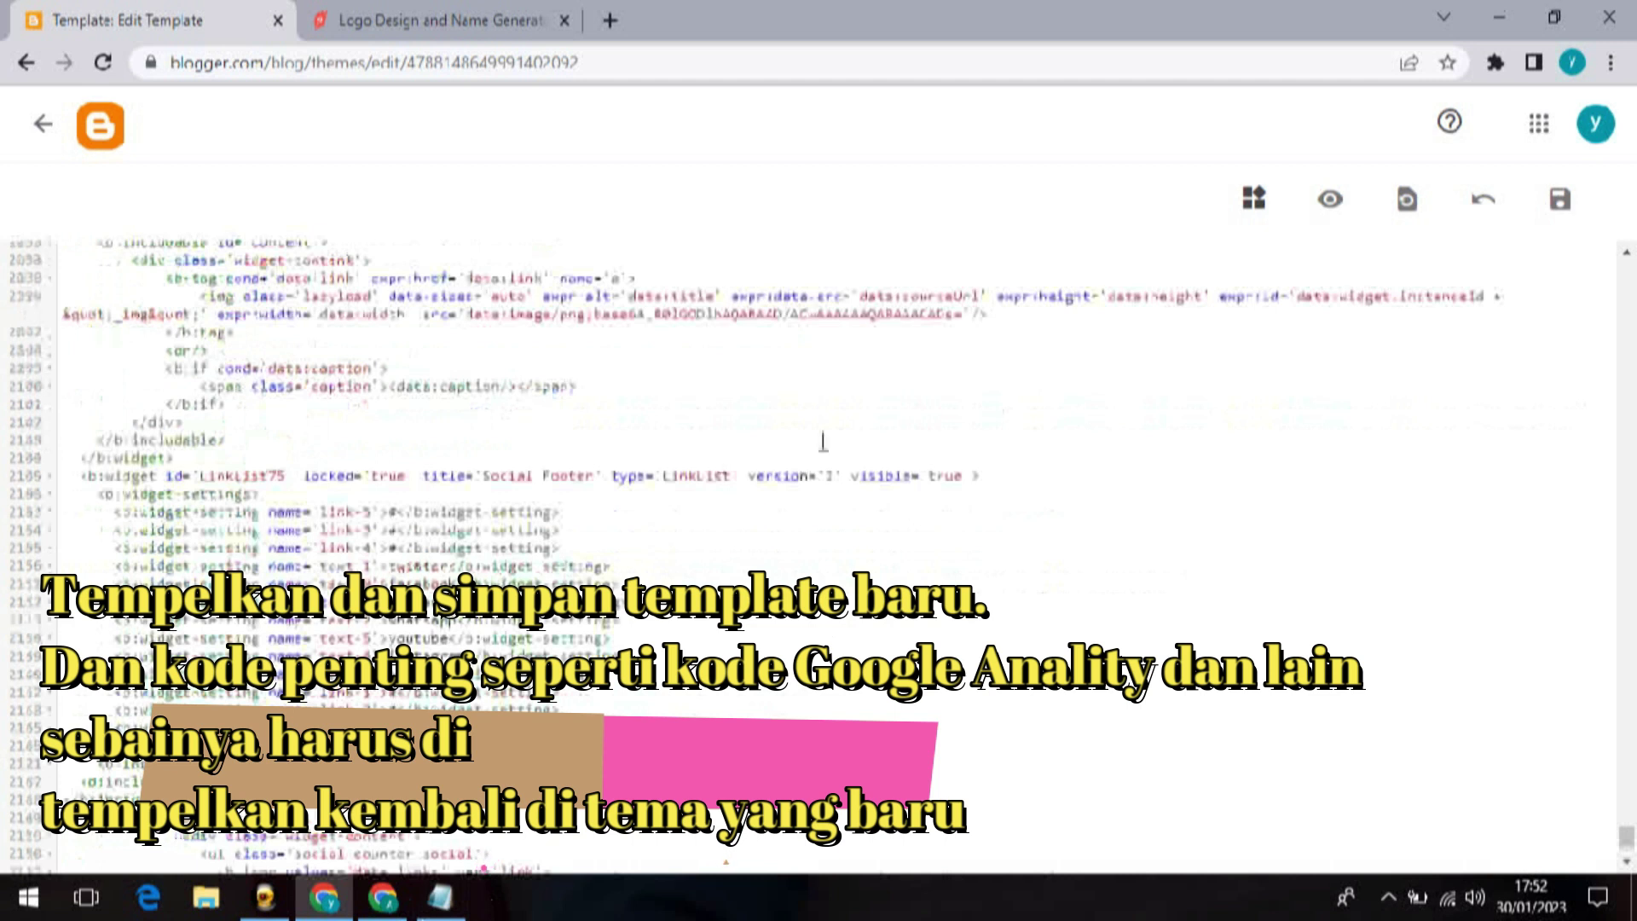
Step: Save the edited theme template and return to the theme overview
{"action": "left_click", "coordinate": [1559, 213]}
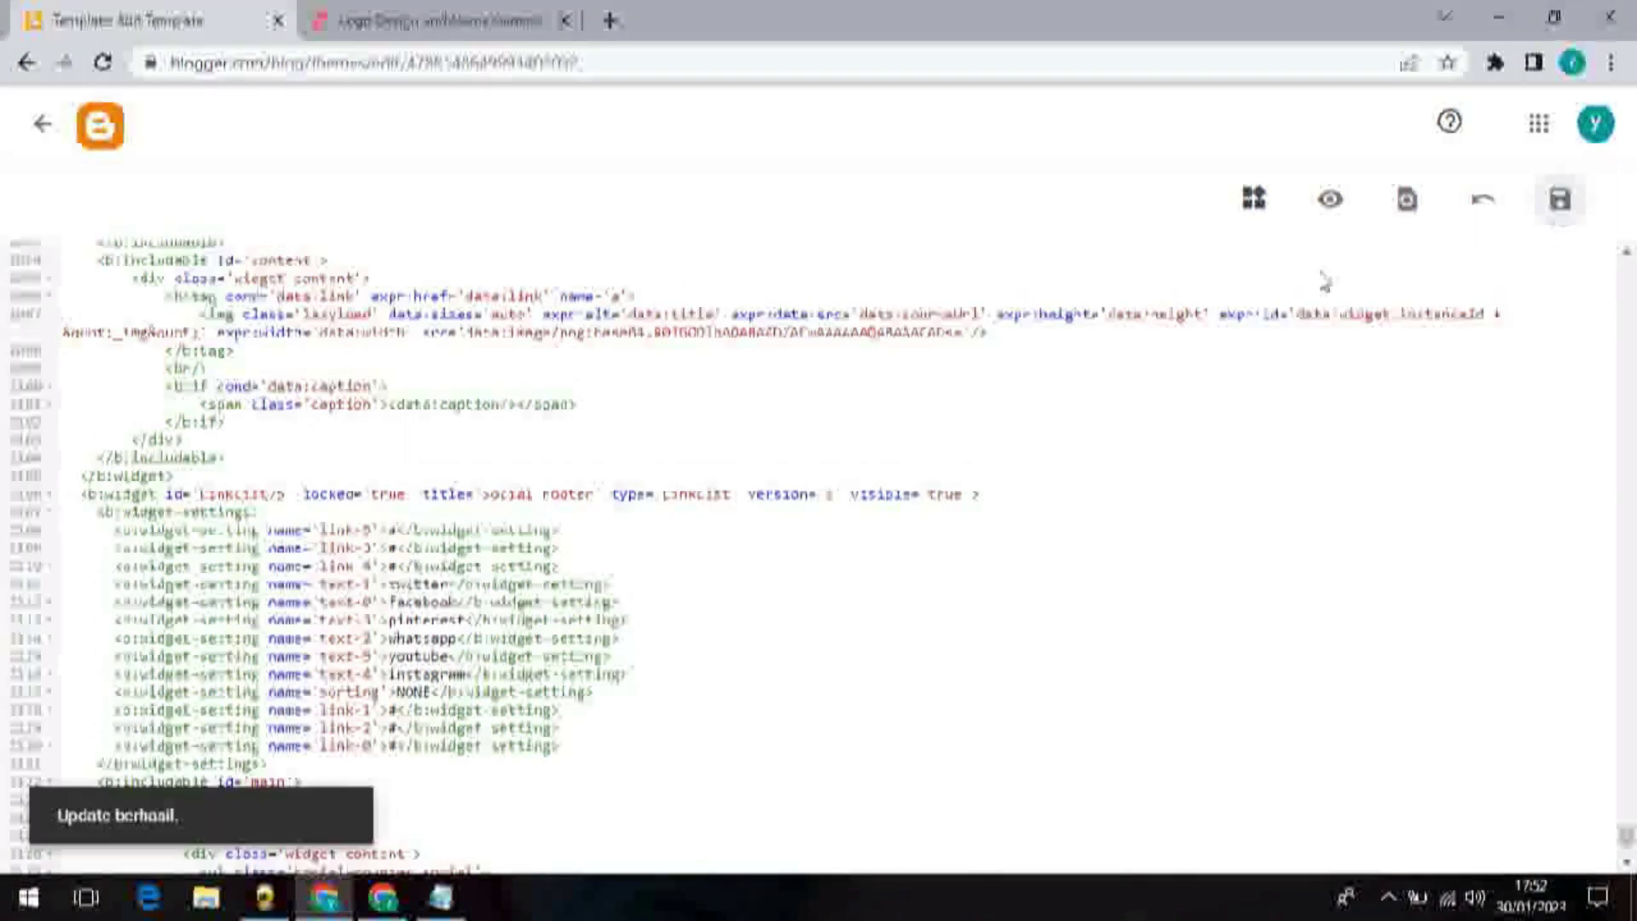
{"action": "left_click", "coordinate": [39, 128]}
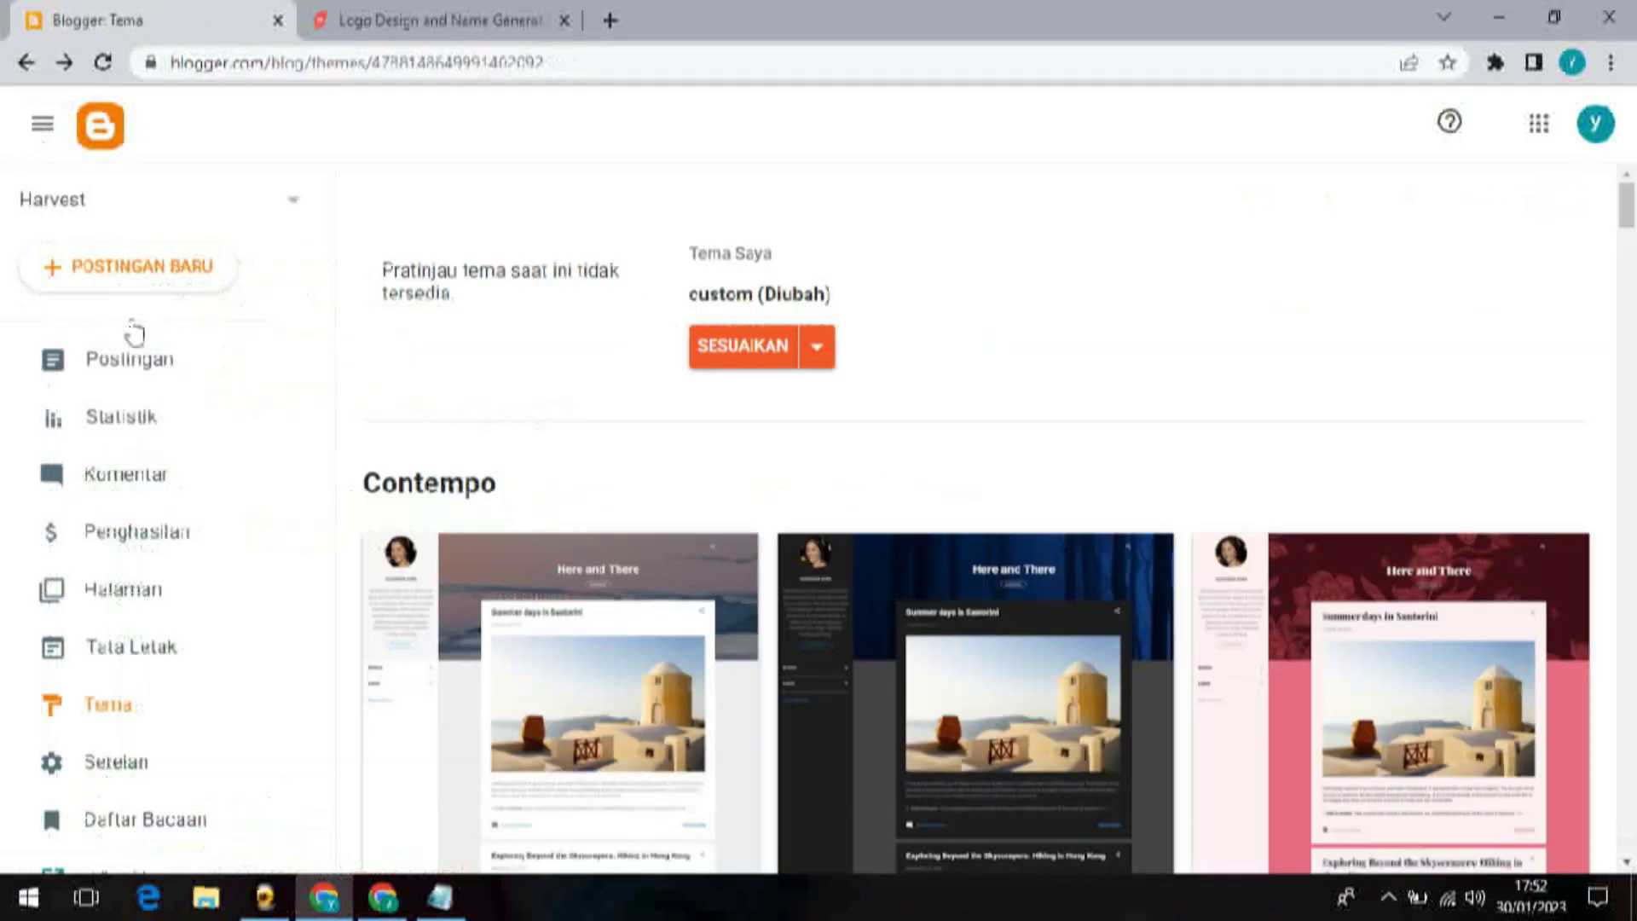
Step: Open the live Harvest blog and review its homepage from the header down to the footer
{"action": "scroll", "coordinate": [200, 394], "scroll_direction": "down", "scroll_amount": 2}
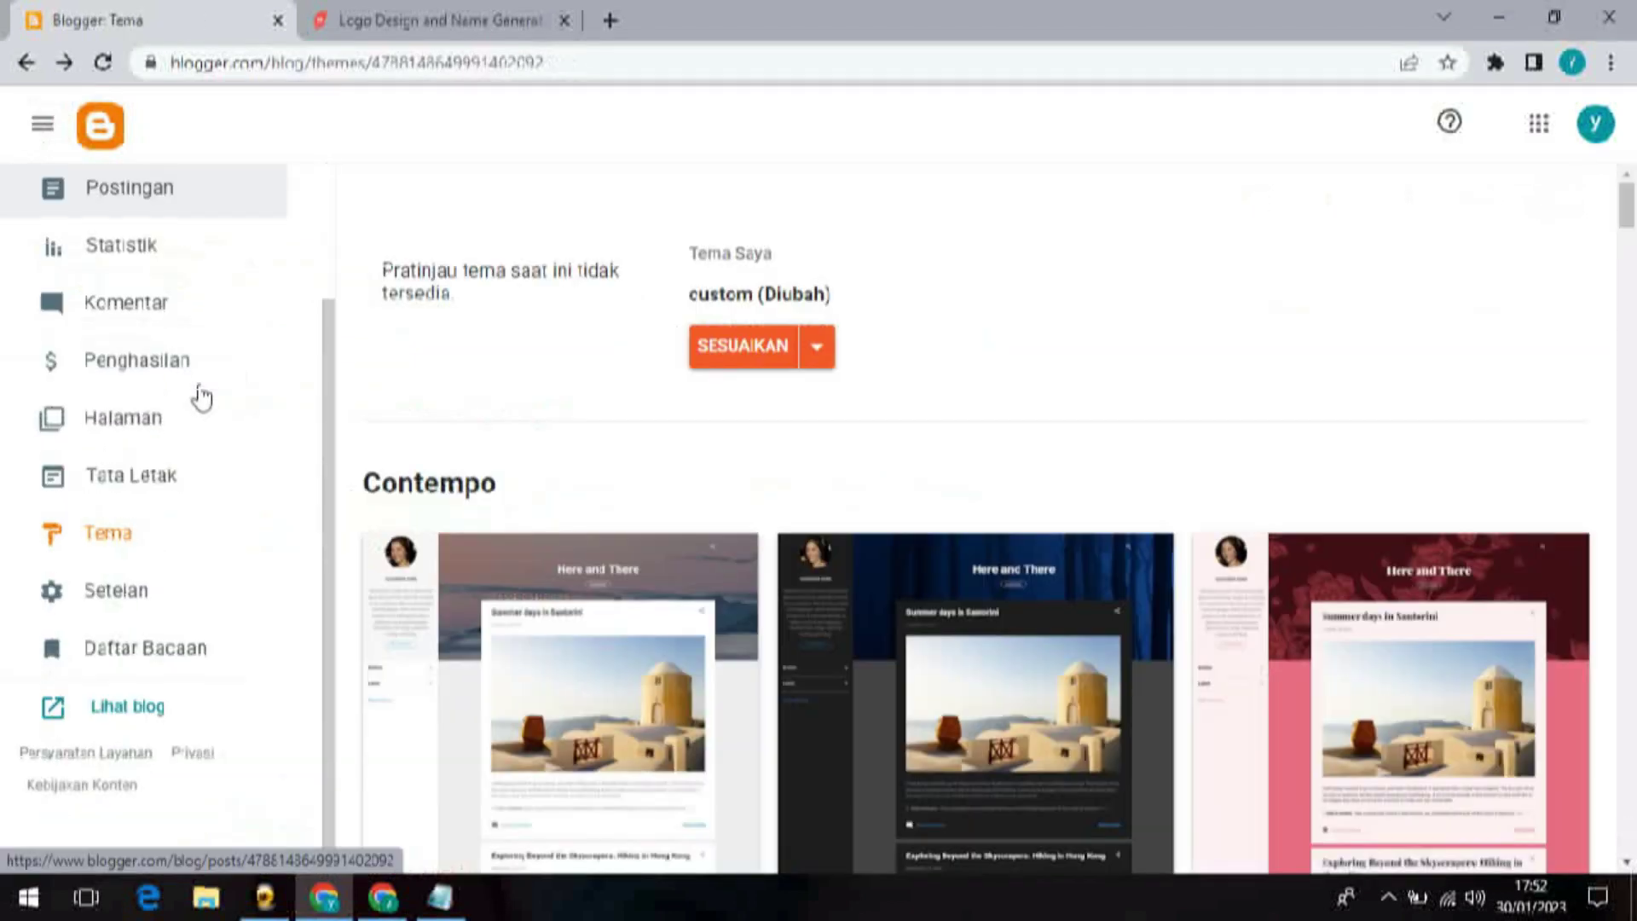
{"action": "left_click", "coordinate": [126, 712]}
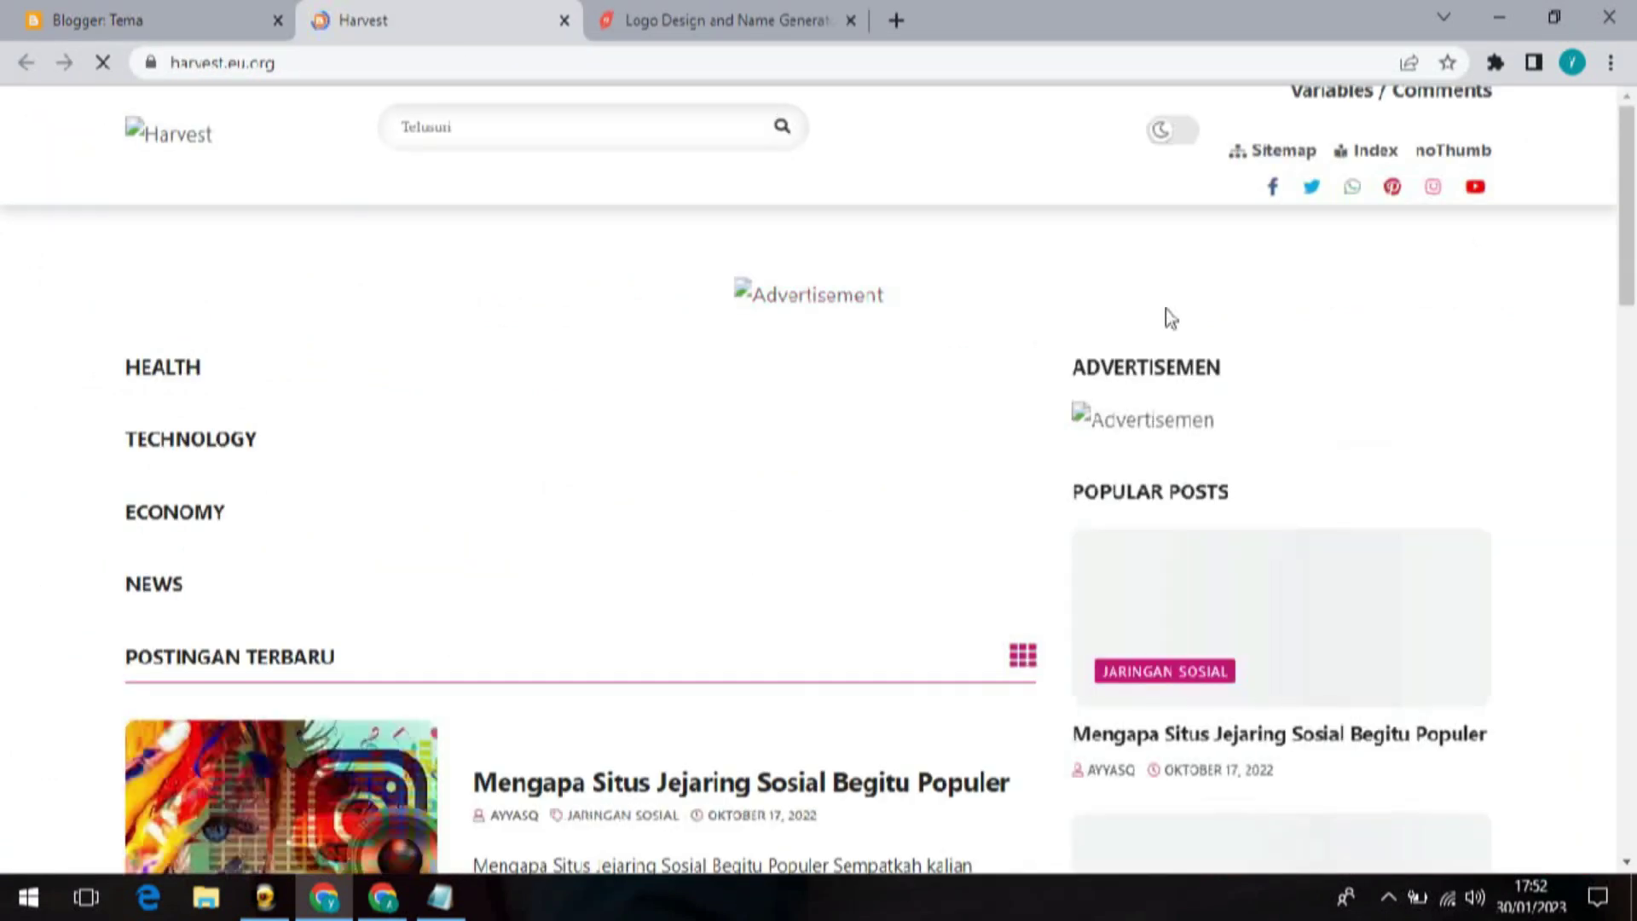
{"action": "left_click_drag", "start_coordinate": [1631, 214], "coordinate": [1632, 567]}
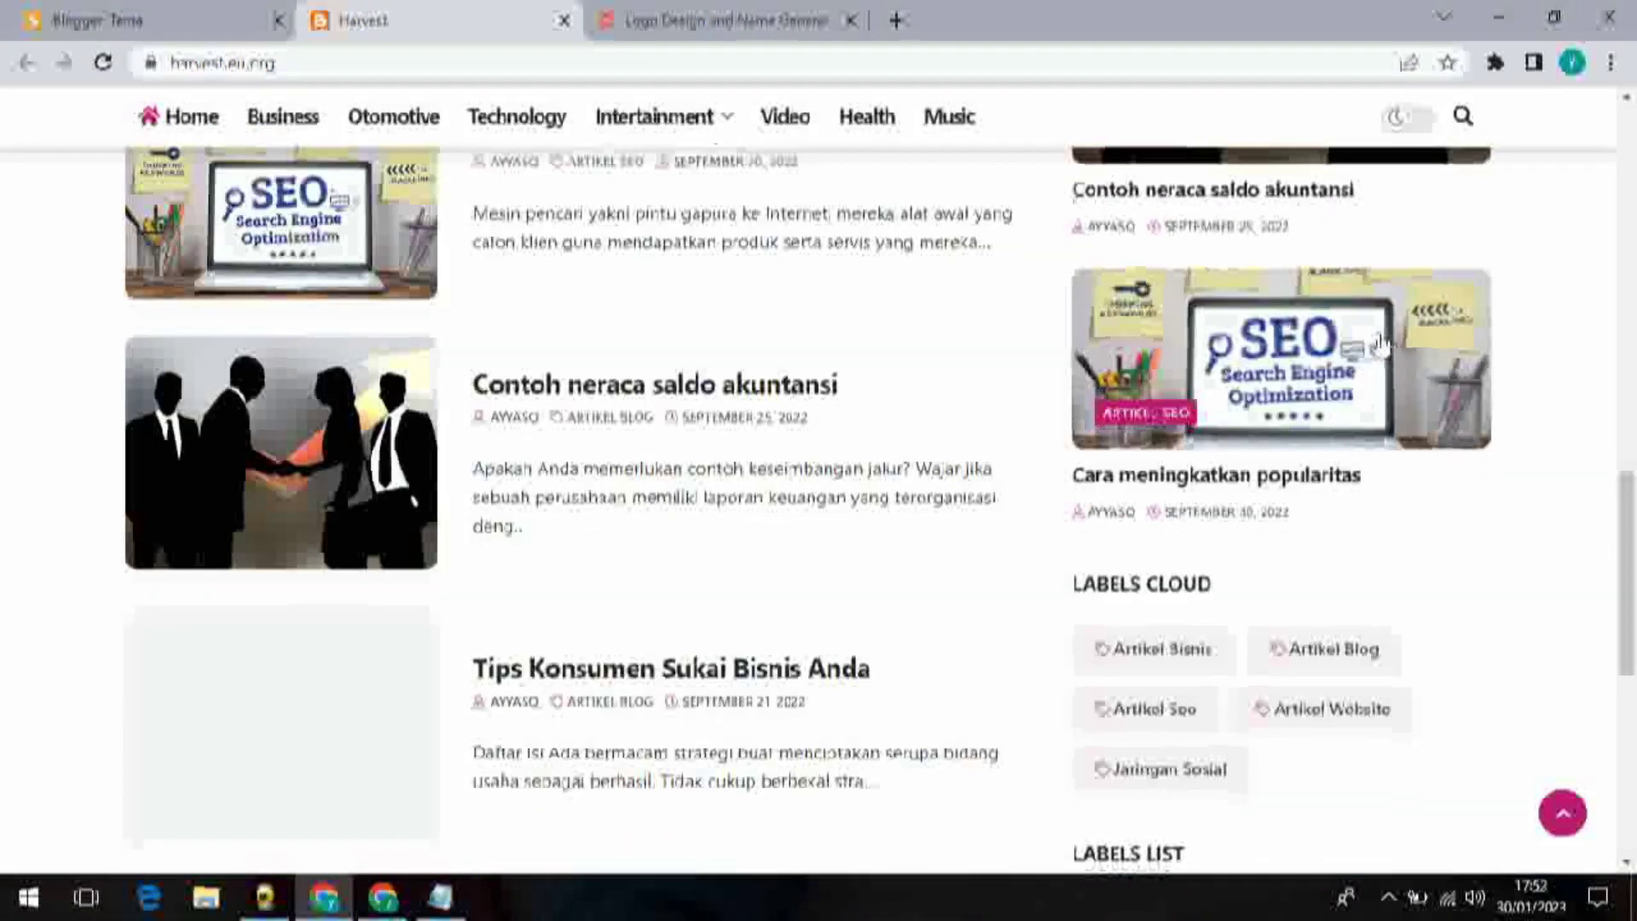
{"action": "scroll", "coordinate": [1378, 343], "scroll_direction": "down", "scroll_amount": 7}
{"action": "scroll", "coordinate": [1378, 344], "scroll_direction": "down", "scroll_amount": 1}
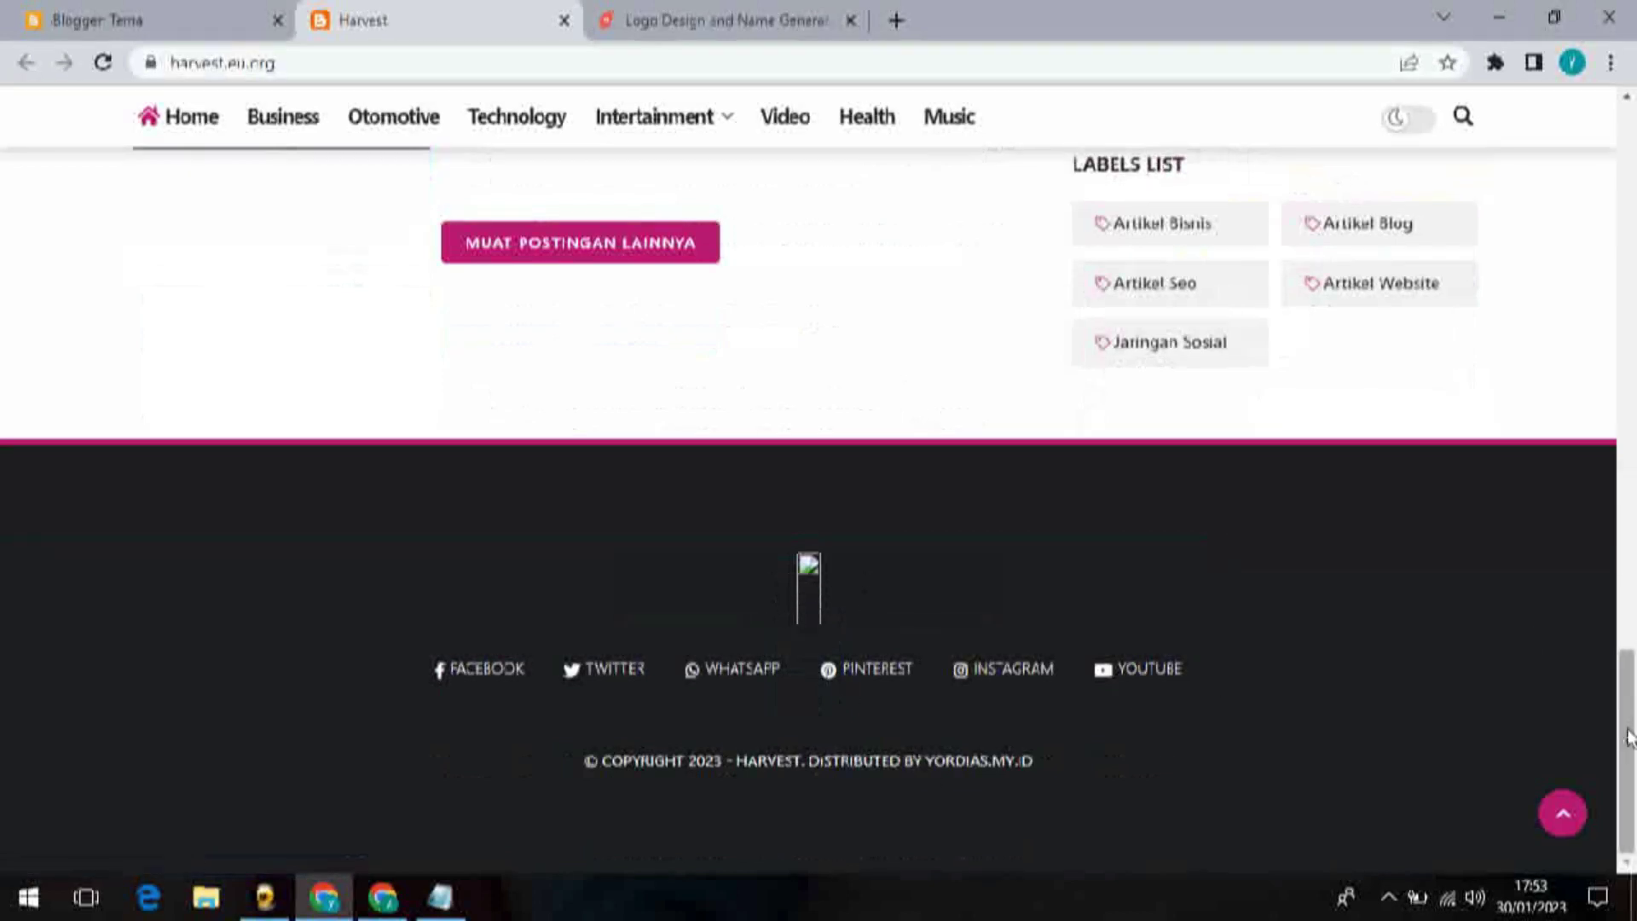
{"action": "left_click", "coordinate": [1563, 813]}
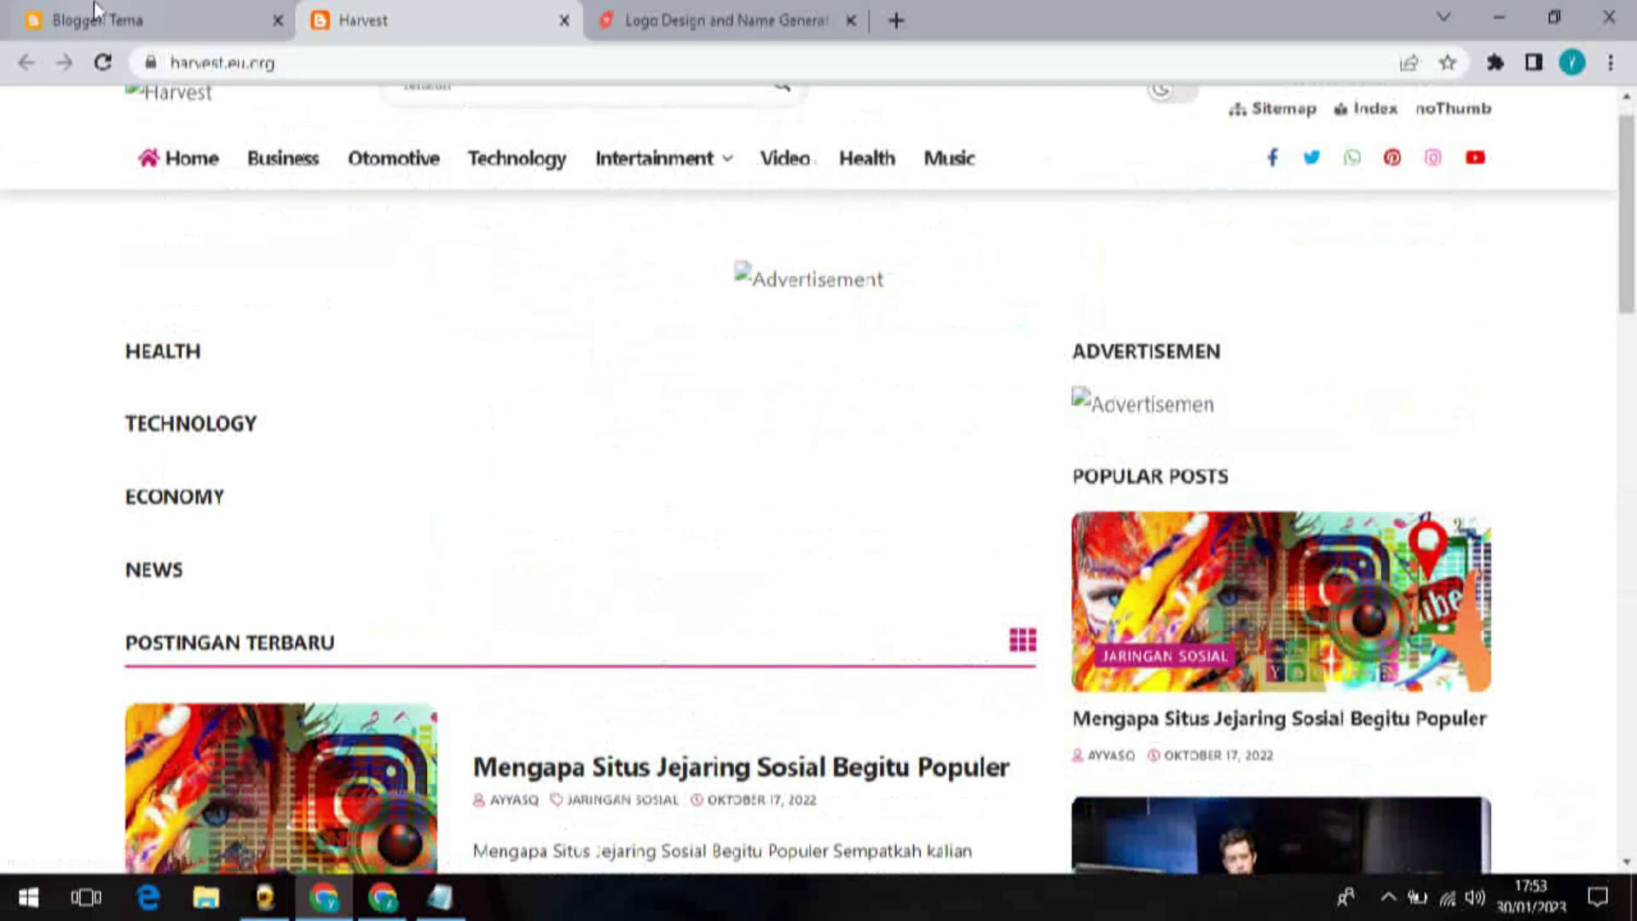
Step: Open the blog's layout page in Blogger and examine its gadget sections from Add CSS down to the Footer
{"action": "left_click", "coordinate": [128, 19]}
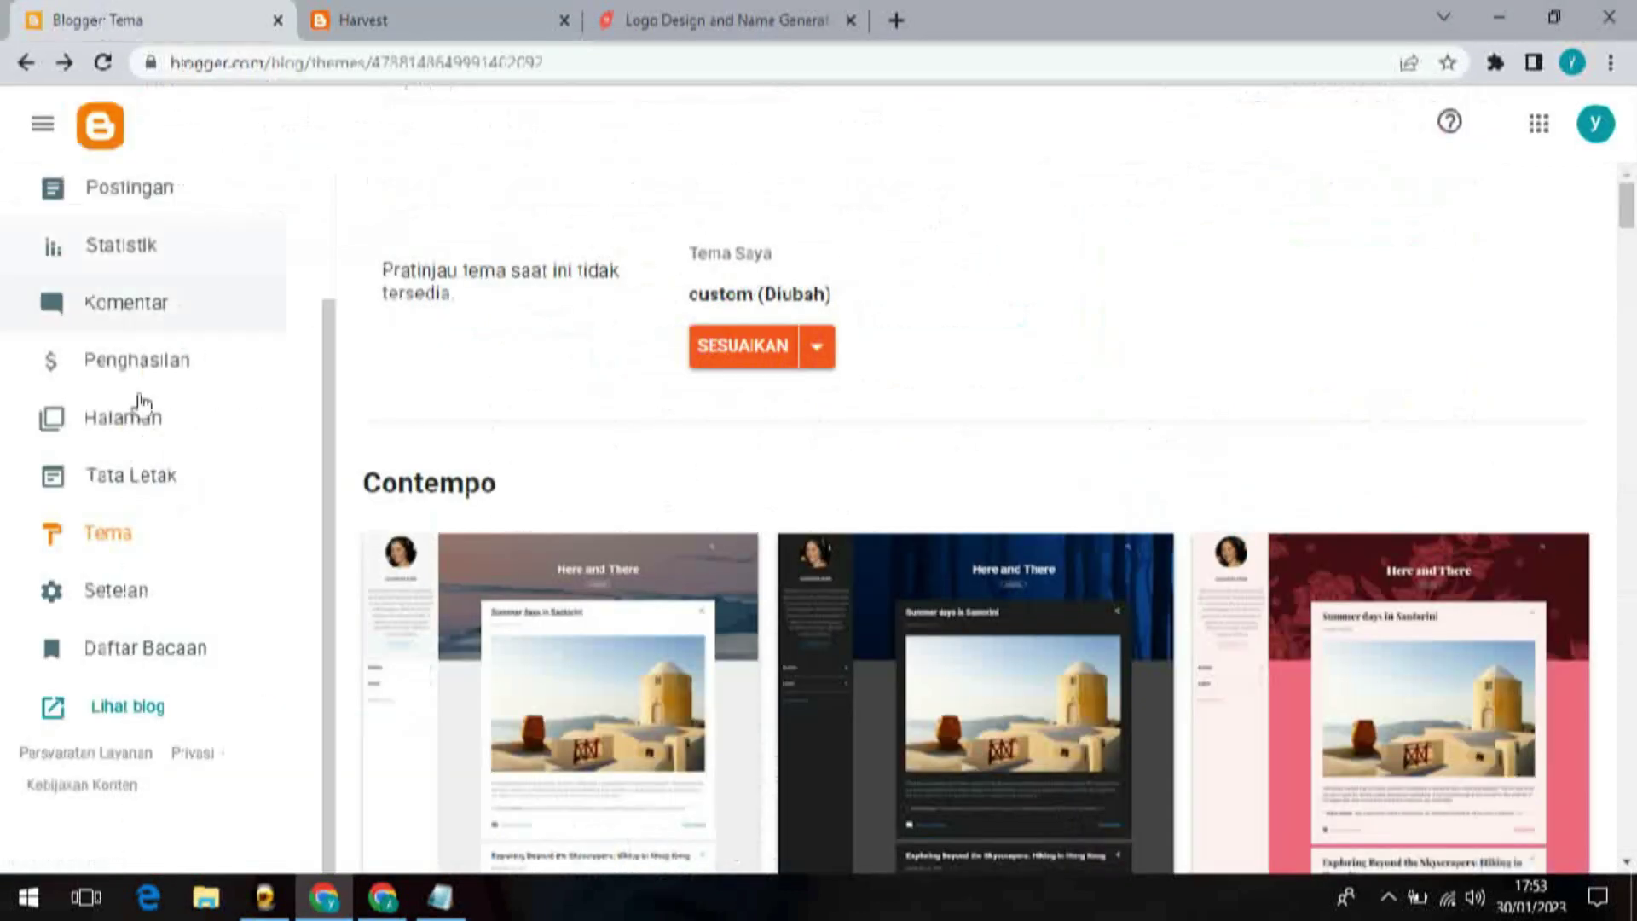
{"action": "left_click", "coordinate": [135, 487]}
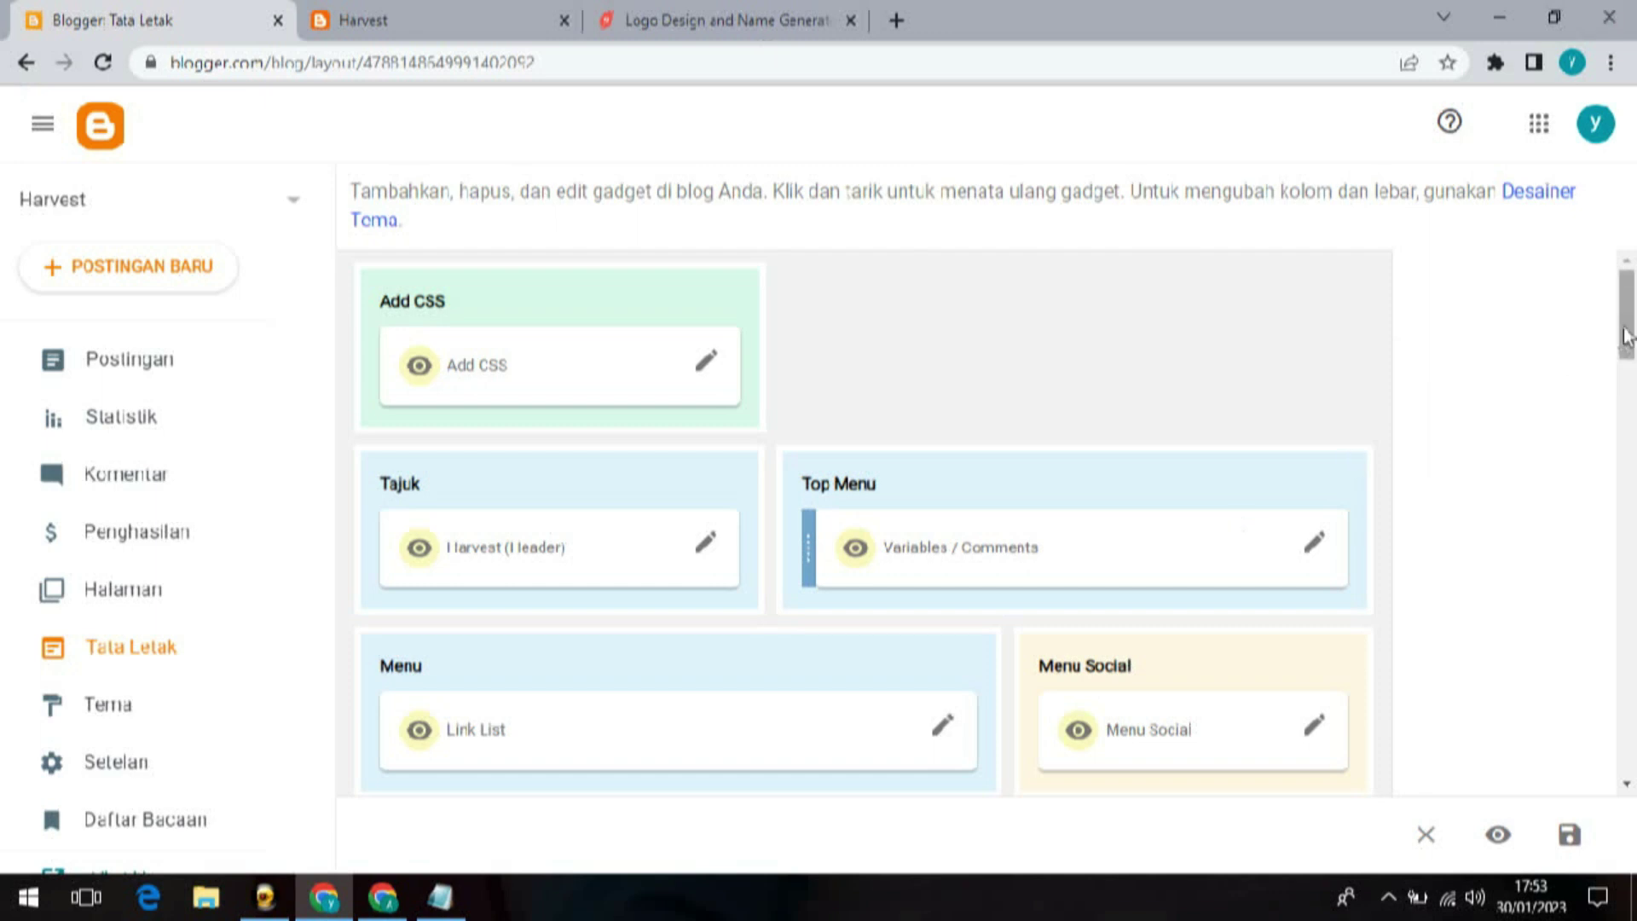
{"action": "left_click_drag", "start_coordinate": [1633, 328], "coordinate": [1572, 501]}
{"action": "scroll", "coordinate": [1362, 546], "scroll_direction": "down", "scroll_amount": 1}
{"action": "scroll", "coordinate": [938, 612], "scroll_direction": "down", "scroll_amount": 10}
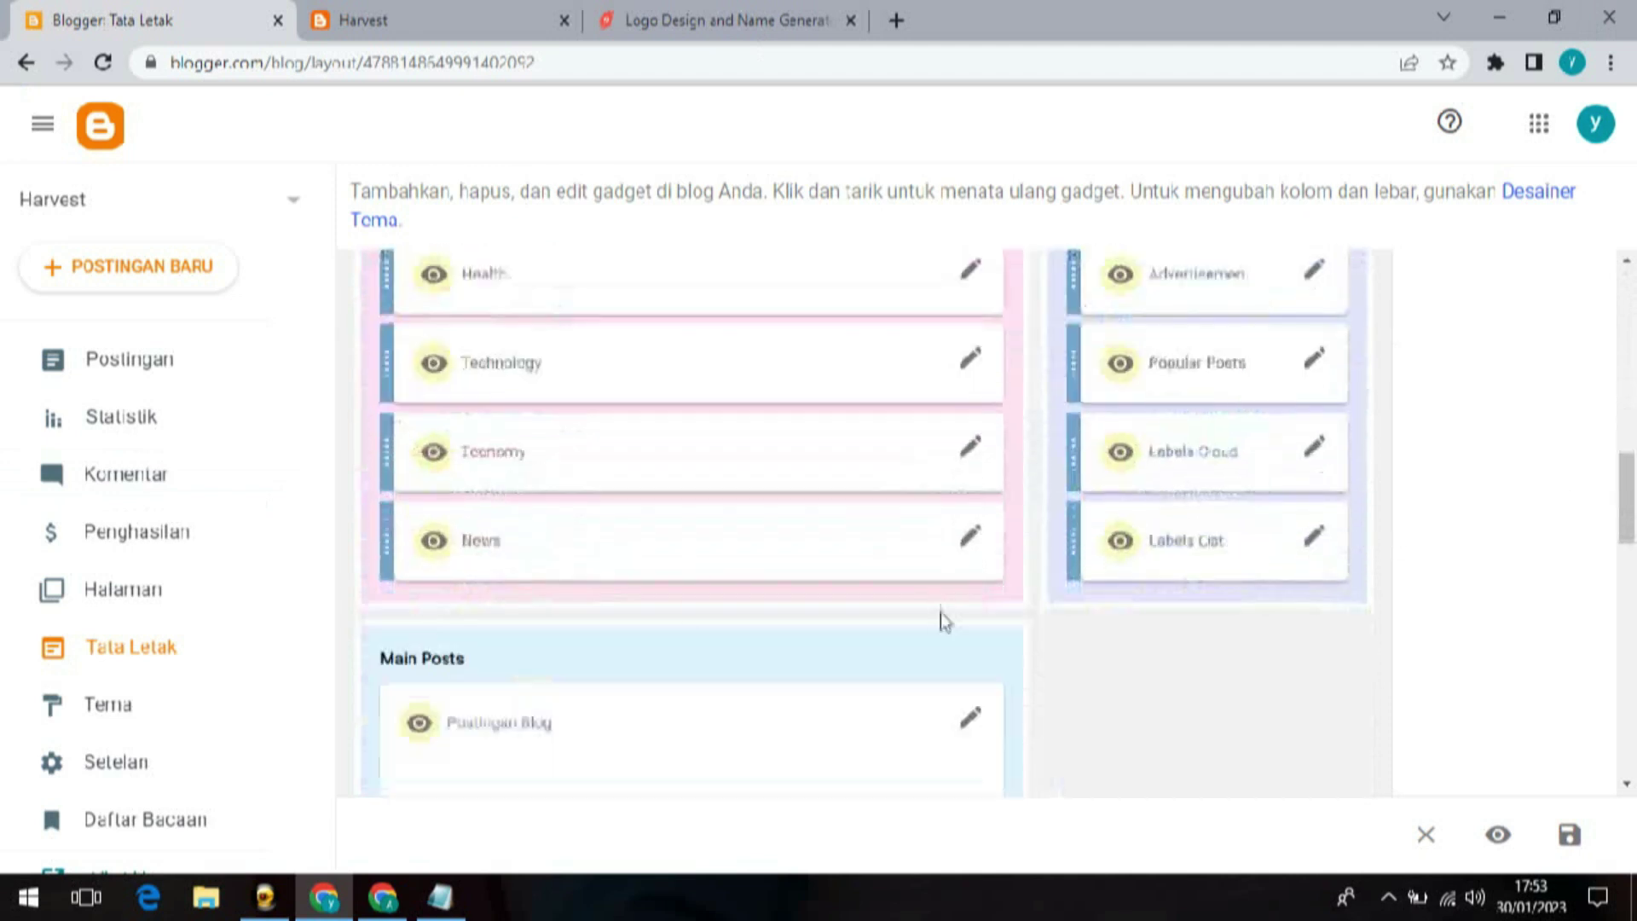
{"action": "scroll", "coordinate": [839, 580], "scroll_direction": "down", "scroll_amount": 8}
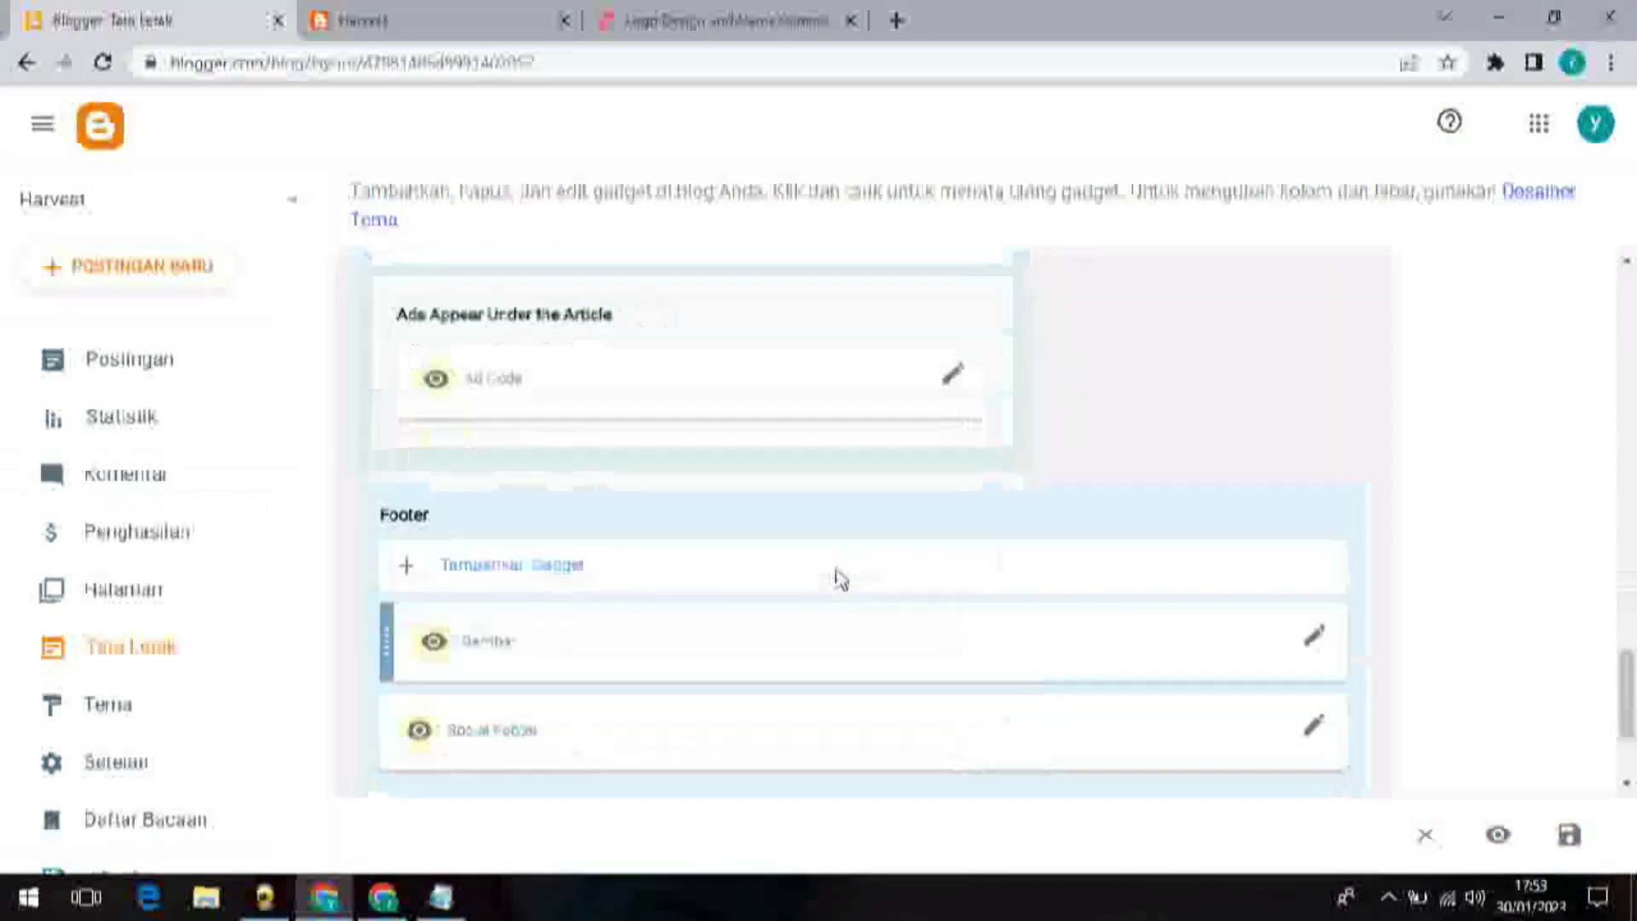
{"action": "left_click_drag", "start_coordinate": [1614, 736], "coordinate": [1629, 330]}
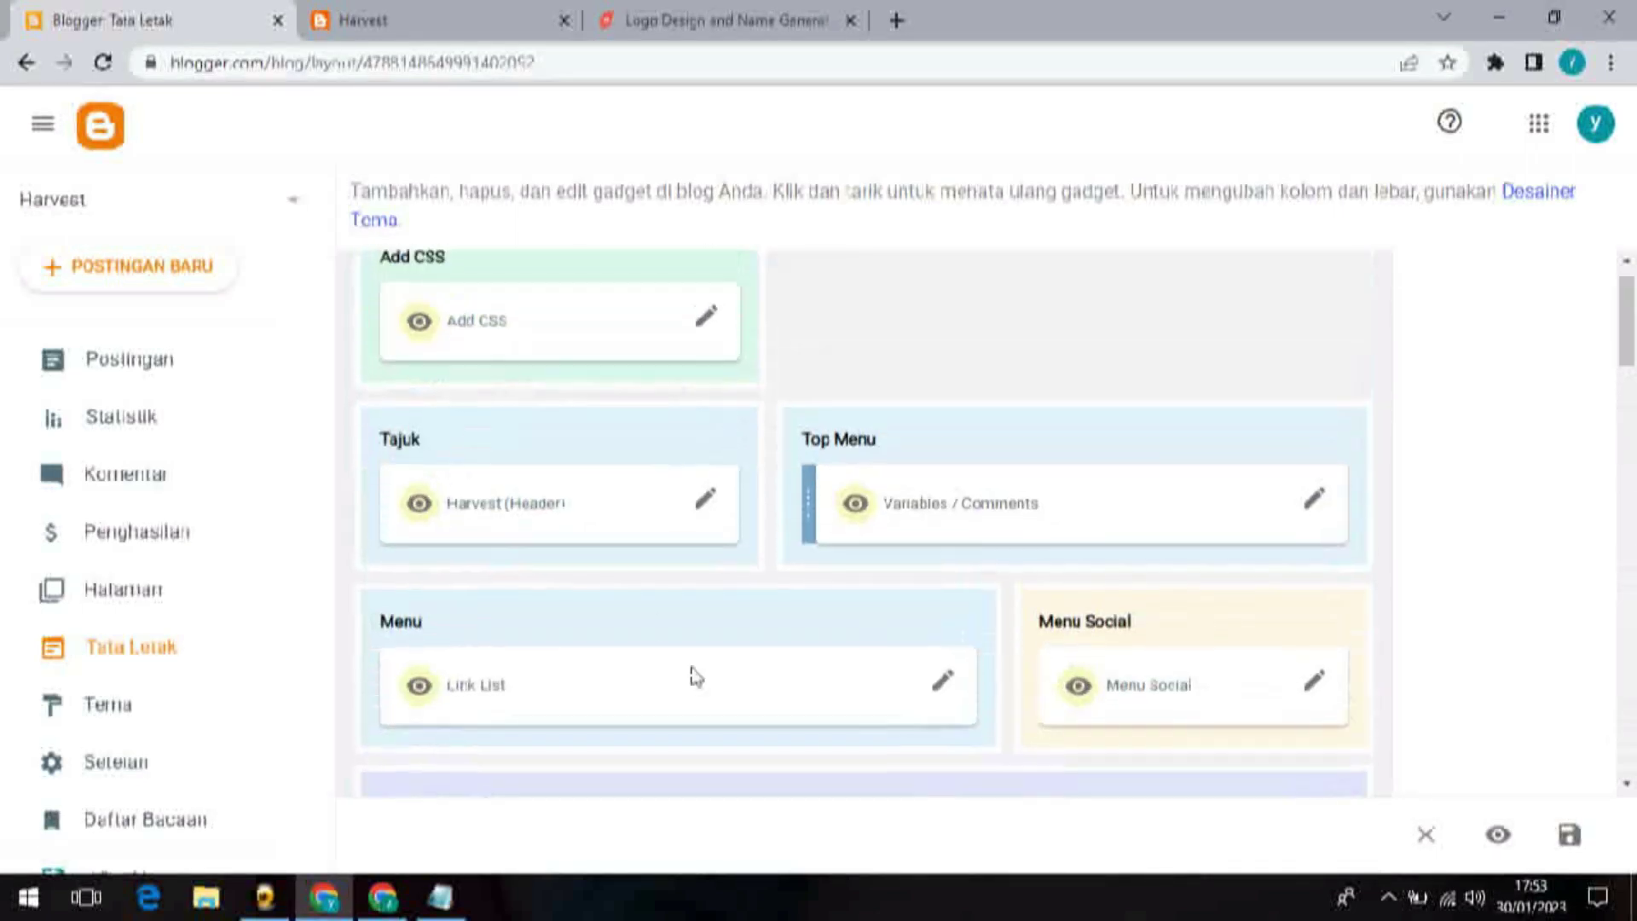
Step: Switch from the Harvest header settings to FlamingText and give the Comics logo the Pastel Stuff text pattern and a transparent background
{"action": "left_click", "coordinate": [704, 502]}
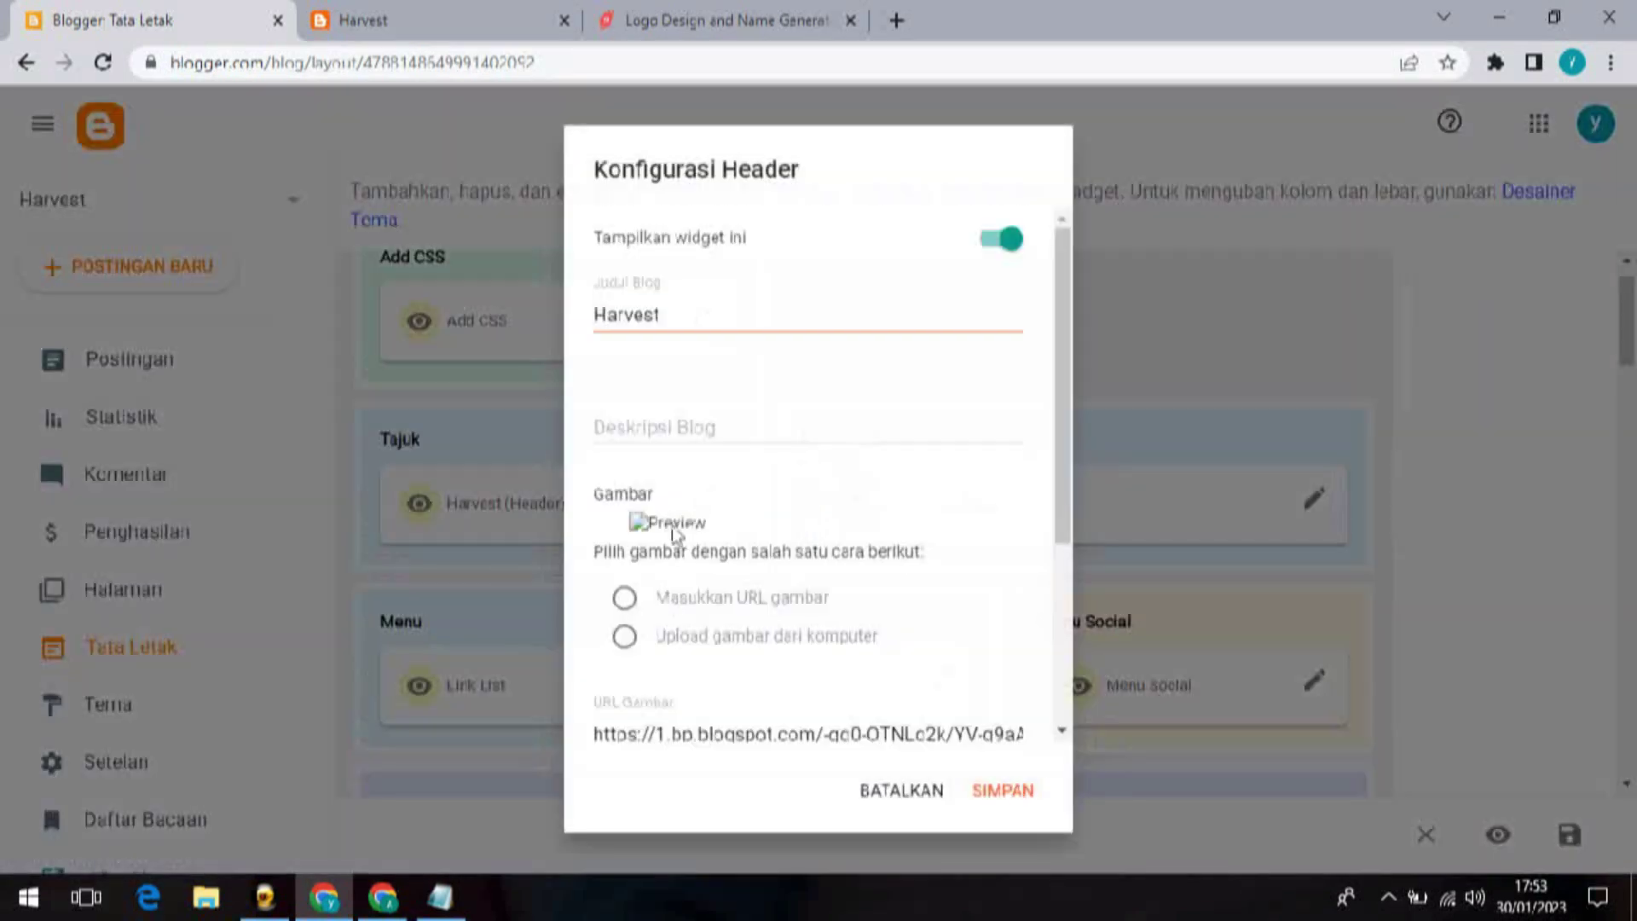
{"action": "scroll", "coordinate": [673, 521], "scroll_direction": "down", "scroll_amount": 2}
{"action": "key", "text": "ctrl+3"}
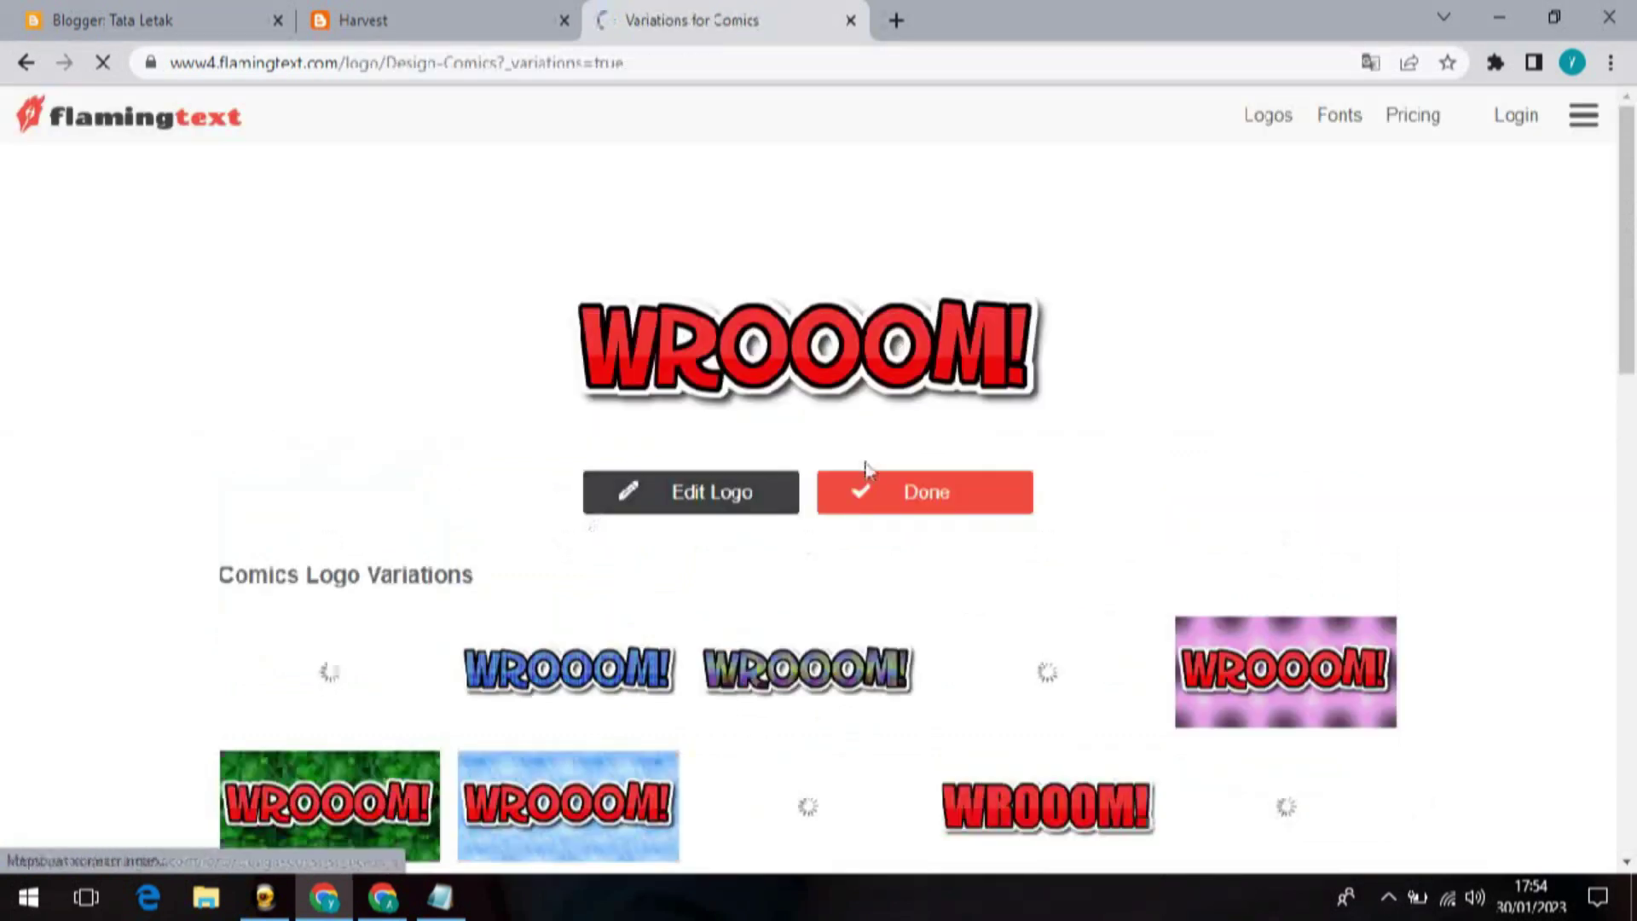
{"action": "scroll", "coordinate": [859, 475], "scroll_direction": "down", "scroll_amount": 4}
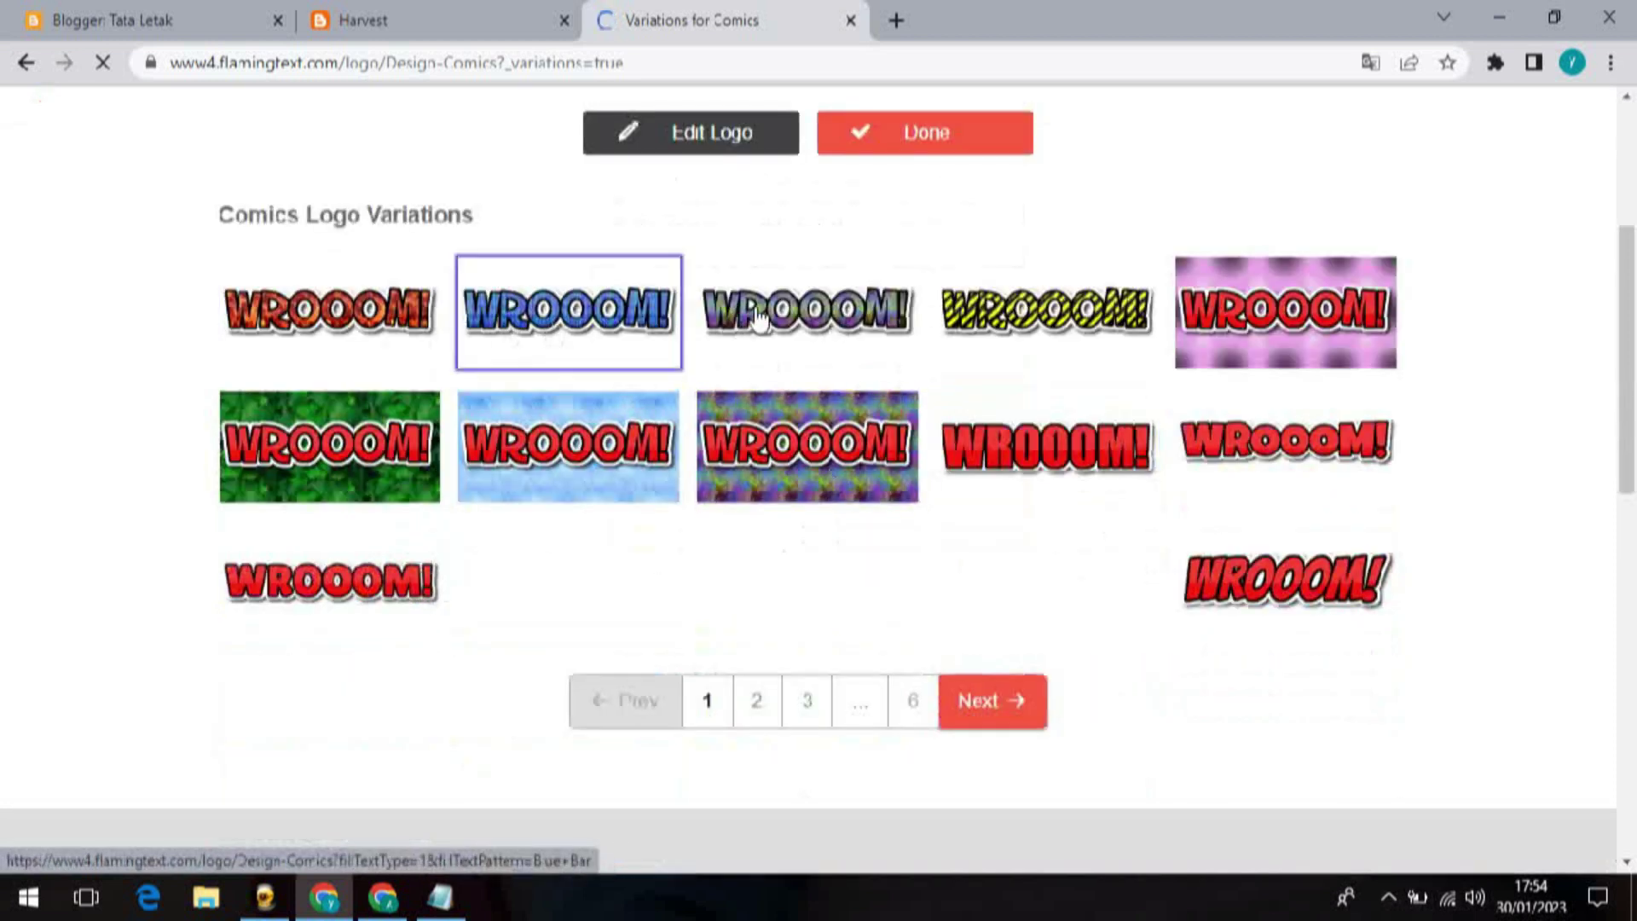
{"action": "left_click", "coordinate": [758, 317]}
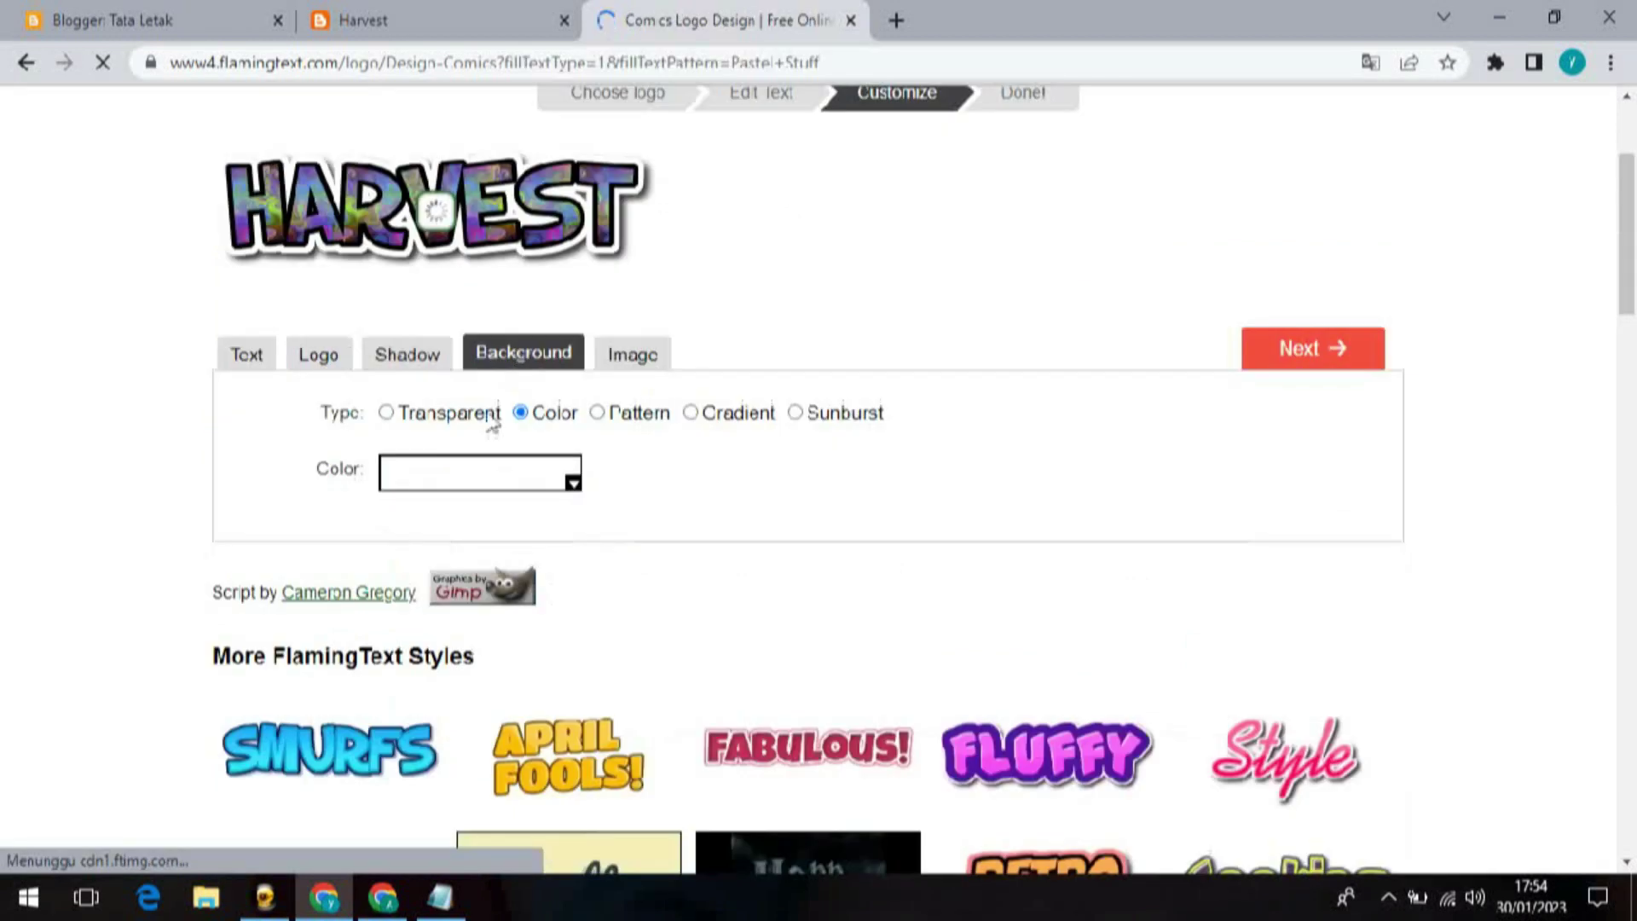
{"action": "left_click", "coordinate": [386, 413]}
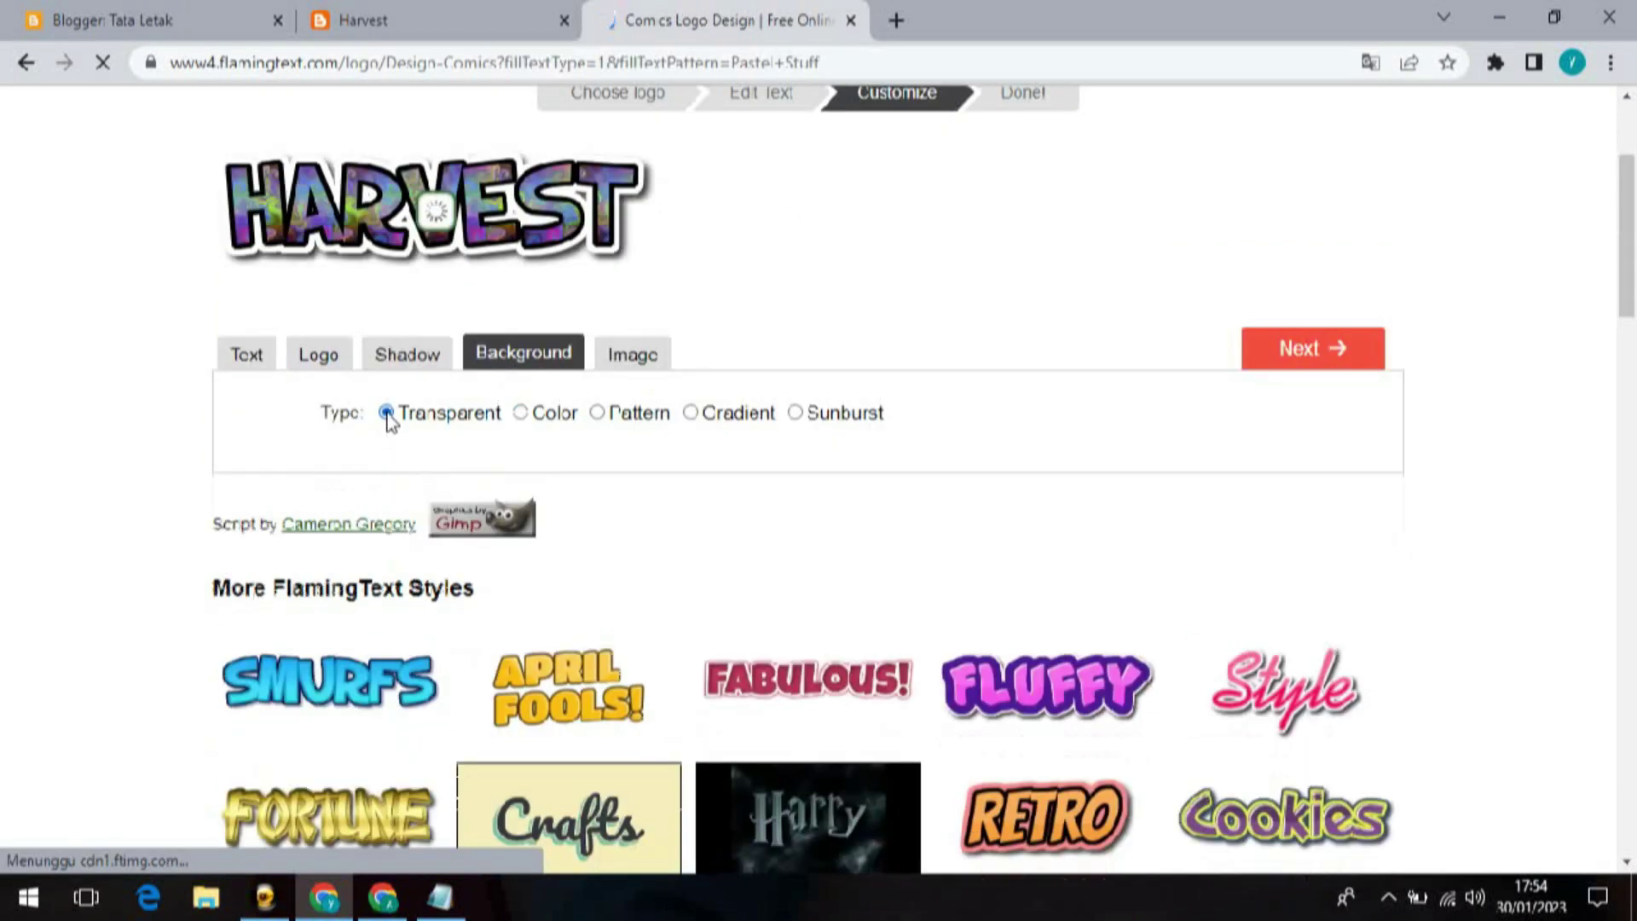
Step: Generate the HARVEST logo and download it as a PNG image
{"action": "left_click", "coordinate": [1272, 359]}
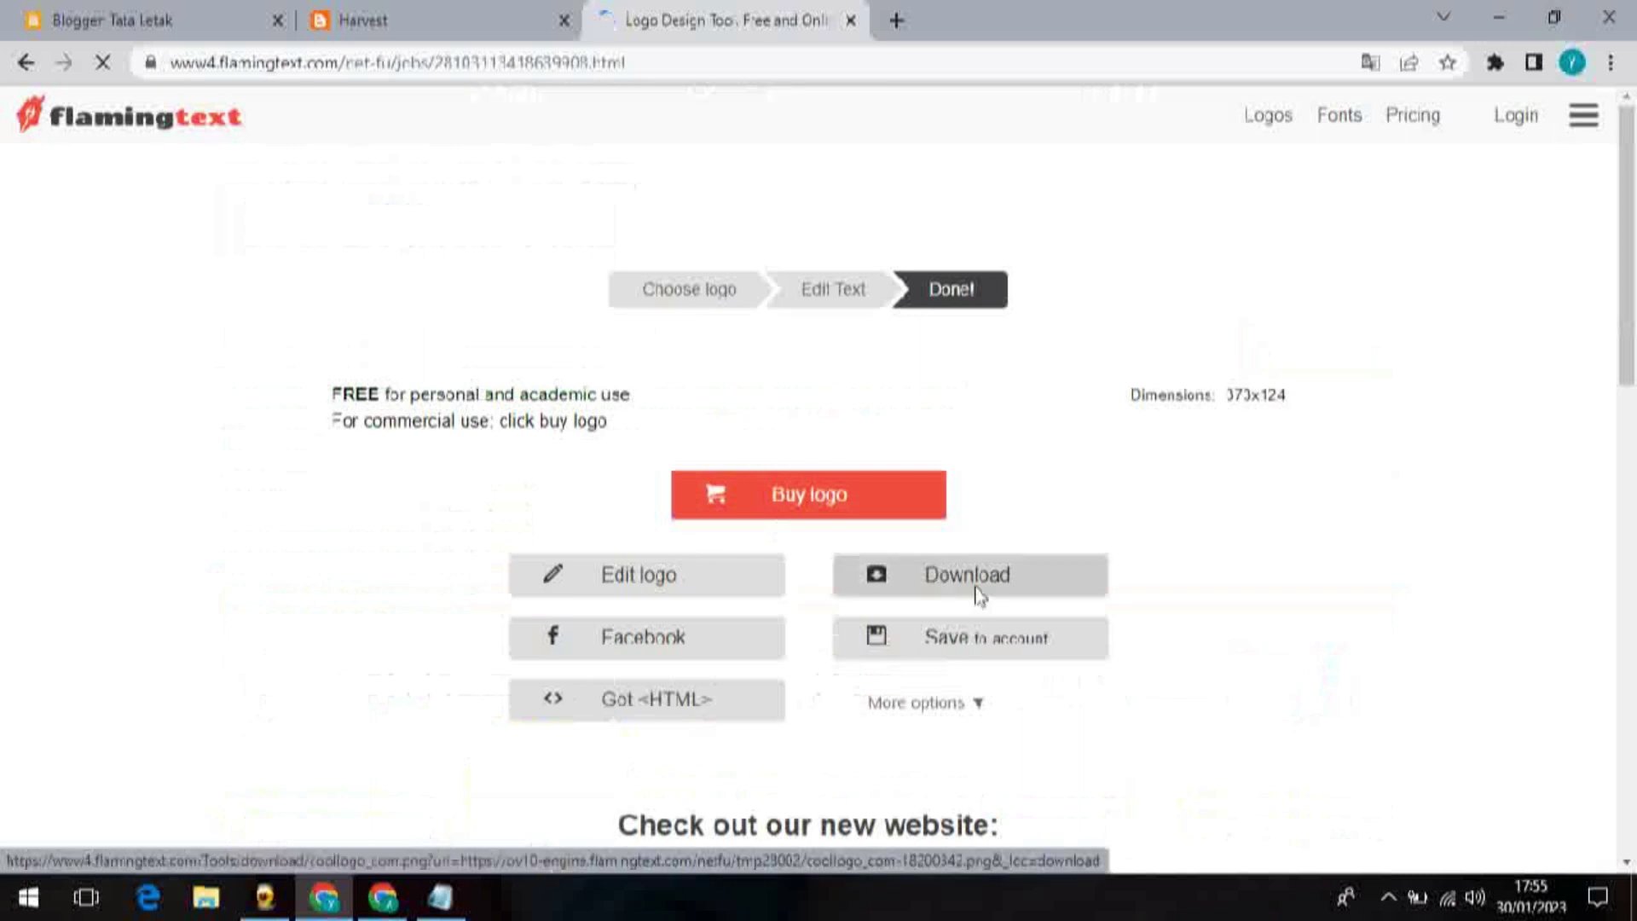
{"action": "scroll", "coordinate": [950, 549], "scroll_direction": "down", "scroll_amount": 3}
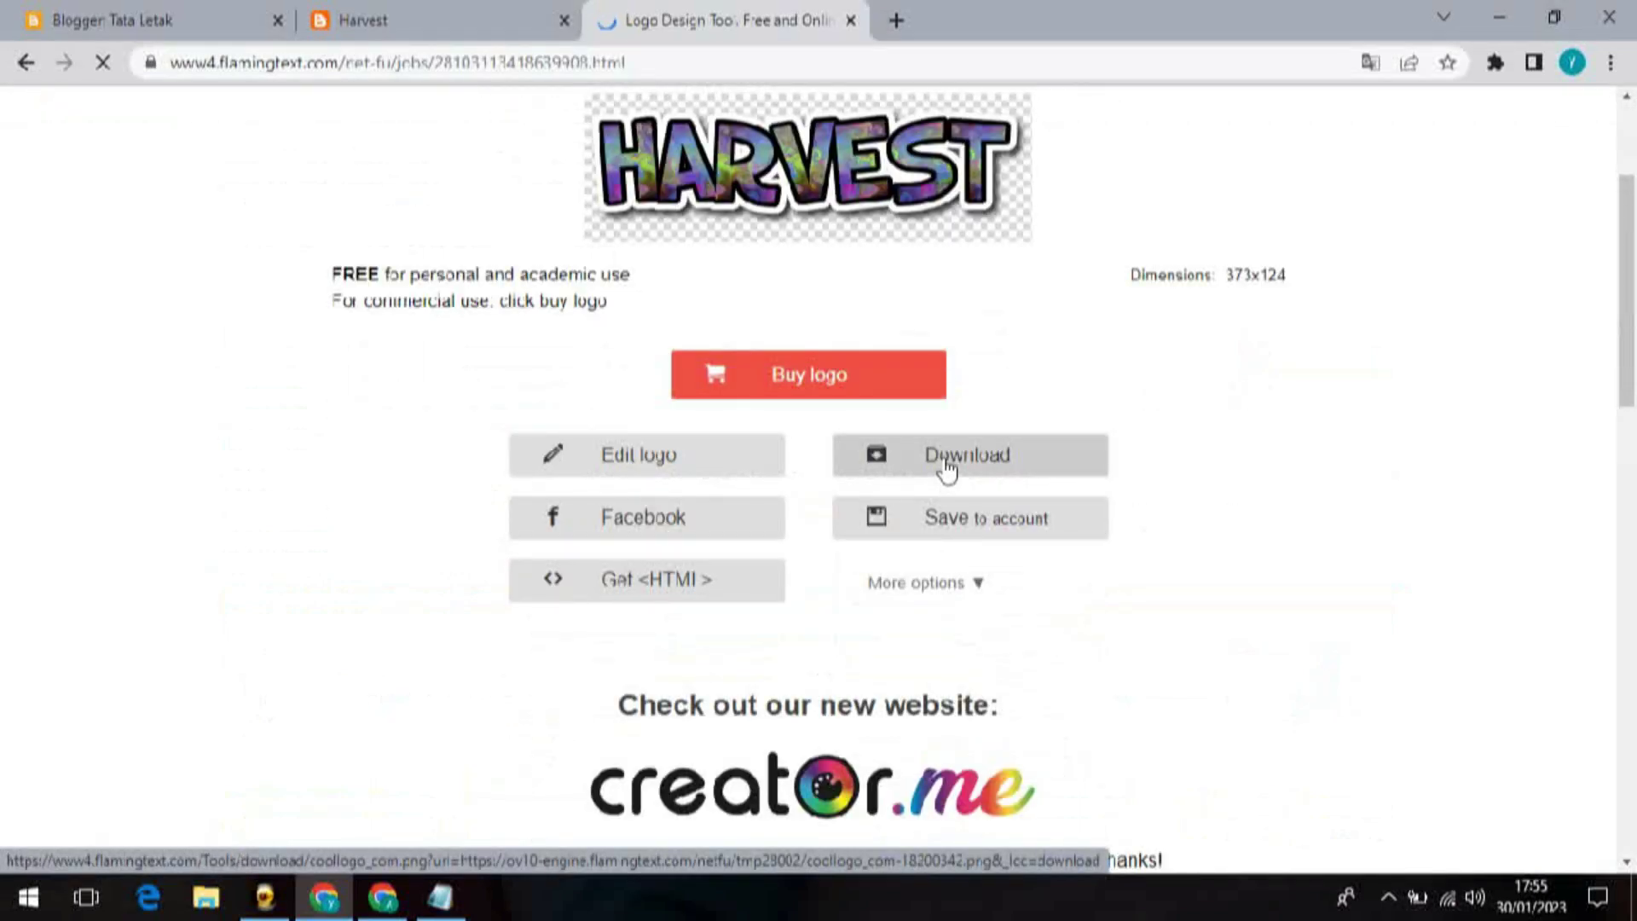
{"action": "left_click", "coordinate": [947, 467]}
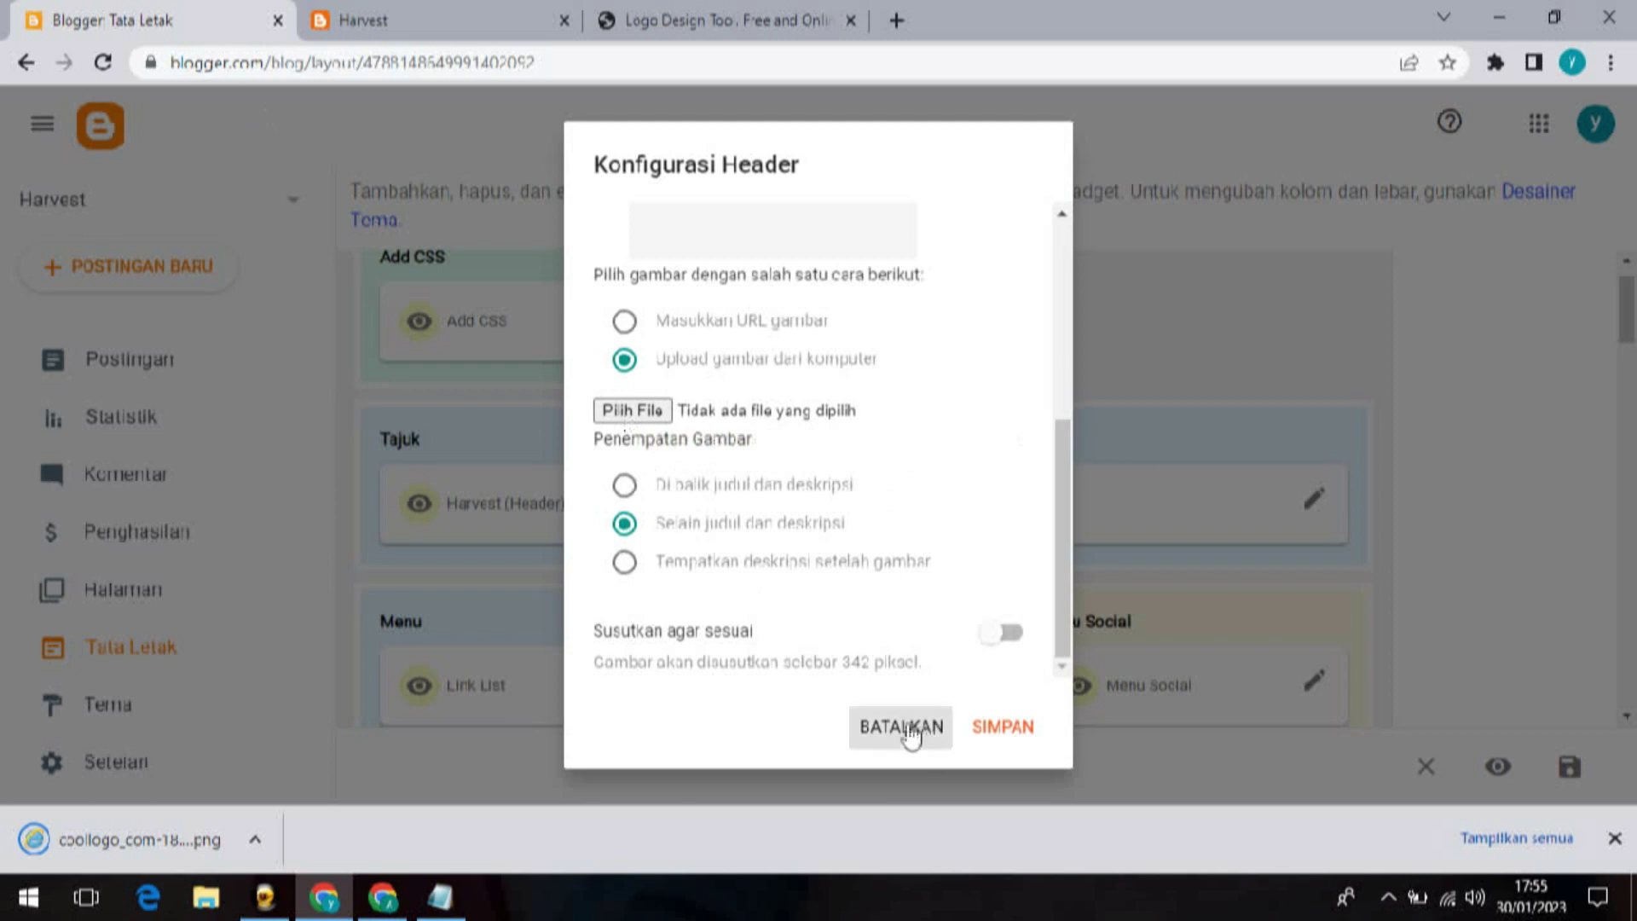
Step: In Blogger's header gadget, upload coollogo_com-18200342.png from the computer as the header image and save the gadget
{"action": "left_click", "coordinate": [902, 731]}
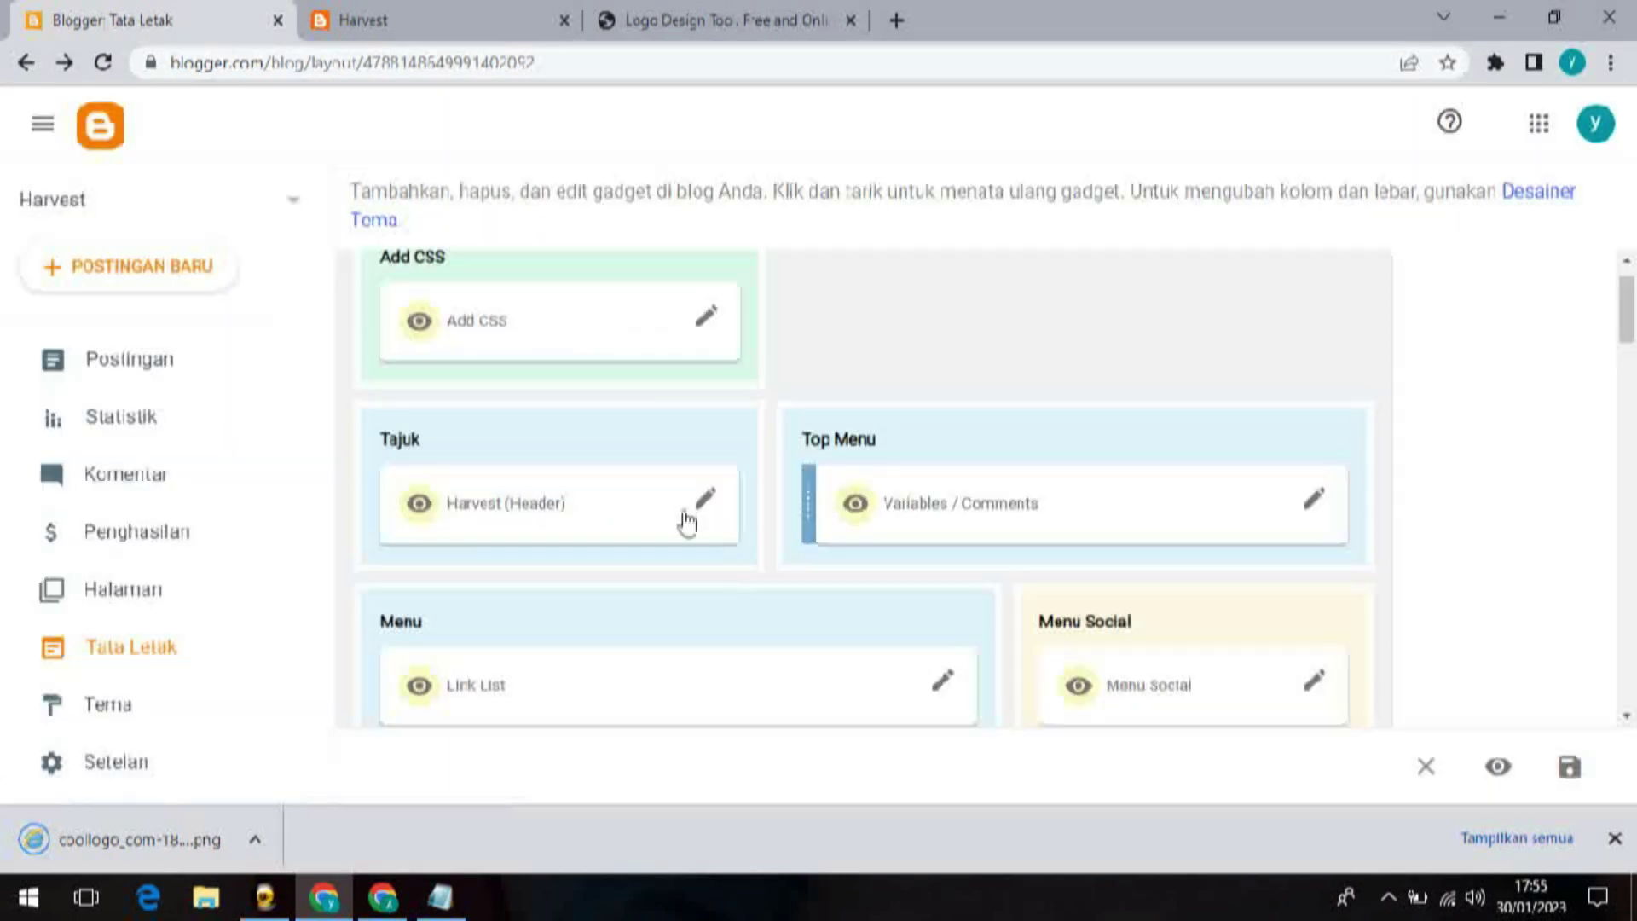
{"action": "left_click", "coordinate": [704, 501]}
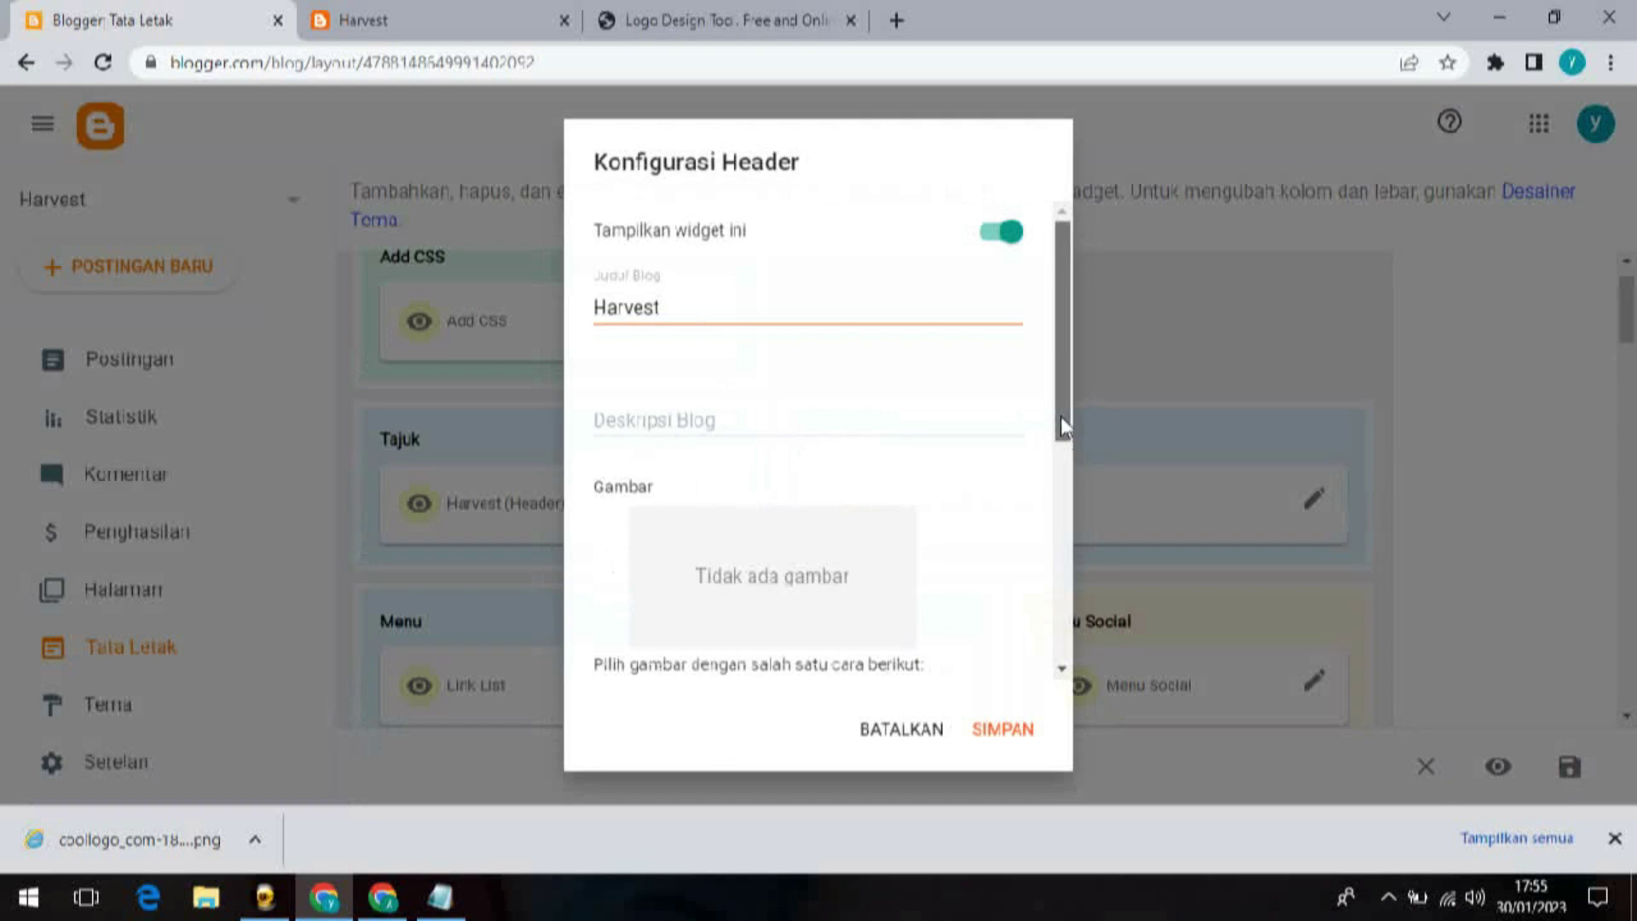
{"action": "left_click_drag", "start_coordinate": [1061, 416], "coordinate": [1063, 540]}
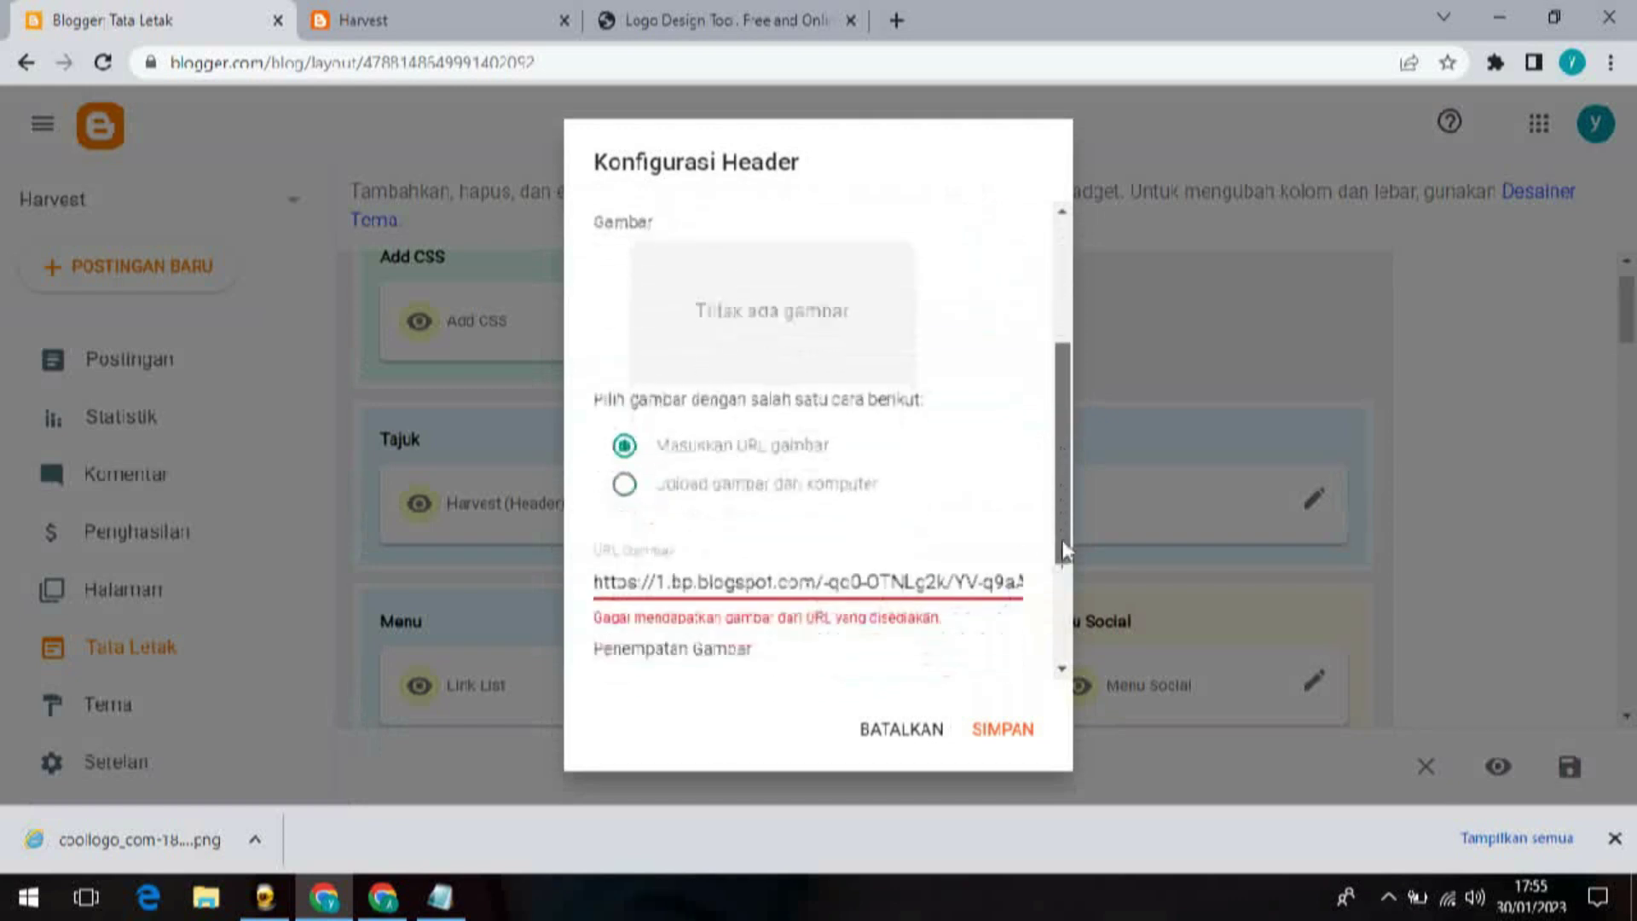
{"action": "left_click", "coordinate": [628, 481]}
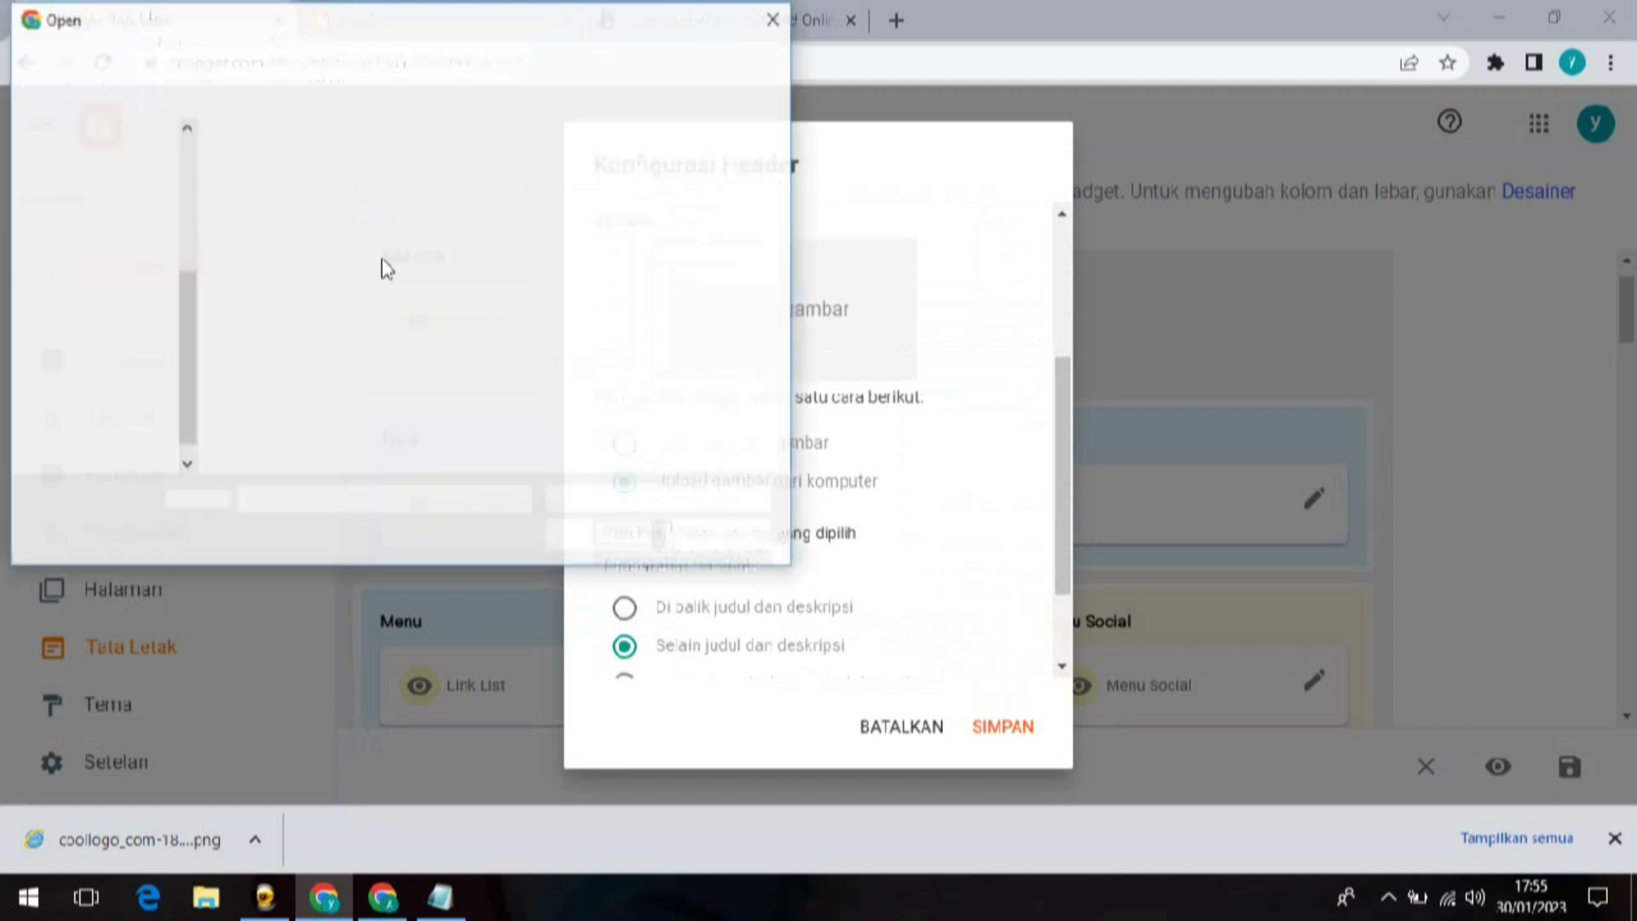
{"action": "left_click", "coordinate": [418, 247]}
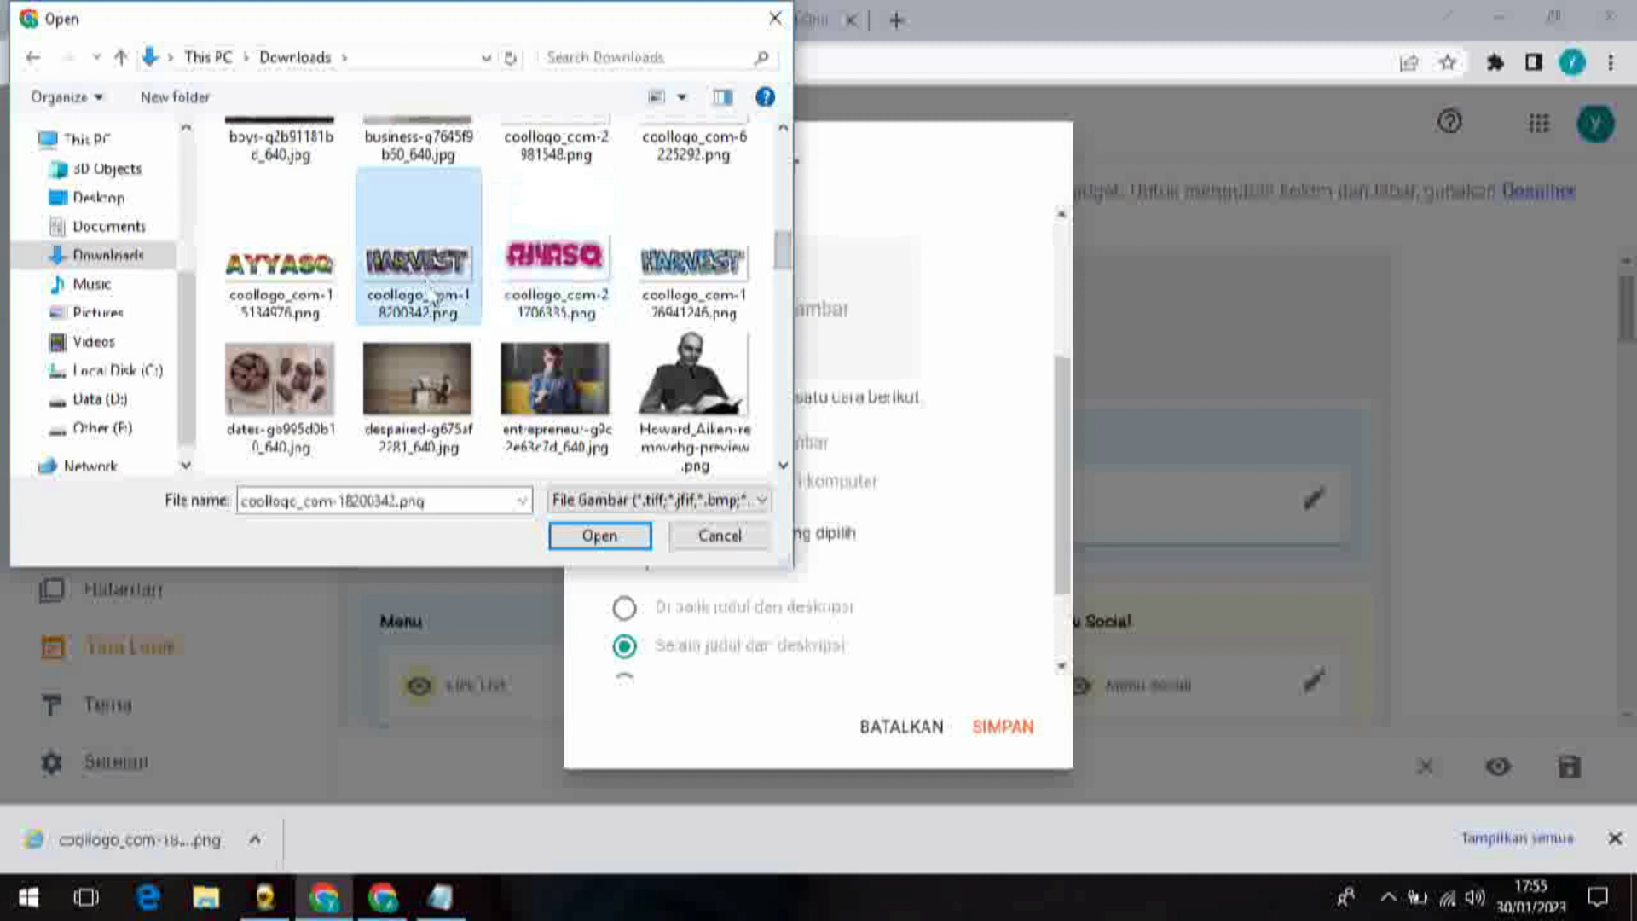
{"action": "left_click", "coordinate": [597, 536]}
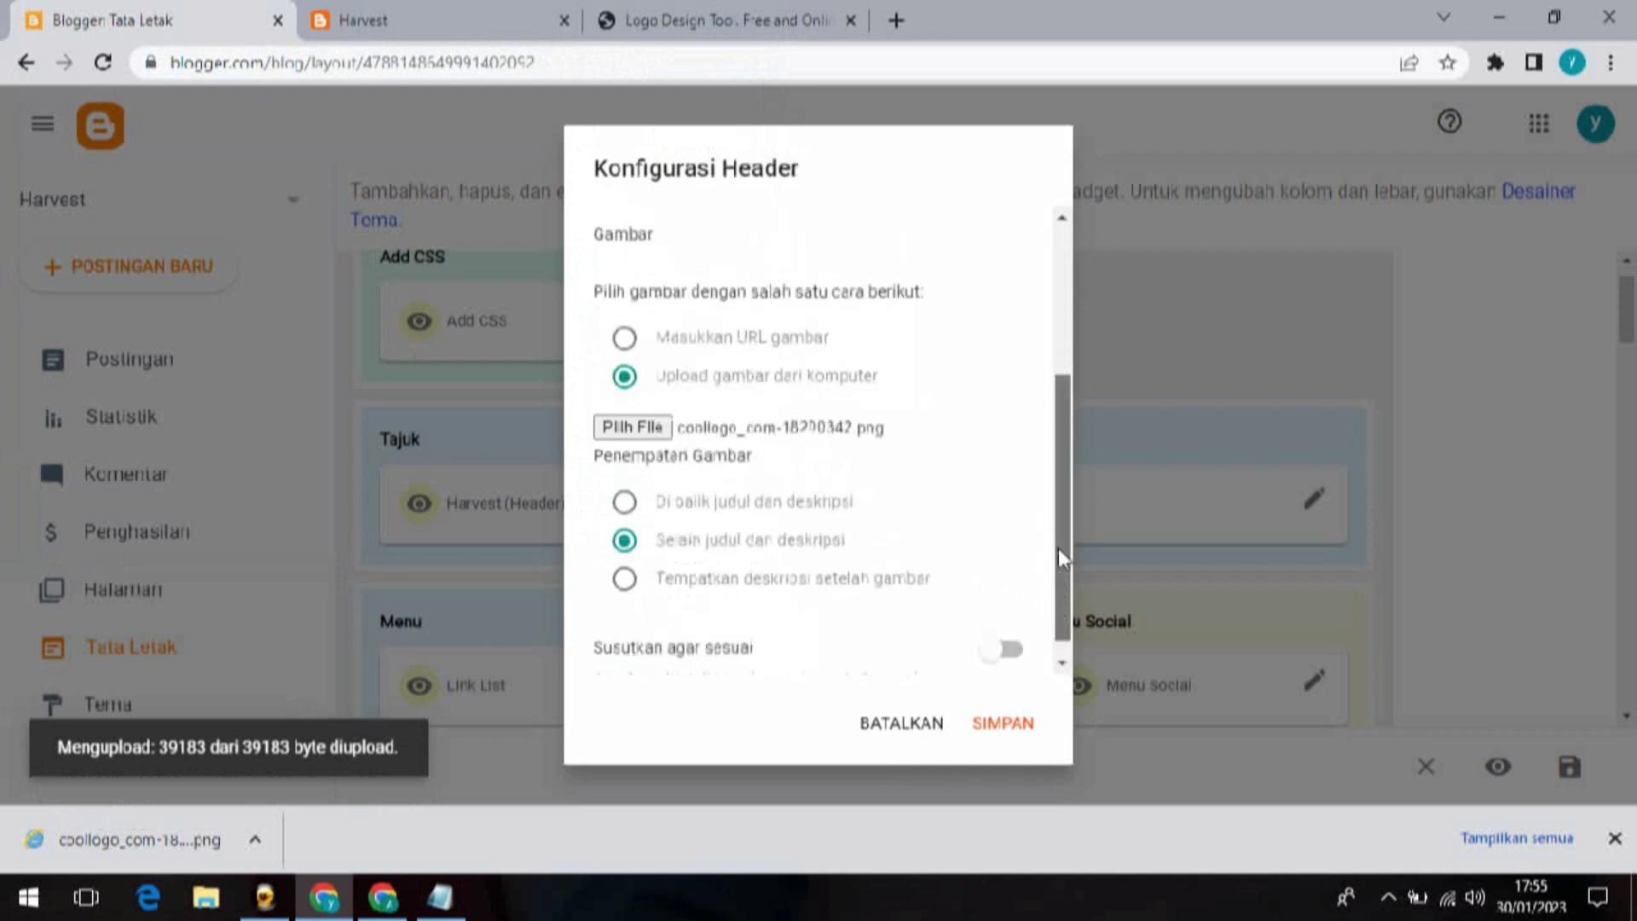
{"action": "scroll", "coordinate": [1051, 537], "scroll_direction": "down", "scroll_amount": 1}
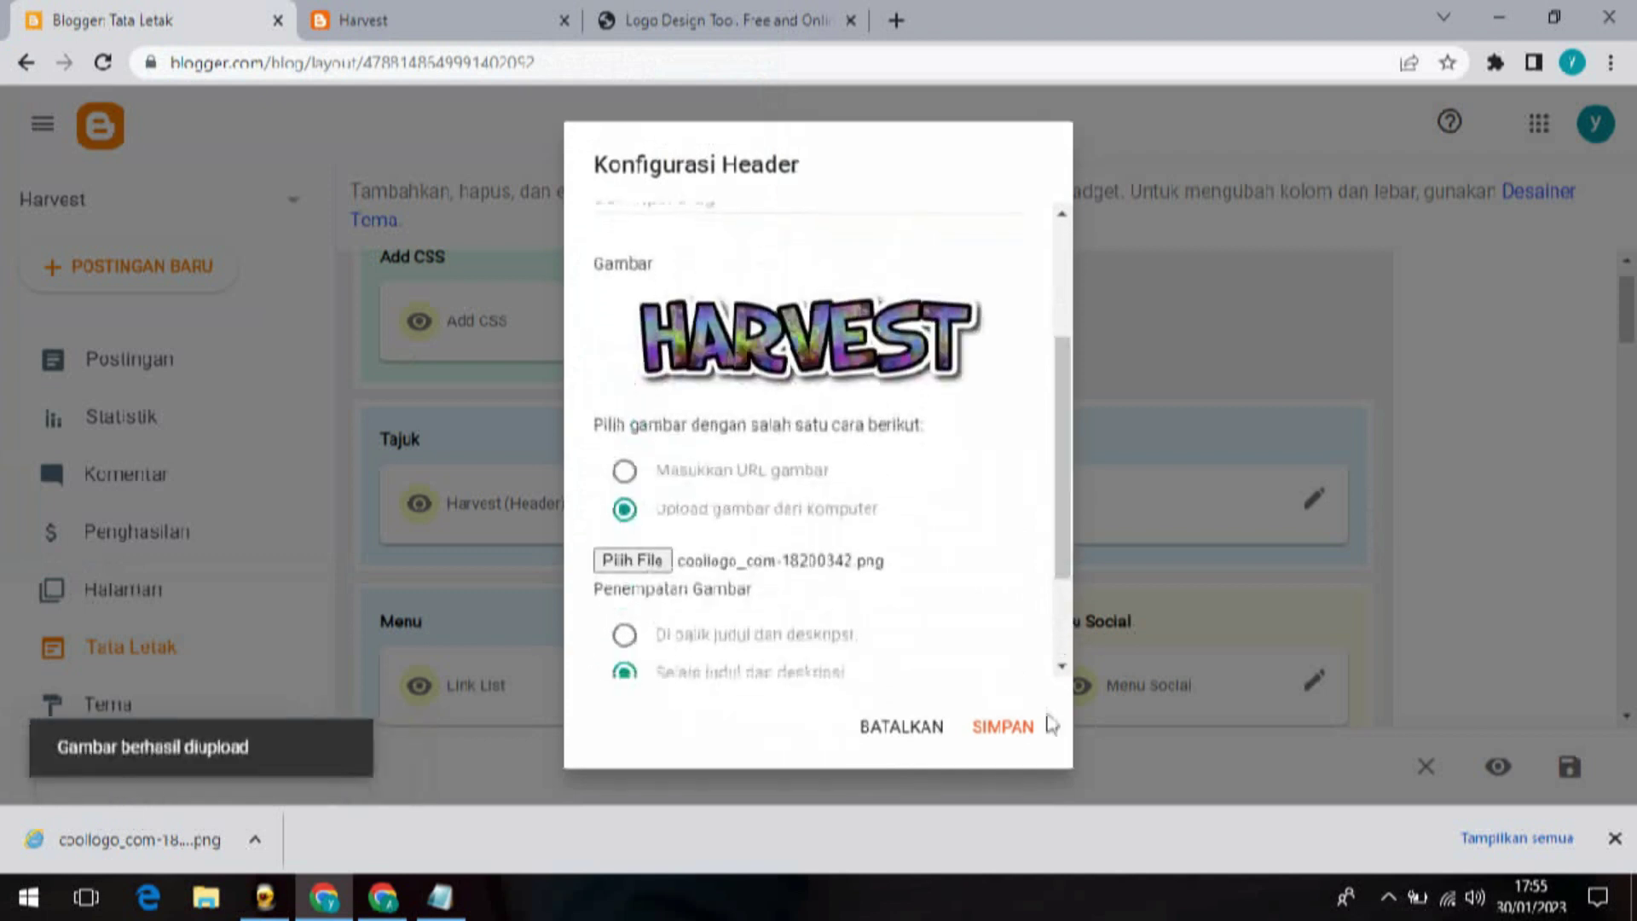
{"action": "left_click", "coordinate": [1006, 729]}
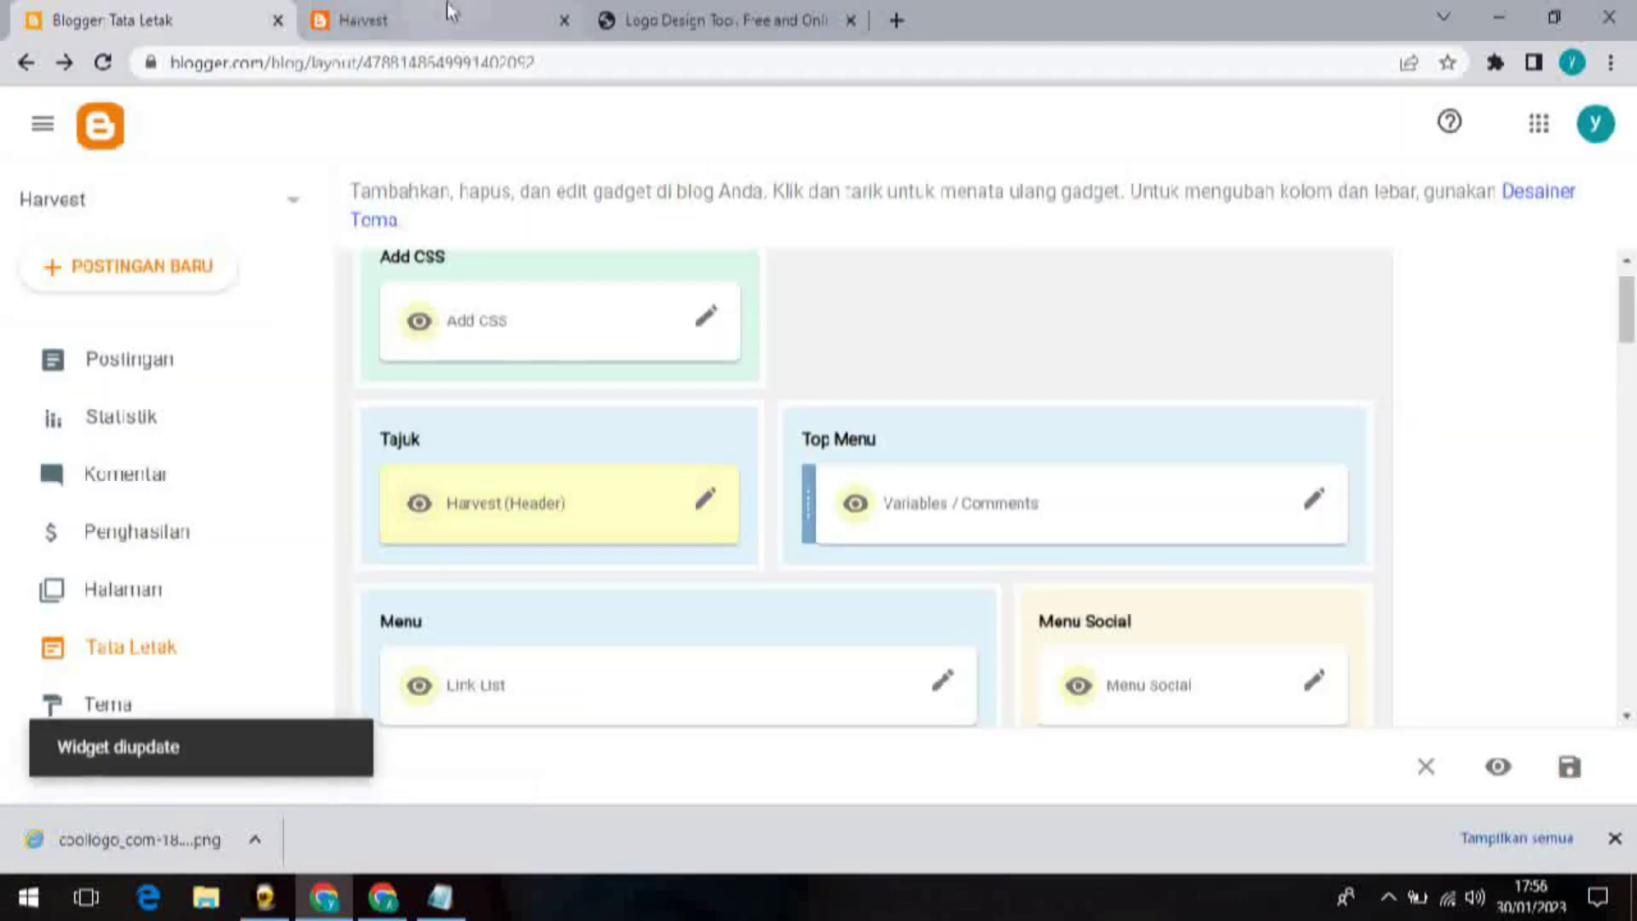
Step: Check the new header logo on the live blog
{"action": "left_click", "coordinate": [449, 12]}
{"action": "left_click", "coordinate": [941, 153]}
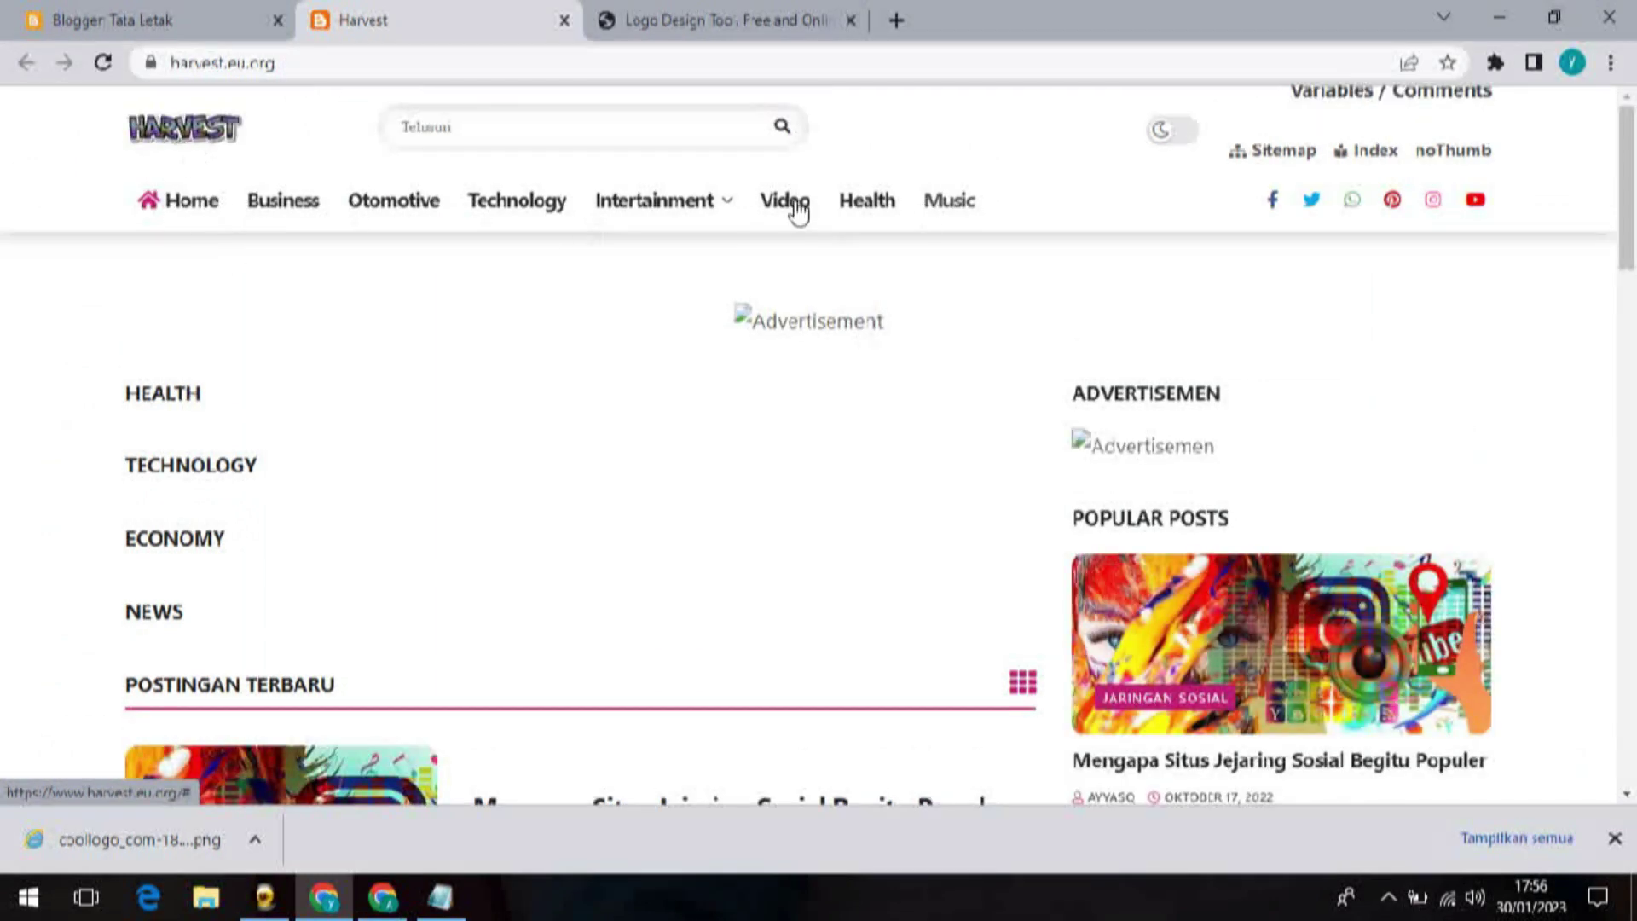
Step: Examine the Top Menu gadget's link list, close it without changes and compare it with the live blog's top links
{"action": "left_click", "coordinate": [120, 19]}
{"action": "left_click", "coordinate": [1316, 503]}
{"action": "scroll", "coordinate": [687, 553], "scroll_direction": "down", "scroll_amount": 5}
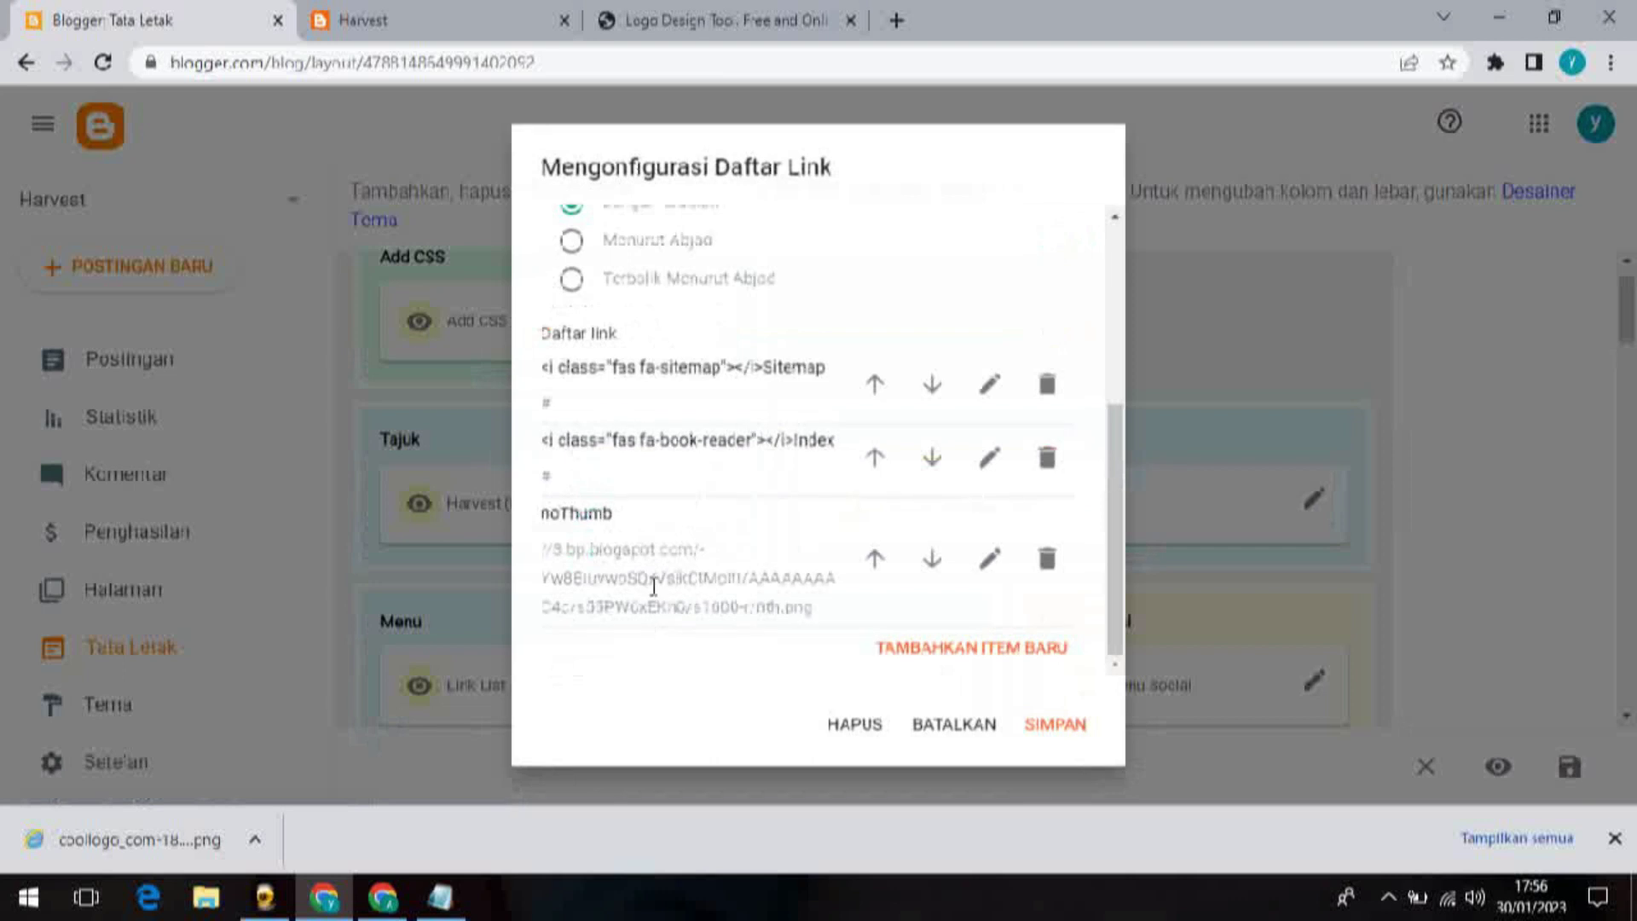
{"action": "left_click", "coordinate": [942, 727]}
{"action": "left_click", "coordinate": [369, 17]}
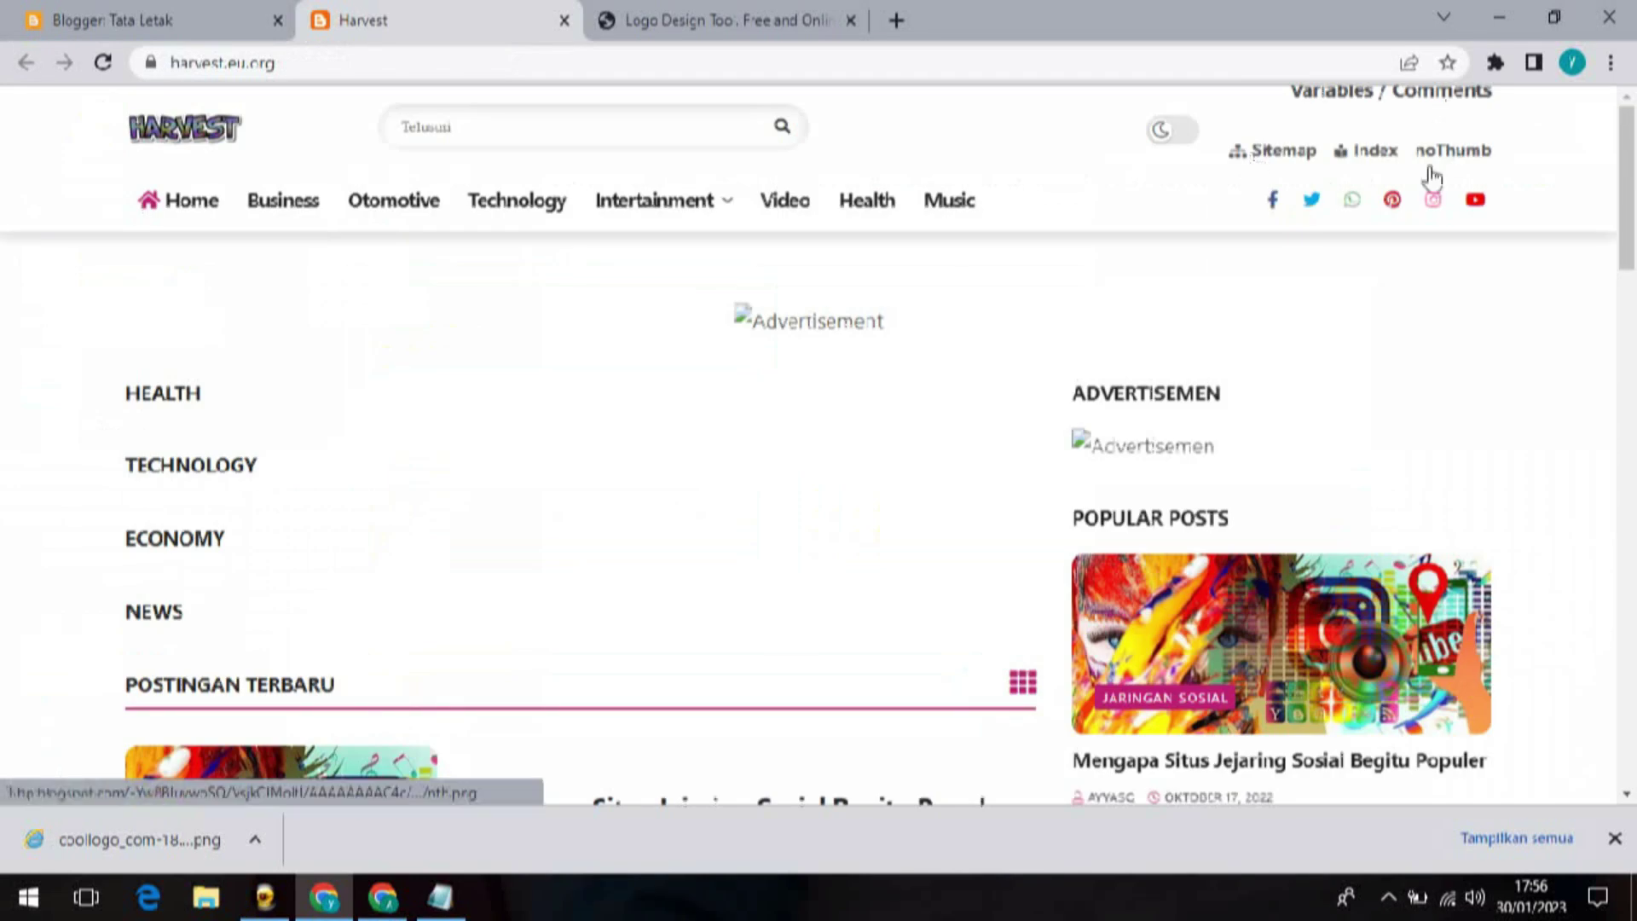
Step: Open the blog's page list and copy the link address of the Sitemap page
{"action": "key", "text": "ctrl+shift+Tab"}
{"action": "left_click", "coordinate": [137, 587]}
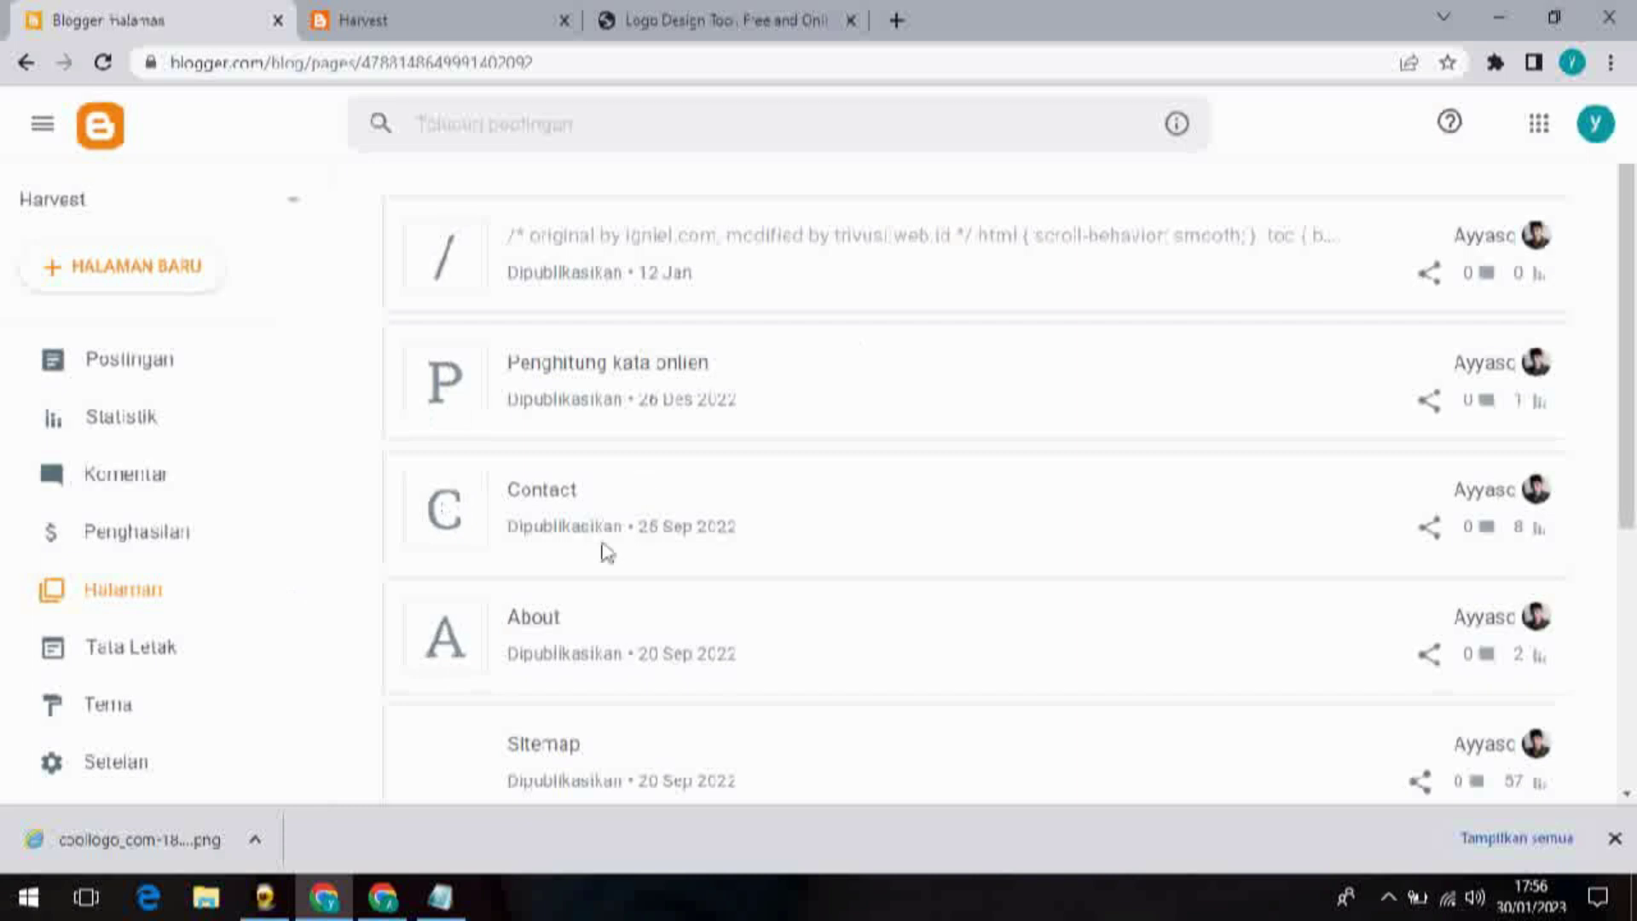
{"action": "scroll", "coordinate": [648, 558], "scroll_direction": "down", "scroll_amount": 3}
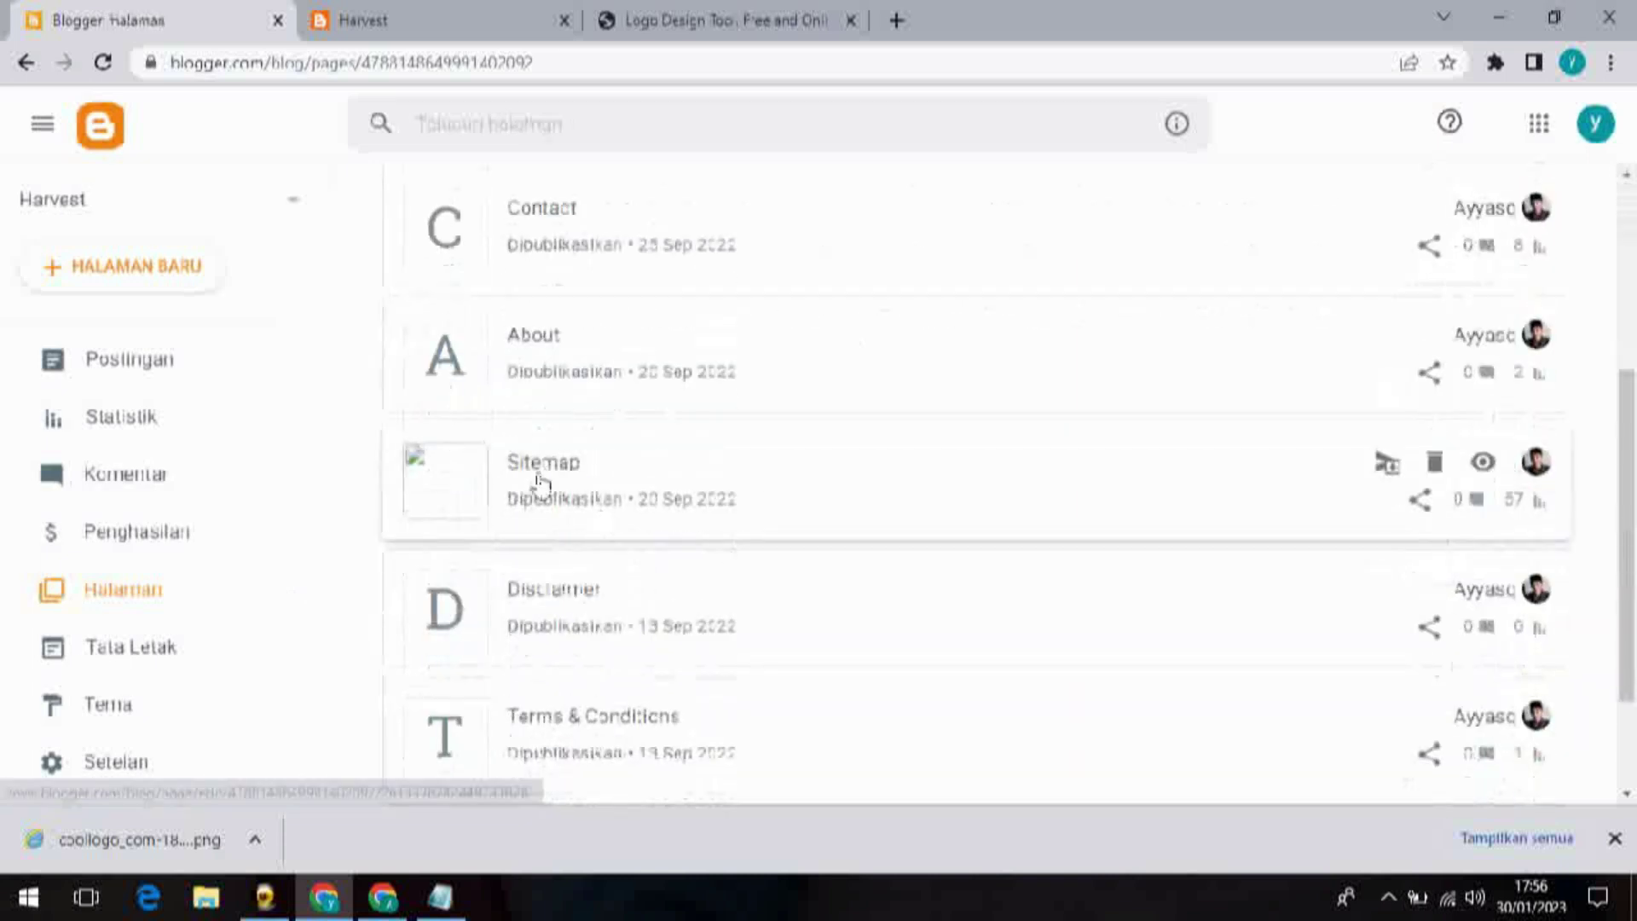
{"action": "right_click", "coordinate": [1483, 467]}
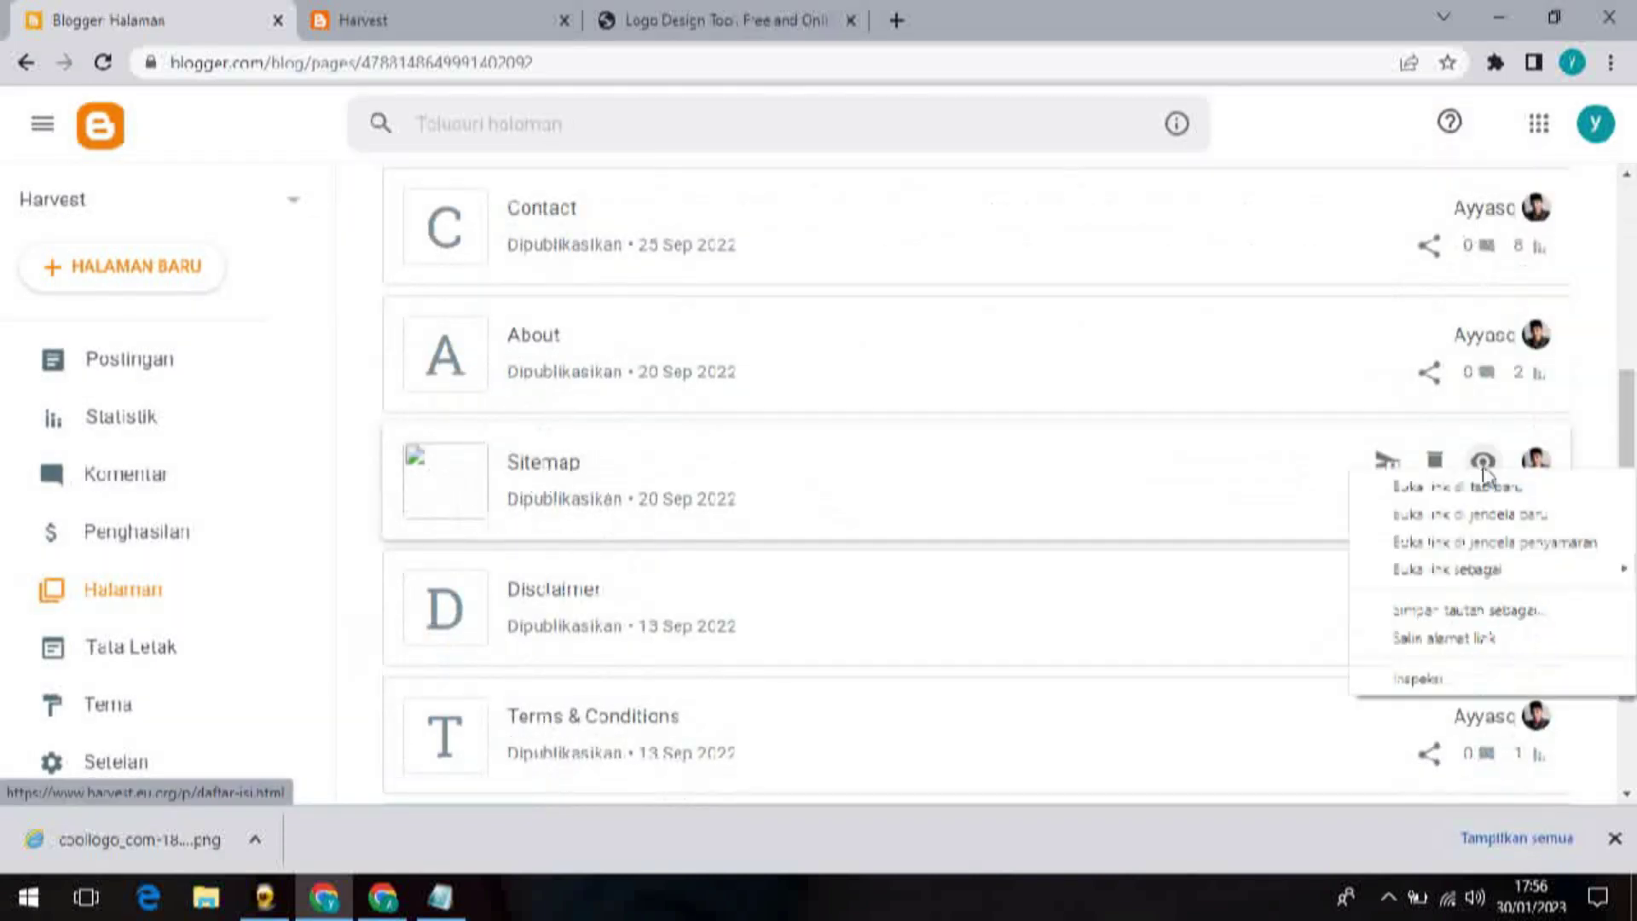
{"action": "left_click", "coordinate": [1439, 639]}
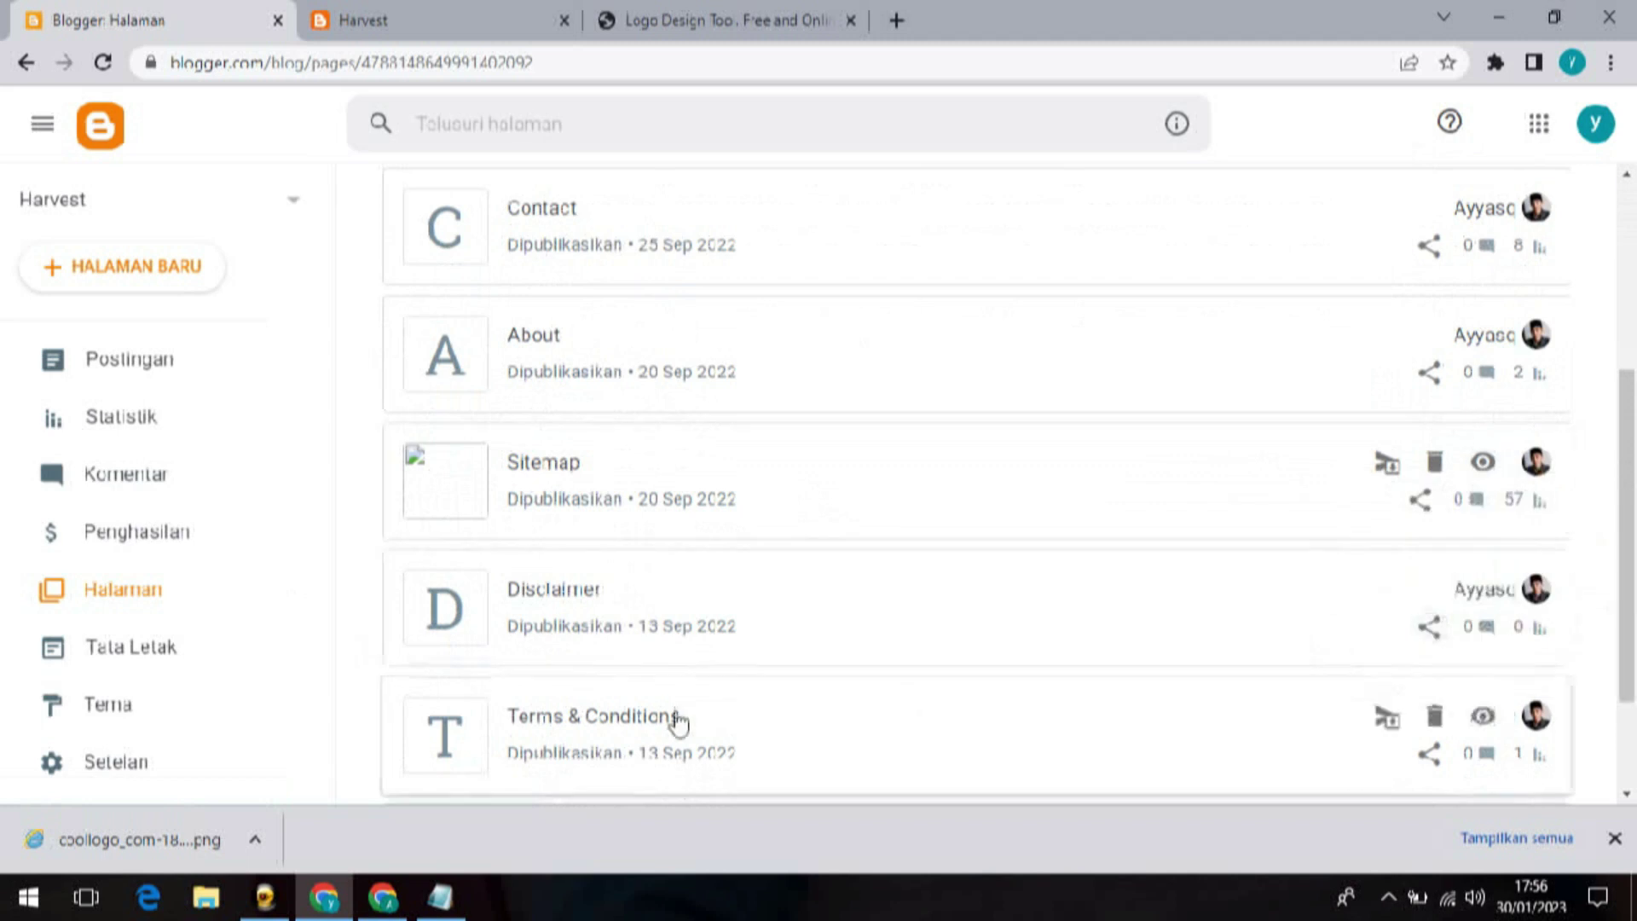
{"action": "left_click", "coordinate": [148, 662]}
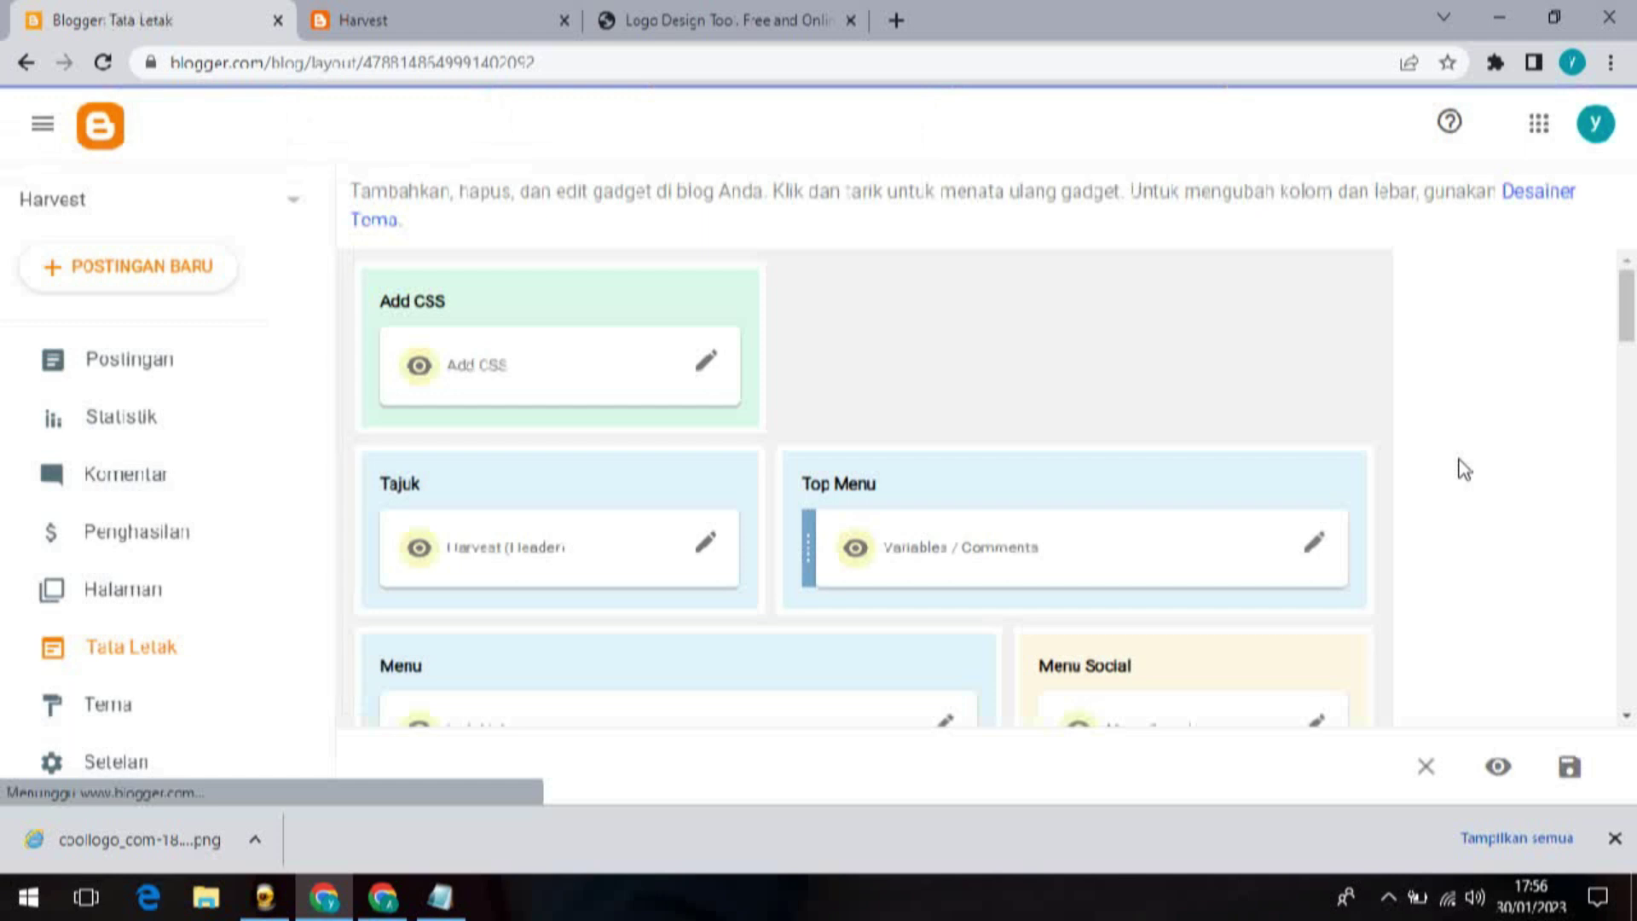
{"action": "scroll", "coordinate": [1360, 502], "scroll_direction": "down", "scroll_amount": 1}
{"action": "left_click", "coordinate": [1316, 427]}
{"action": "scroll", "coordinate": [645, 461], "scroll_direction": "down", "scroll_amount": 2}
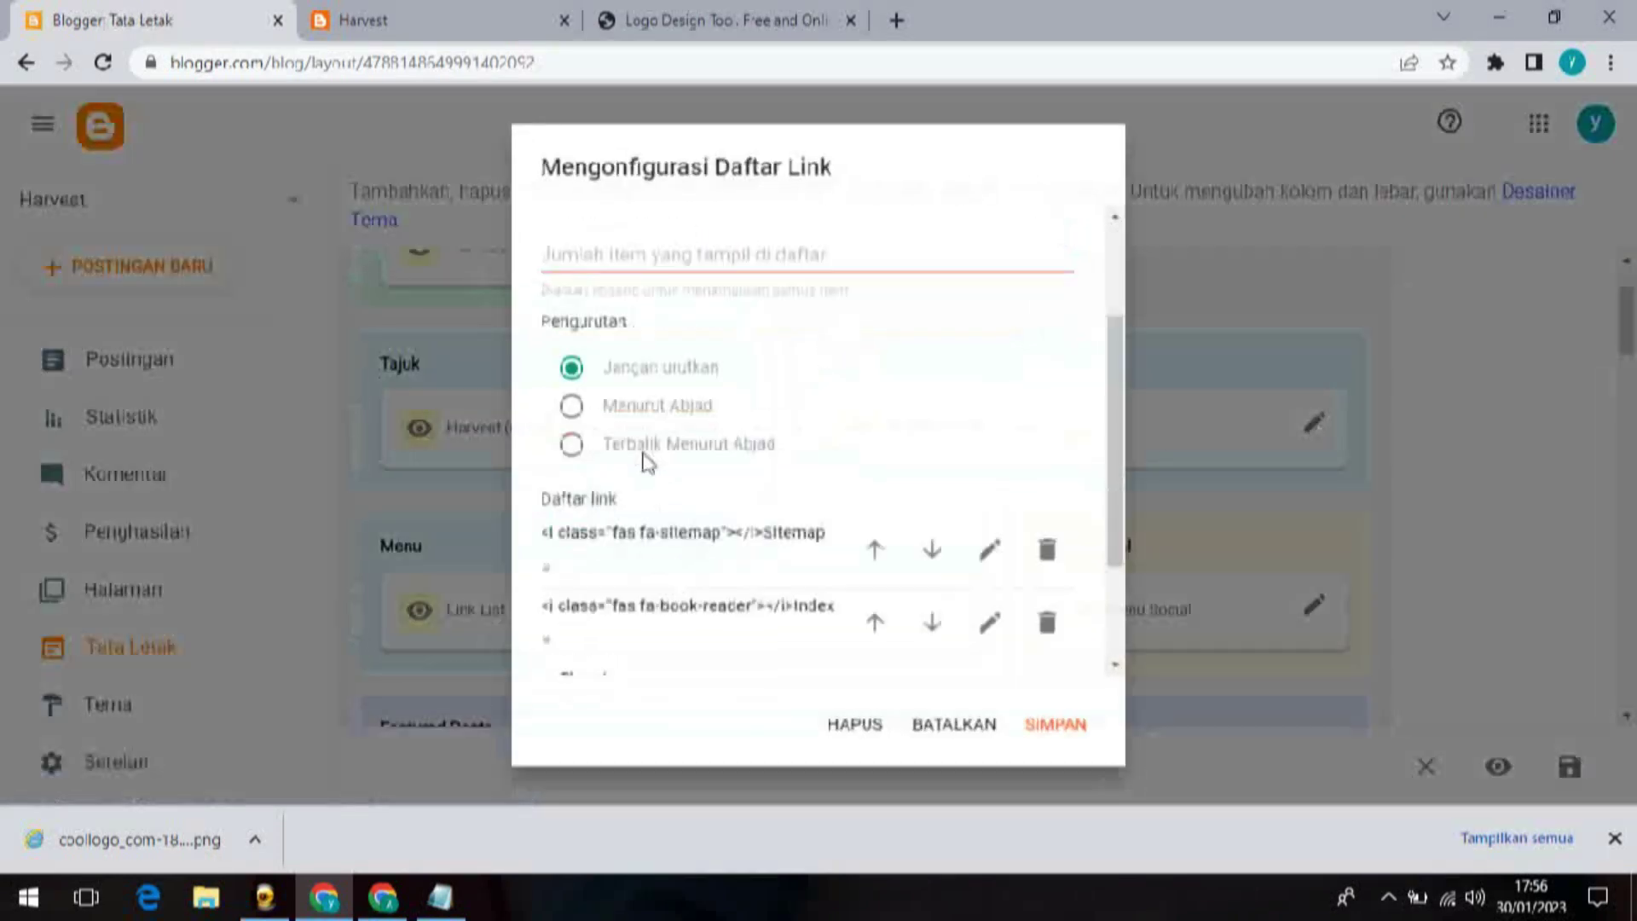
{"action": "scroll", "coordinate": [645, 460], "scroll_direction": "down", "scroll_amount": 1}
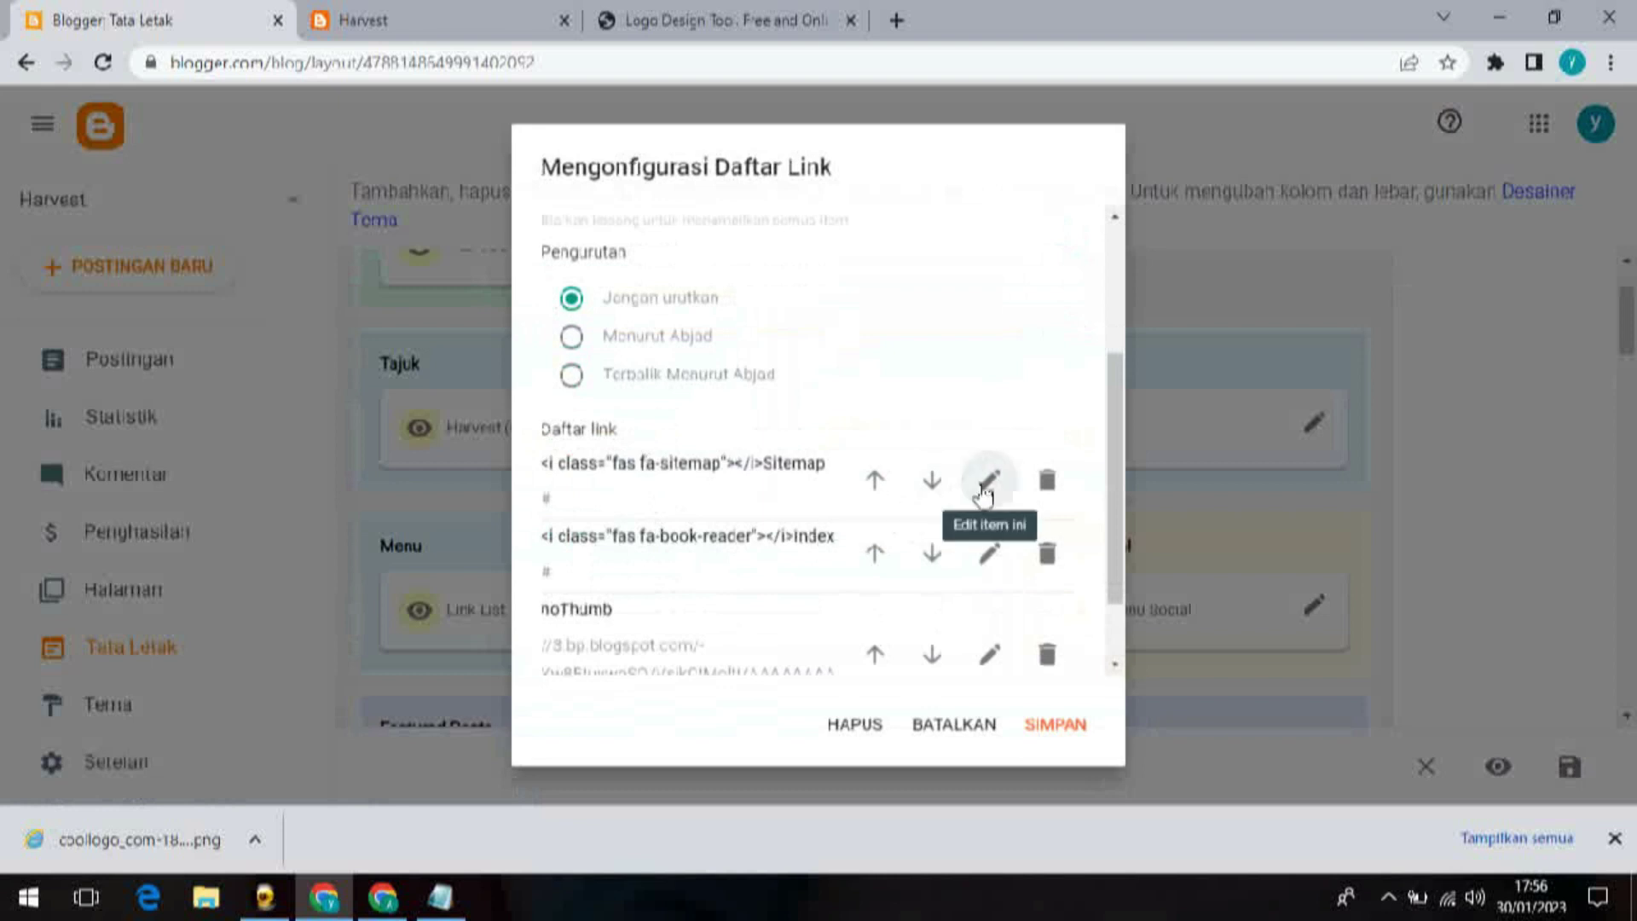
{"action": "left_click", "coordinate": [985, 491]}
{"action": "double_click", "coordinate": [541, 614]}
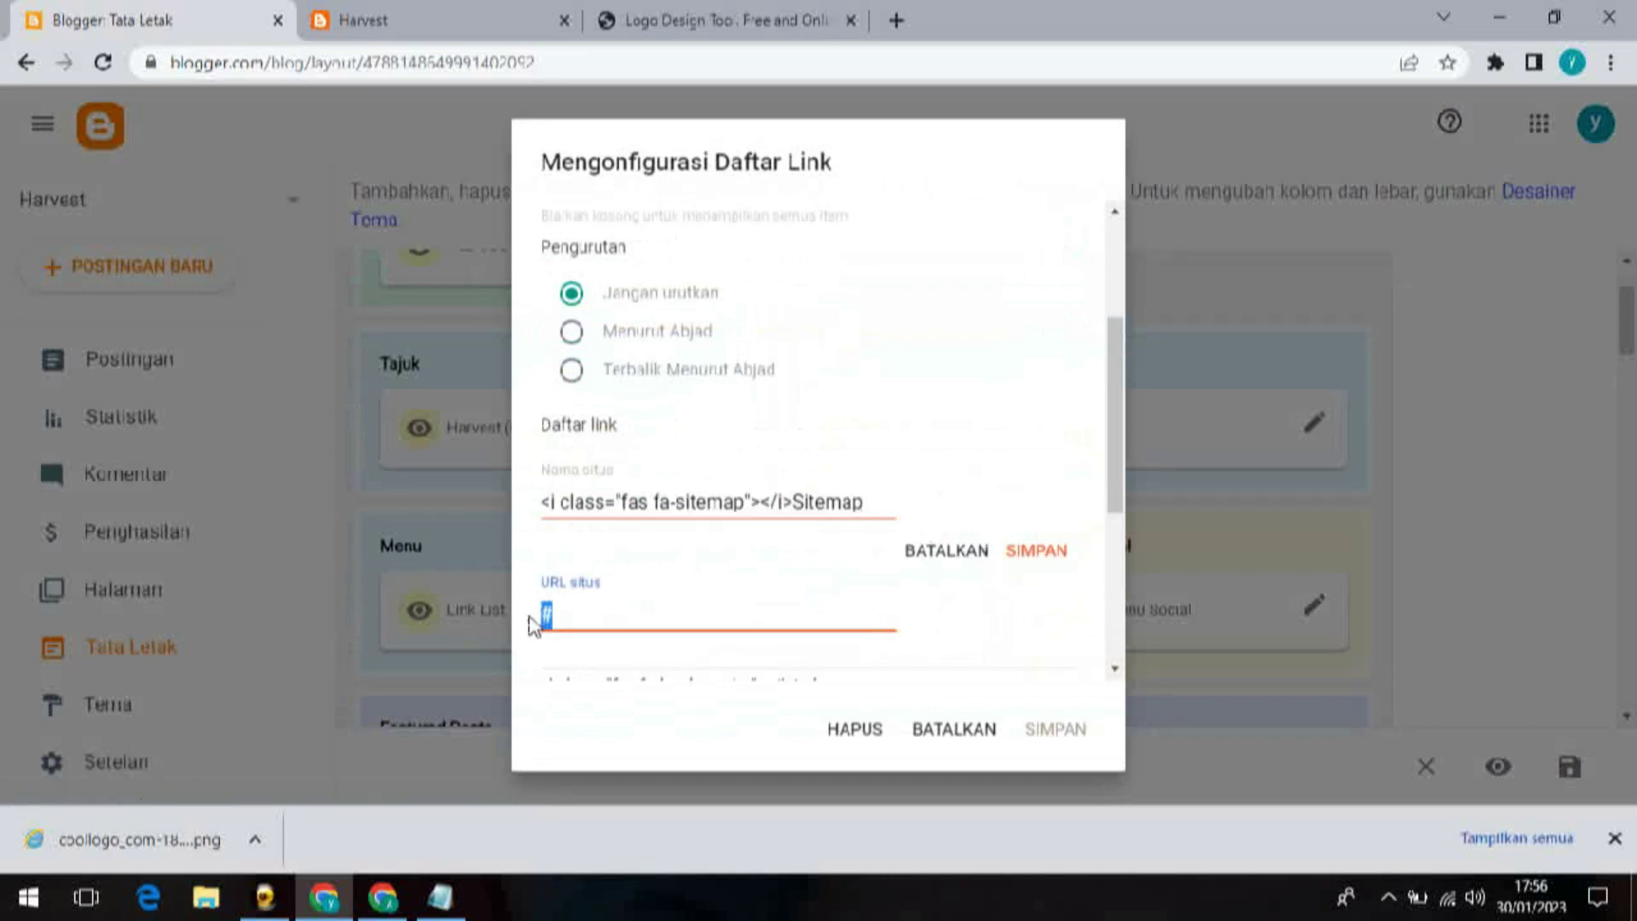
{"action": "key", "text": "ctrl+v"}
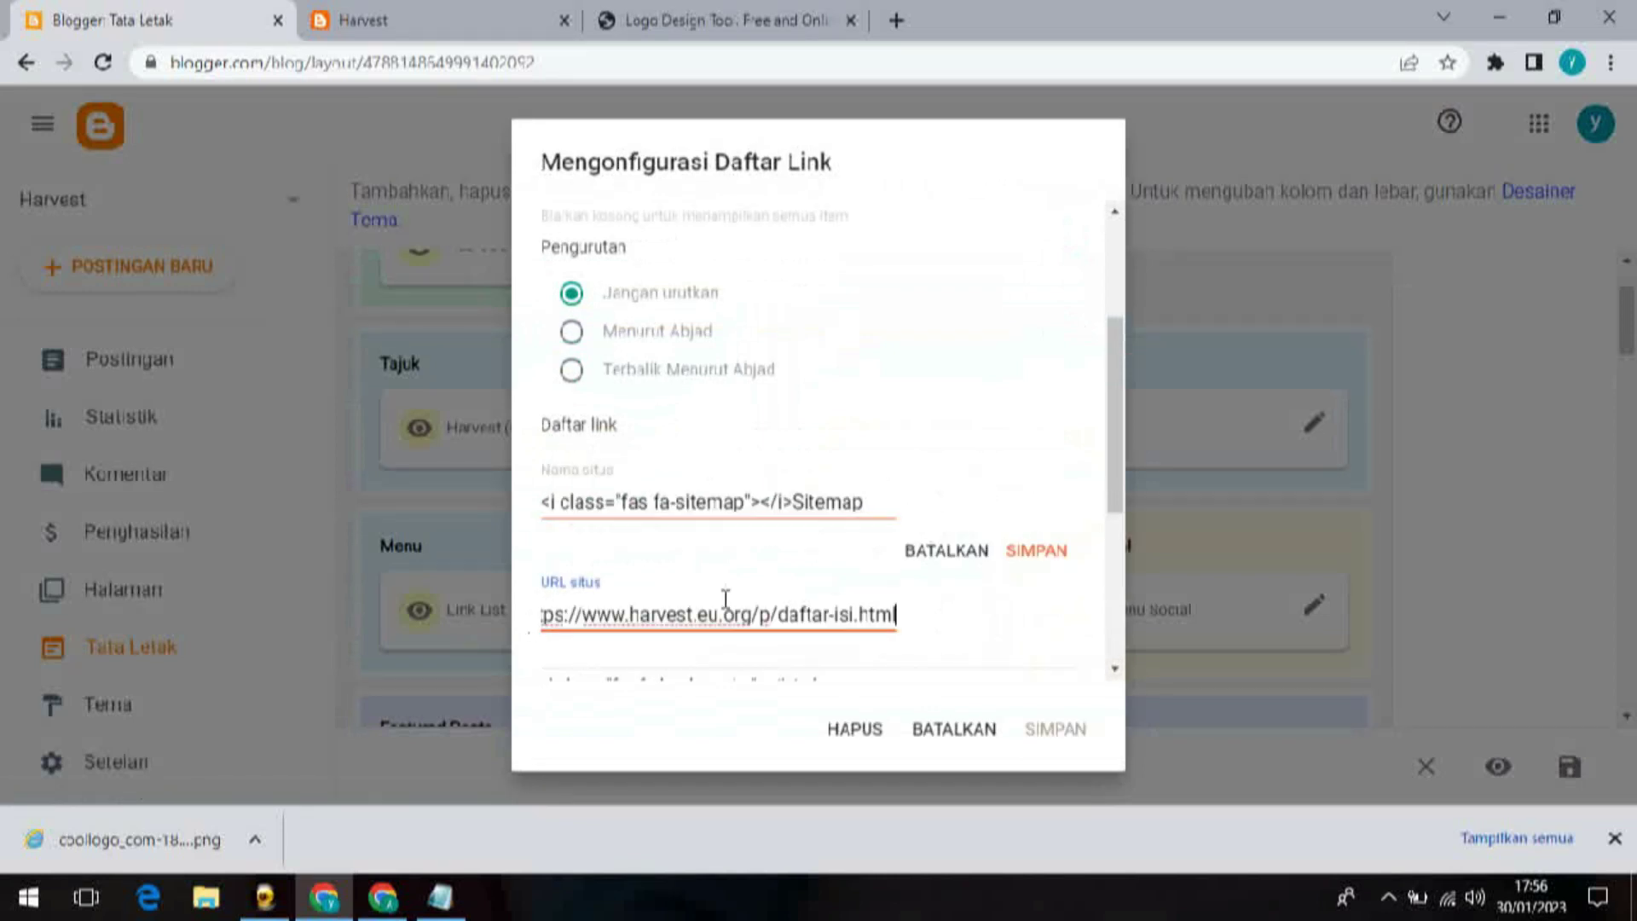
{"action": "left_click", "coordinate": [1036, 551]}
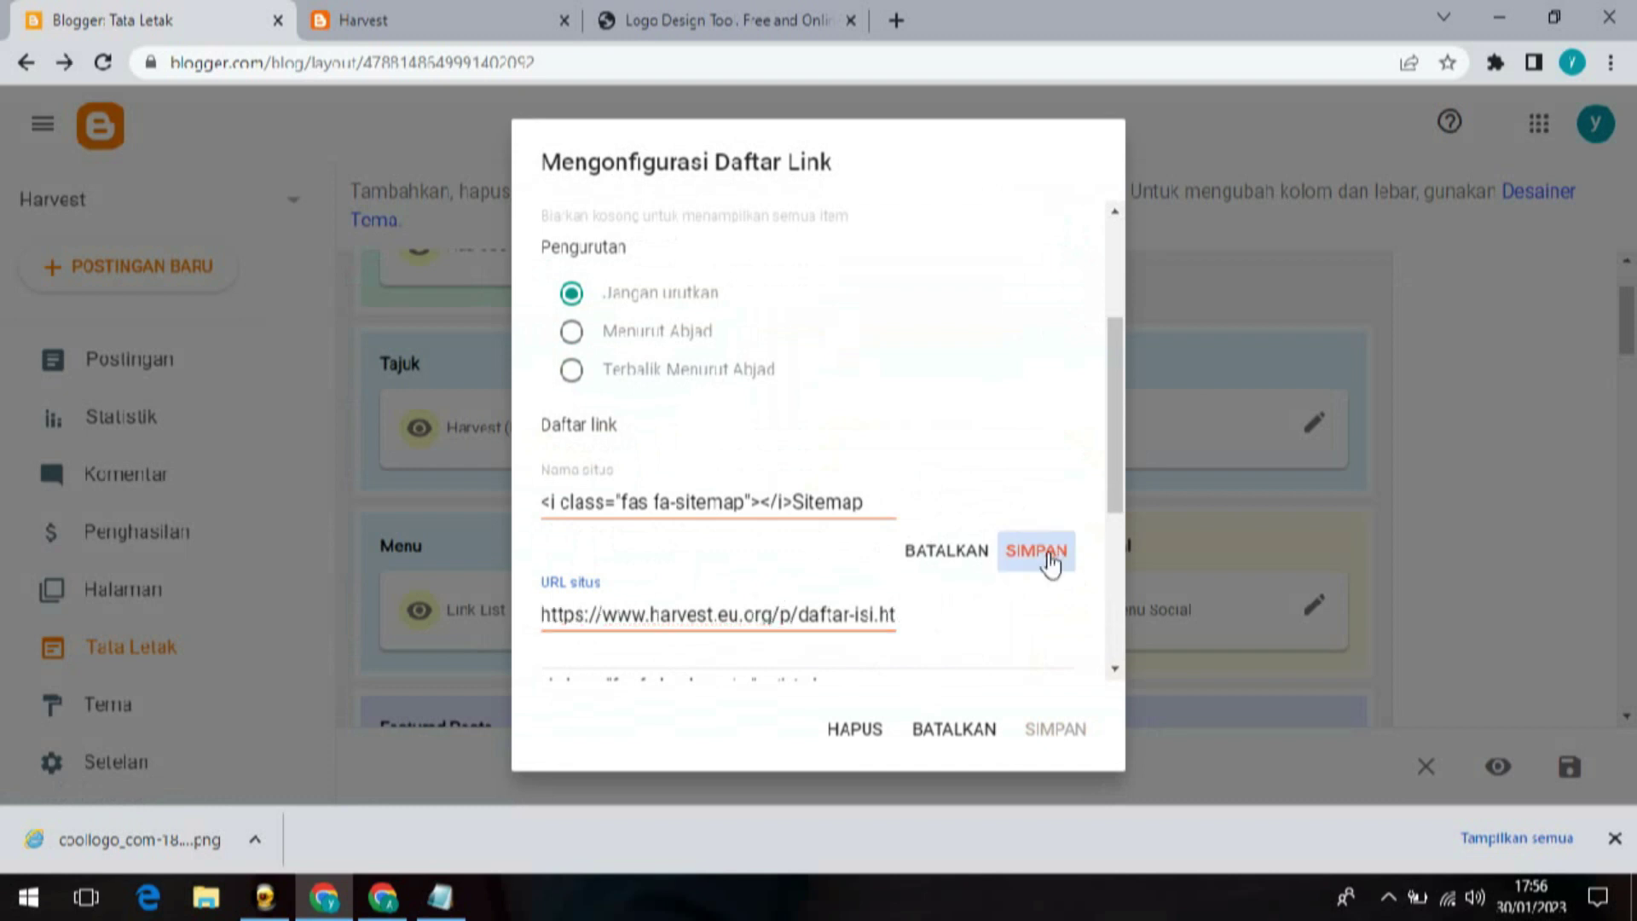
{"action": "scroll", "coordinate": [725, 576], "scroll_direction": "down", "scroll_amount": 2}
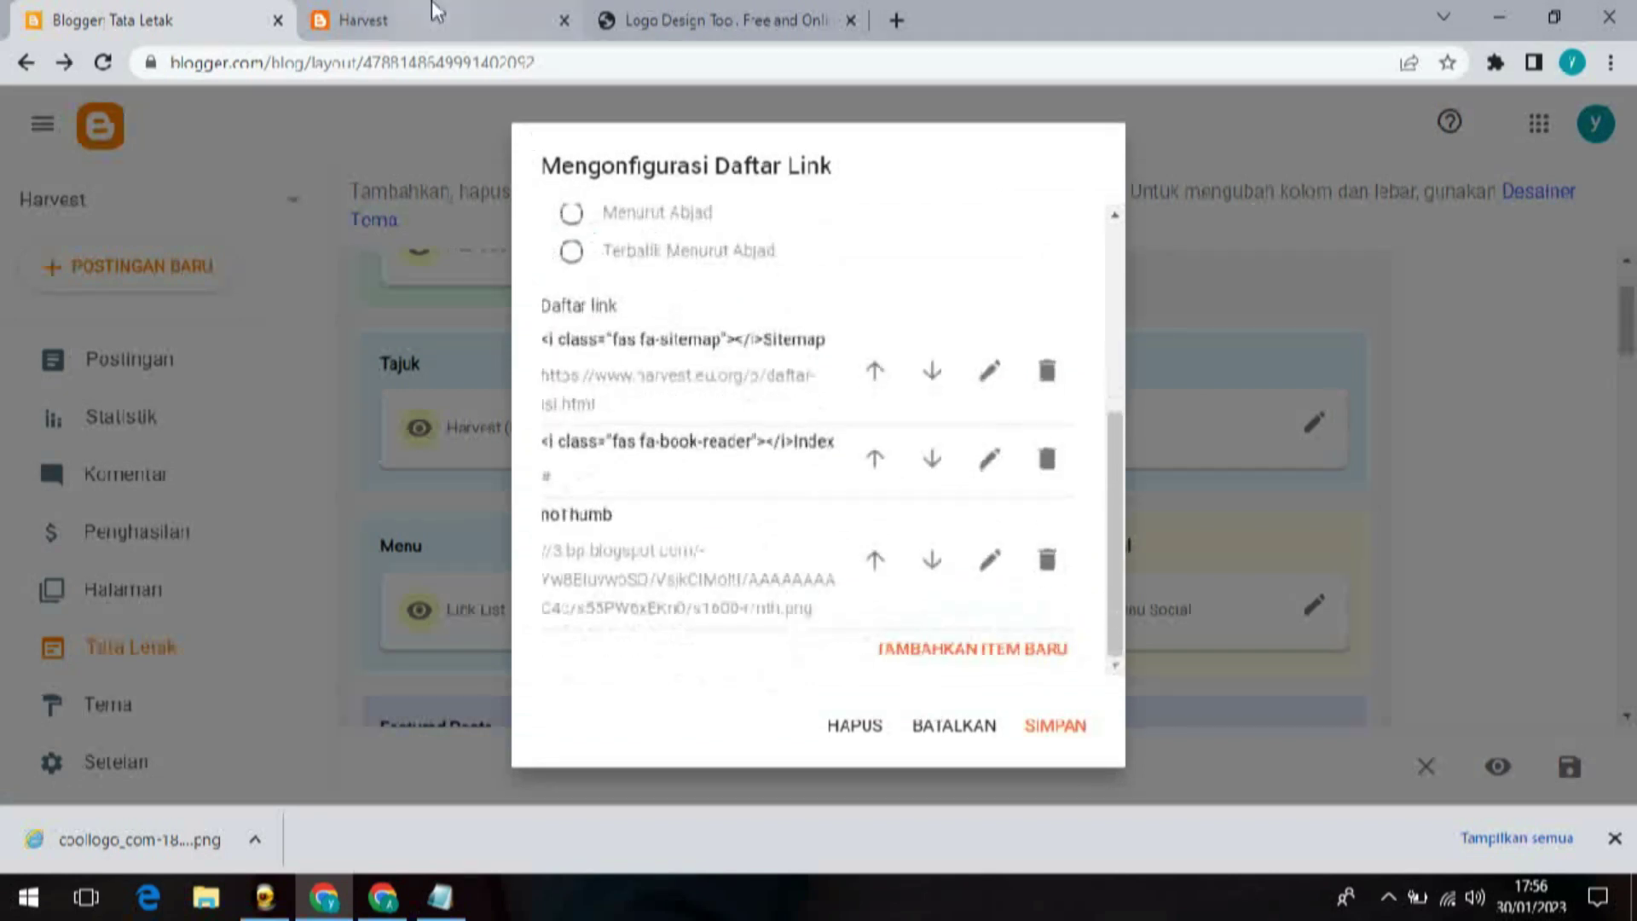
{"action": "left_click", "coordinate": [358, 20]}
{"action": "left_click", "coordinate": [332, 64]}
{"action": "left_click", "coordinate": [331, 66]}
{"action": "key", "text": "ctrl+a"}
{"action": "key", "text": "ctrl+c"}
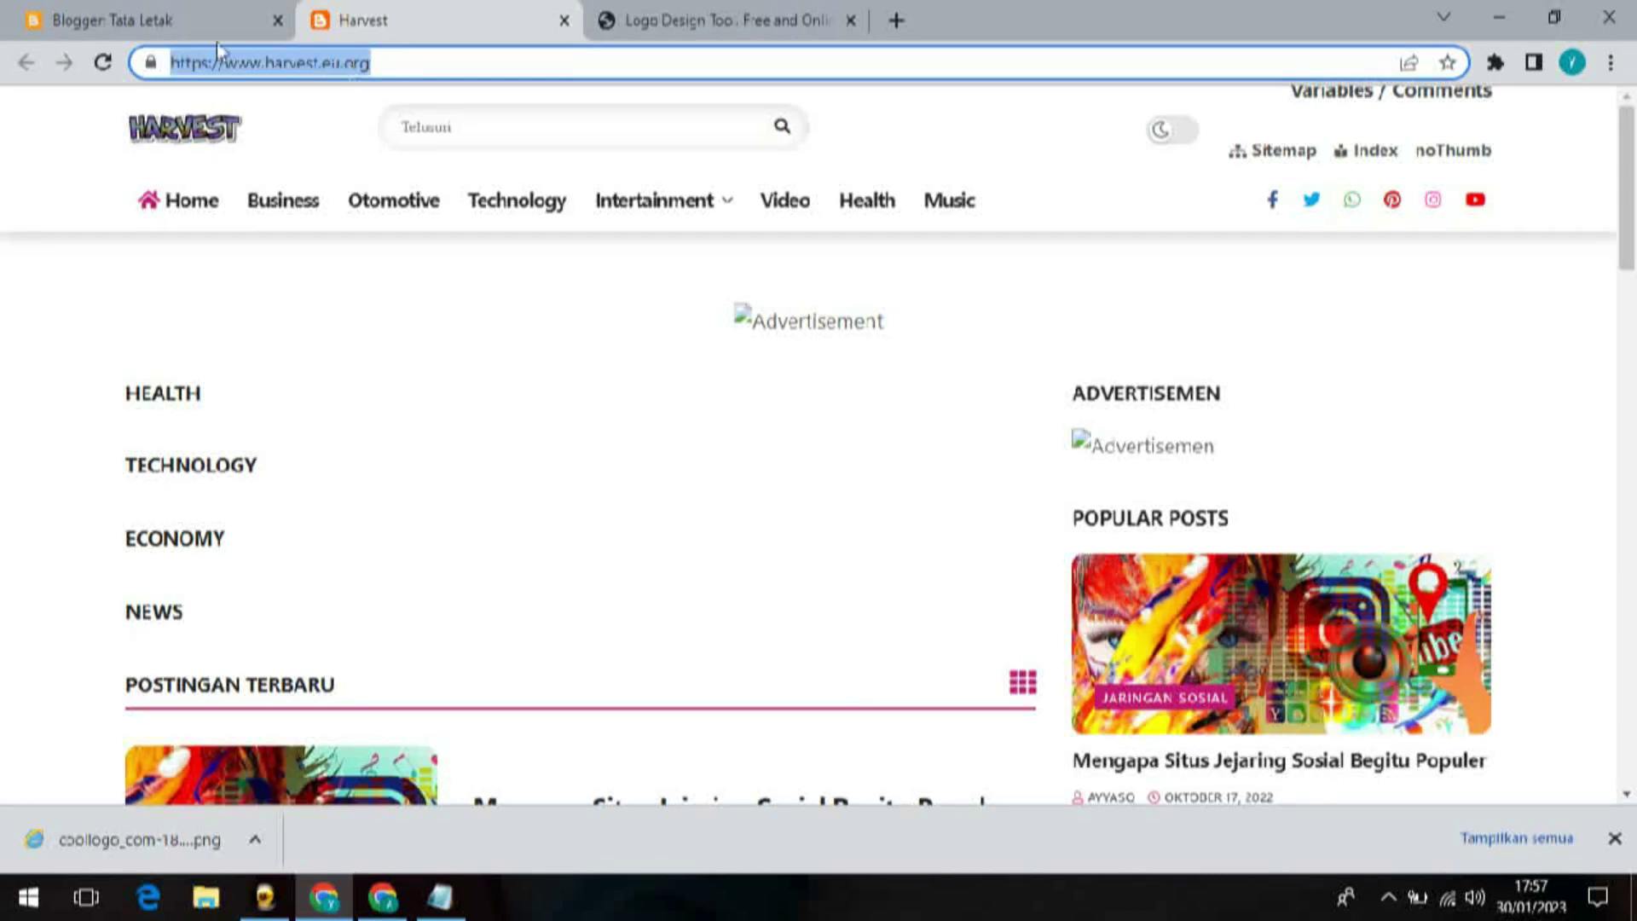
{"action": "left_click", "coordinate": [159, 17]}
{"action": "left_click", "coordinate": [991, 563]}
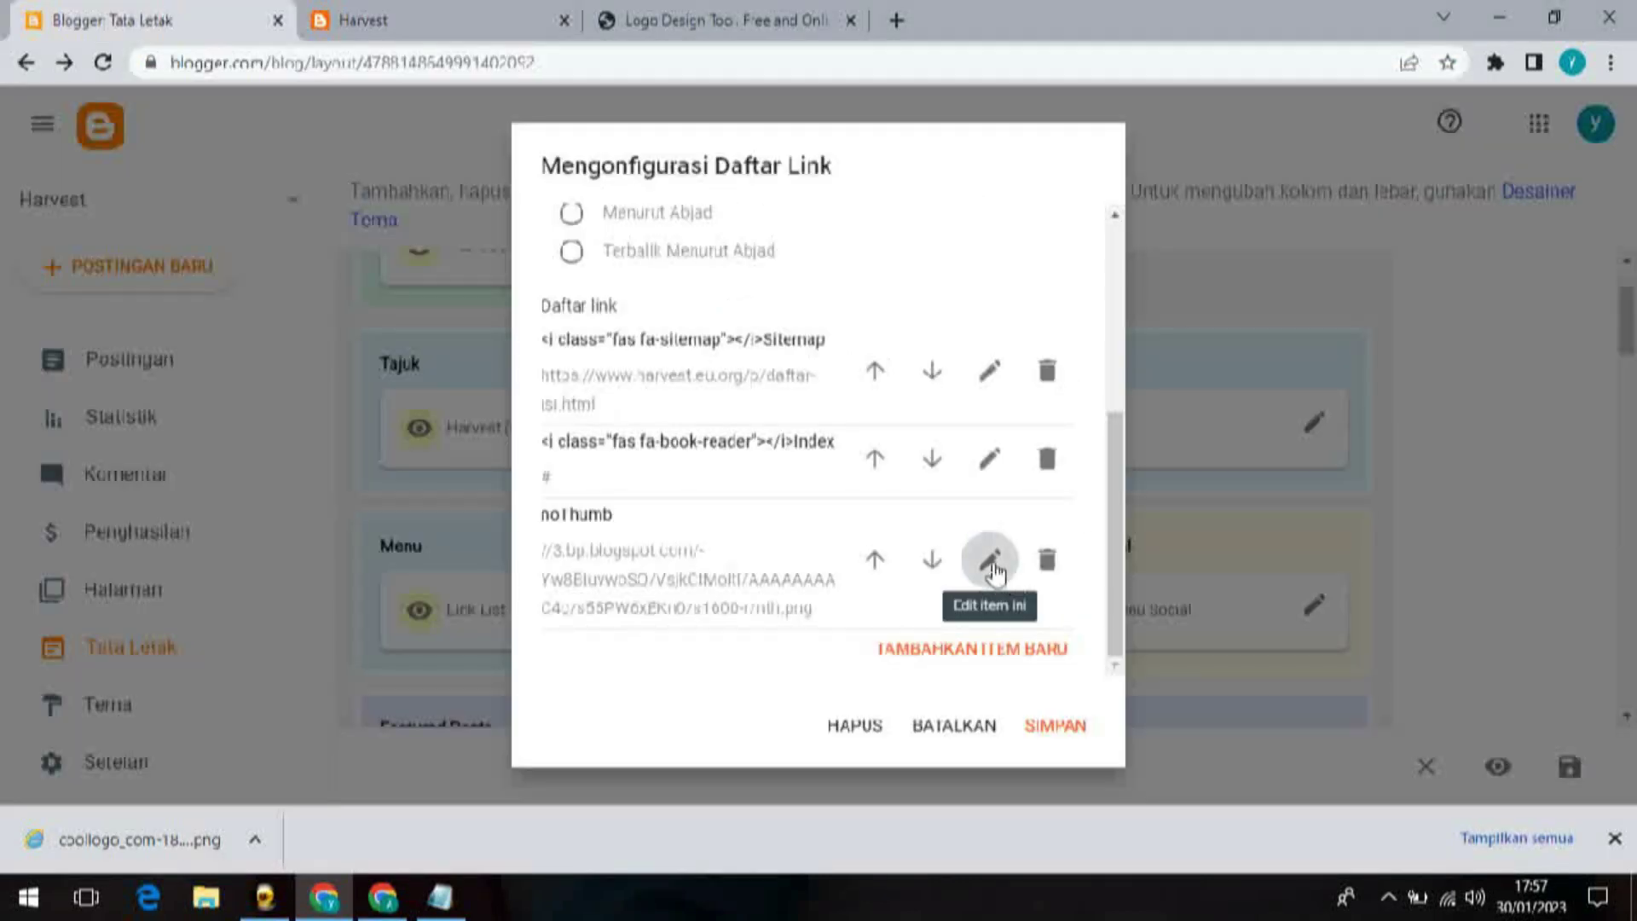
{"action": "scroll", "coordinate": [725, 563], "scroll_direction": "down", "scroll_amount": 3}
{"action": "left_click", "coordinate": [675, 427]}
{"action": "key", "text": "ctrl+a"}
{"action": "key", "text": "ctrl+v"}
{"action": "left_click", "coordinate": [1038, 369]}
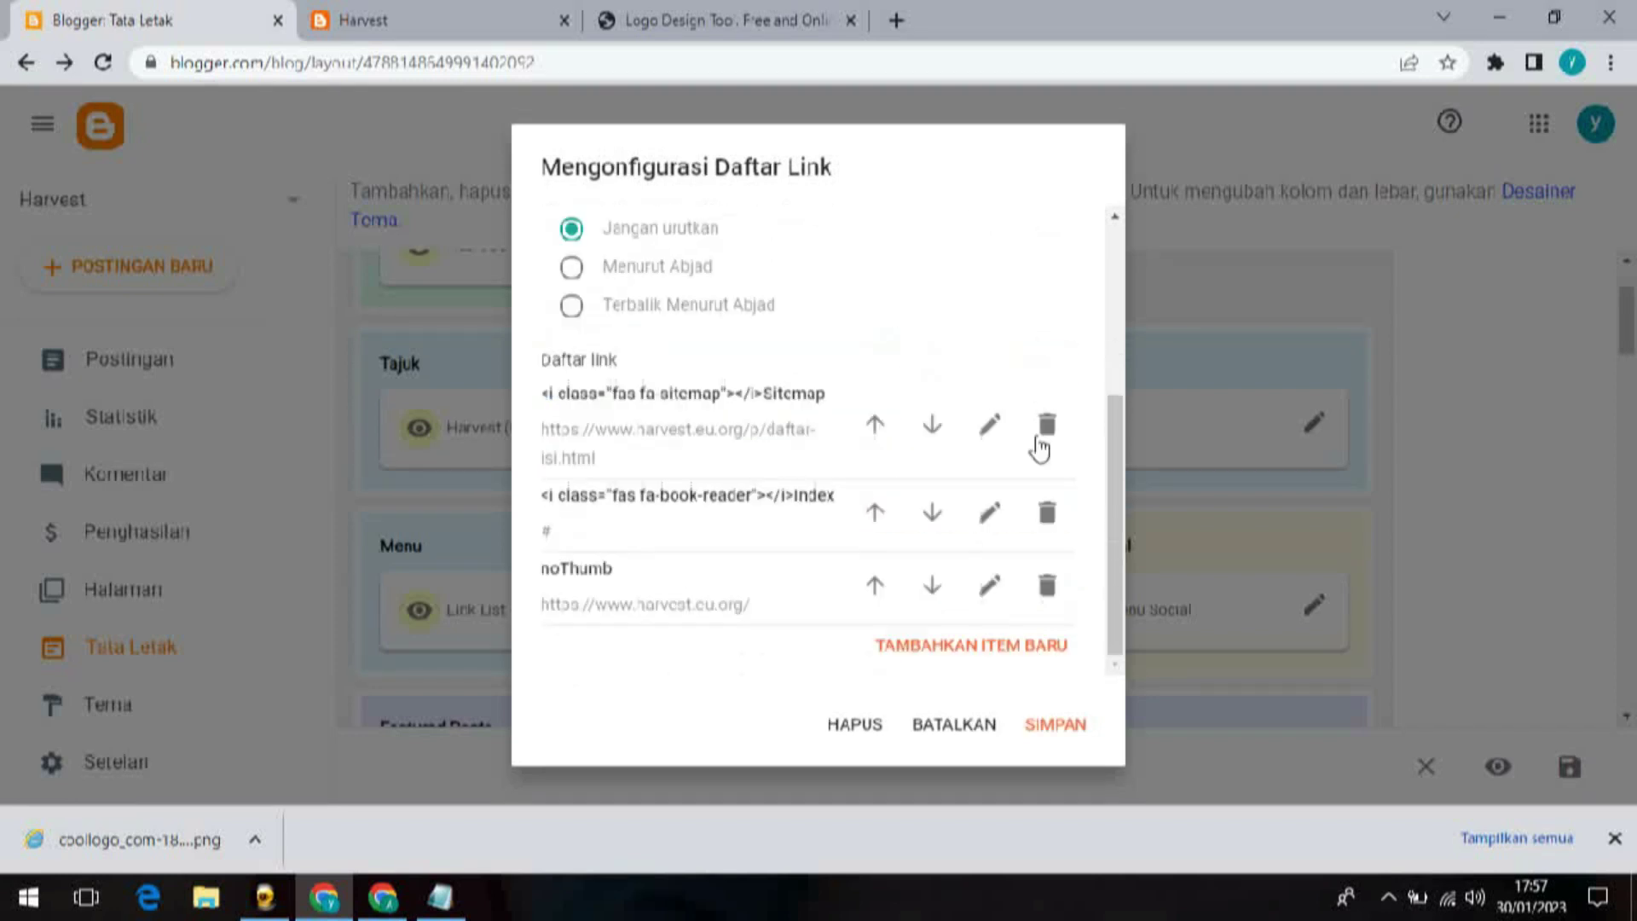
{"action": "left_click", "coordinate": [1050, 727]}
Step: Test the Sitemap link in the live blog's top menu, look through the page and return to the home page
{"action": "left_click", "coordinate": [375, 18]}
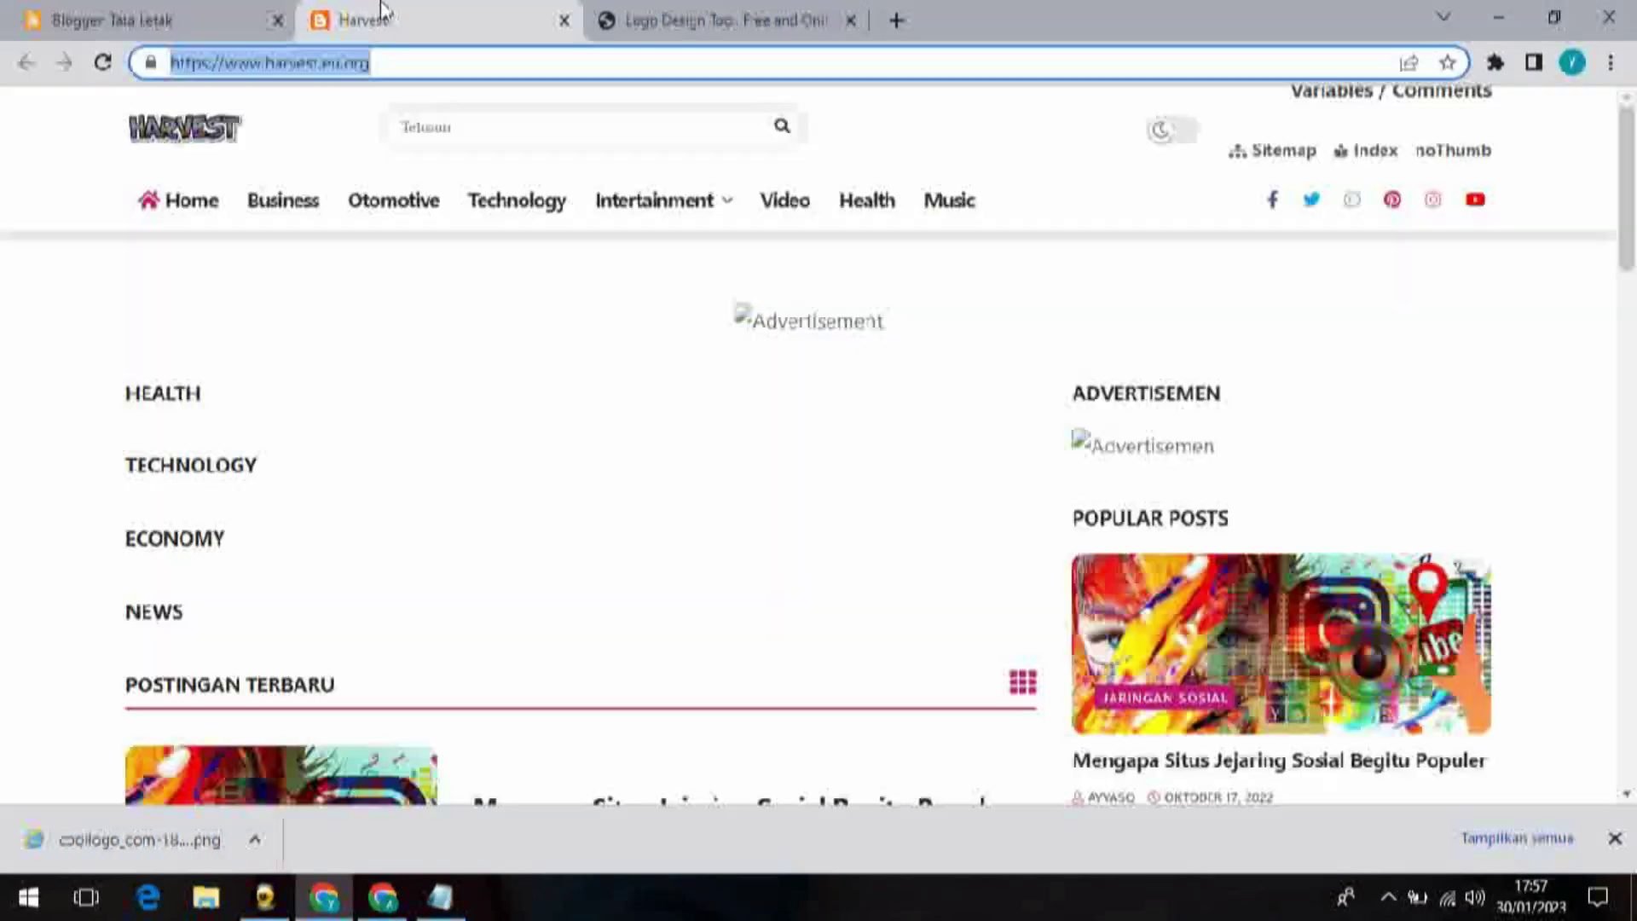
{"action": "left_click", "coordinate": [1280, 151]}
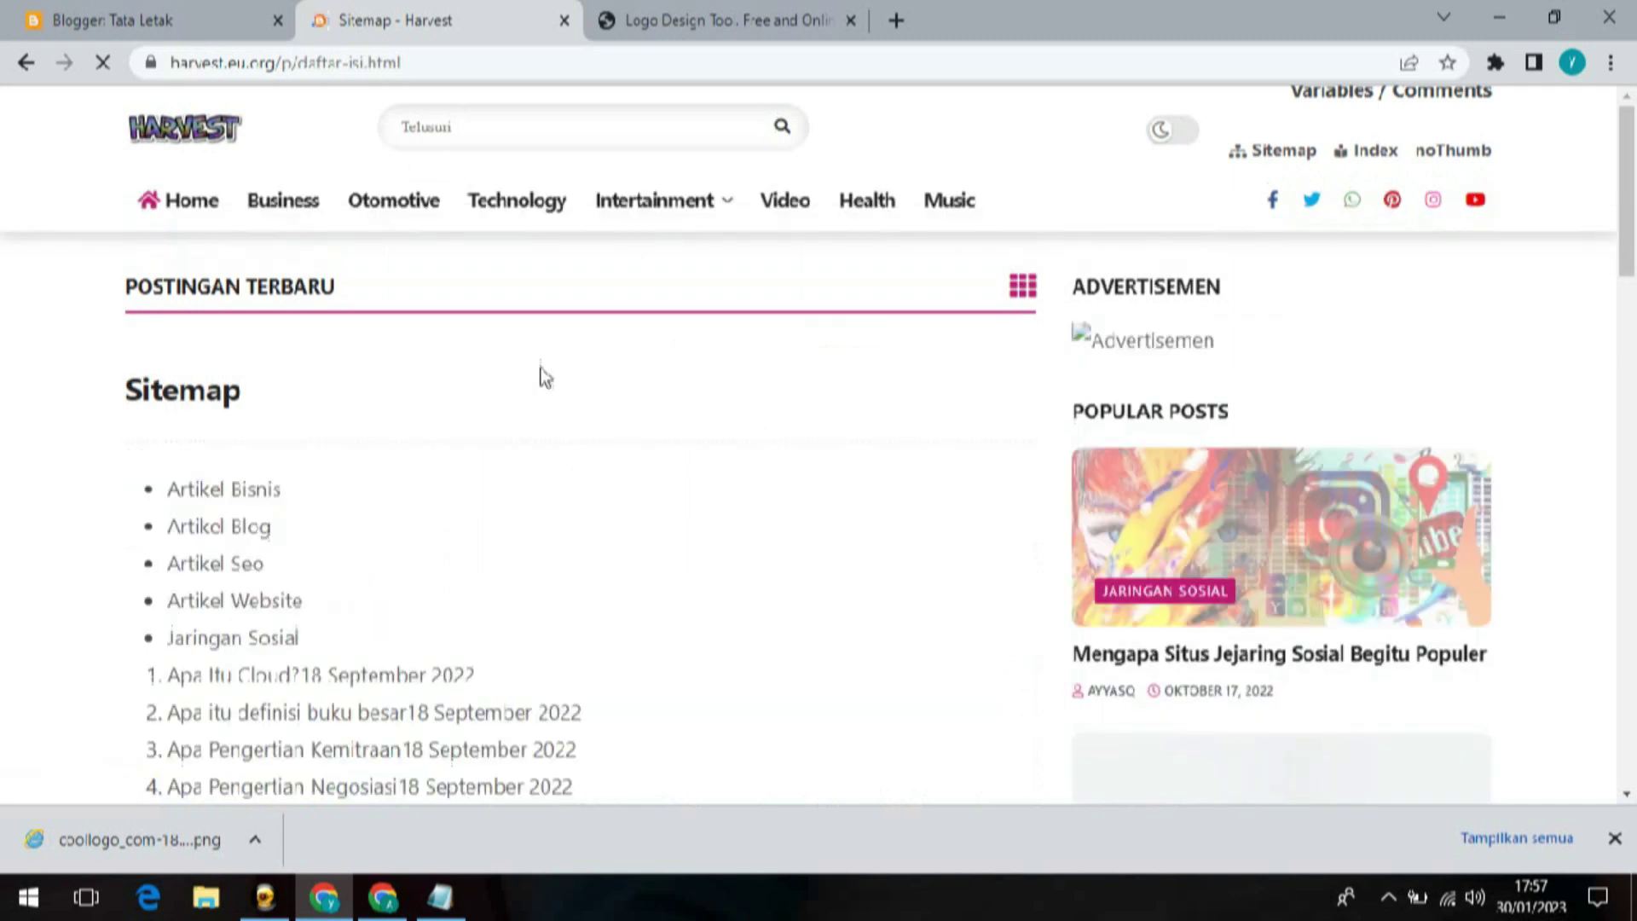
{"action": "scroll", "coordinate": [259, 465], "scroll_direction": "down", "scroll_amount": 6}
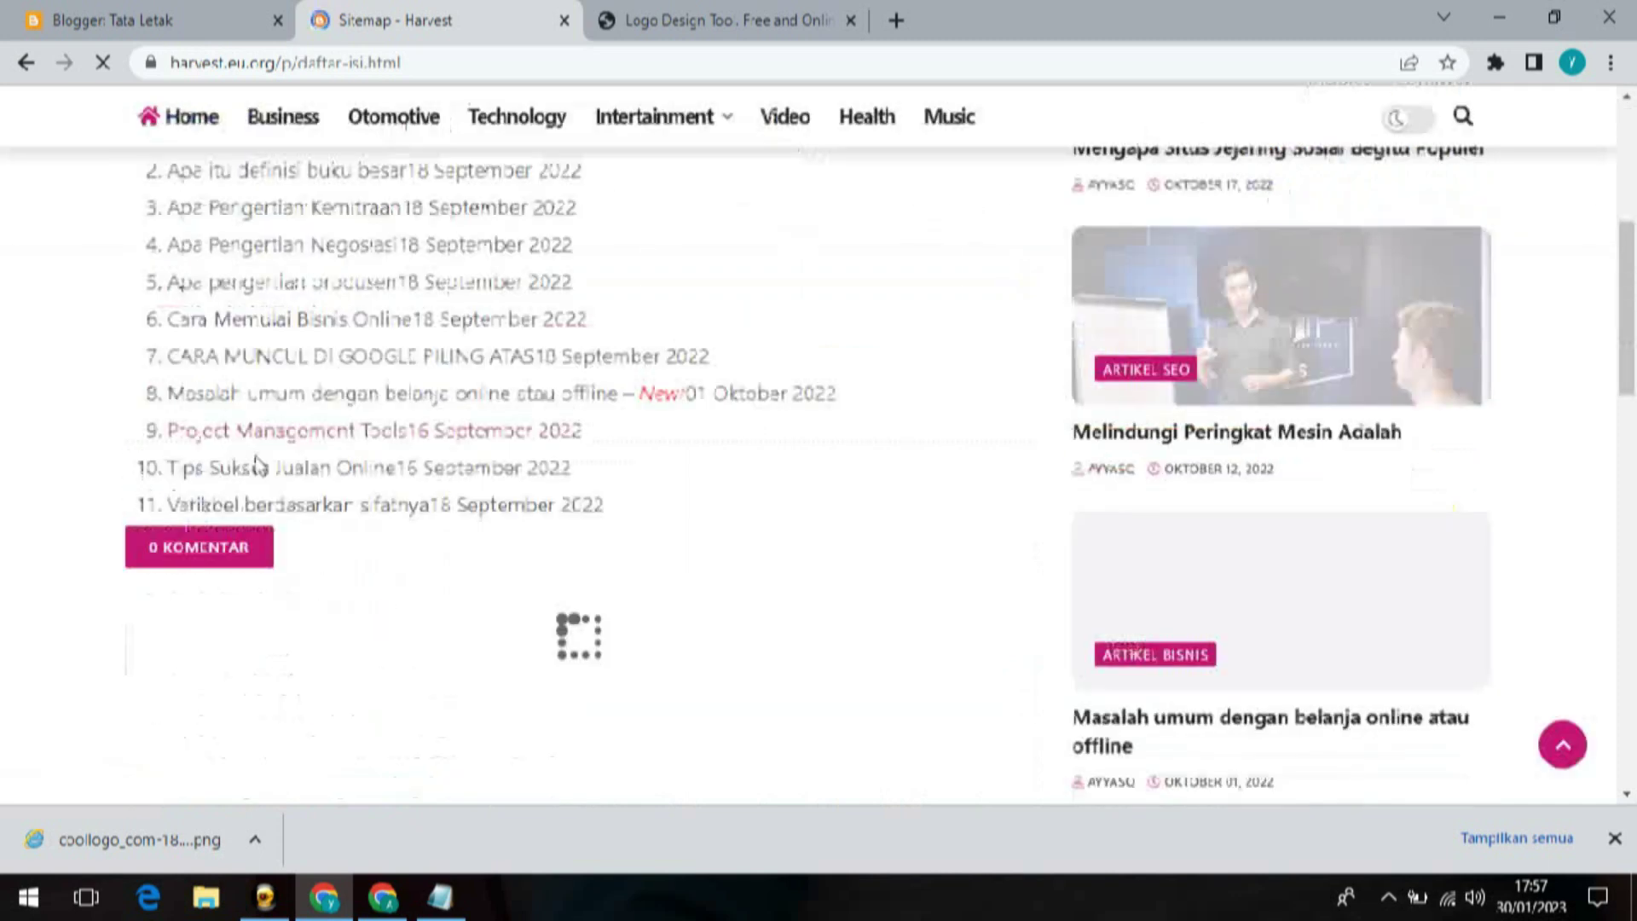
{"action": "left_click", "coordinate": [192, 116]}
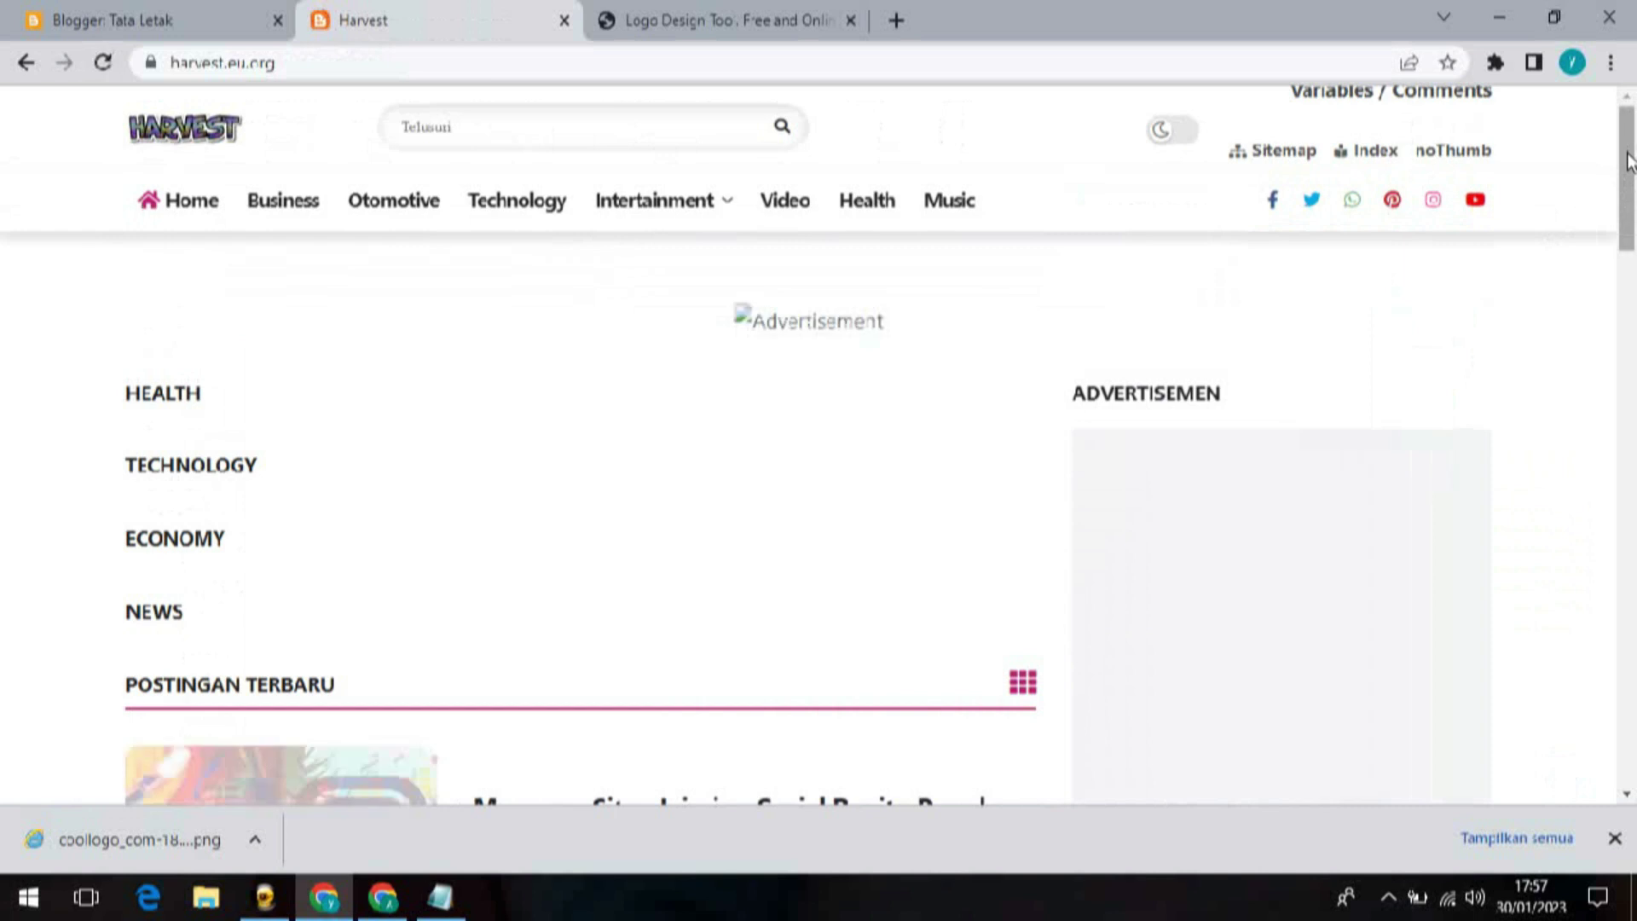
{"action": "scroll", "coordinate": [1629, 162], "scroll_direction": "down", "scroll_amount": 3}
{"action": "scroll", "coordinate": [589, 443], "scroll_direction": "up", "scroll_amount": 3}
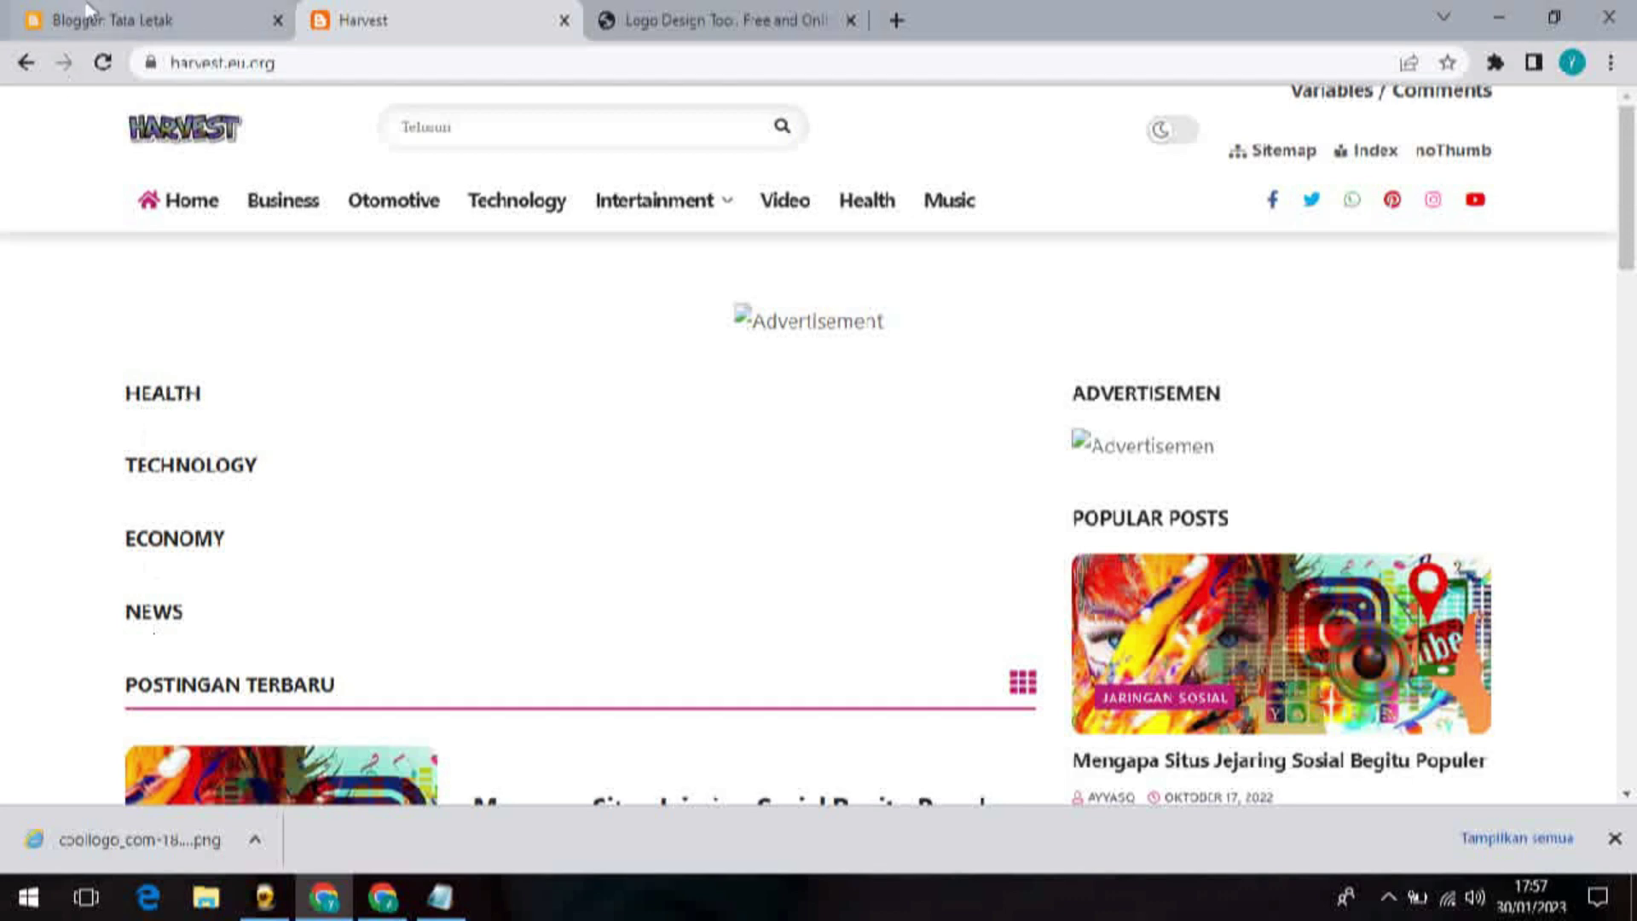
Step: Open the Menu gadget's link list in the layout and compare its items with the live blog's main menu
{"action": "left_click", "coordinate": [171, 17]}
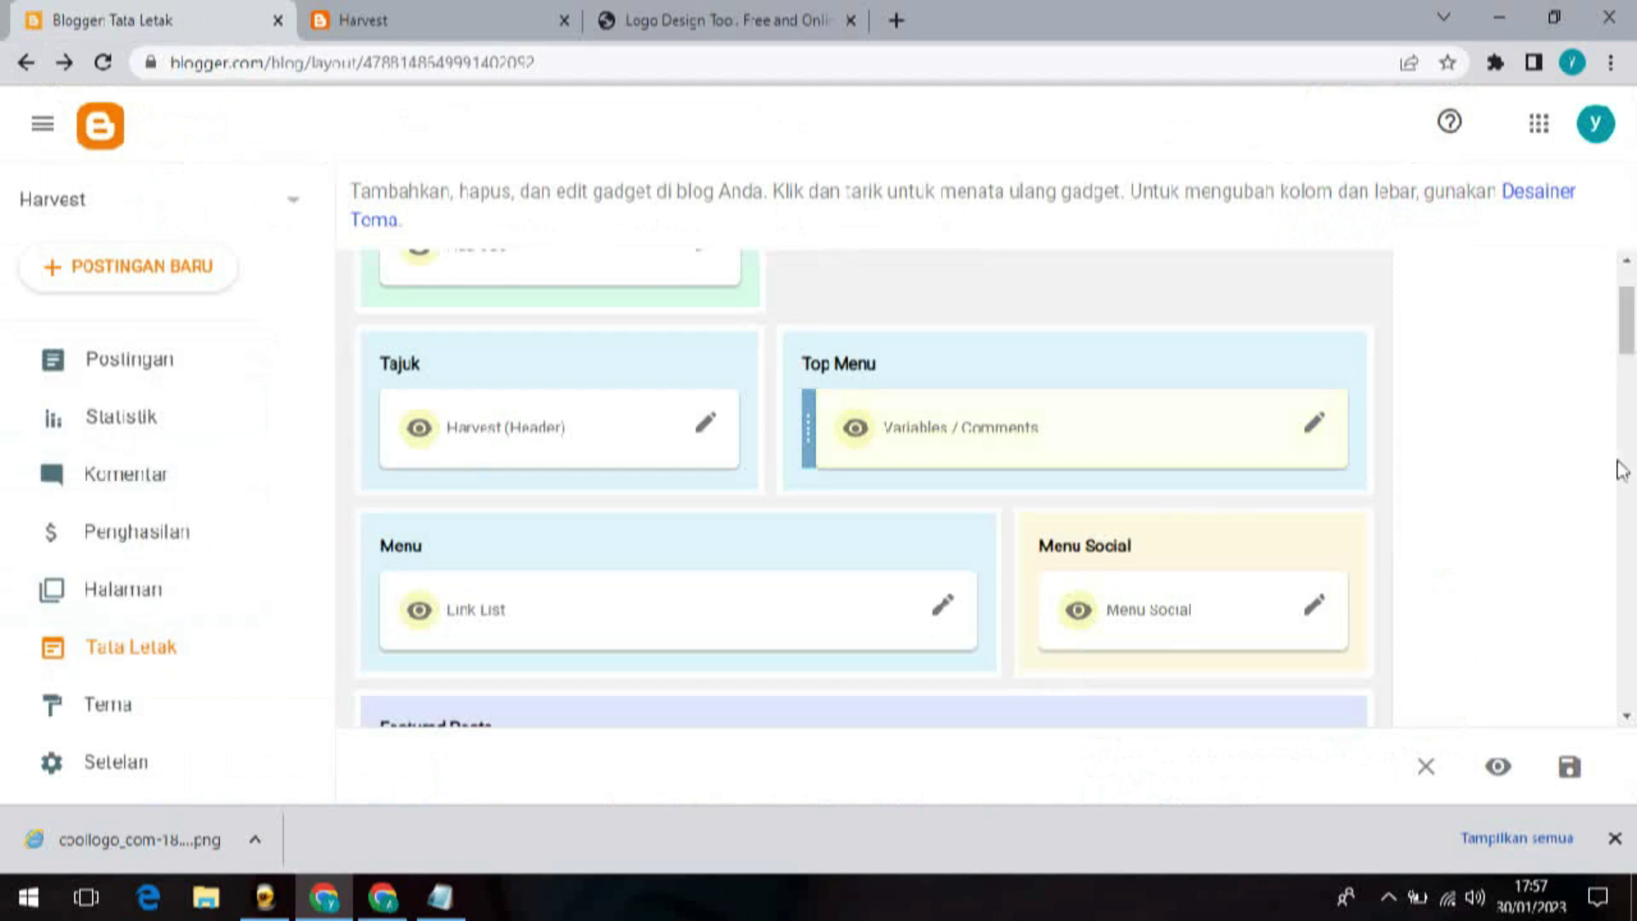
{"action": "scroll", "coordinate": [1625, 332], "scroll_direction": "up", "scroll_amount": 1}
{"action": "scroll", "coordinate": [1625, 332], "scroll_direction": "down", "scroll_amount": 3}
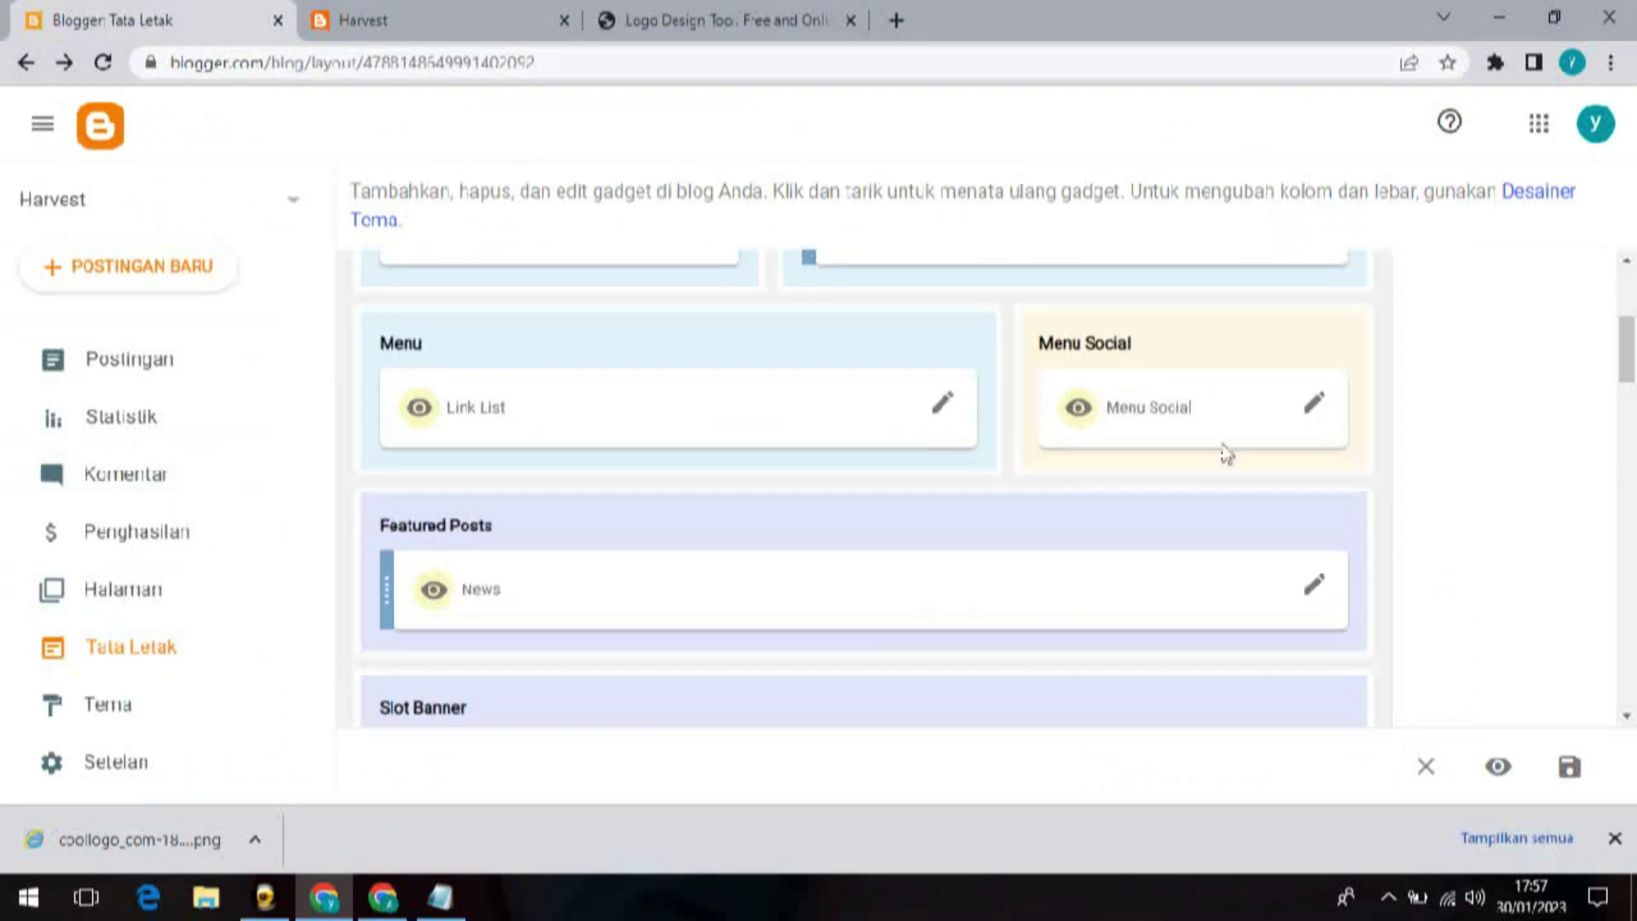
{"action": "left_click", "coordinate": [949, 404]}
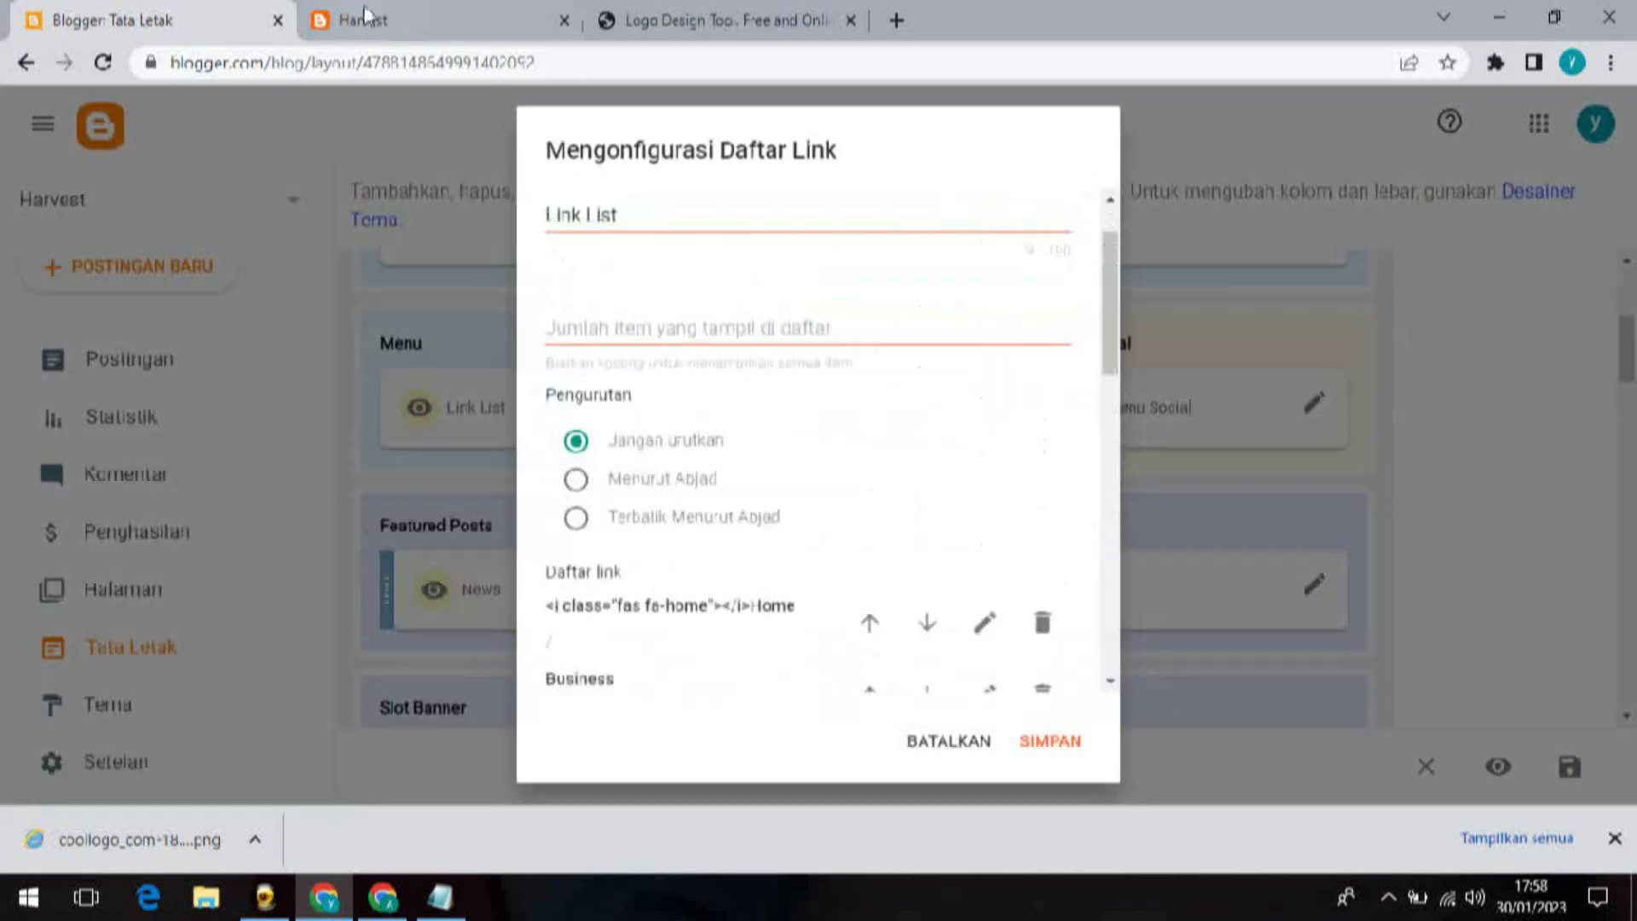
{"action": "left_click", "coordinate": [367, 17]}
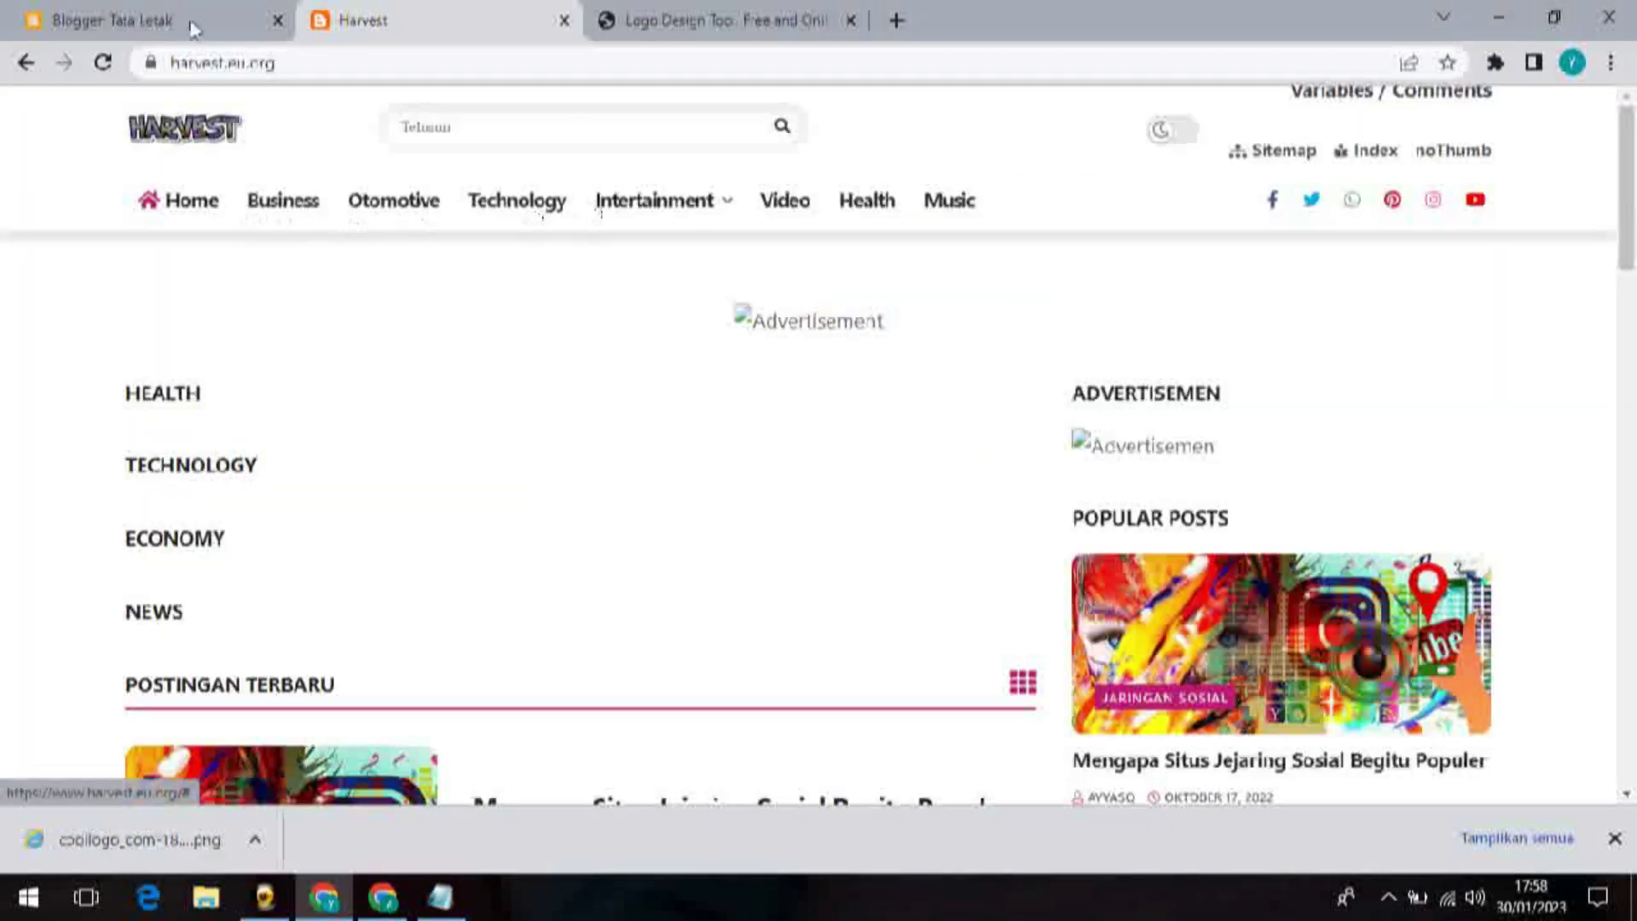
{"action": "left_click", "coordinate": [241, 22]}
{"action": "scroll", "coordinate": [702, 596], "scroll_direction": "down", "scroll_amount": 3}
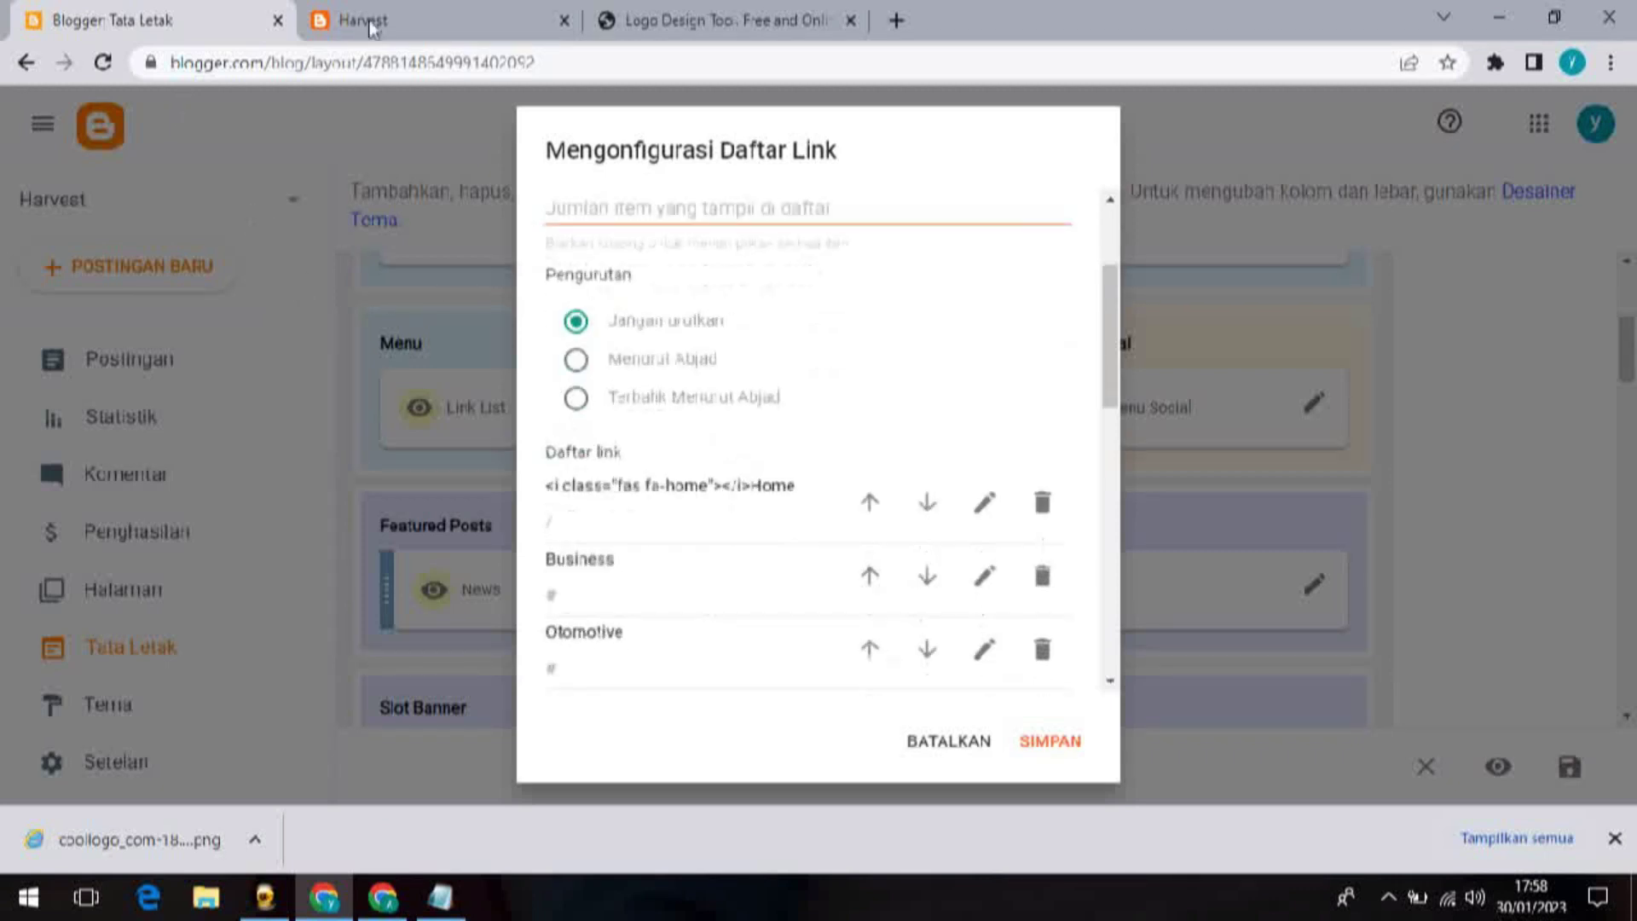
Step: Open the Artikel Bisnis label page from the live blog's label cloud and copy its address
{"action": "left_click", "coordinate": [367, 19]}
{"action": "left_click_drag", "start_coordinate": [1622, 224], "coordinate": [1335, 533]}
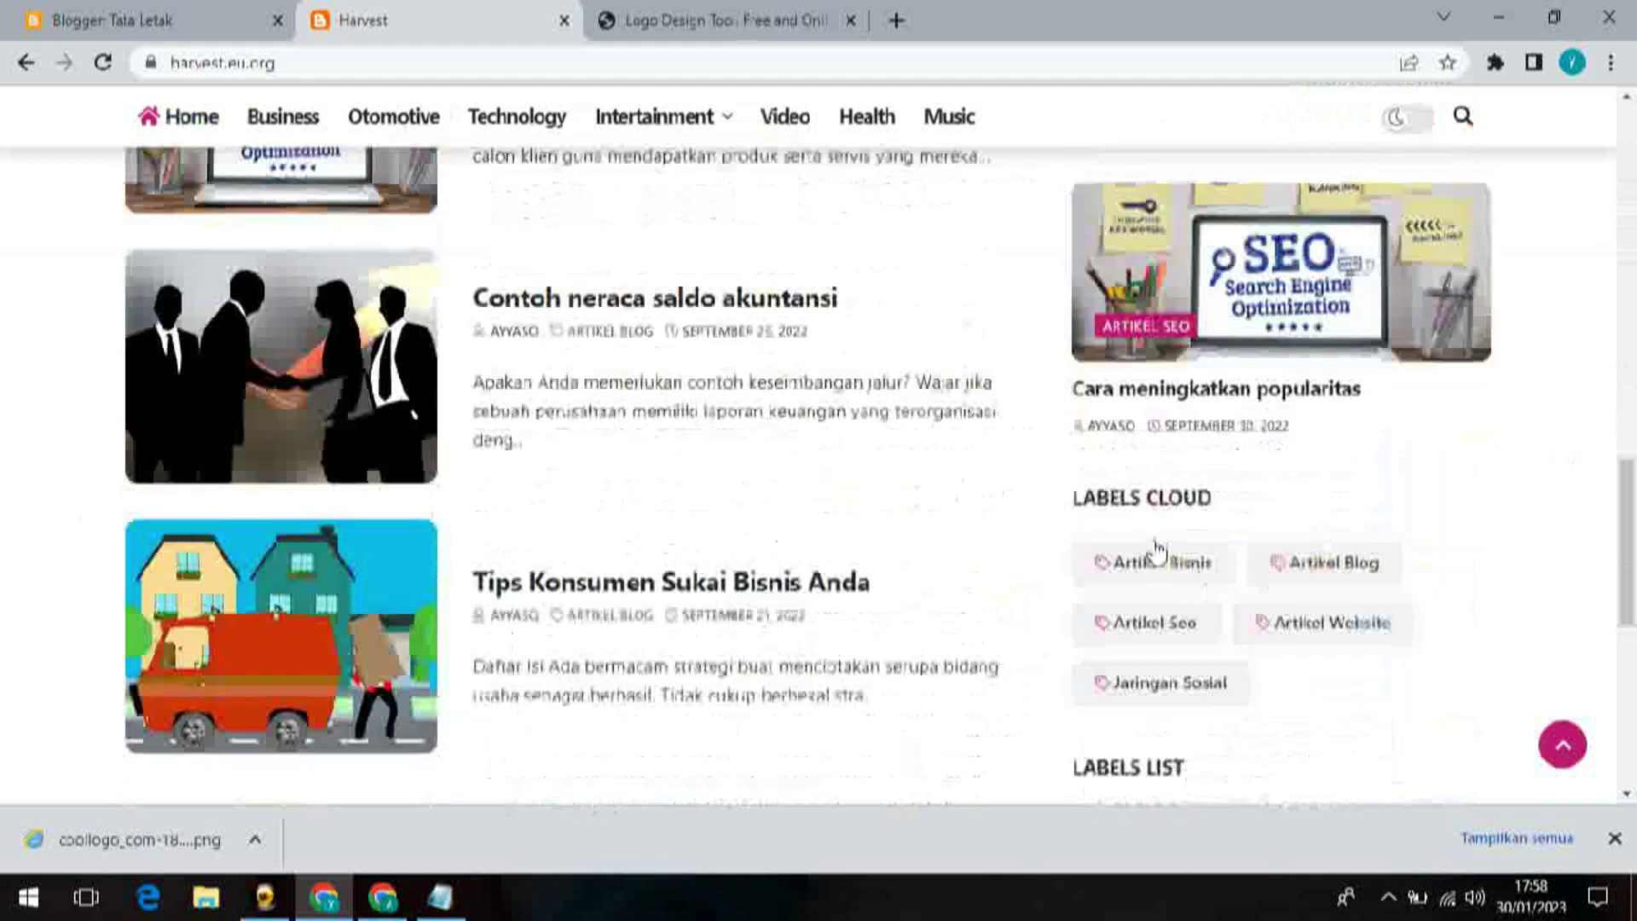
{"action": "left_click", "coordinate": [1153, 567]}
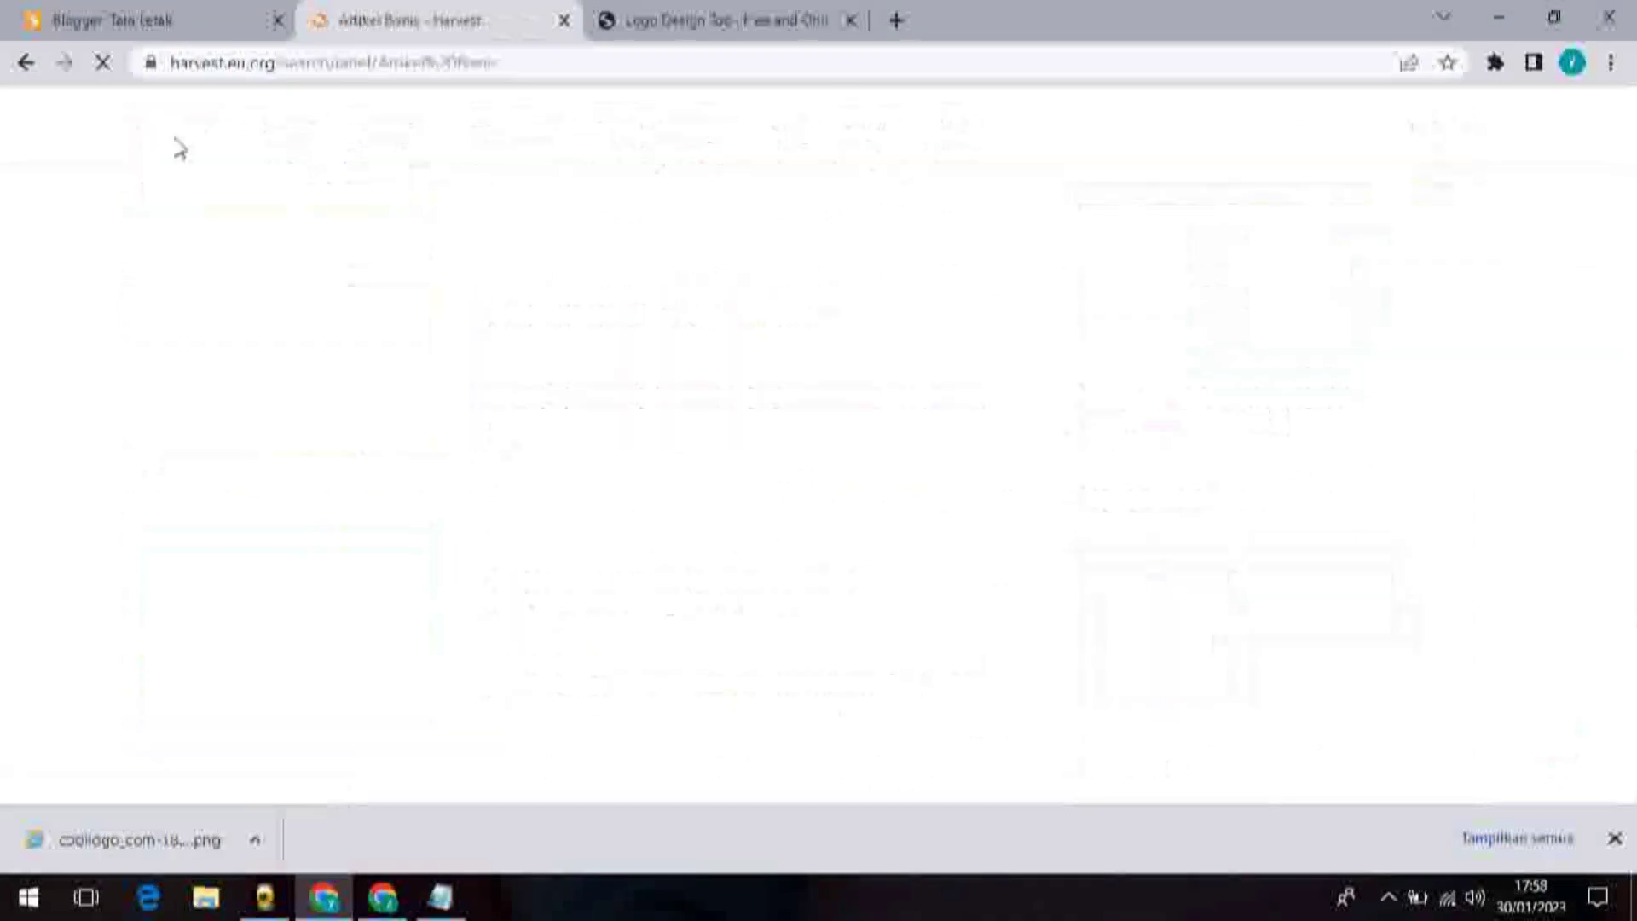
{"action": "left_click", "coordinate": [555, 60]}
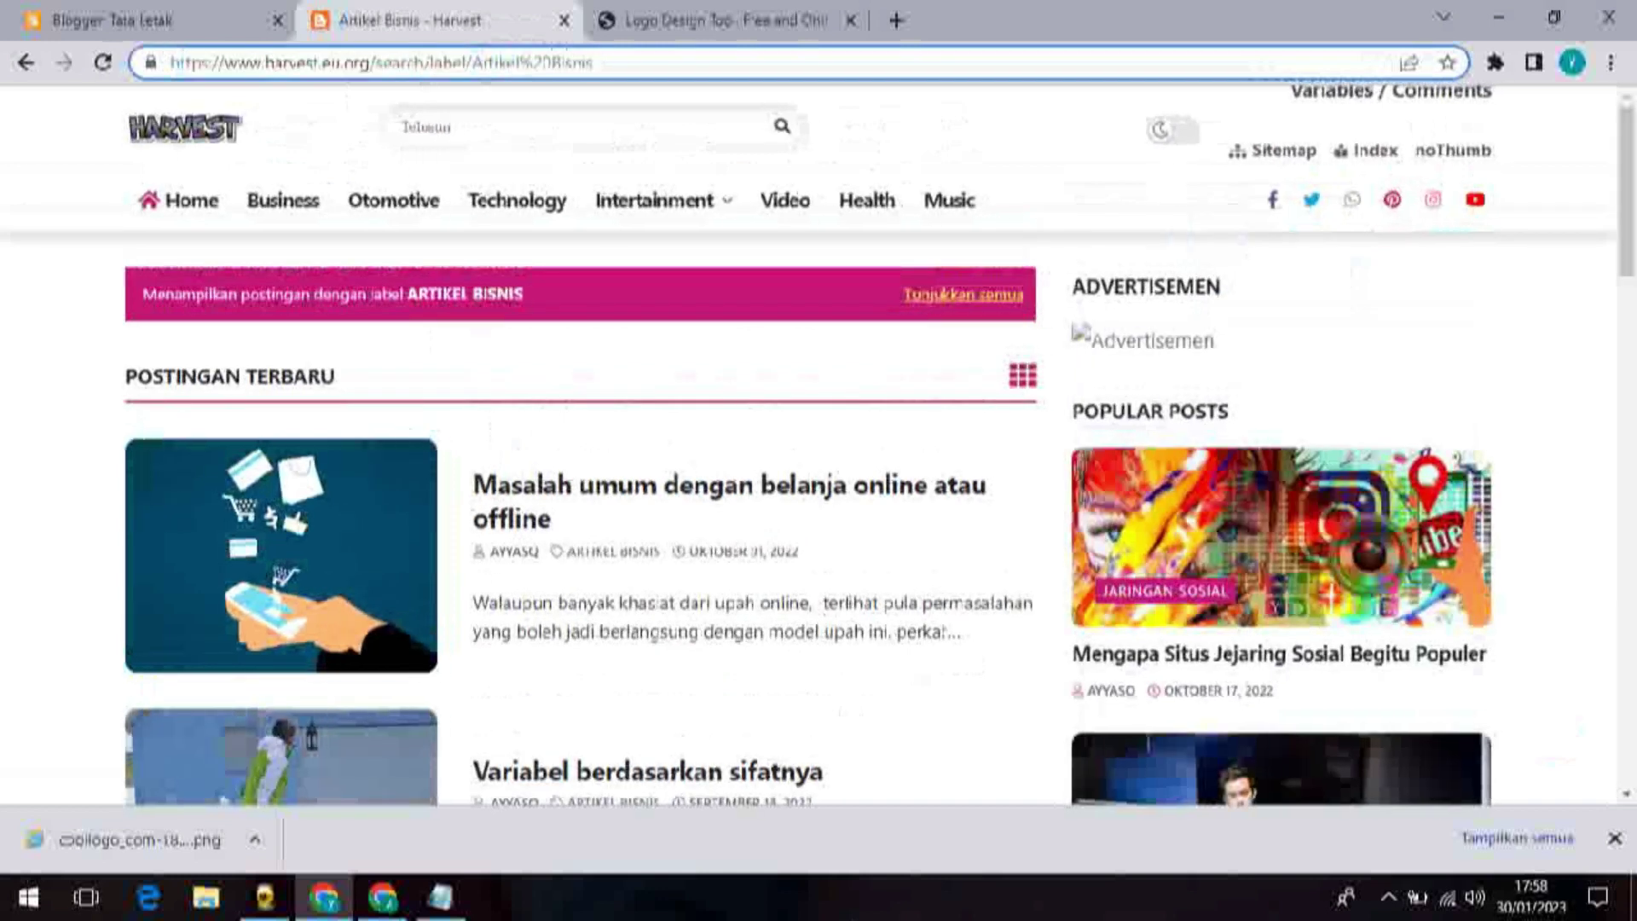
{"action": "left_click", "coordinate": [218, 66]}
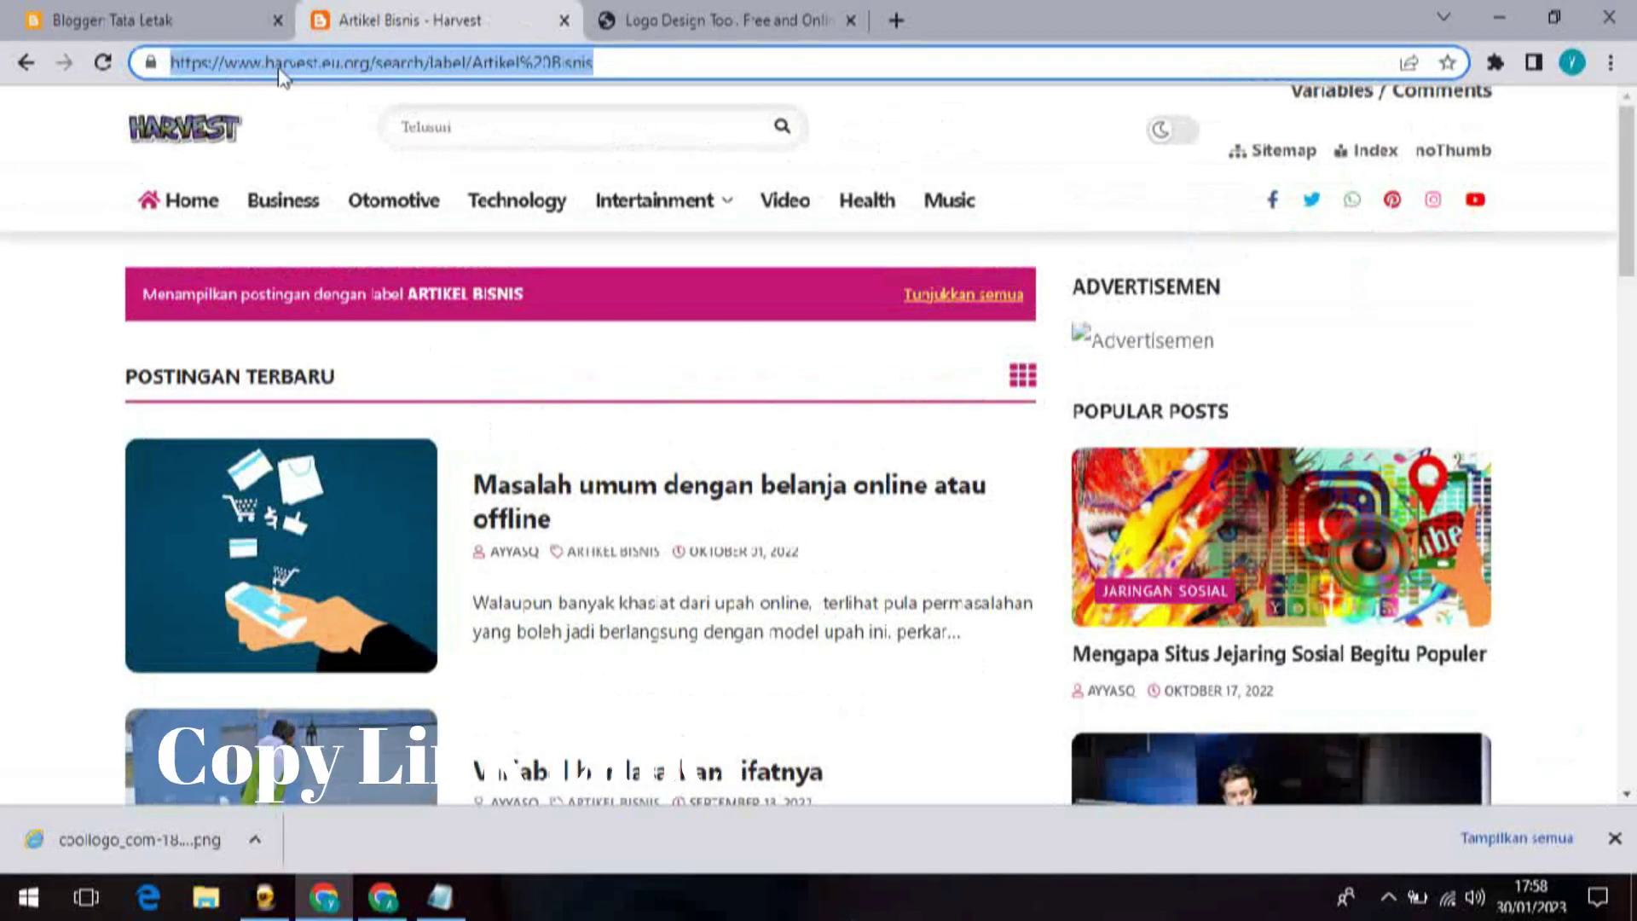
Step: Replace the Business menu item's URL with the copied Artikel Bisnis label address
{"action": "left_click", "coordinate": [168, 12]}
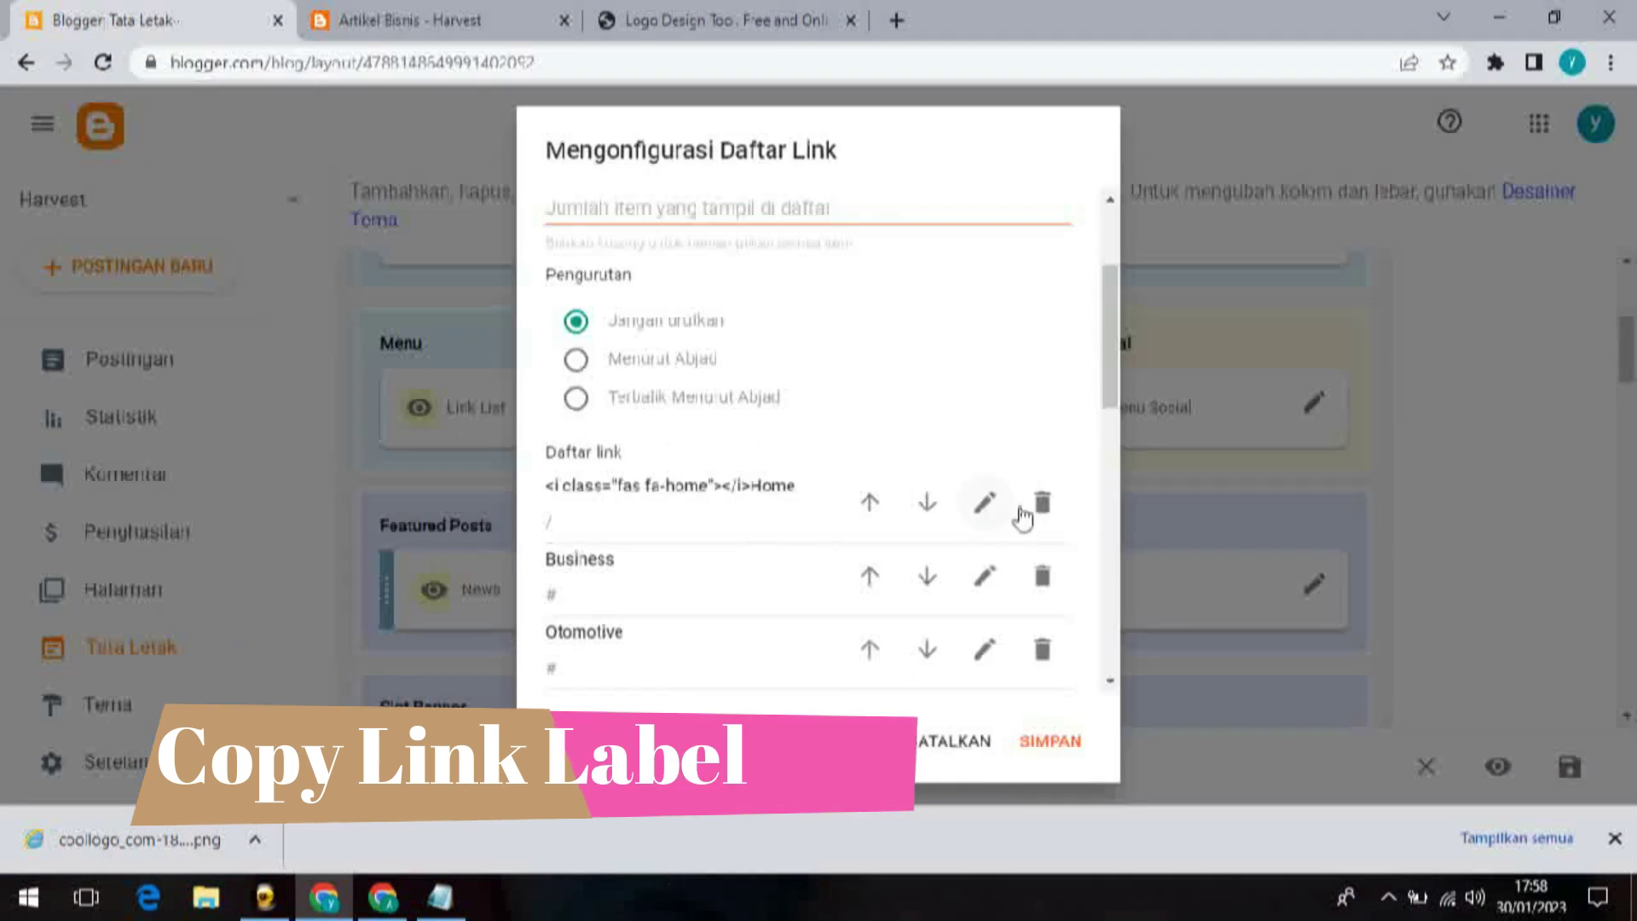
{"action": "left_click", "coordinate": [985, 577]}
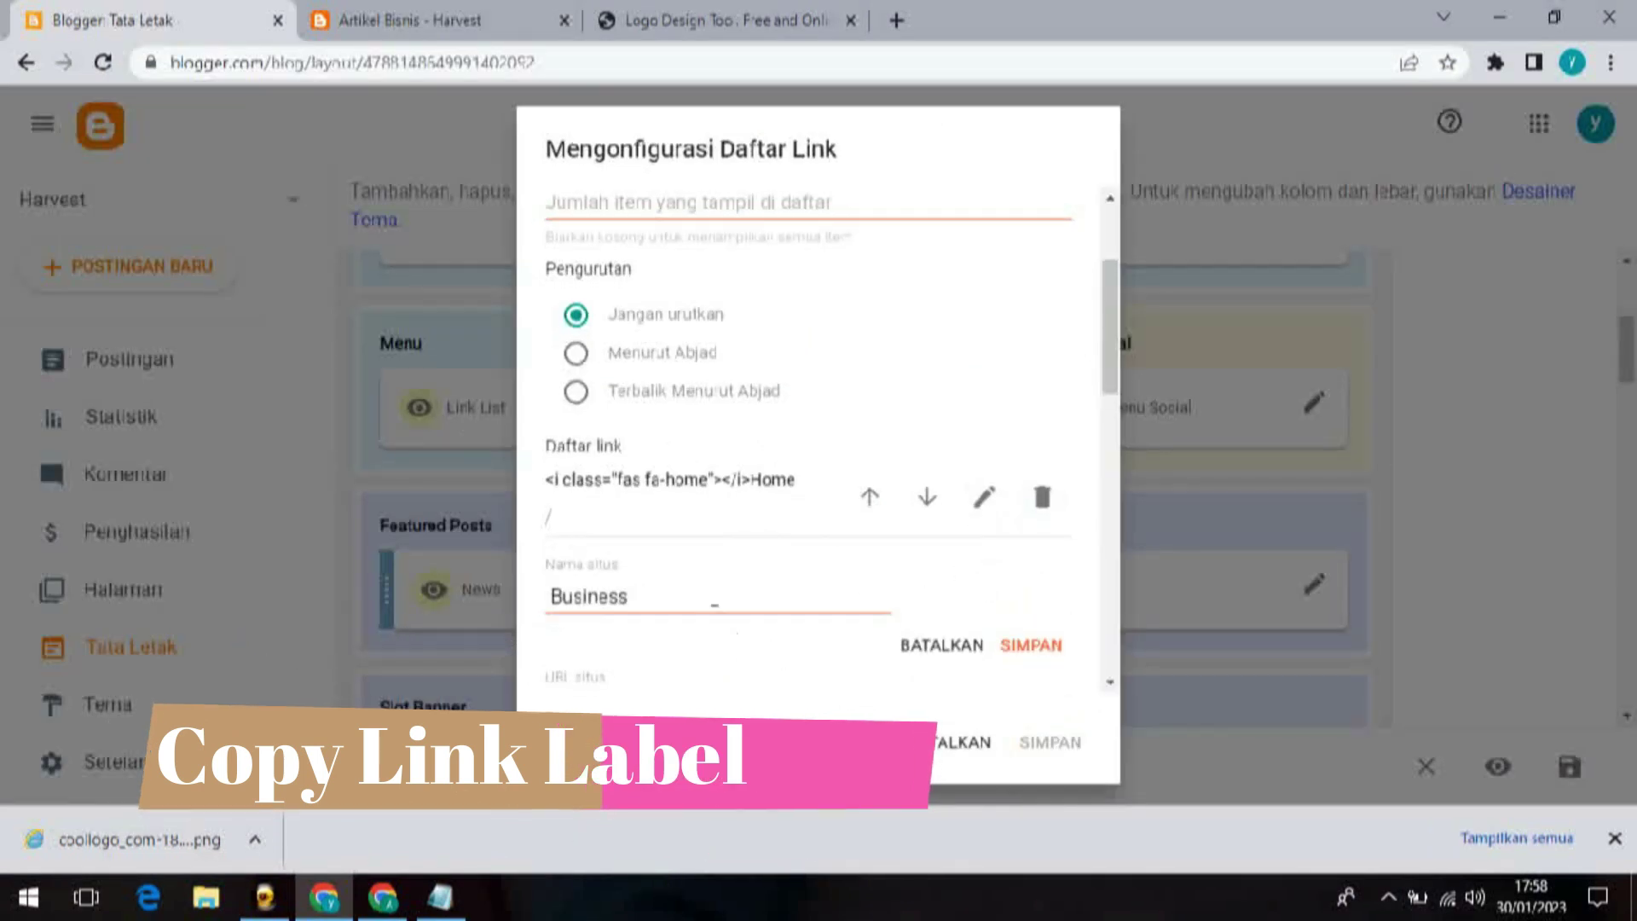
{"action": "scroll", "coordinate": [578, 573], "scroll_direction": "down", "scroll_amount": 3}
{"action": "left_click", "coordinate": [576, 474]}
{"action": "key", "text": "BackSpace"}
{"action": "key", "text": "ctrl+v"}
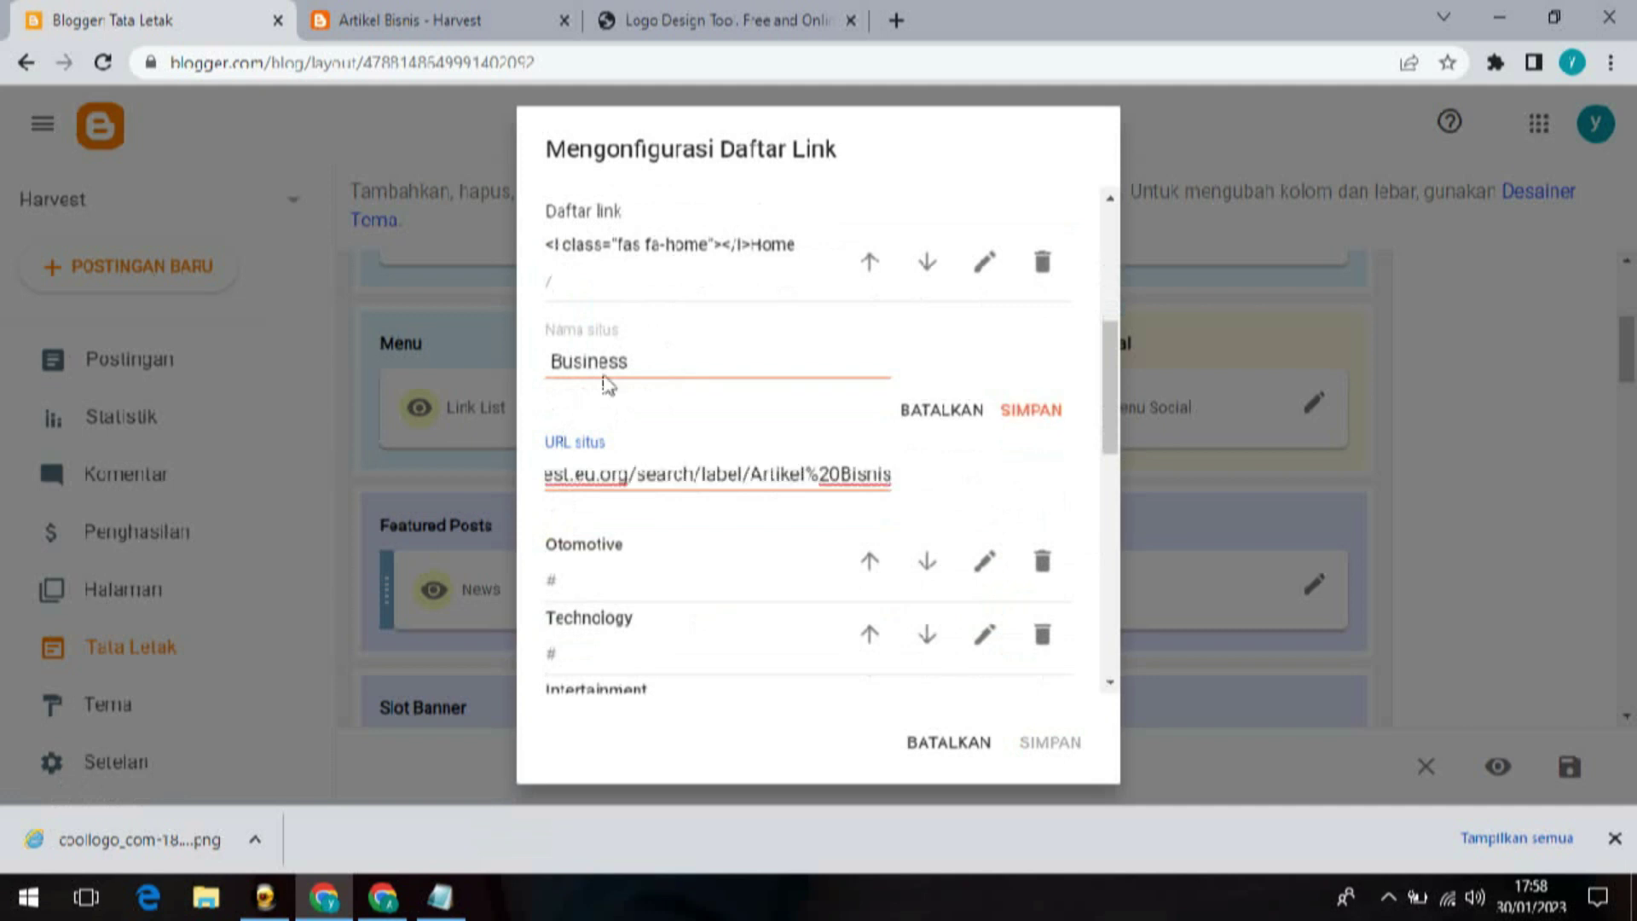
Step: Rename the Business menu item as Artikel Bisnis and save the item
{"action": "left_click_drag", "start_coordinate": [636, 365], "coordinate": [548, 374]}
{"action": "key", "text": "BackSpace"}
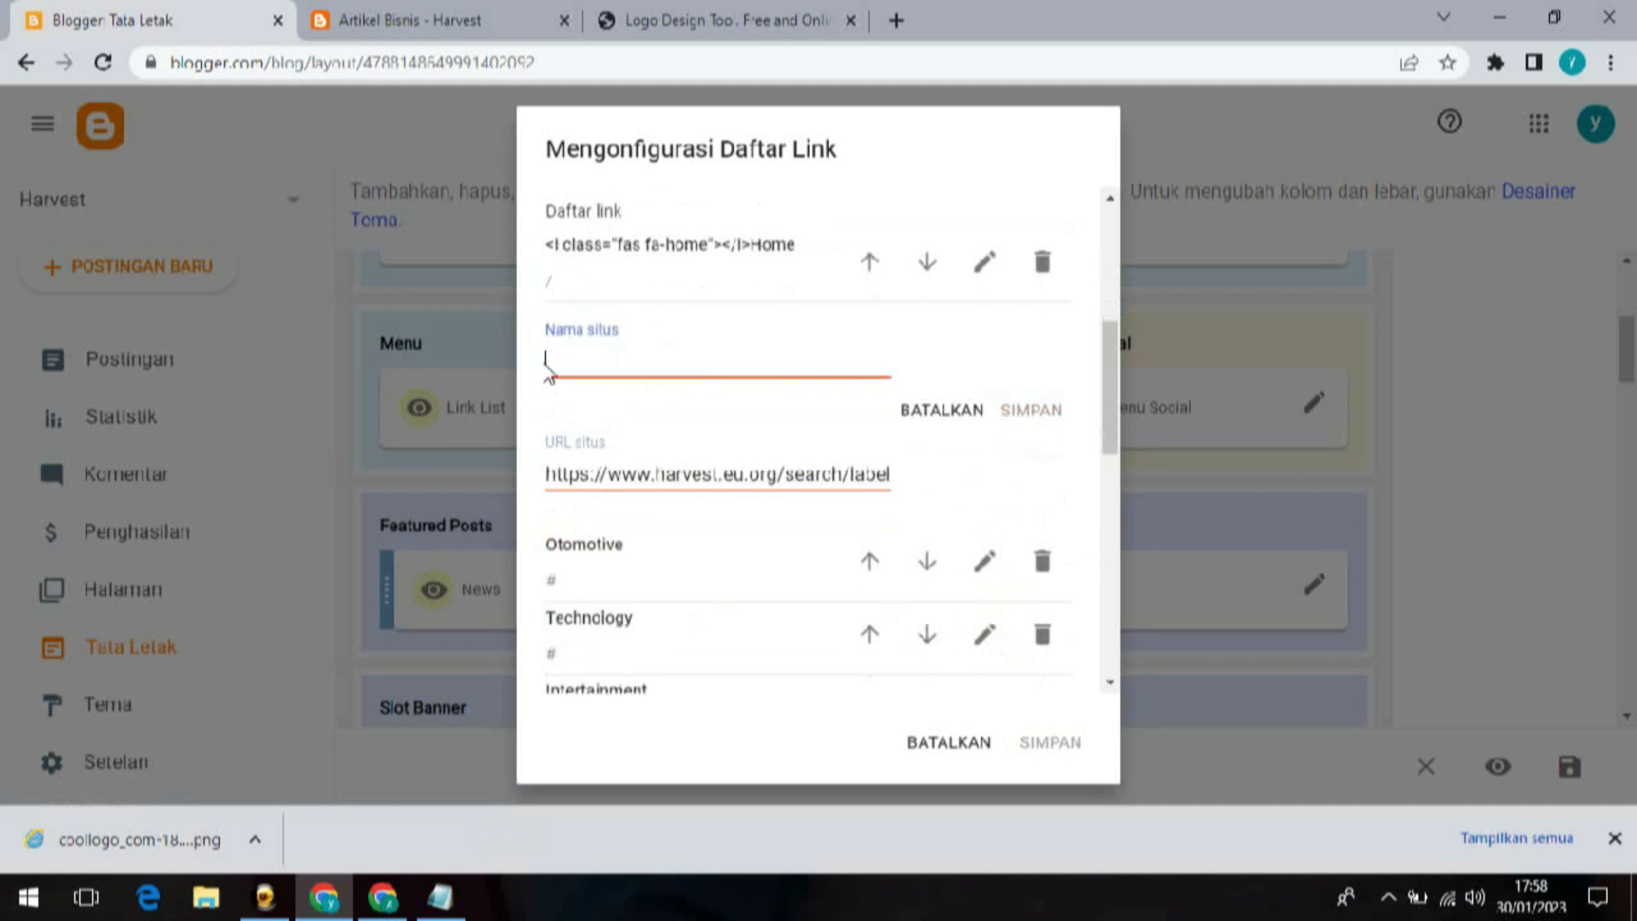
{"action": "type", "text": "A"}
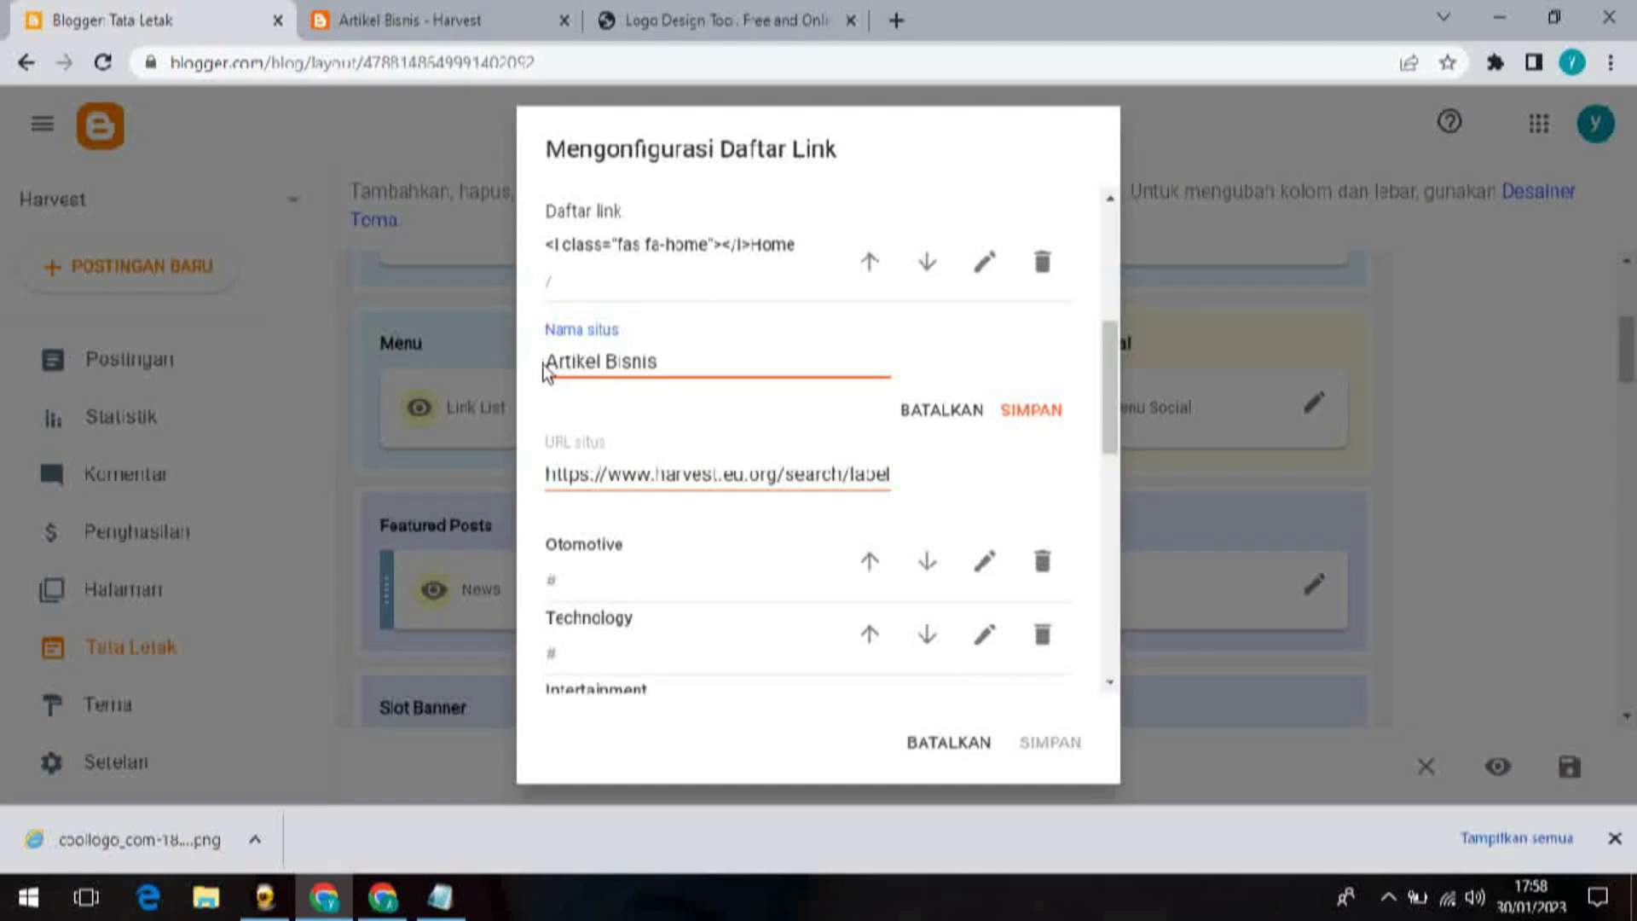
{"action": "type", "text": "rtikel Bisnis"}
{"action": "left_click", "coordinate": [1034, 414]}
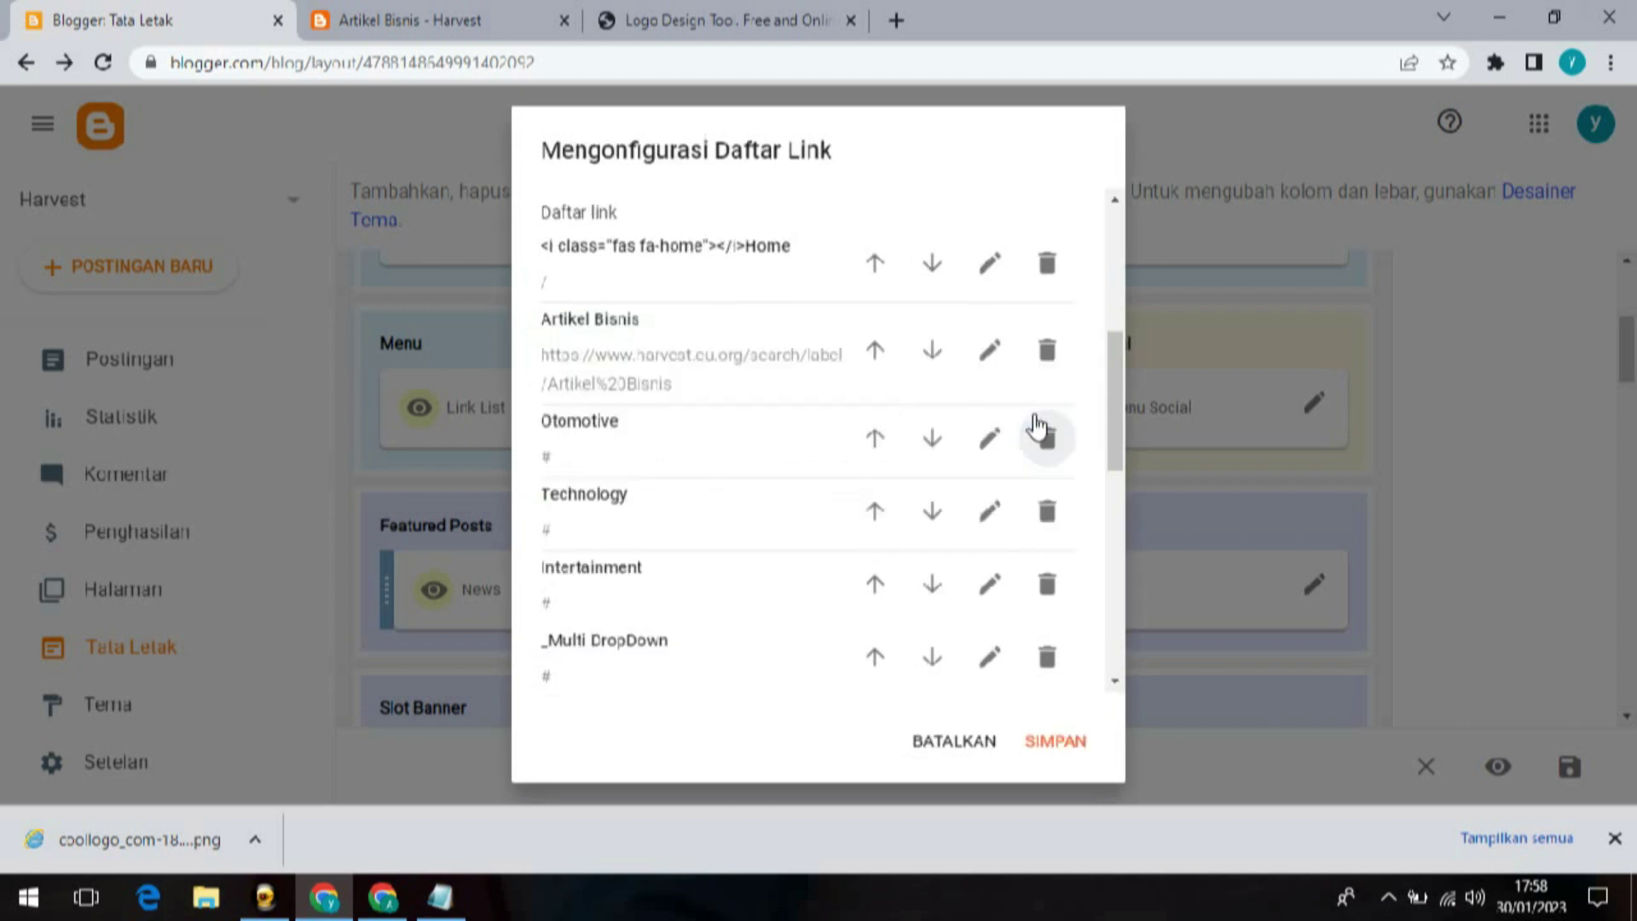
Step: Open the Artikel Blog label page from the live blog's label cloud and copy its address
{"action": "left_click", "coordinate": [376, 19]}
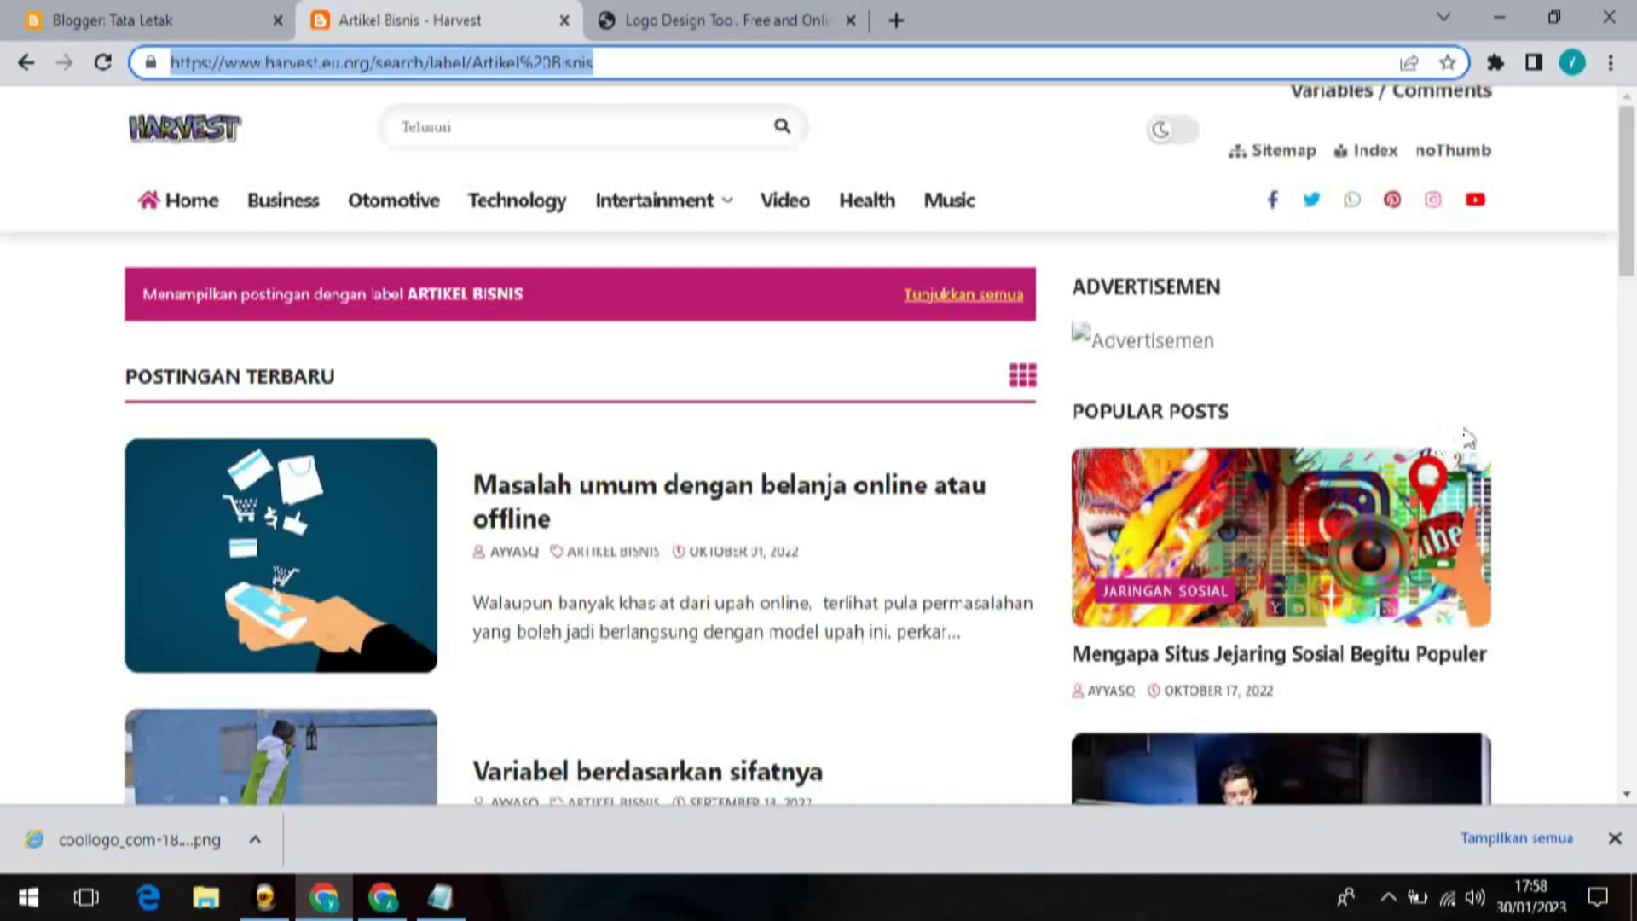
{"action": "scroll", "coordinate": [1467, 439], "scroll_direction": "down", "scroll_amount": 5}
{"action": "scroll", "coordinate": [1524, 536], "scroll_direction": "down", "scroll_amount": 12}
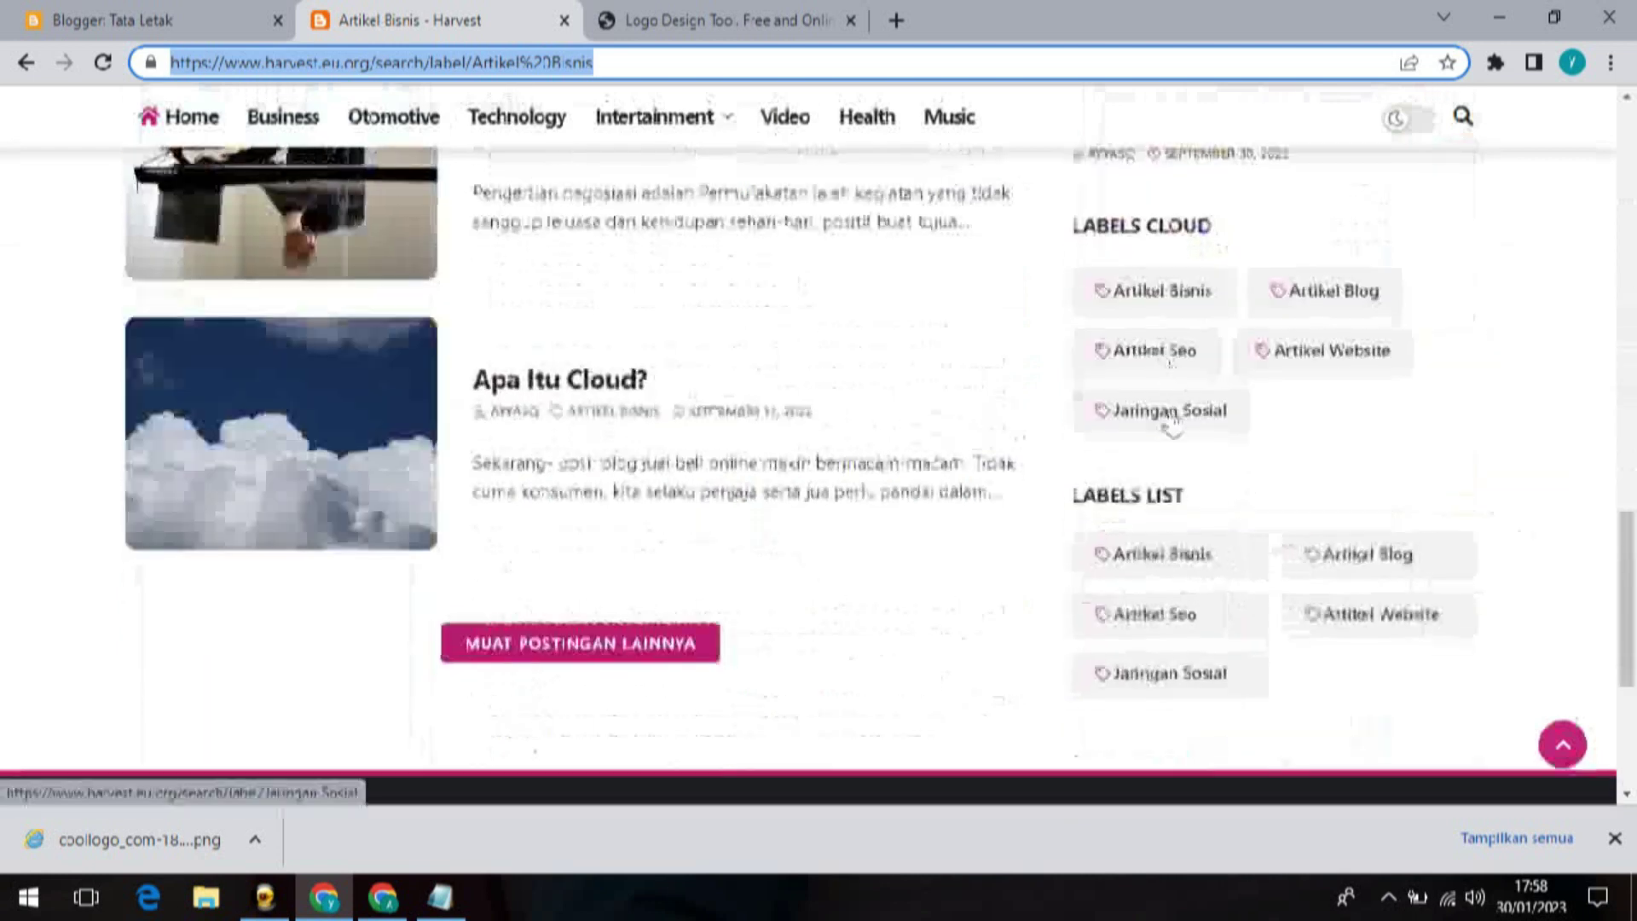
{"action": "left_click", "coordinate": [1325, 291]}
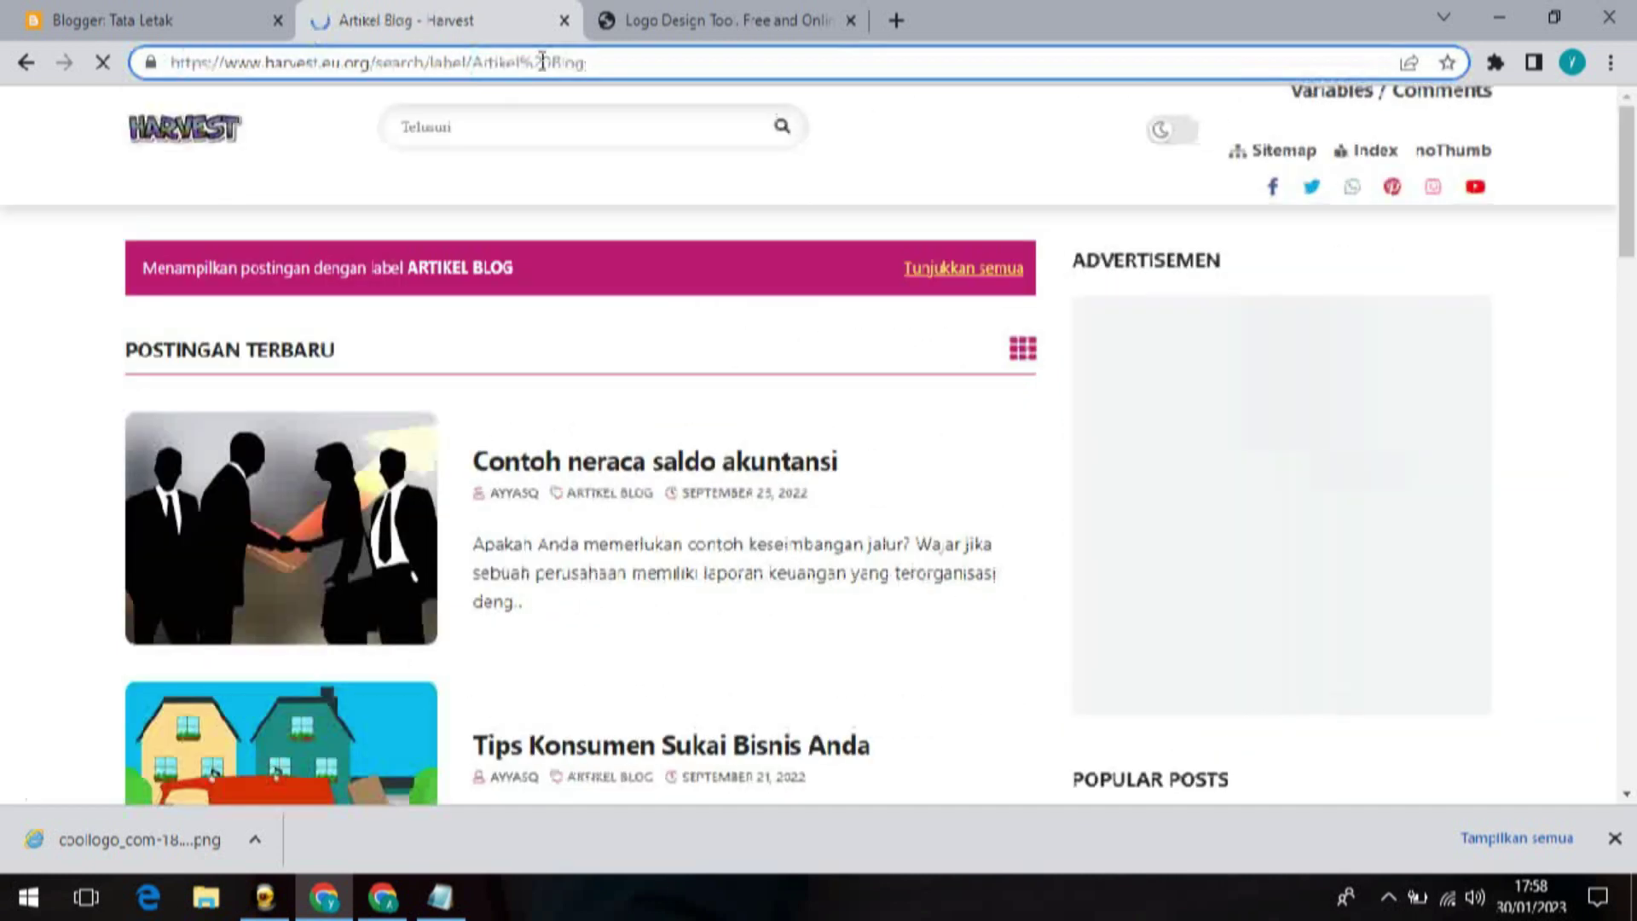
{"action": "left_click", "coordinate": [542, 63]}
Step: Return to the Blogger layout editor and check the Artikel Bisnis menu item's saved URL
{"action": "left_click", "coordinate": [221, 12]}
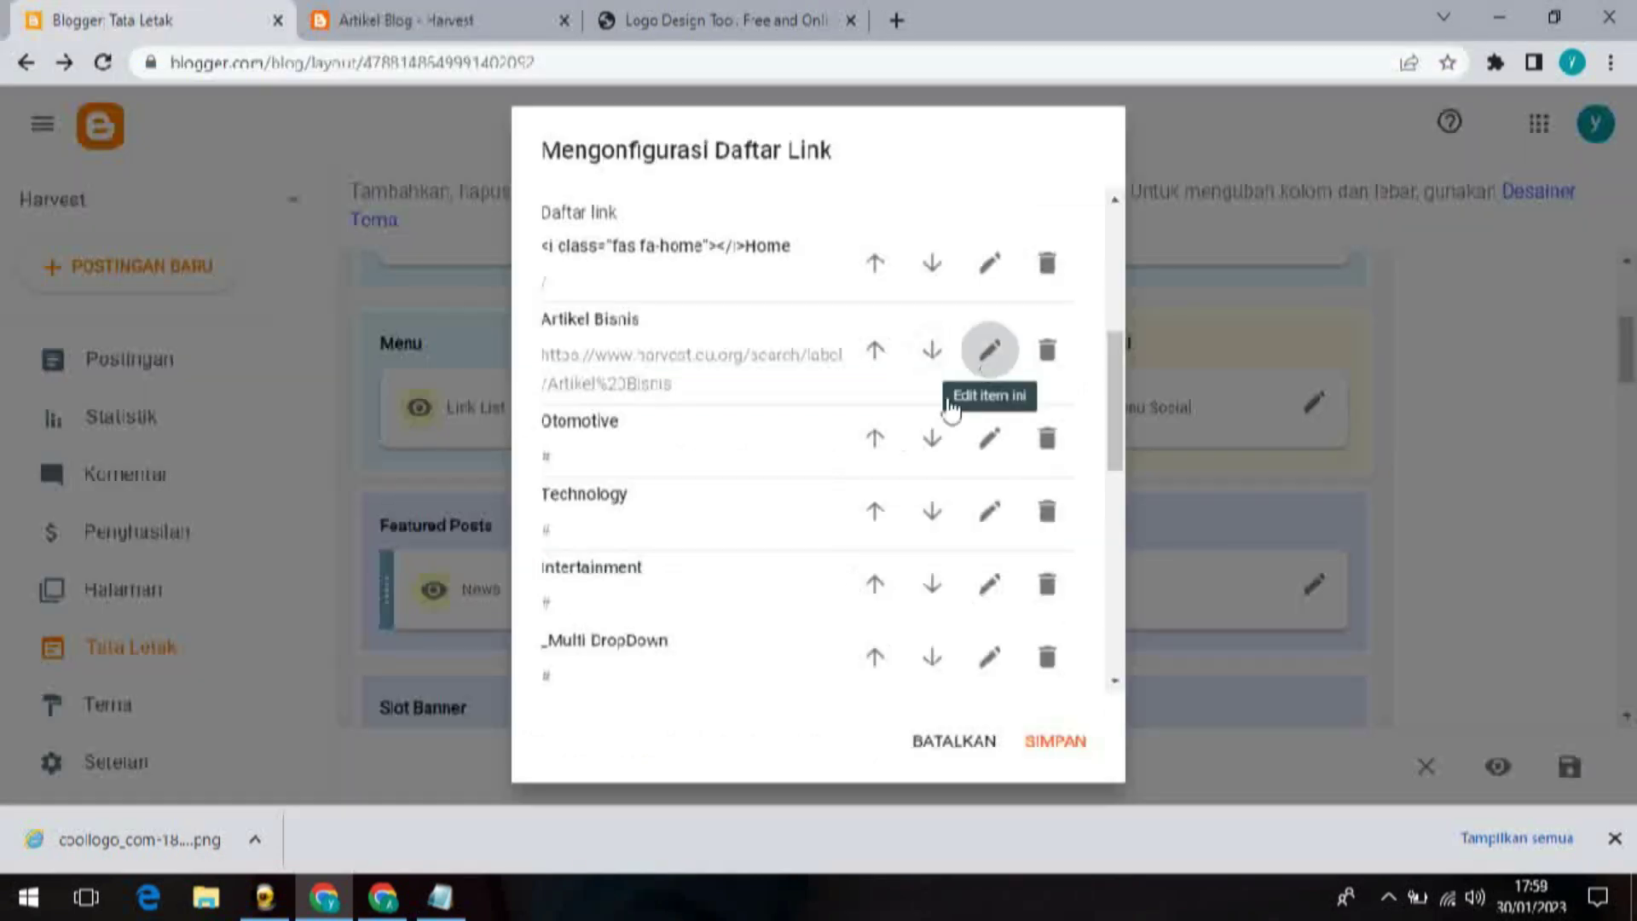
{"action": "left_click", "coordinate": [989, 351]}
{"action": "left_click", "coordinate": [750, 474]}
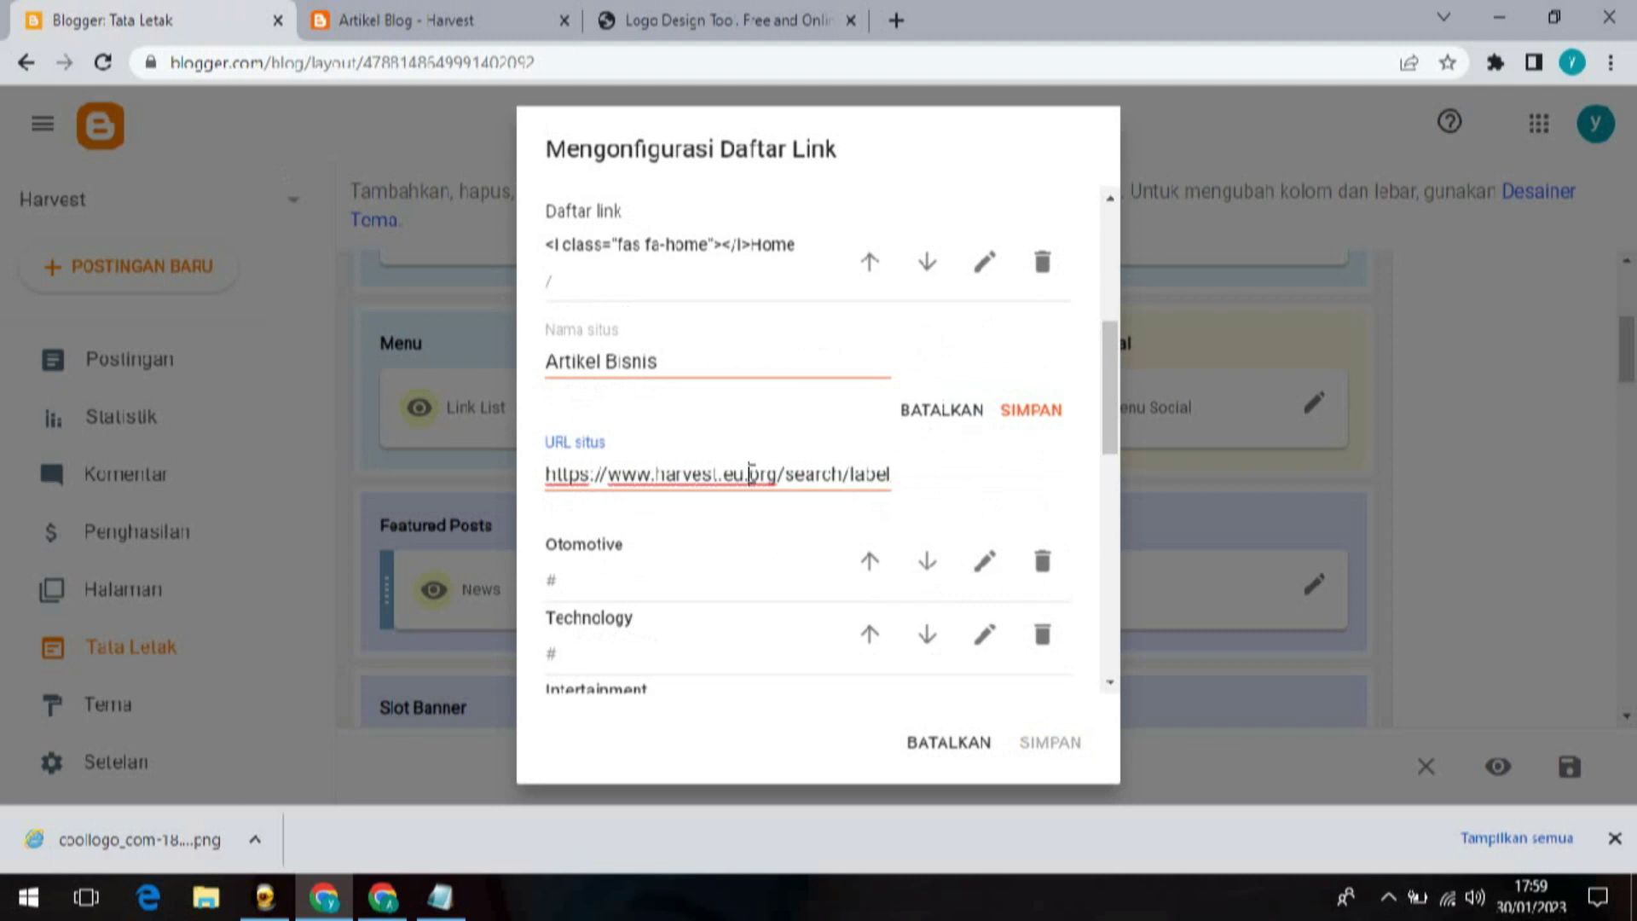
{"action": "left_click", "coordinate": [1026, 412]}
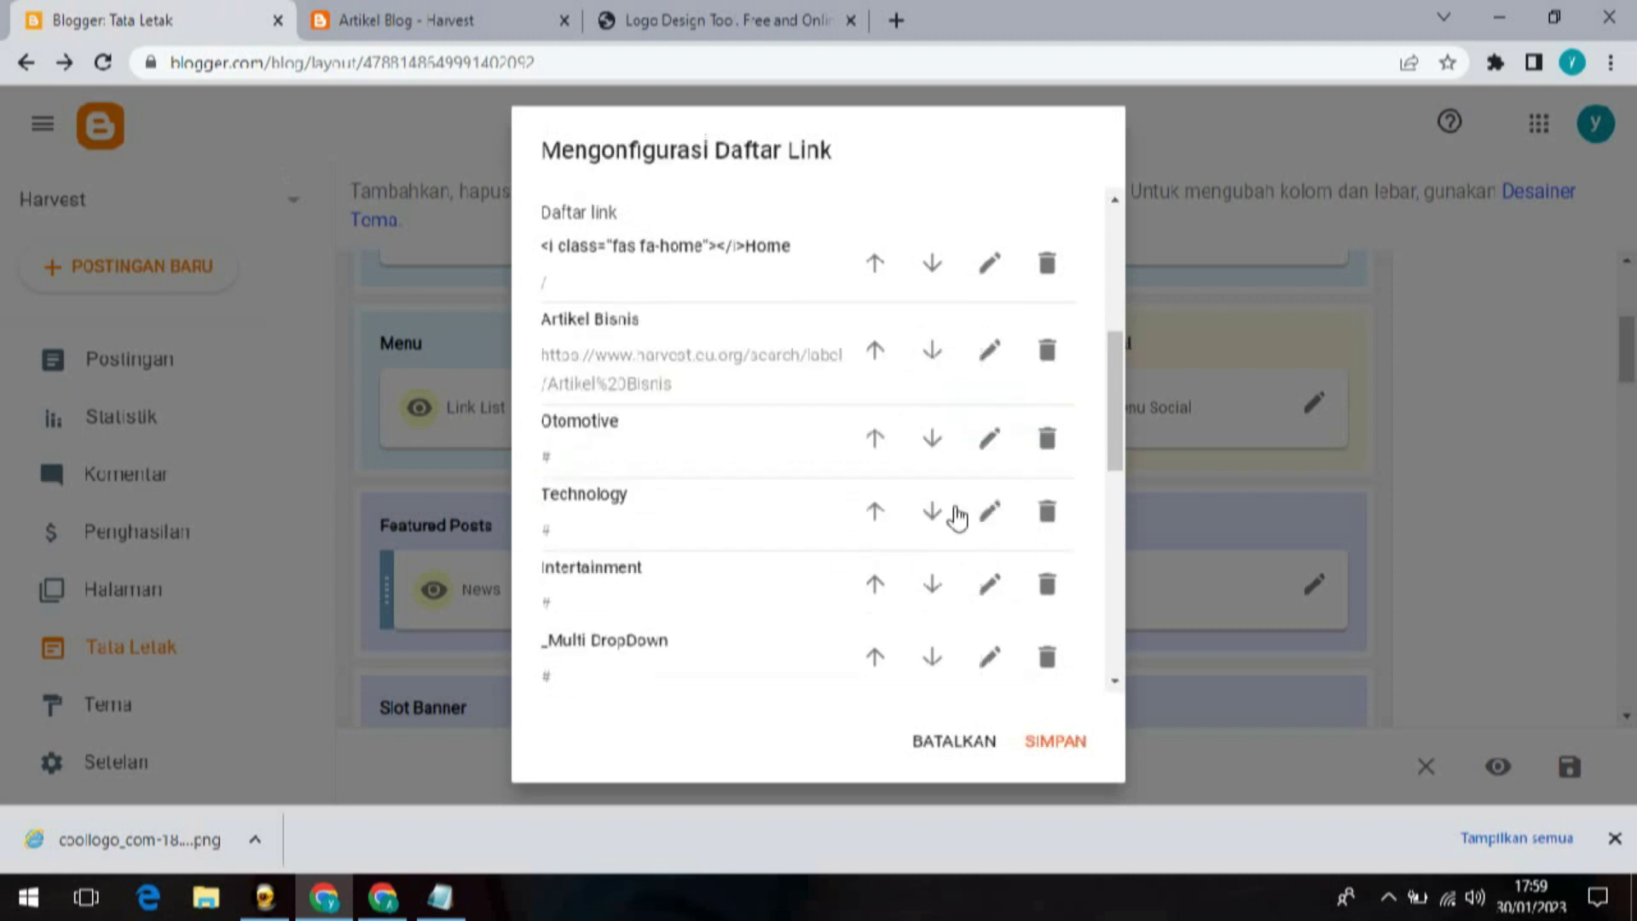
Step: Replace the Otomotive menu item's URL with the copied Artikel Blog label address
{"action": "left_click", "coordinate": [982, 450]}
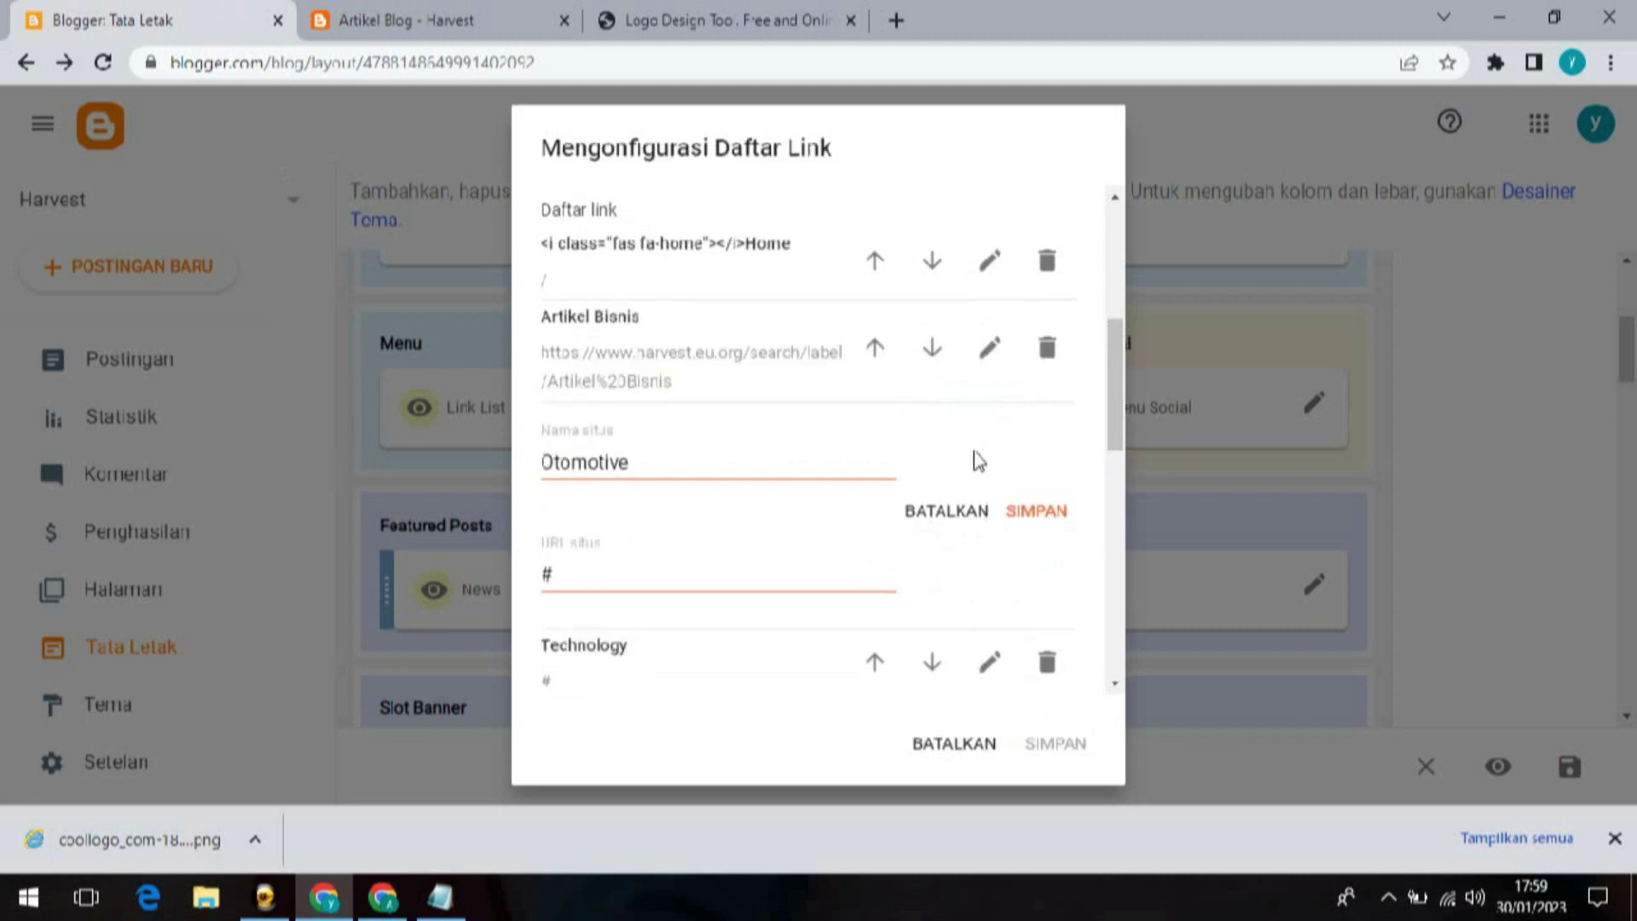
{"action": "left_click", "coordinate": [672, 580]}
{"action": "key", "text": "BackSpace"}
{"action": "key", "text": "ctrl+v"}
Step: Rename the Otomotive menu item as Artikel Blog, and save both the item and the link list
{"action": "left_click_drag", "start_coordinate": [629, 462], "coordinate": [544, 467]}
{"action": "type", "text": "Artikel Bl"}
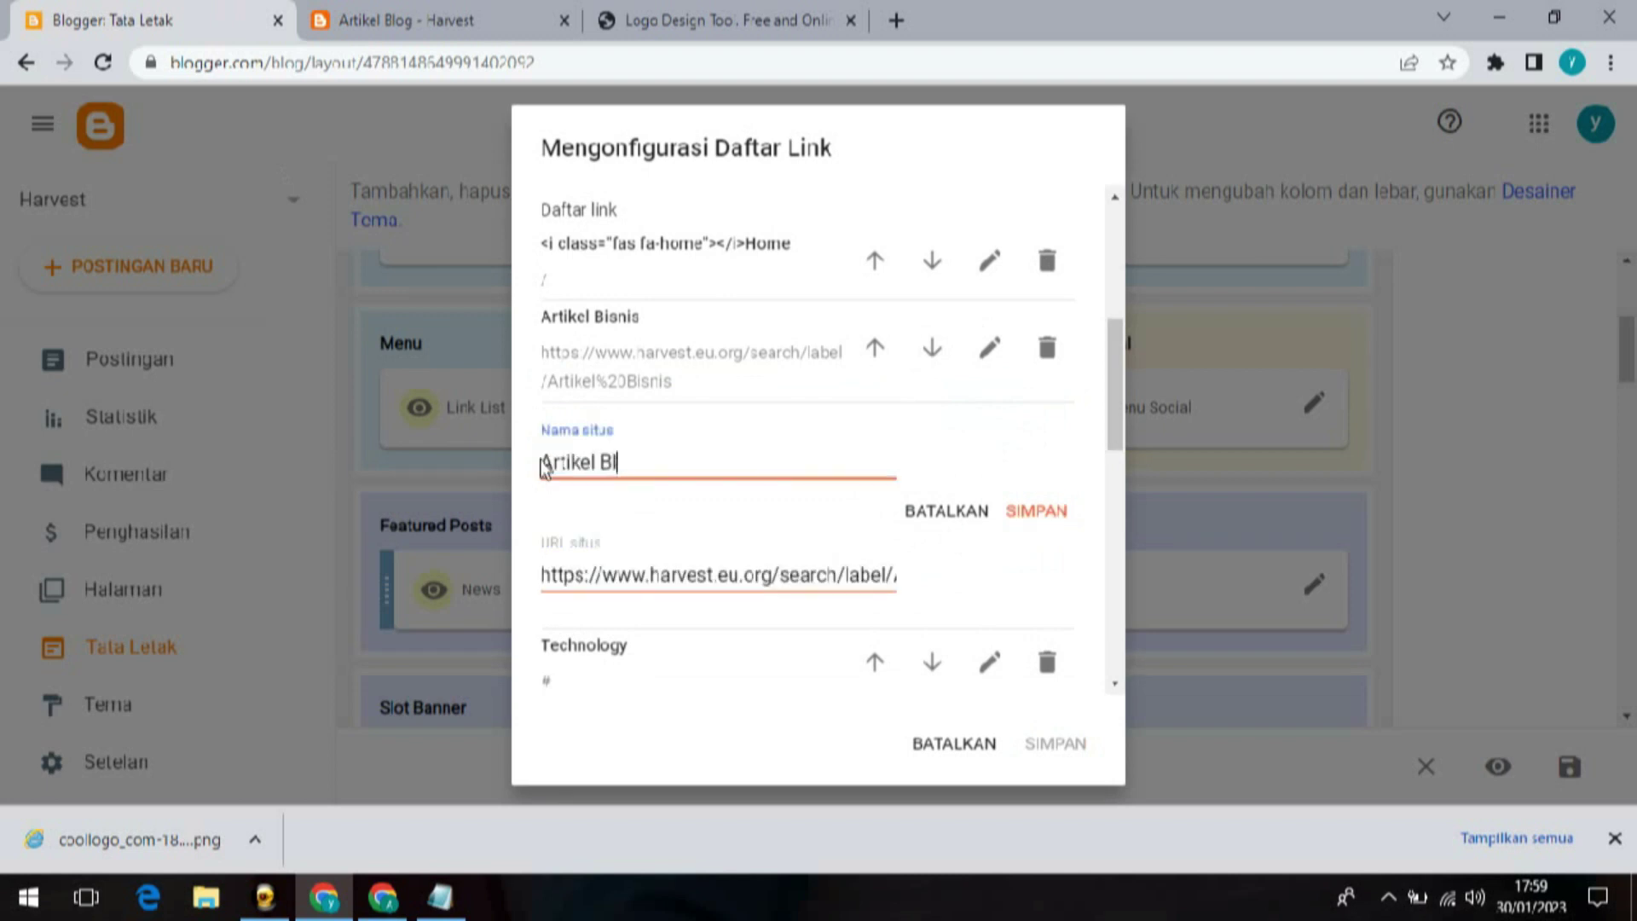
{"action": "left_click", "coordinate": [1048, 513]}
{"action": "left_click", "coordinate": [1057, 752]}
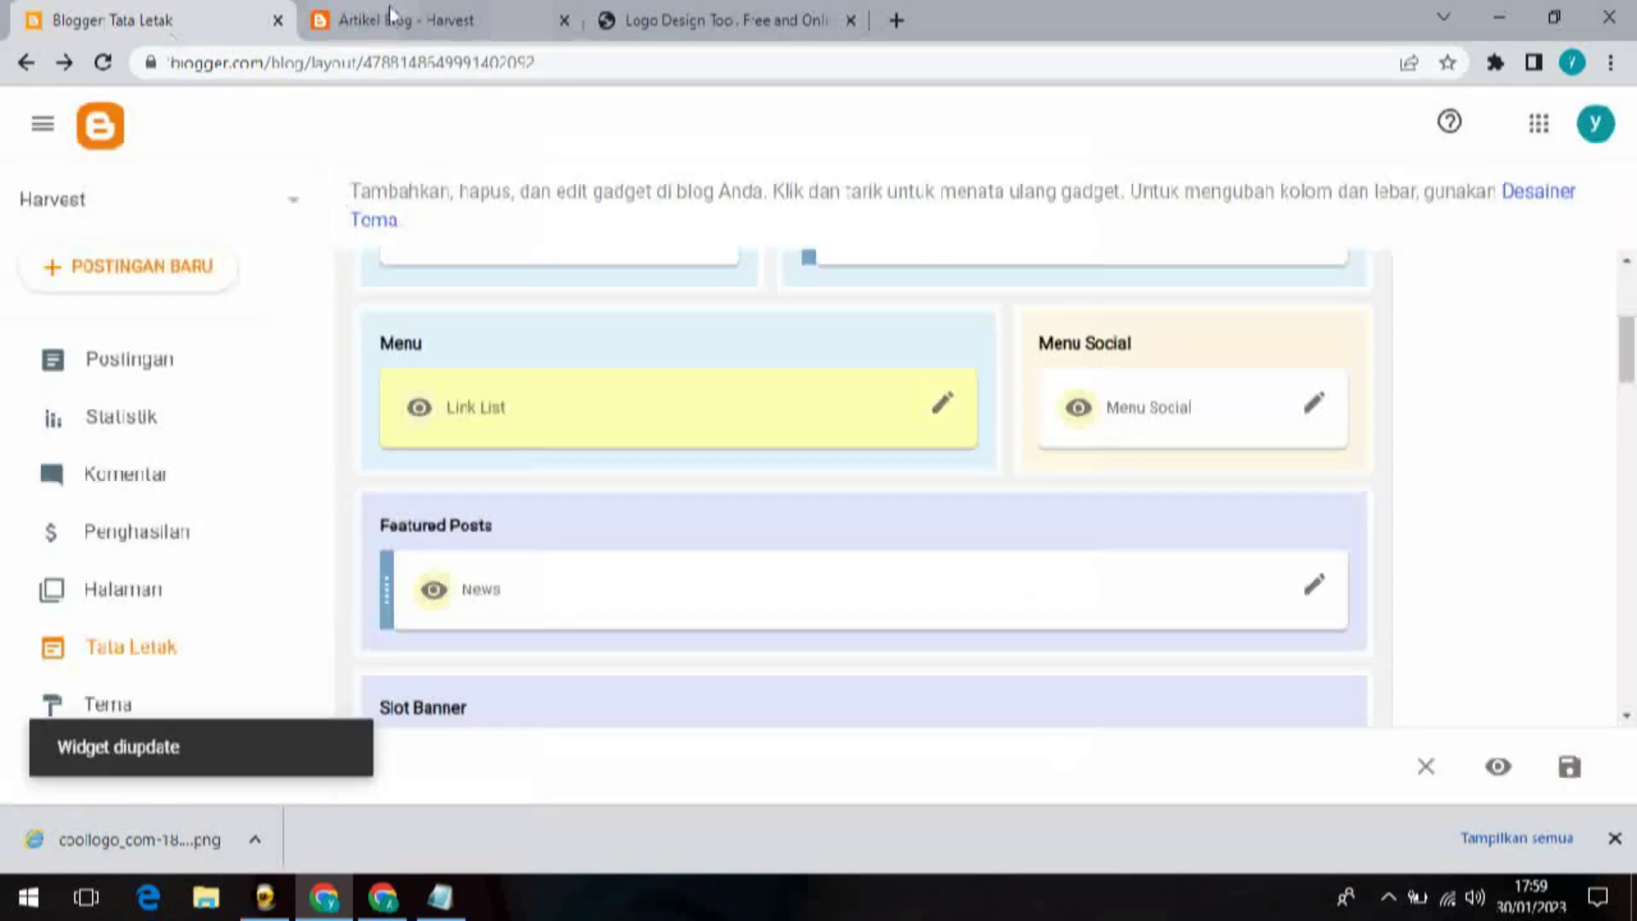
Step: Reload the live blog's home page and test the Artikel Bisnis and Artikel Blog menu links
{"action": "left_click", "coordinate": [433, 15]}
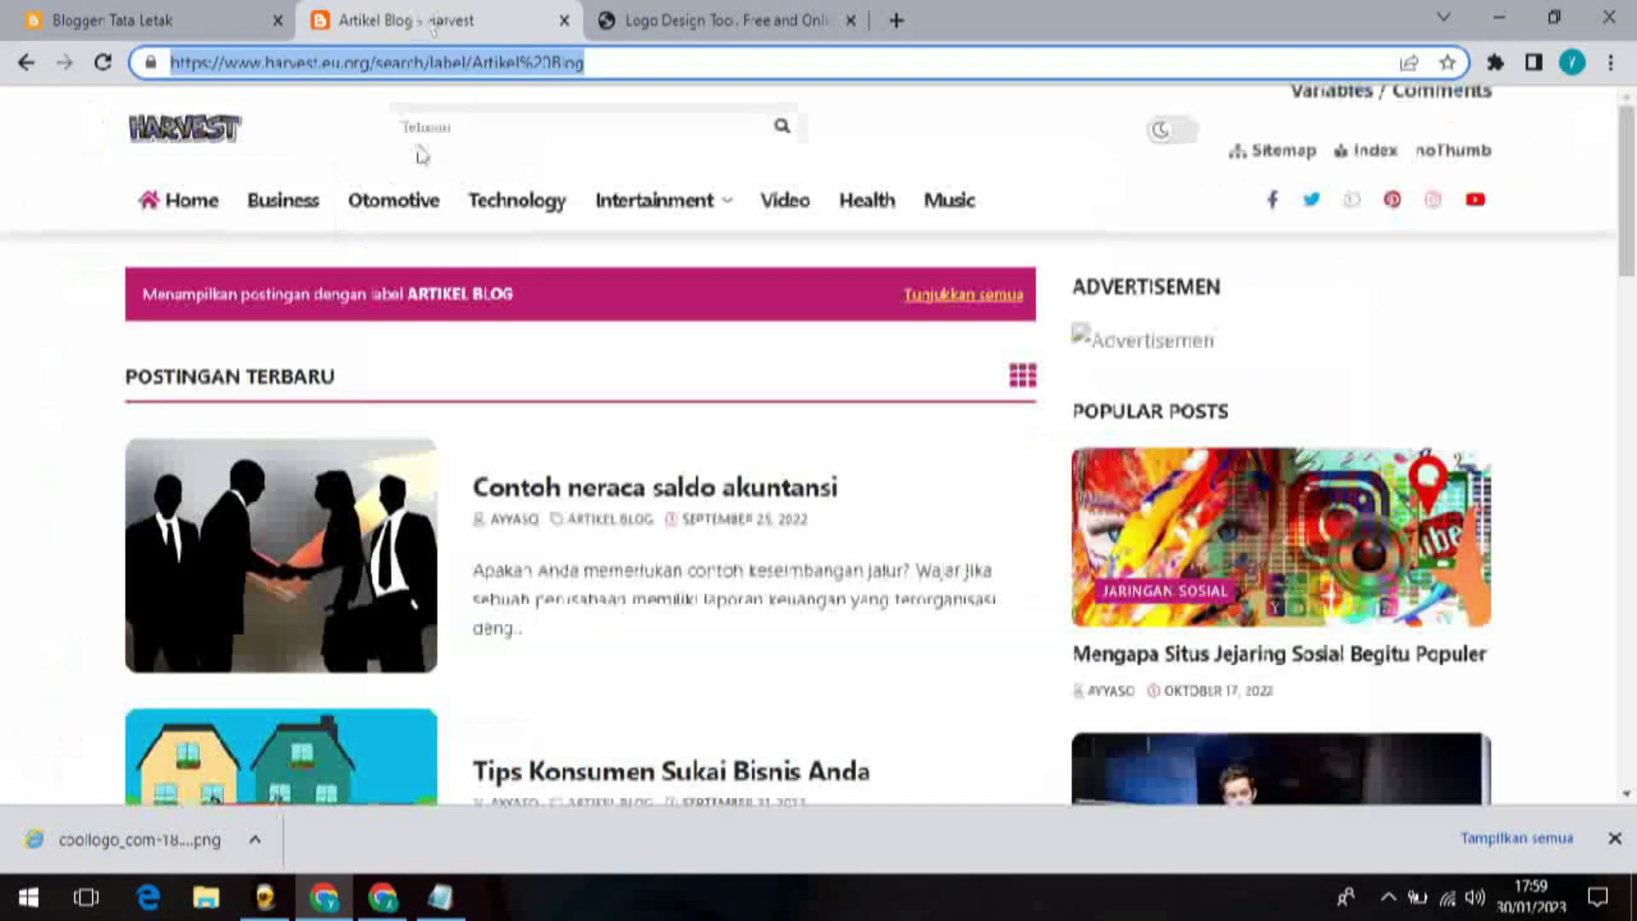
{"action": "left_click", "coordinate": [181, 211]}
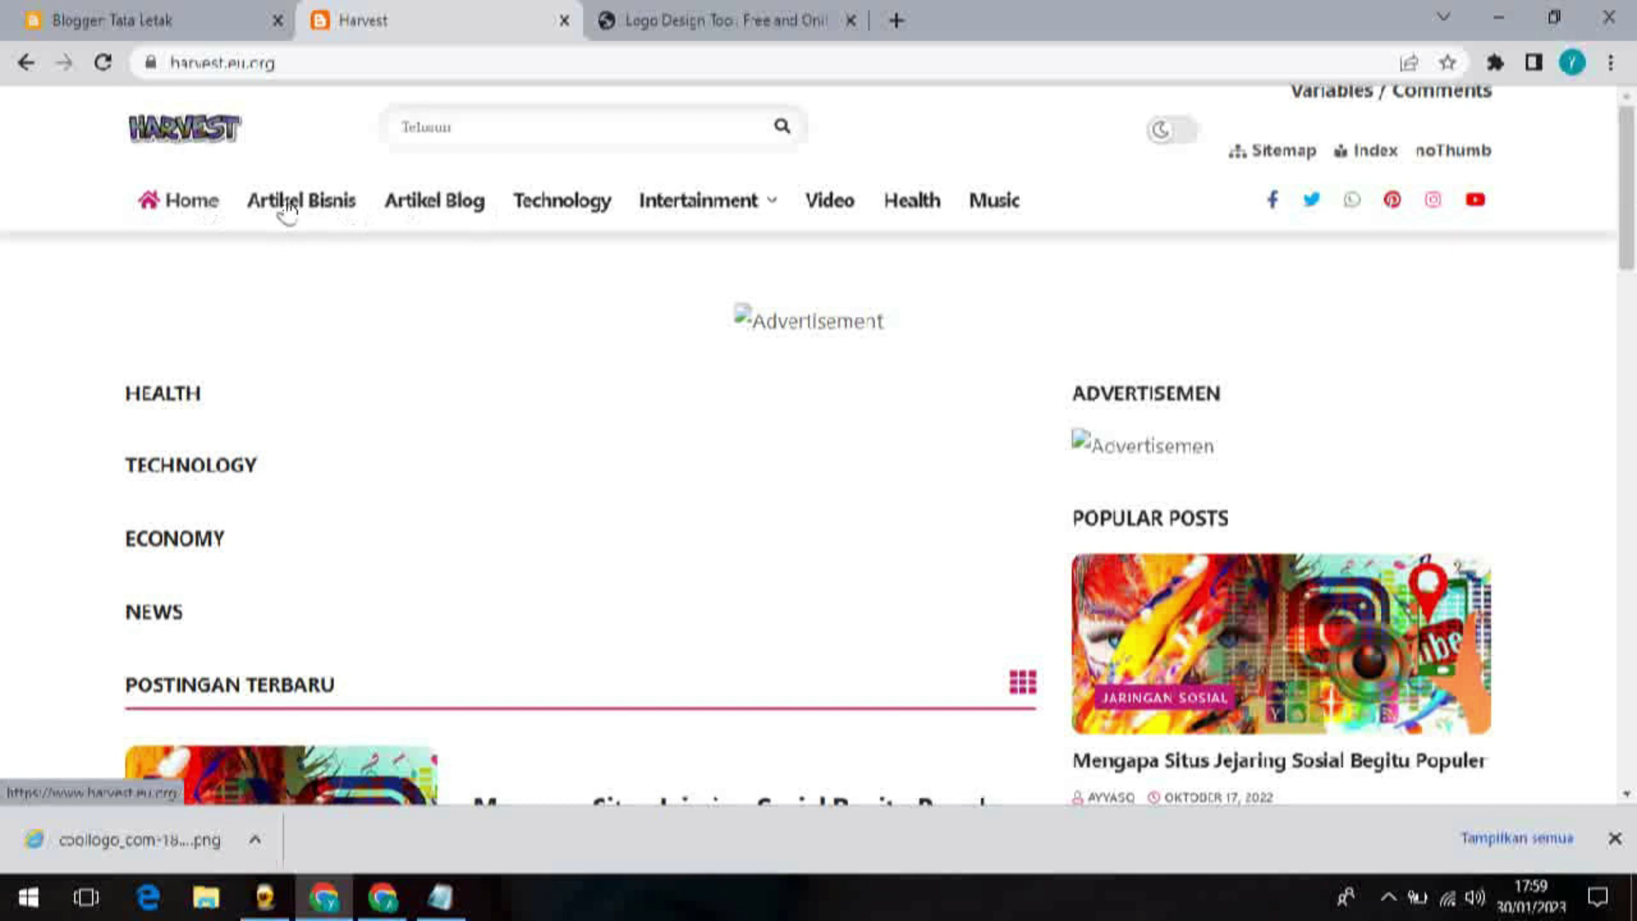
{"action": "left_click", "coordinate": [319, 217]}
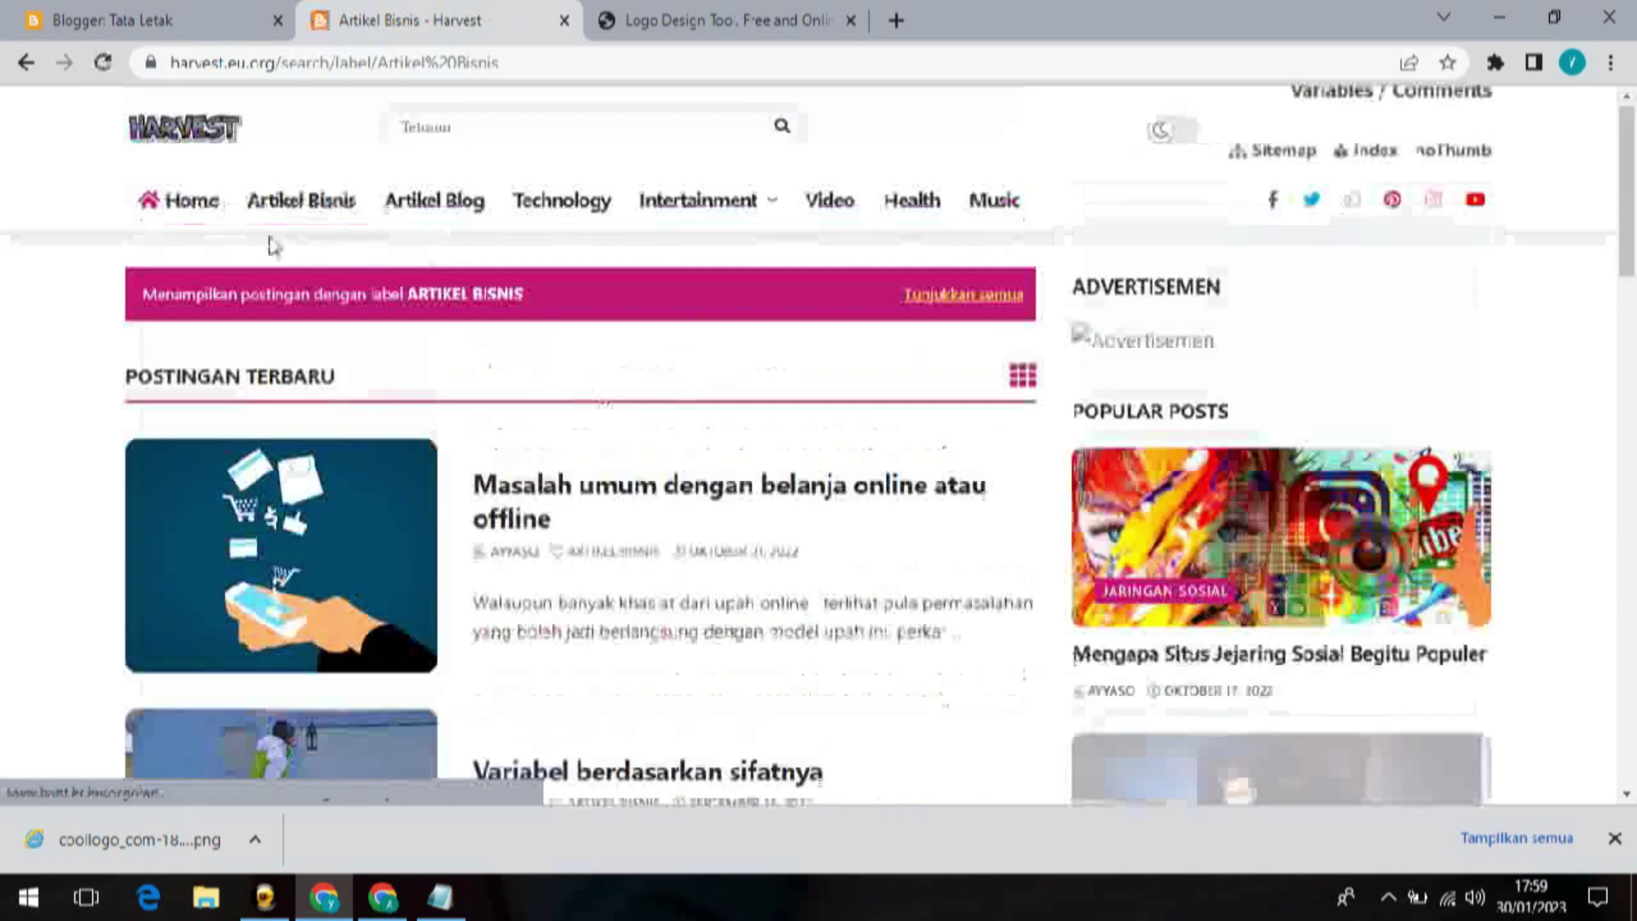
{"action": "left_click", "coordinate": [445, 202]}
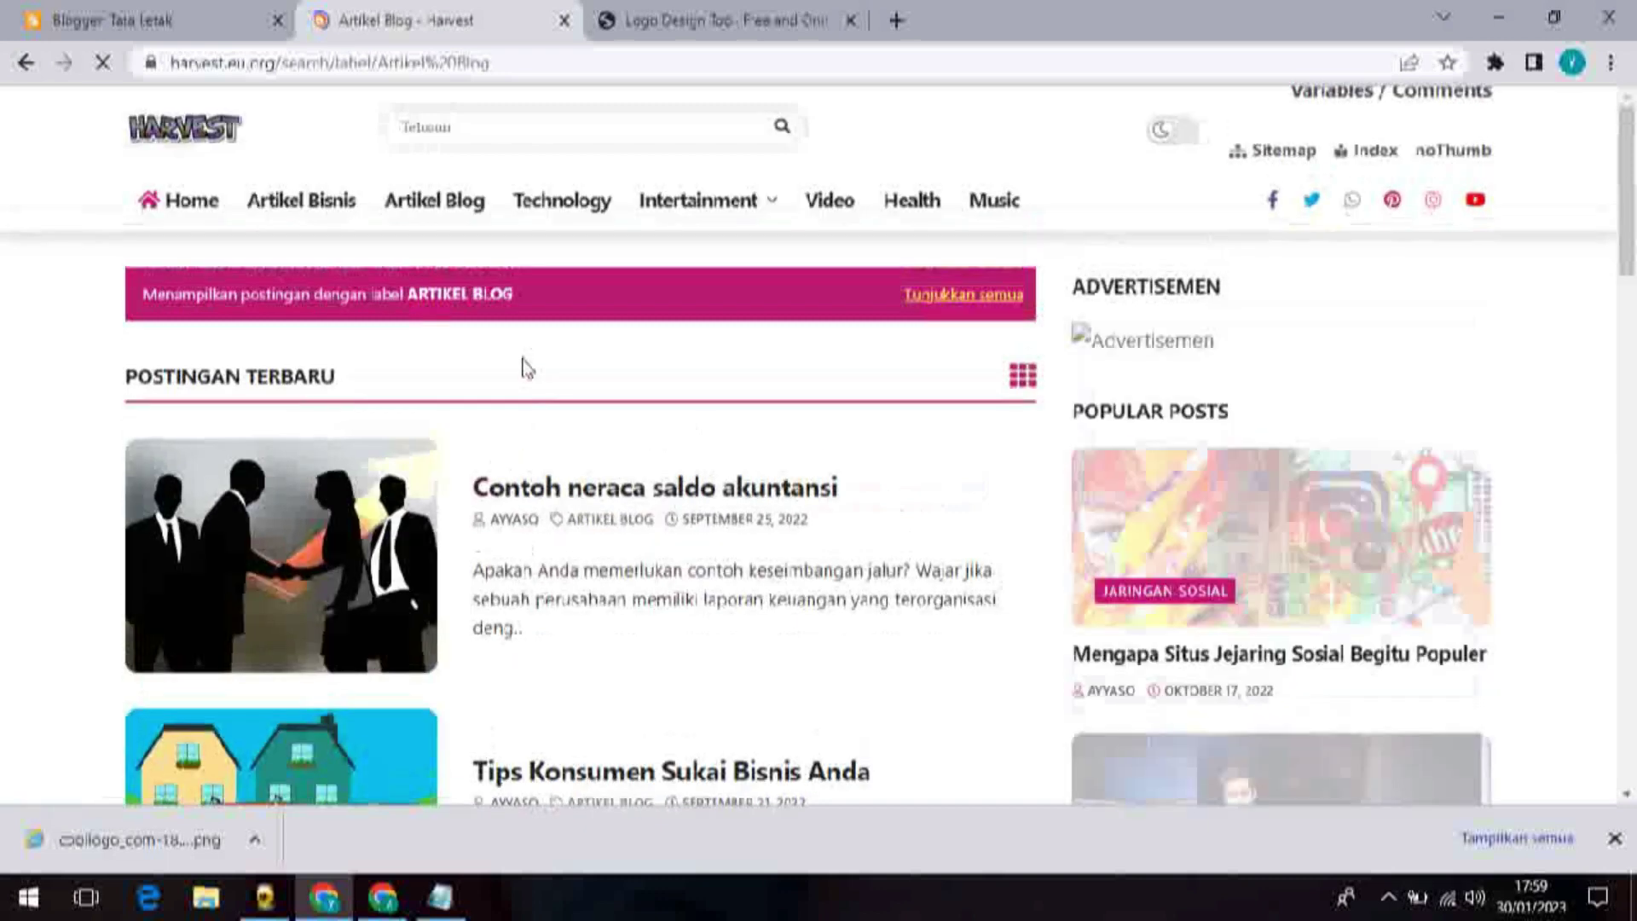
{"action": "left_click", "coordinate": [180, 201]}
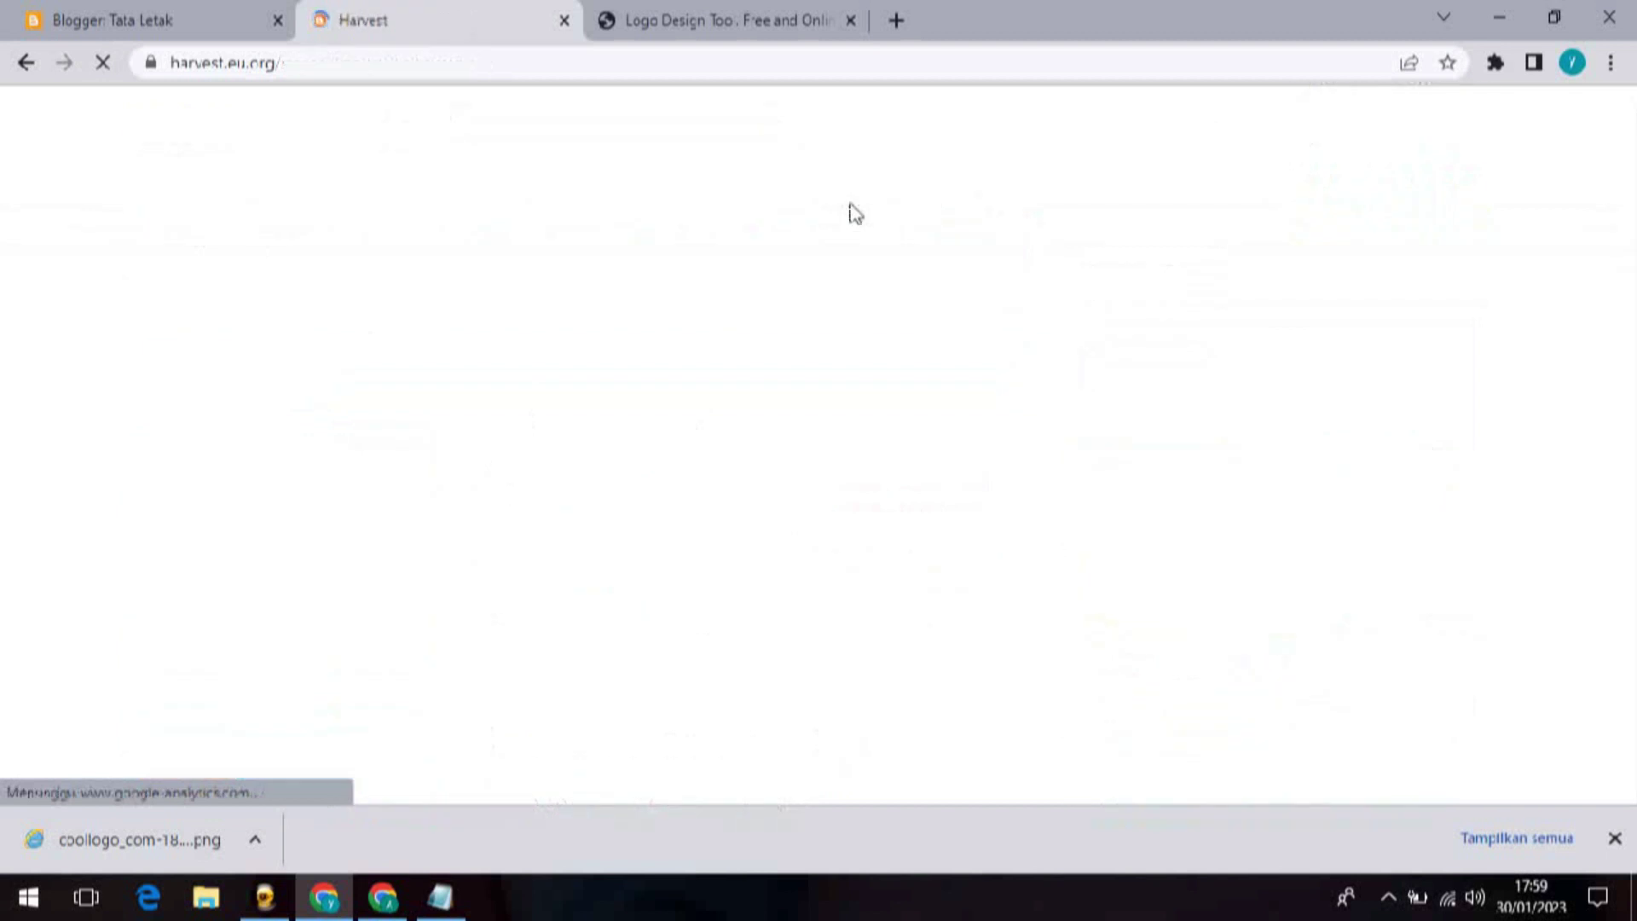
{"action": "scroll", "coordinate": [1604, 196], "scroll_direction": "down", "scroll_amount": 5}
{"action": "scroll", "coordinate": [1544, 163], "scroll_direction": "up", "scroll_amount": 5}
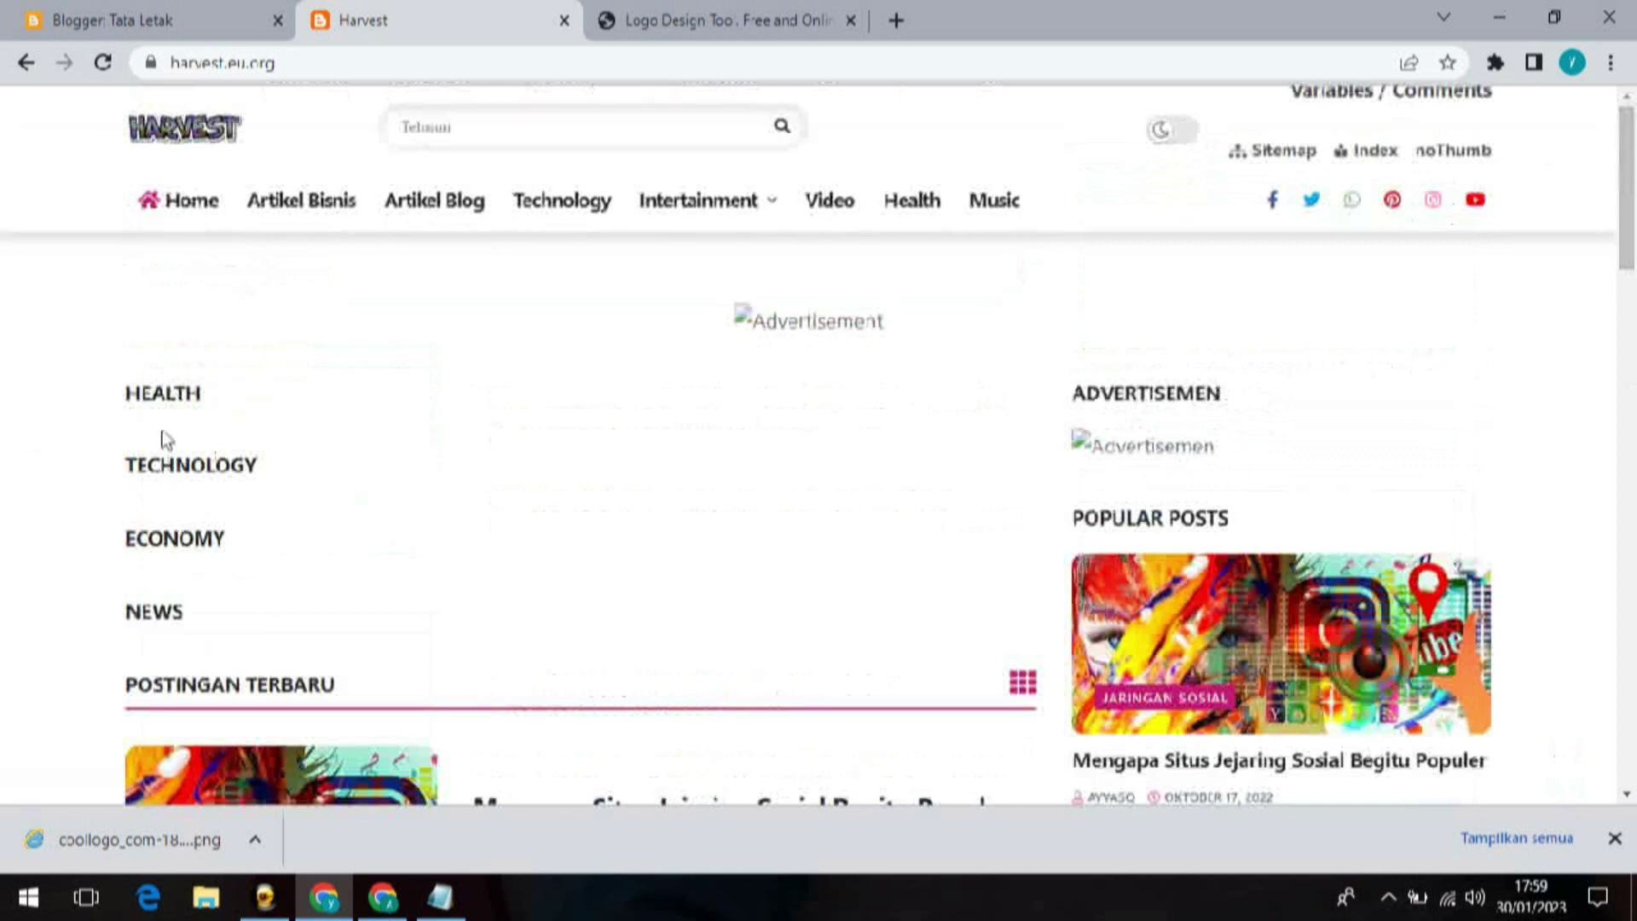
Step: Check the label names in the live blog's label cloud and return to the layout editor
{"action": "left_click", "coordinate": [126, 14]}
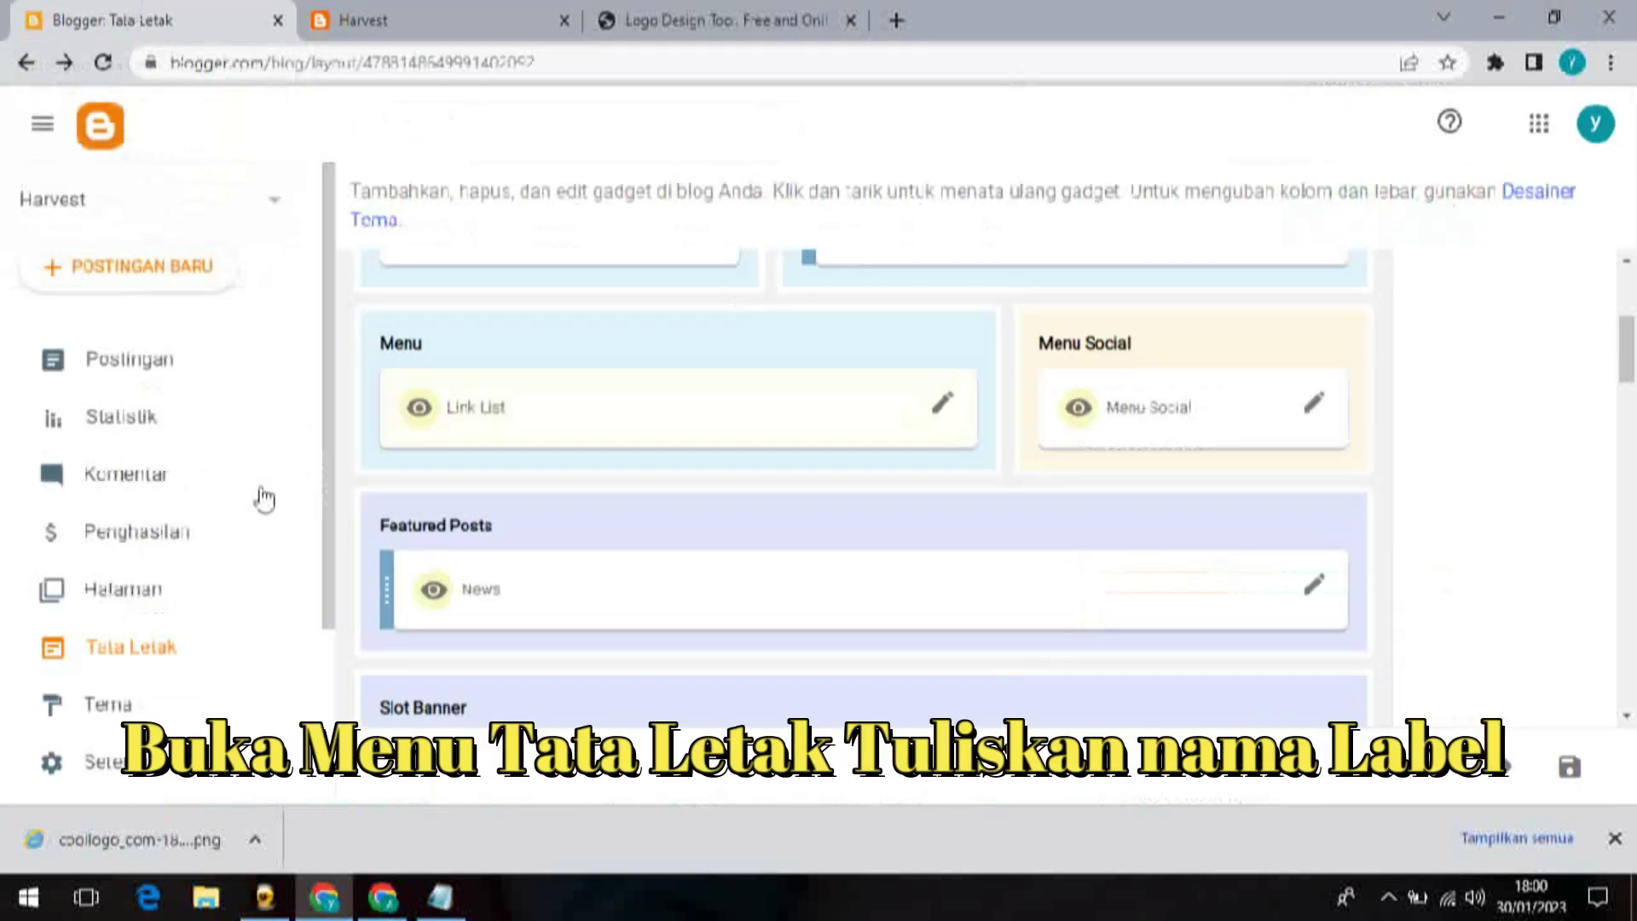
{"action": "left_click", "coordinate": [375, 21]}
{"action": "left_click_drag", "start_coordinate": [1622, 245], "coordinate": [1634, 516]}
{"action": "key", "text": "ctrl+Page_Up"}
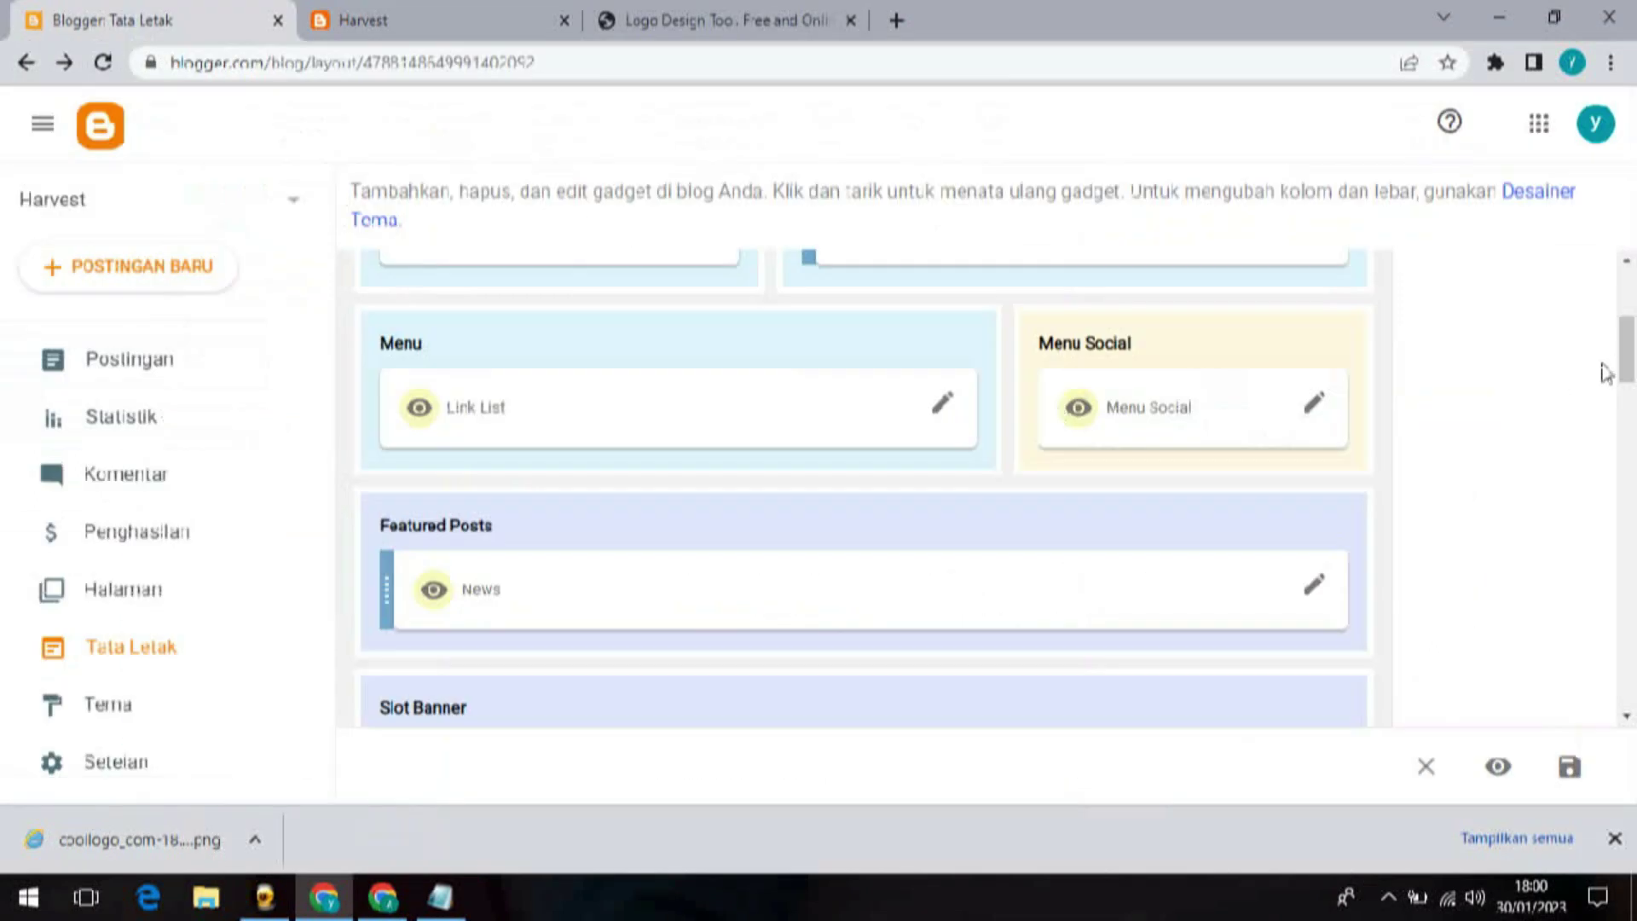
Step: Open the News gadget under Featured Posts and change its title to Artikel Blog
{"action": "mouse_move", "coordinate": [1623, 354]}
{"action": "left_mouse_down"}
{"action": "mouse_move", "coordinate": [1626, 324]}
{"action": "mouse_move", "coordinate": [1631, 380]}
{"action": "left_mouse_up"}
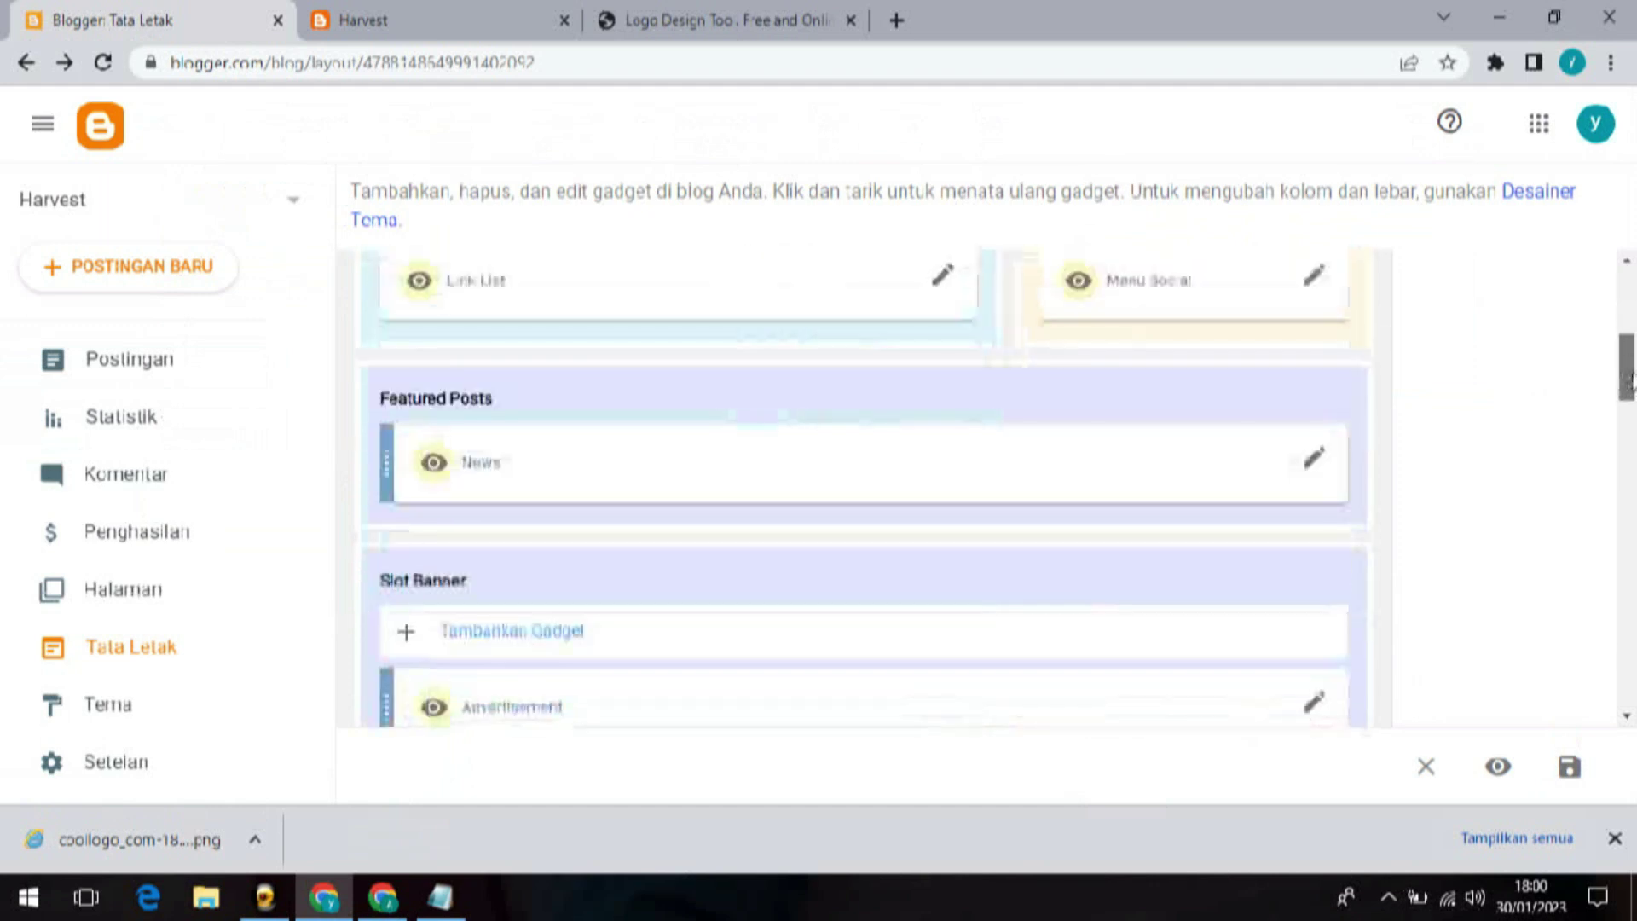
{"action": "left_click", "coordinate": [1316, 461]}
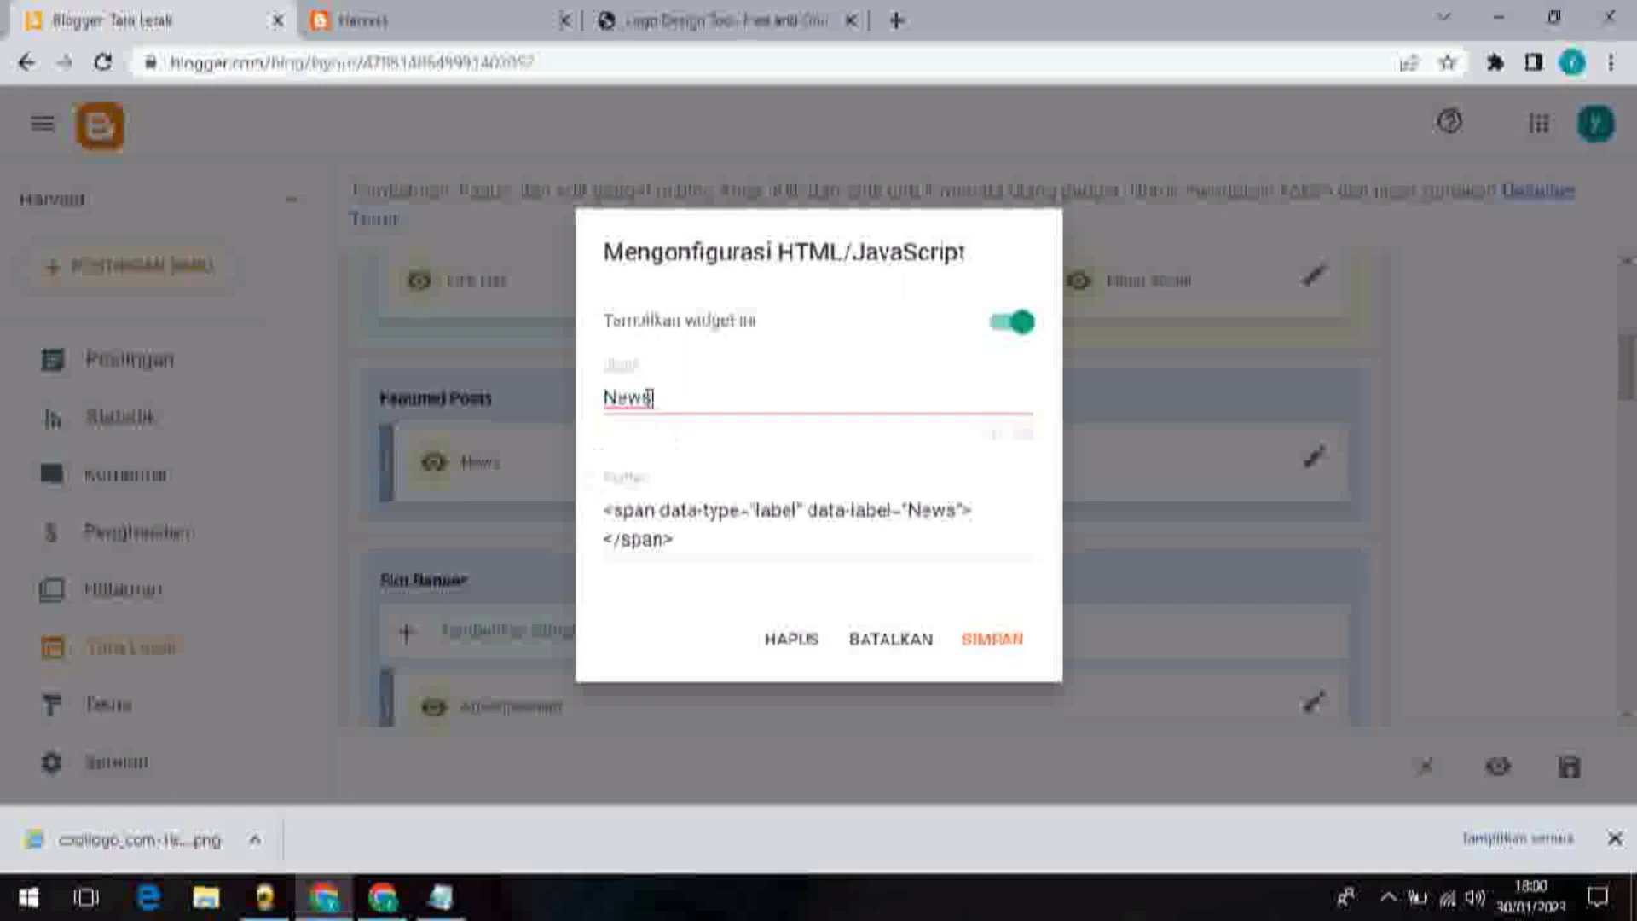
{"action": "left_click_drag", "start_coordinate": [649, 397], "coordinate": [594, 401]}
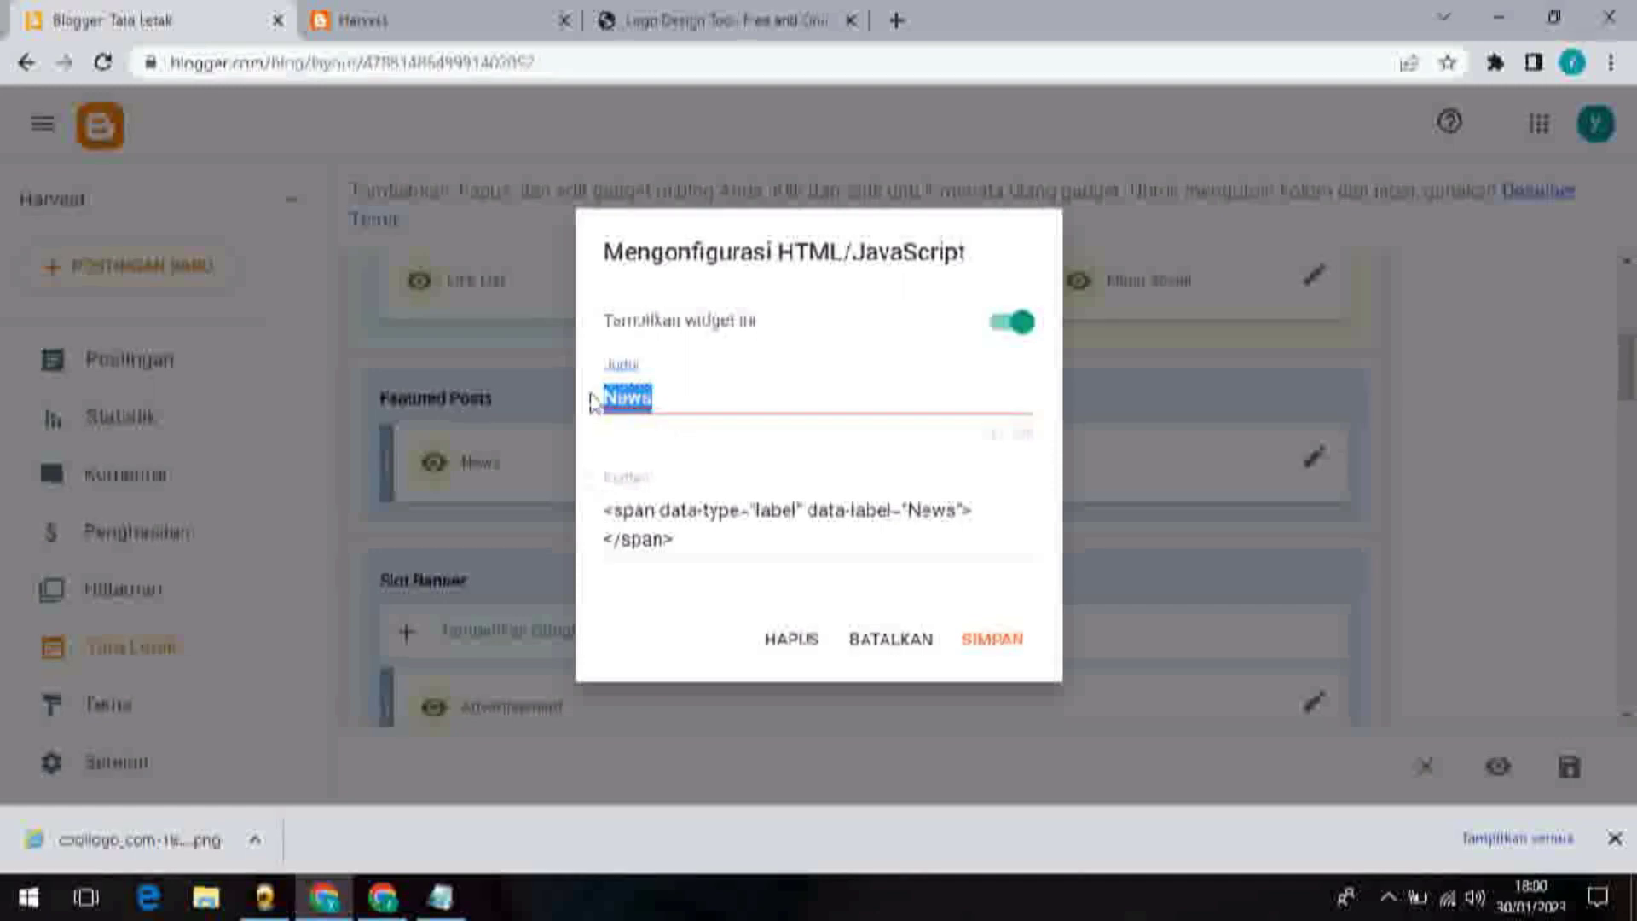
{"action": "key", "text": "BackSpace"}
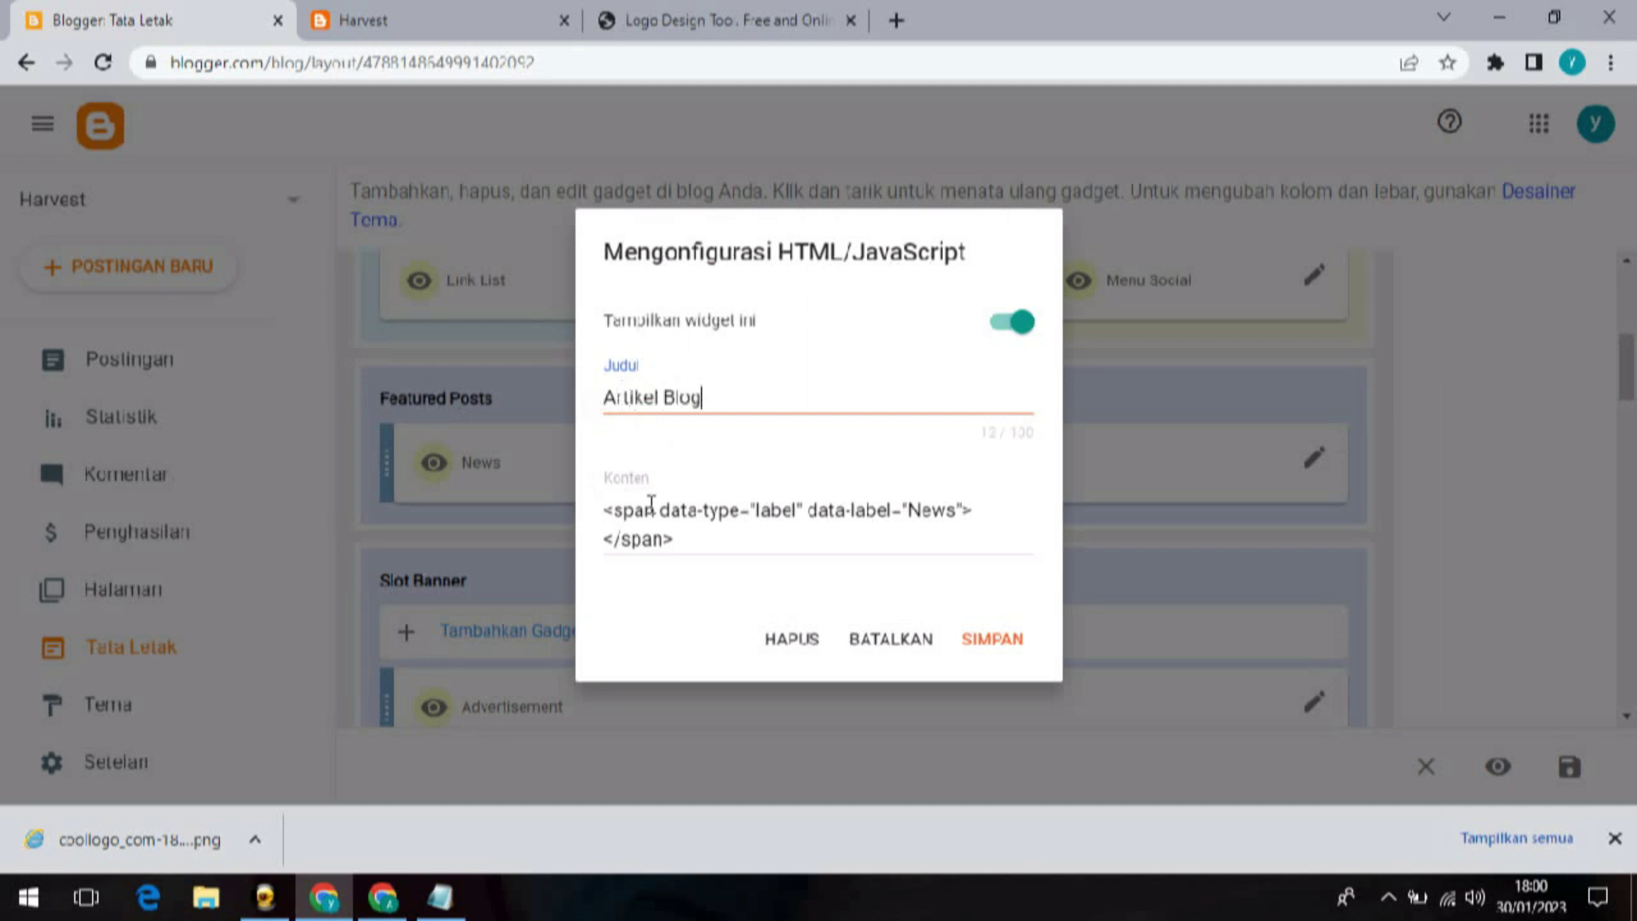
Step: Replace News with Artikel Blog as the data-label in the featured posts code and save the gadget
{"action": "left_click", "coordinate": [956, 510]}
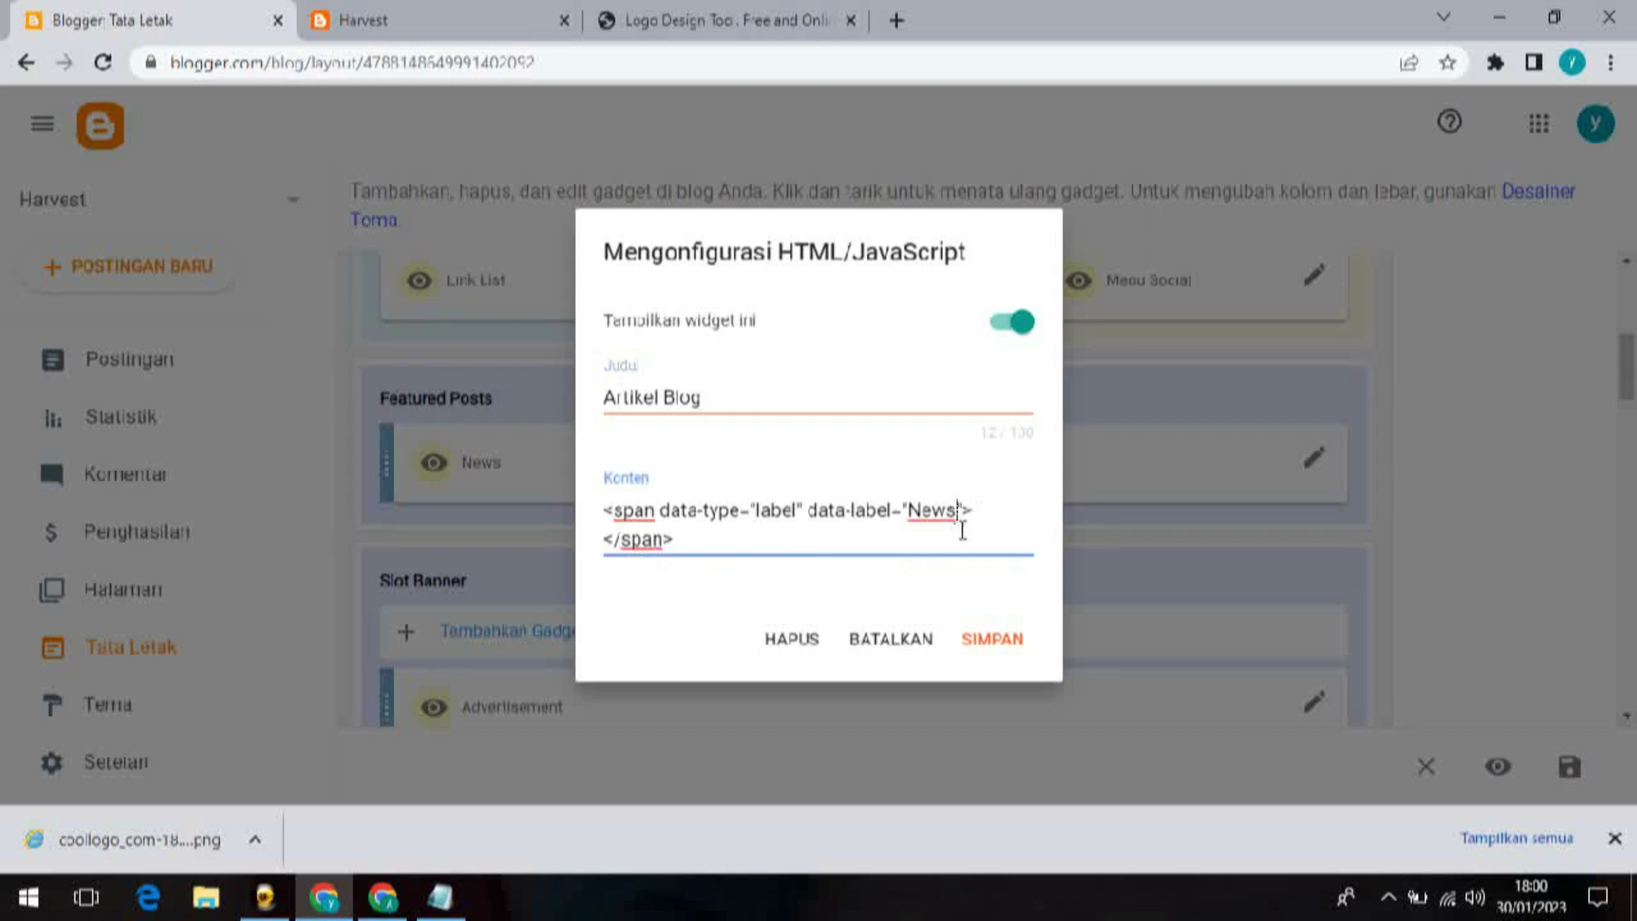
{"action": "key", "text": "BackSpace"}
{"action": "key", "text": "BackSpace"}
{"action": "key", "text": "BackSpace"}
{"action": "key", "text": "BackSpace"}
{"action": "type", "text": "Artikel"}
{"action": "left_click", "coordinate": [1007, 642]}
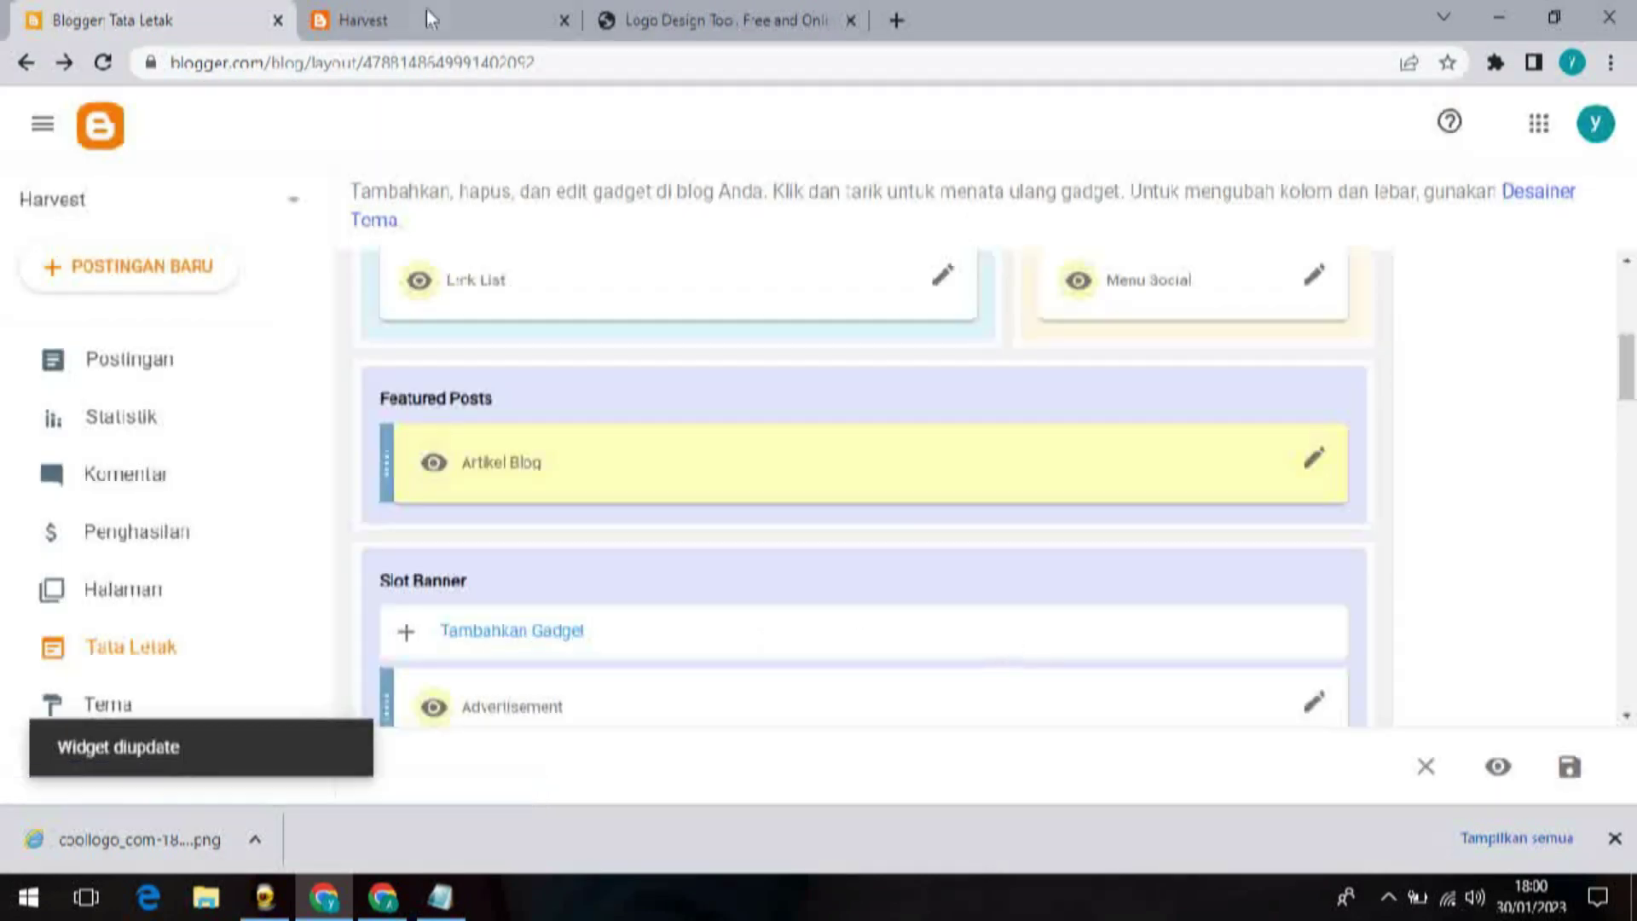
Step: Reload the live blog's home page and examine the featured posts, the section headings and the label cloud
{"action": "left_click", "coordinate": [428, 10]}
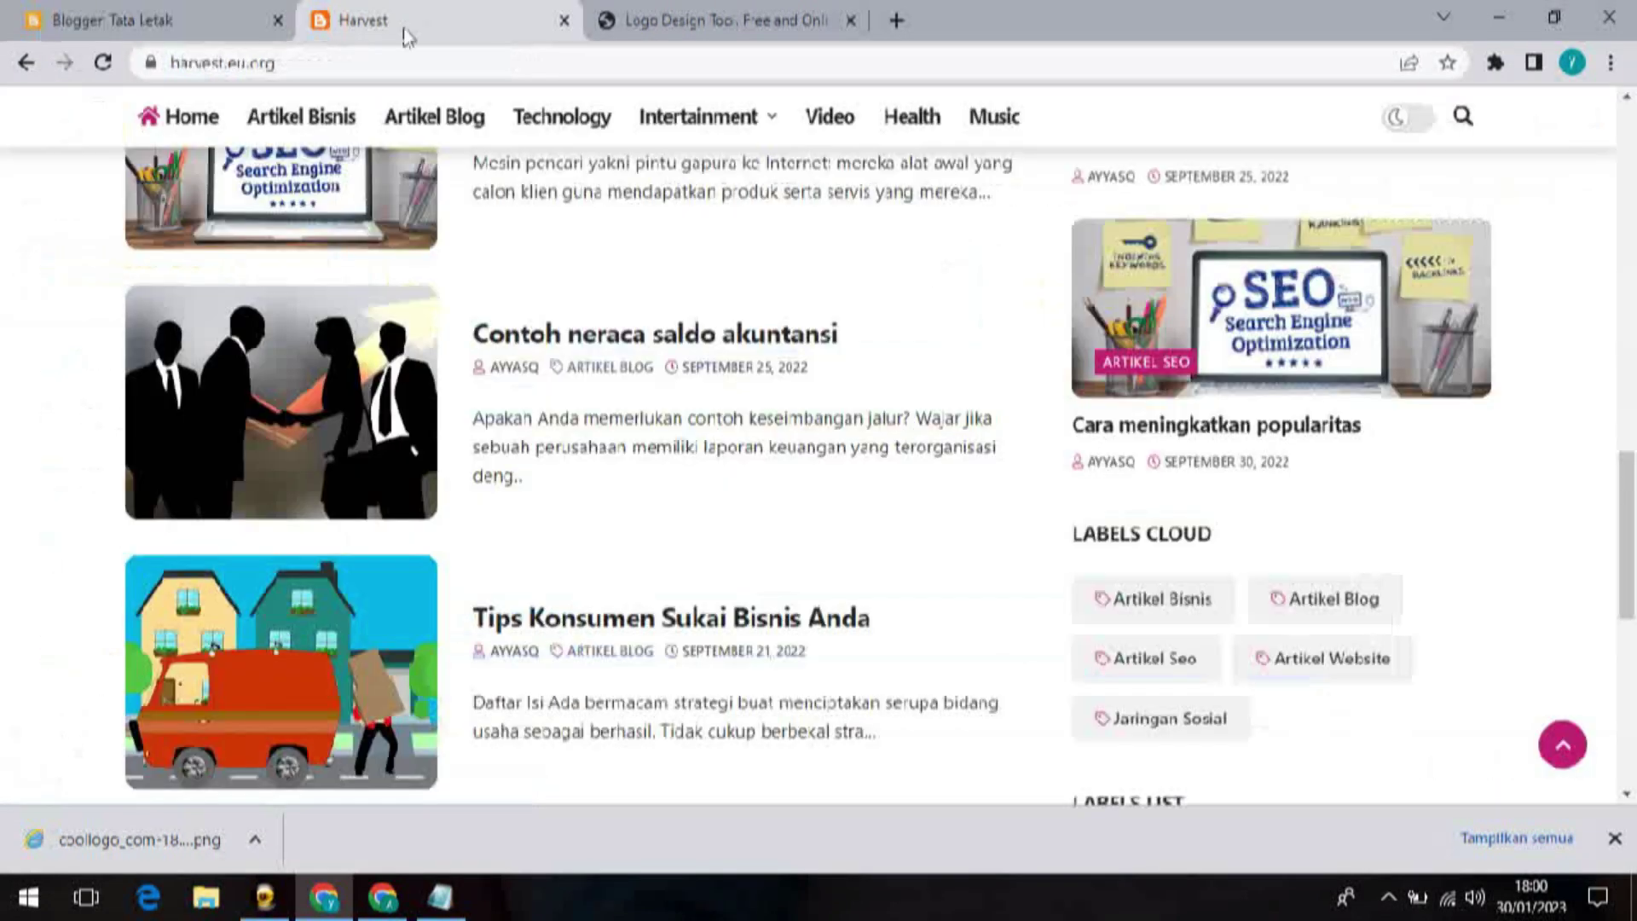
{"action": "left_click", "coordinate": [192, 117]}
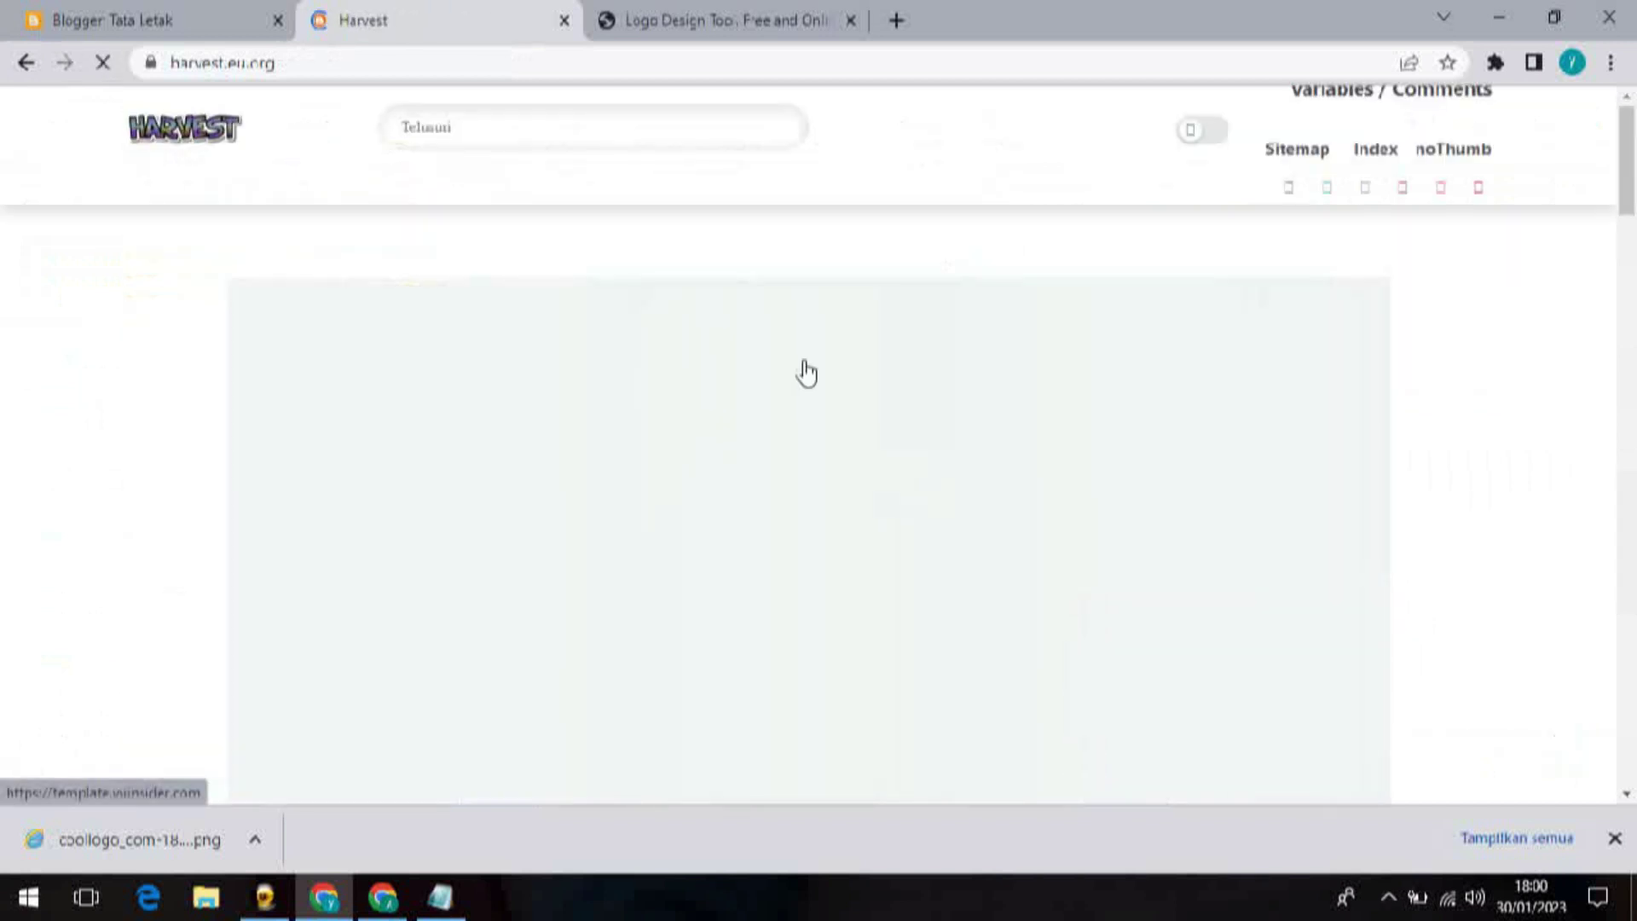
{"action": "scroll", "coordinate": [554, 422], "scroll_direction": "down", "scroll_amount": 2}
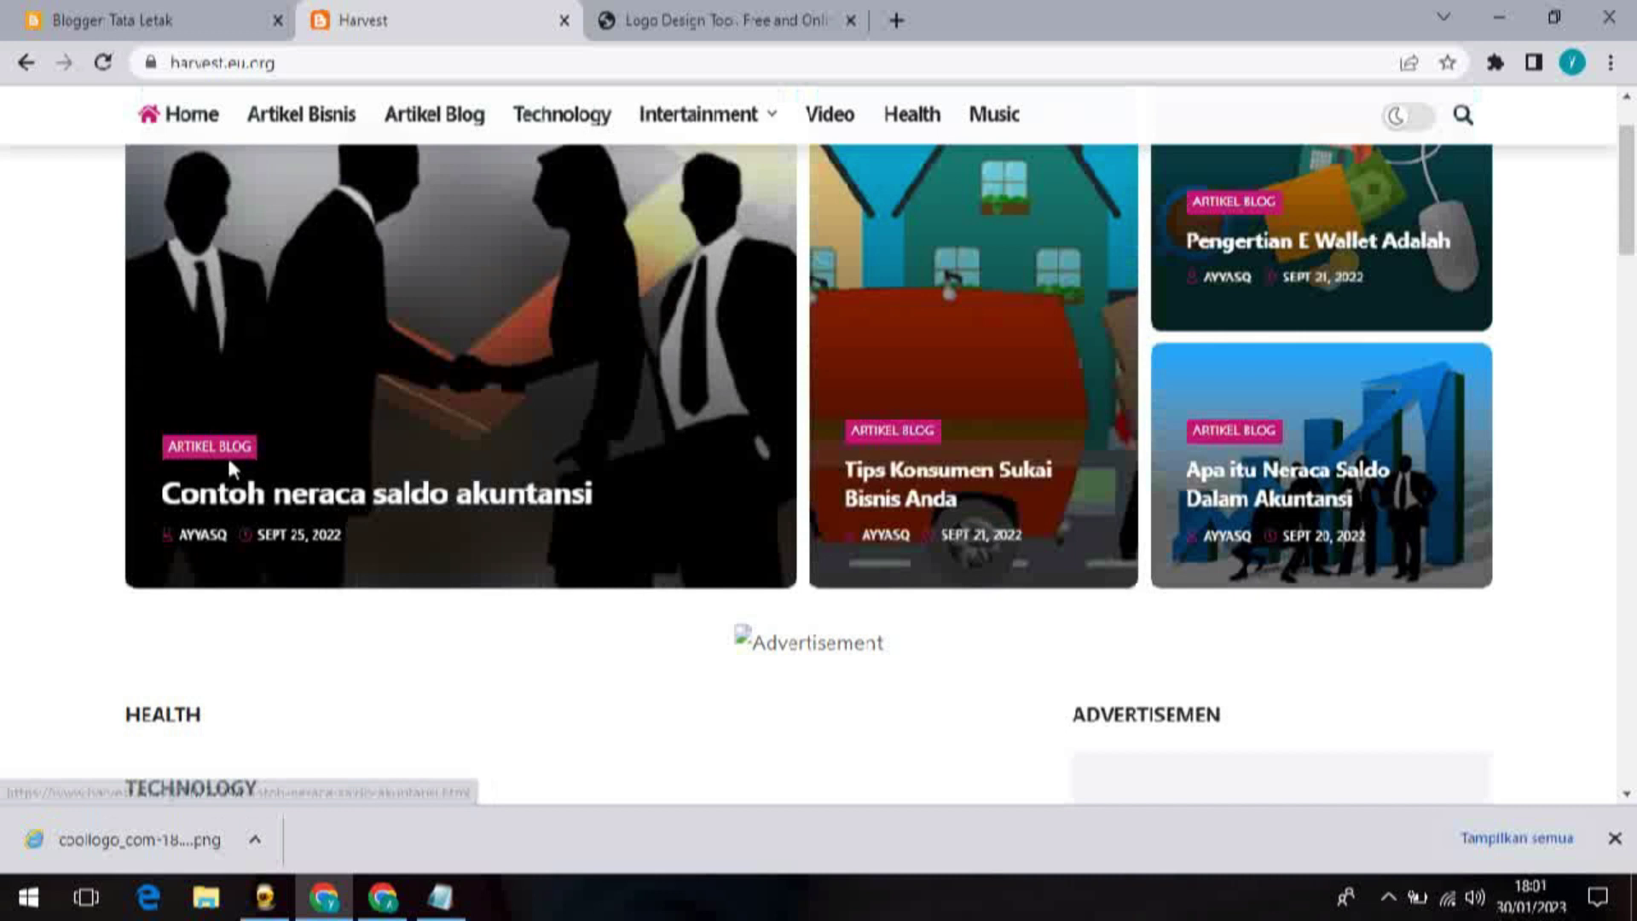
{"action": "scroll", "coordinate": [1553, 256], "scroll_direction": "up", "scroll_amount": 1}
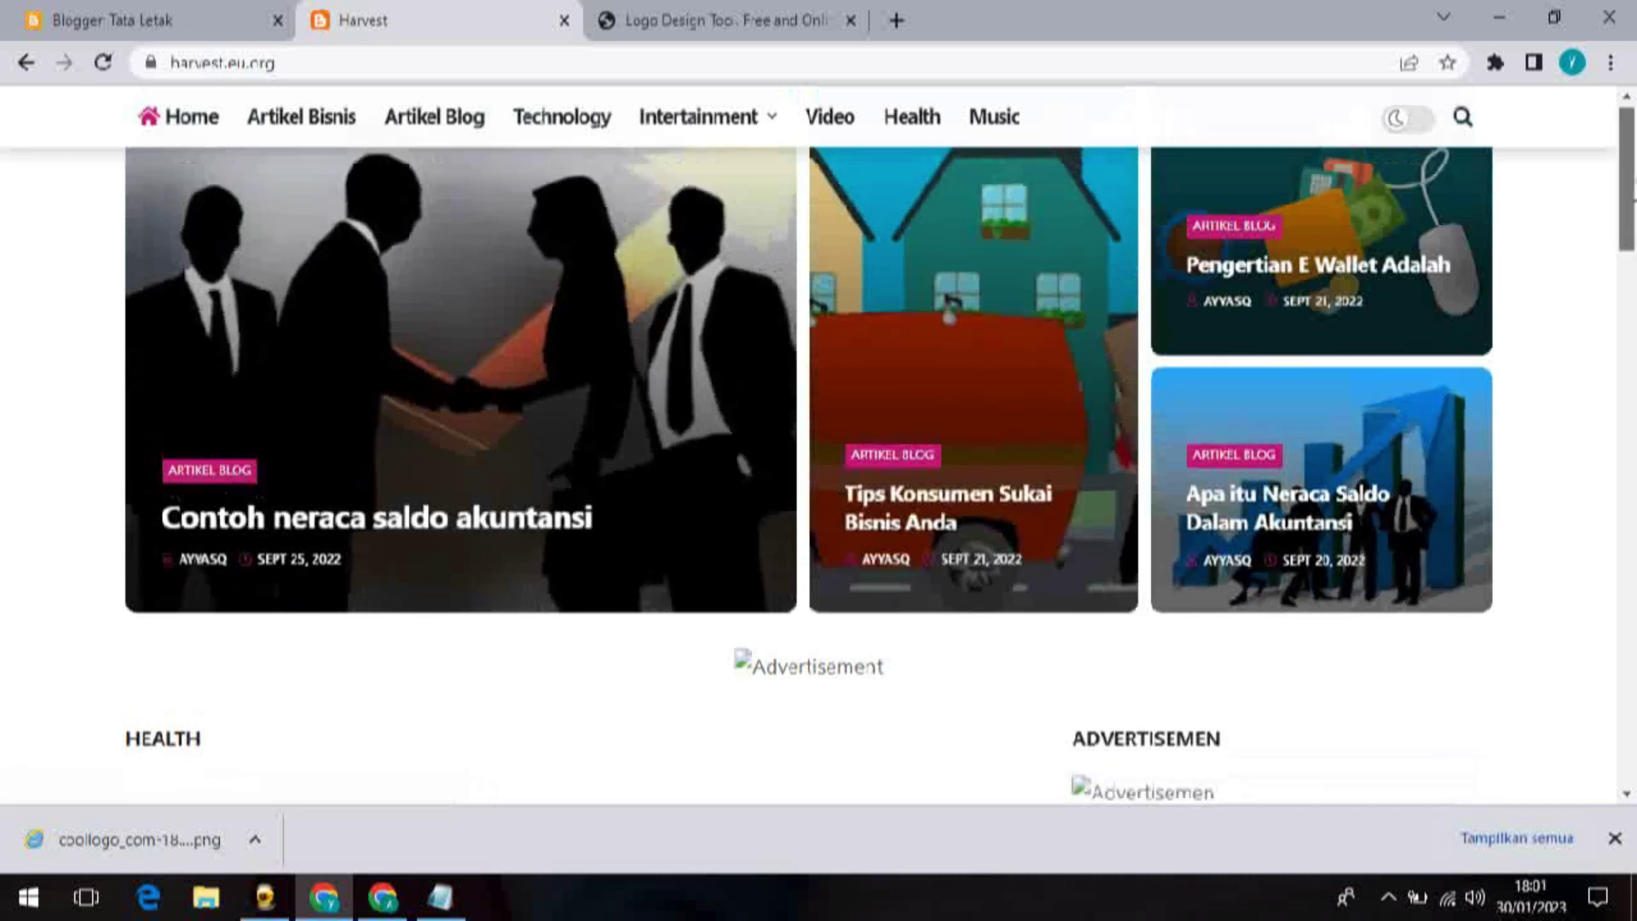
{"action": "scroll", "coordinate": [1612, 128], "scroll_direction": "up", "scroll_amount": 2}
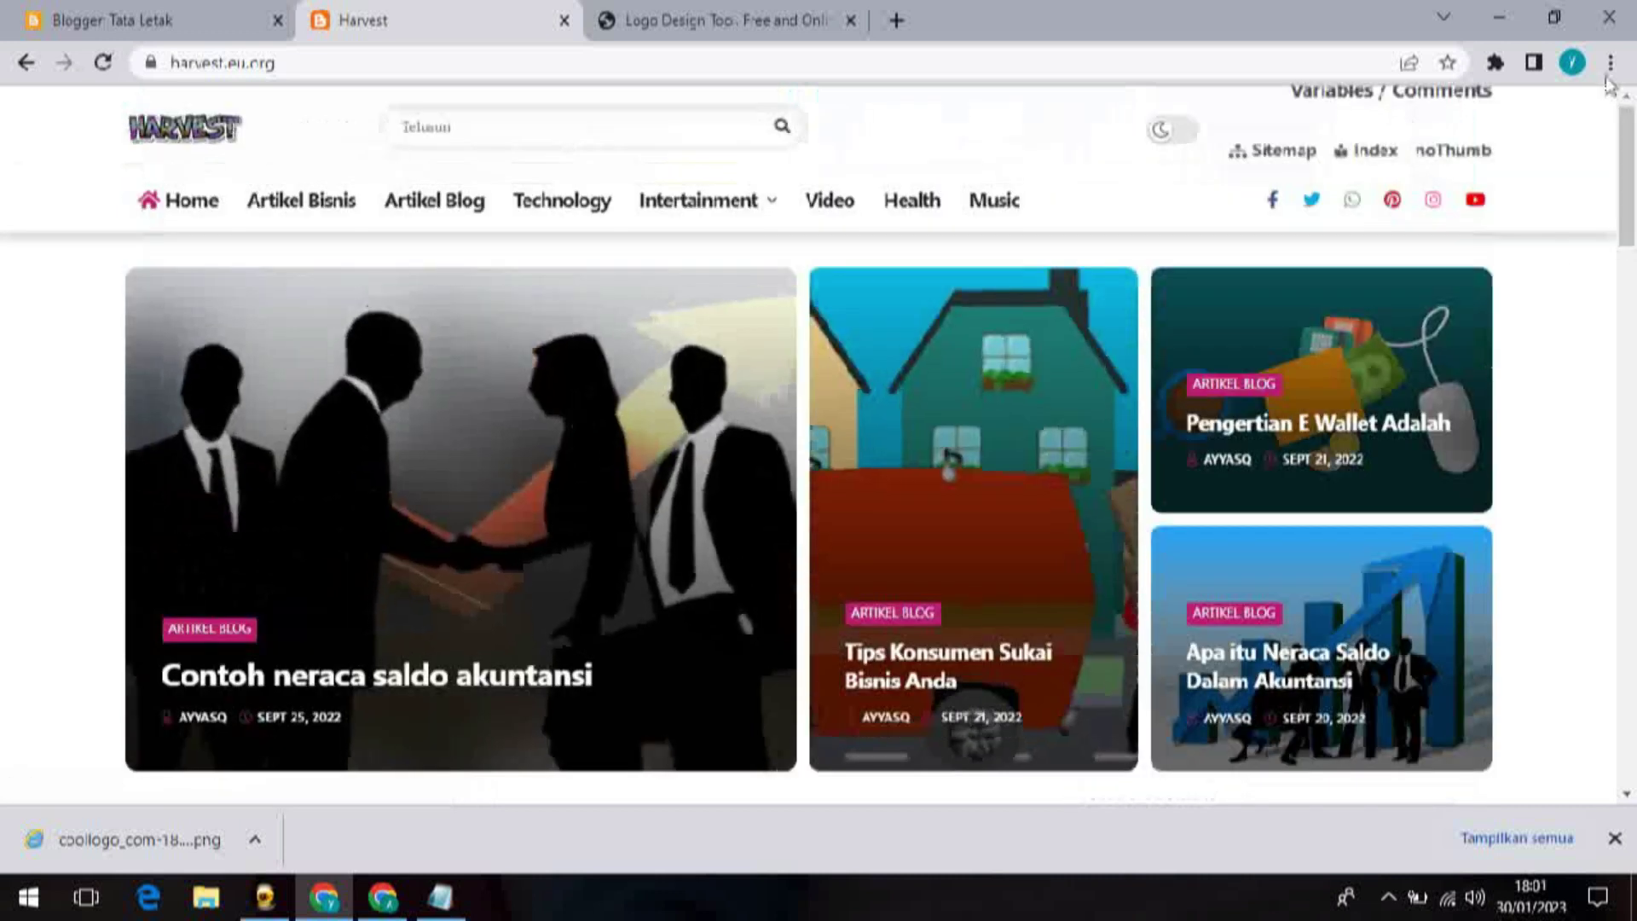
{"action": "scroll", "coordinate": [486, 422], "scroll_direction": "down", "scroll_amount": 5}
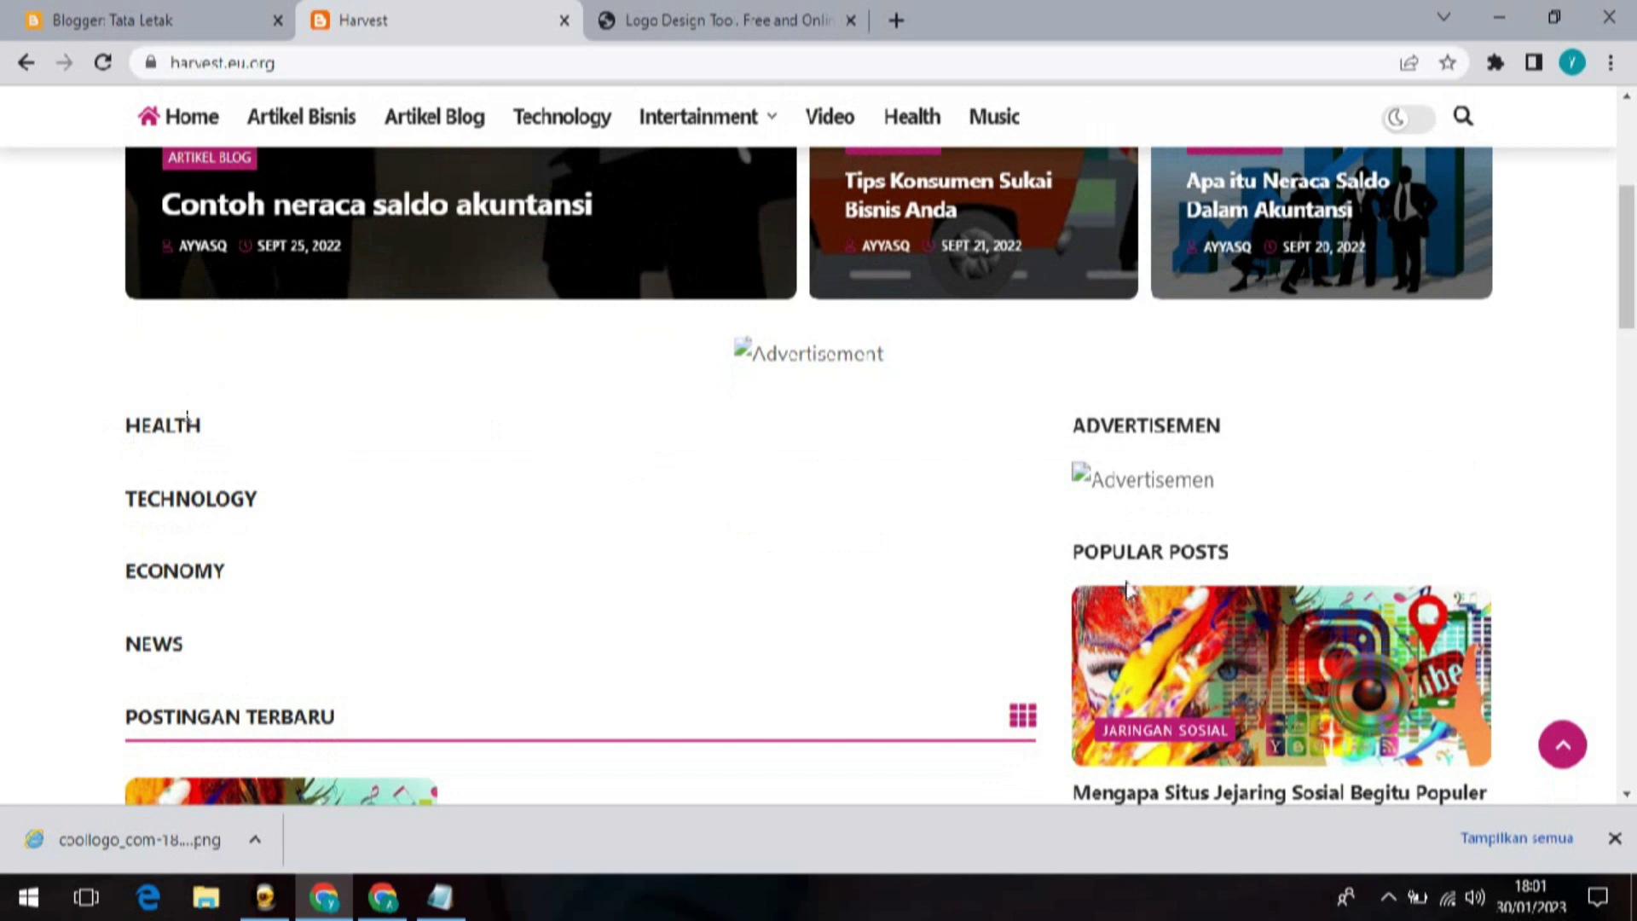
{"action": "left_click_drag", "start_coordinate": [1629, 295], "coordinate": [1522, 601]}
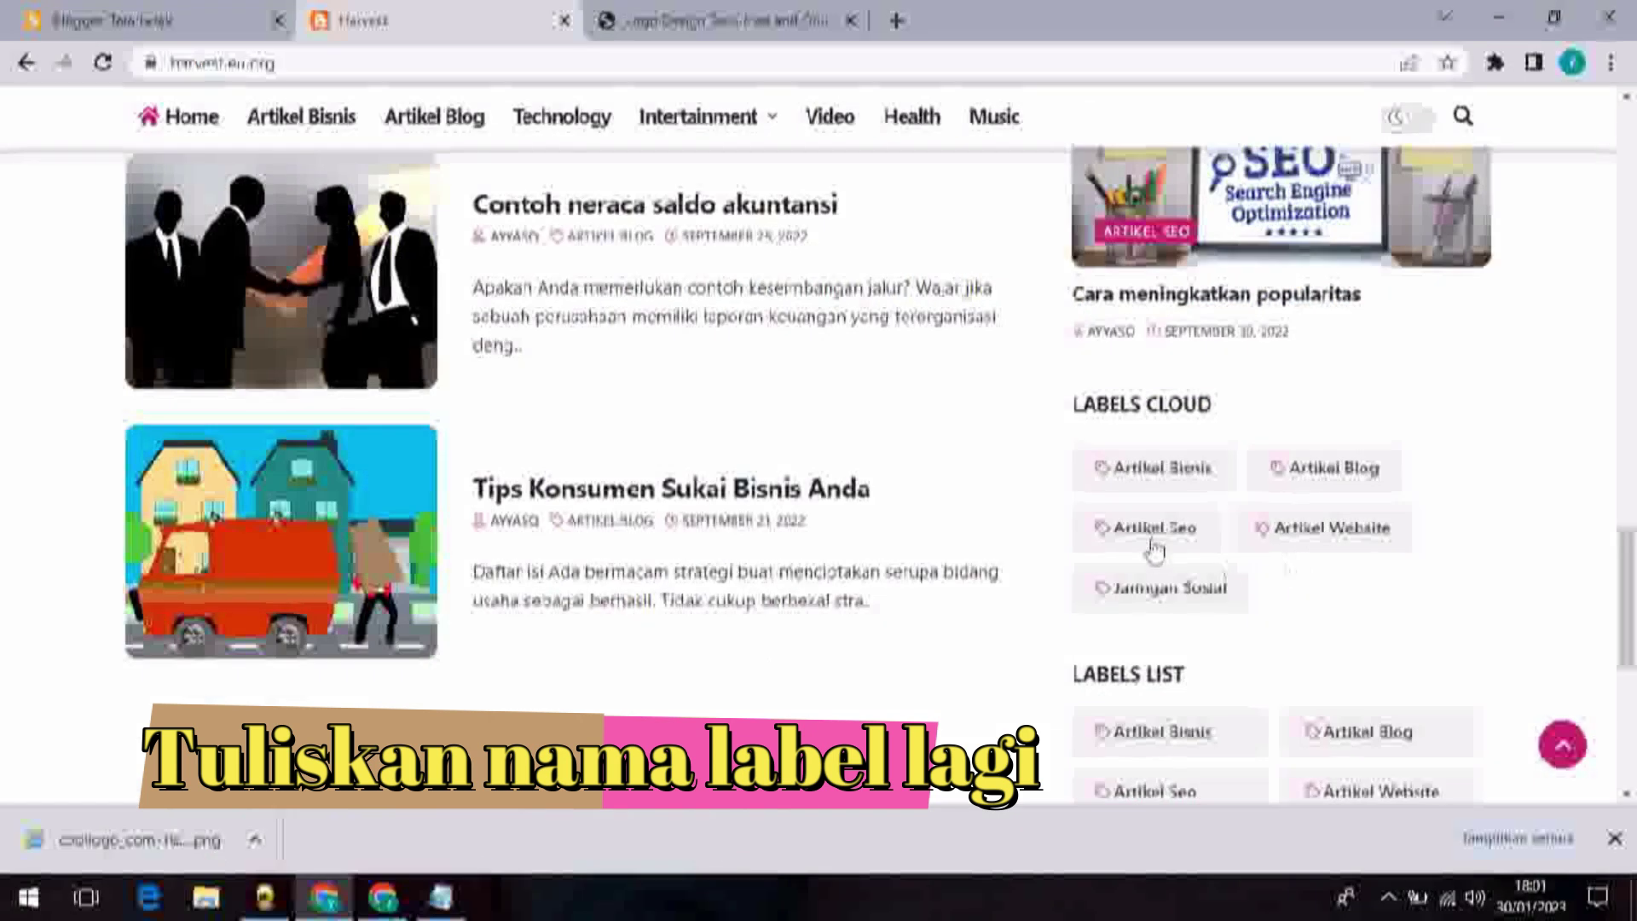
Step: Open the Health gadget under Recent Widget in the layout editor and change its title to Artikel Seo
{"action": "left_click", "coordinate": [181, 12]}
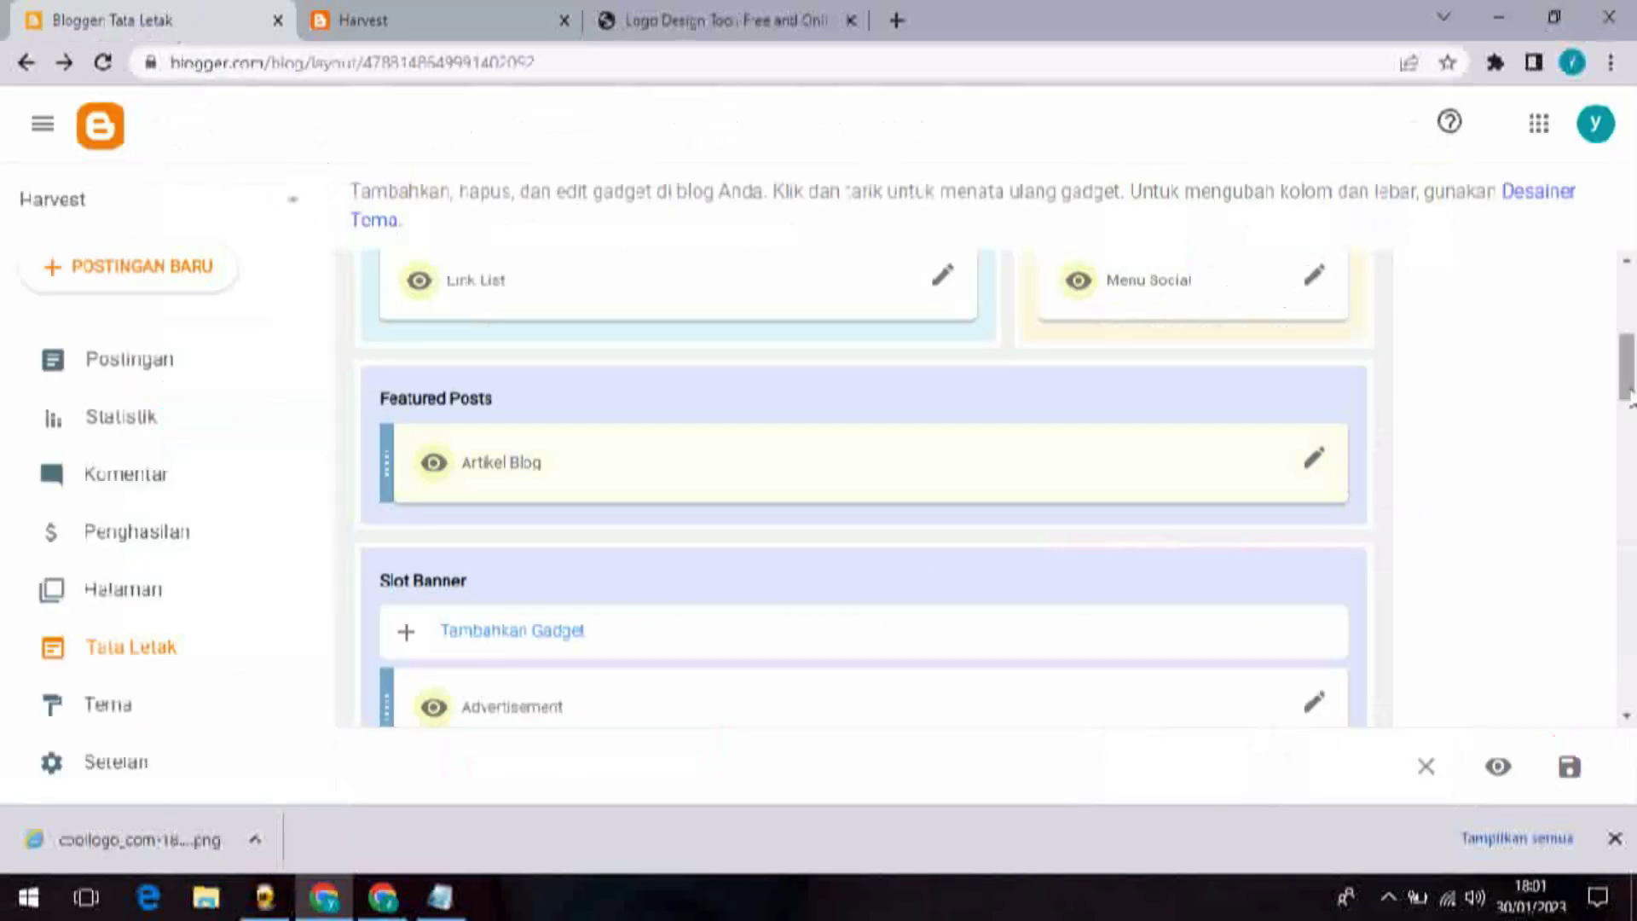
{"action": "scroll", "coordinate": [1629, 379], "scroll_direction": "down", "scroll_amount": 3}
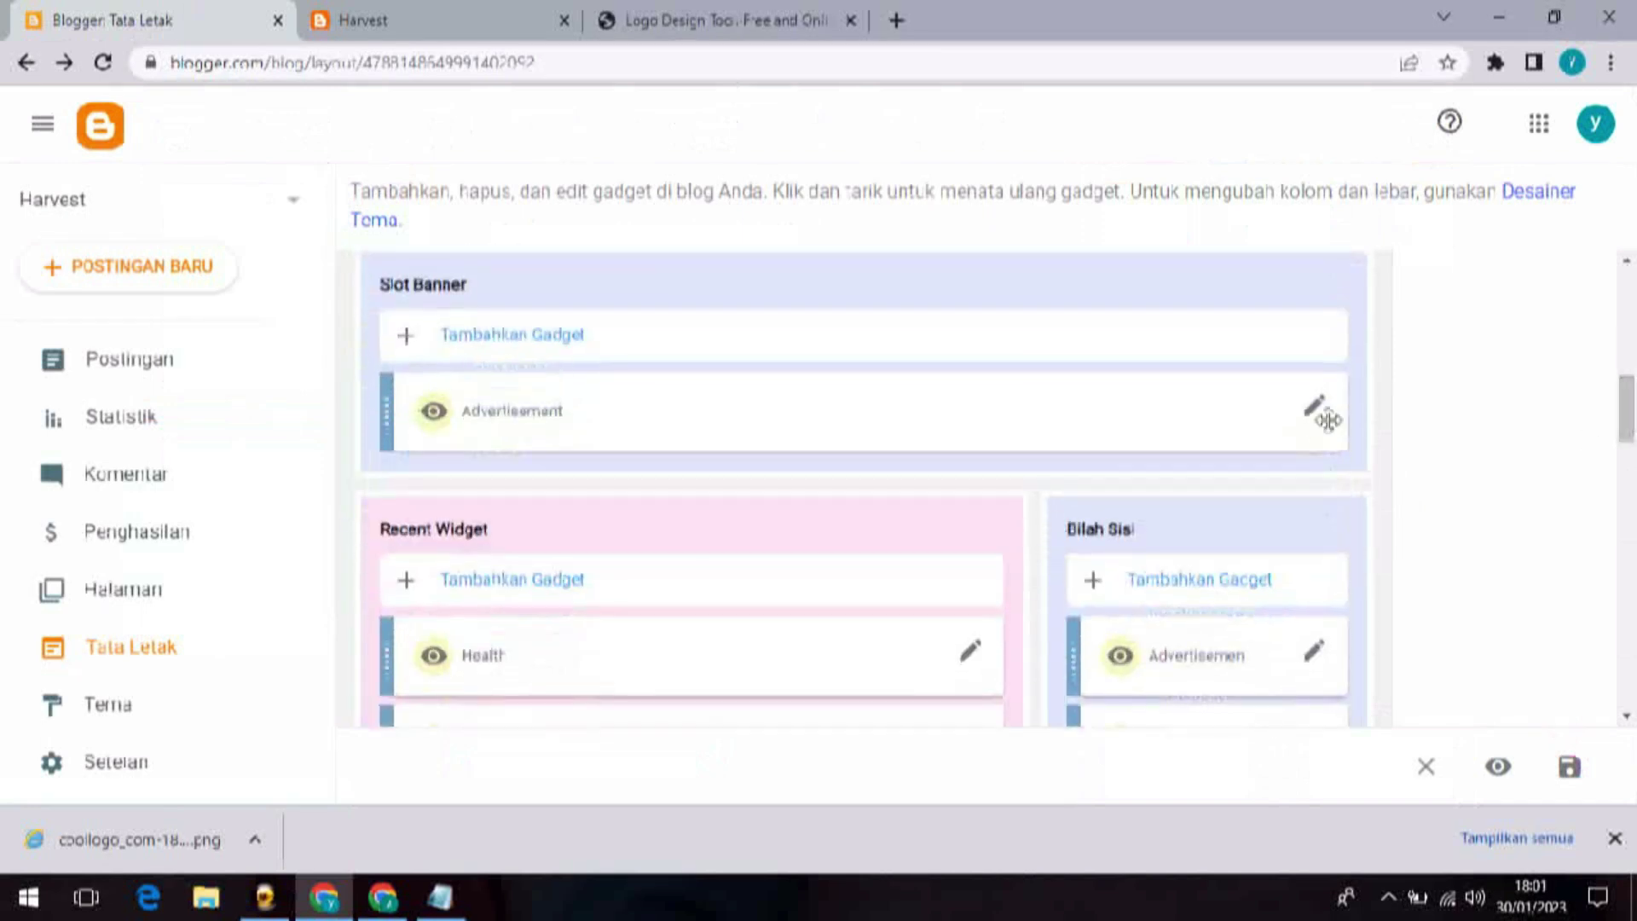
{"action": "left_click", "coordinate": [1314, 409]}
{"action": "left_click", "coordinate": [970, 534]}
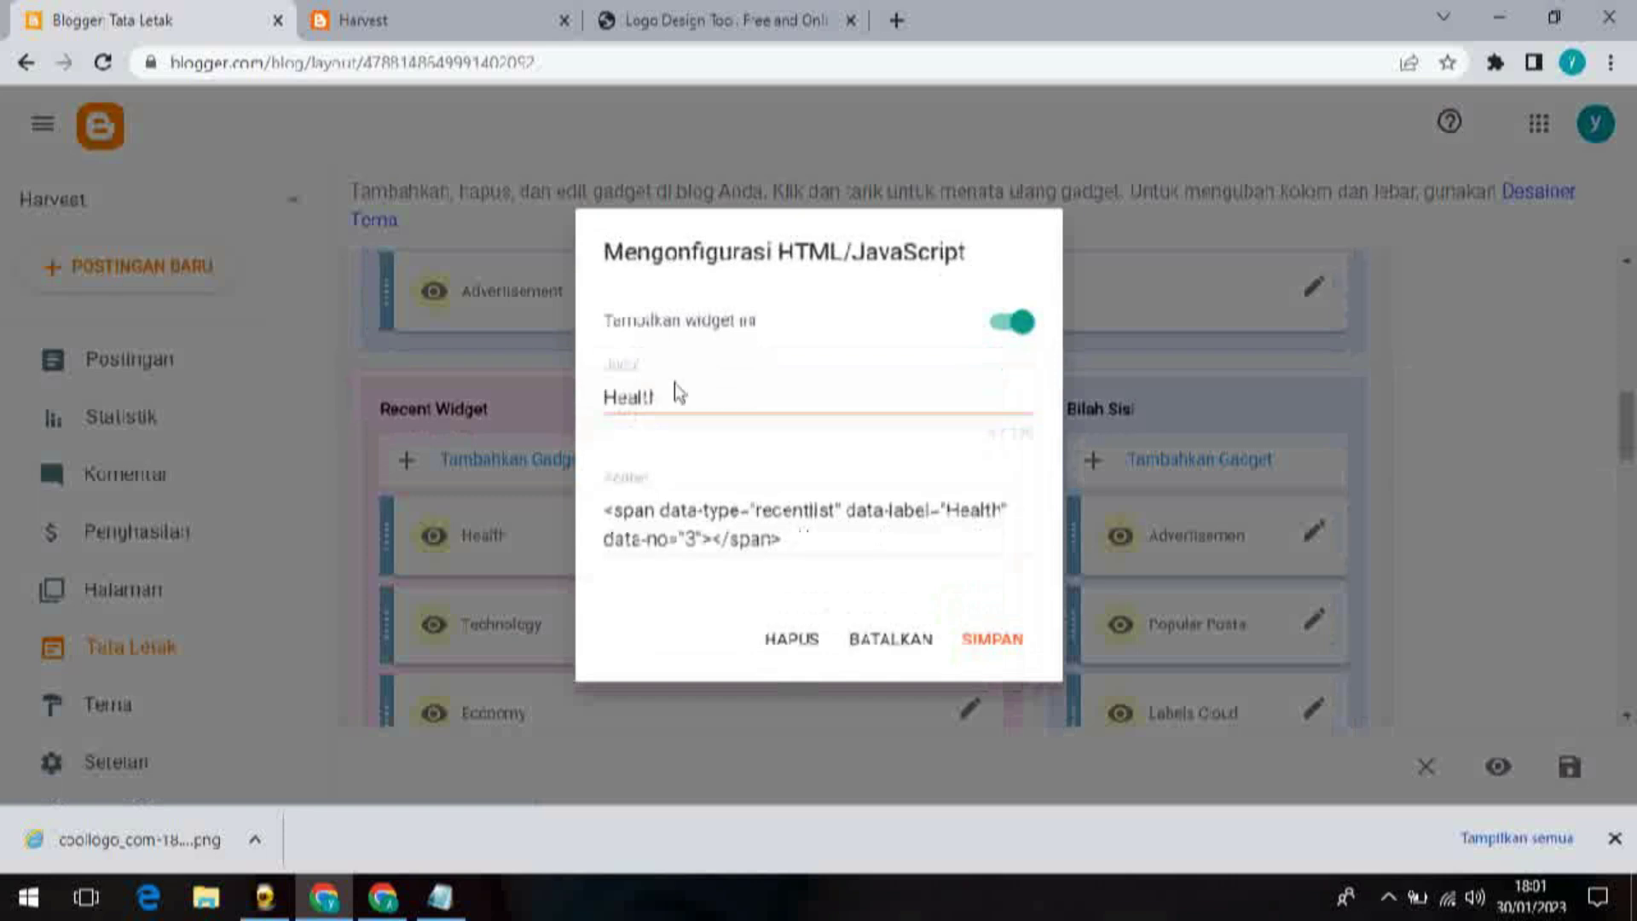
{"action": "left_click_drag", "start_coordinate": [679, 398], "coordinate": [597, 401]}
{"action": "key", "text": "BackSpace"}
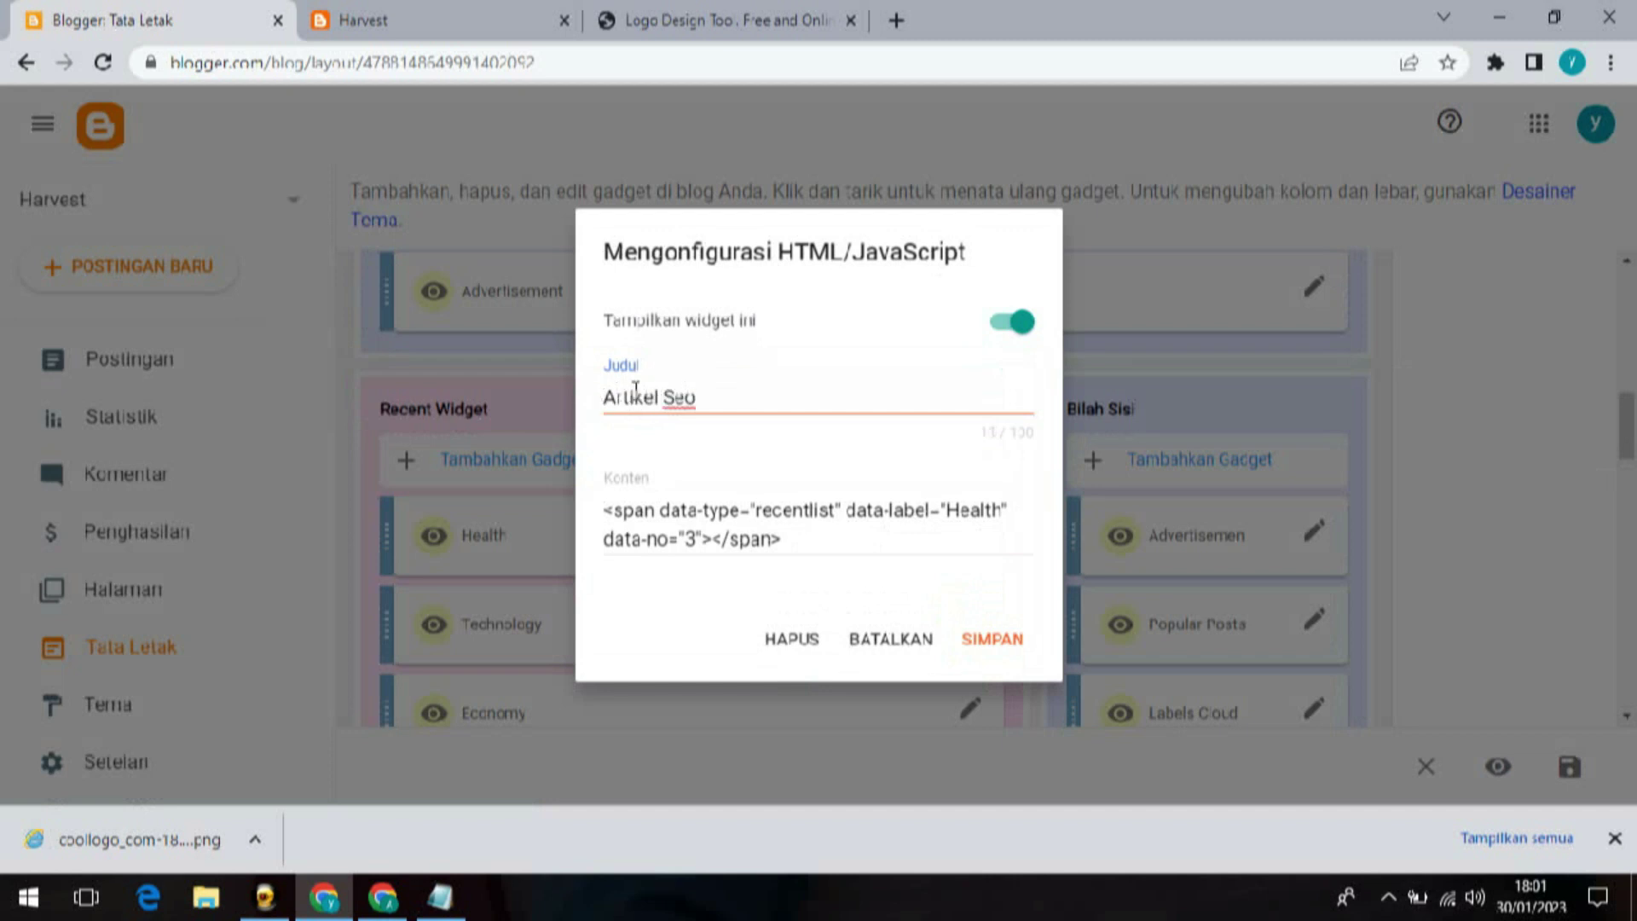
Step: Replace Health with Artikel Seo as the data-label in the recent widget code and save the gadget
{"action": "left_click", "coordinate": [1008, 512]}
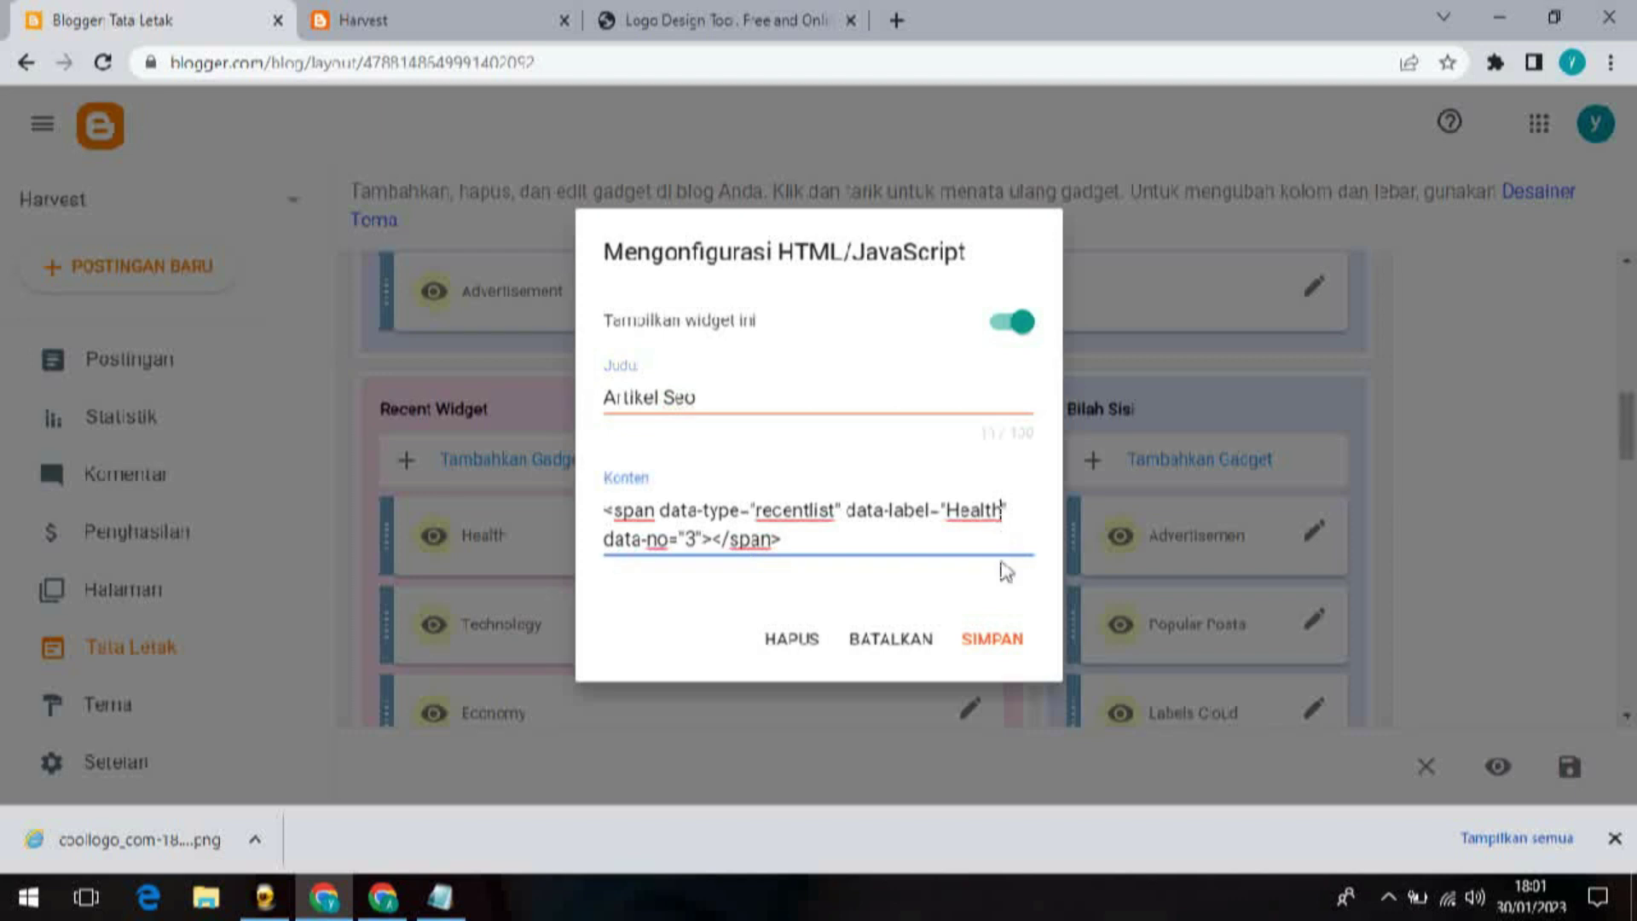
{"action": "key", "text": "BackSpace"}
{"action": "key", "text": "BackSpace"}
{"action": "key", "text": "BackSpace"}
{"action": "key", "text": "BackSpace"}
{"action": "type", "text": "Artikel Seo"}
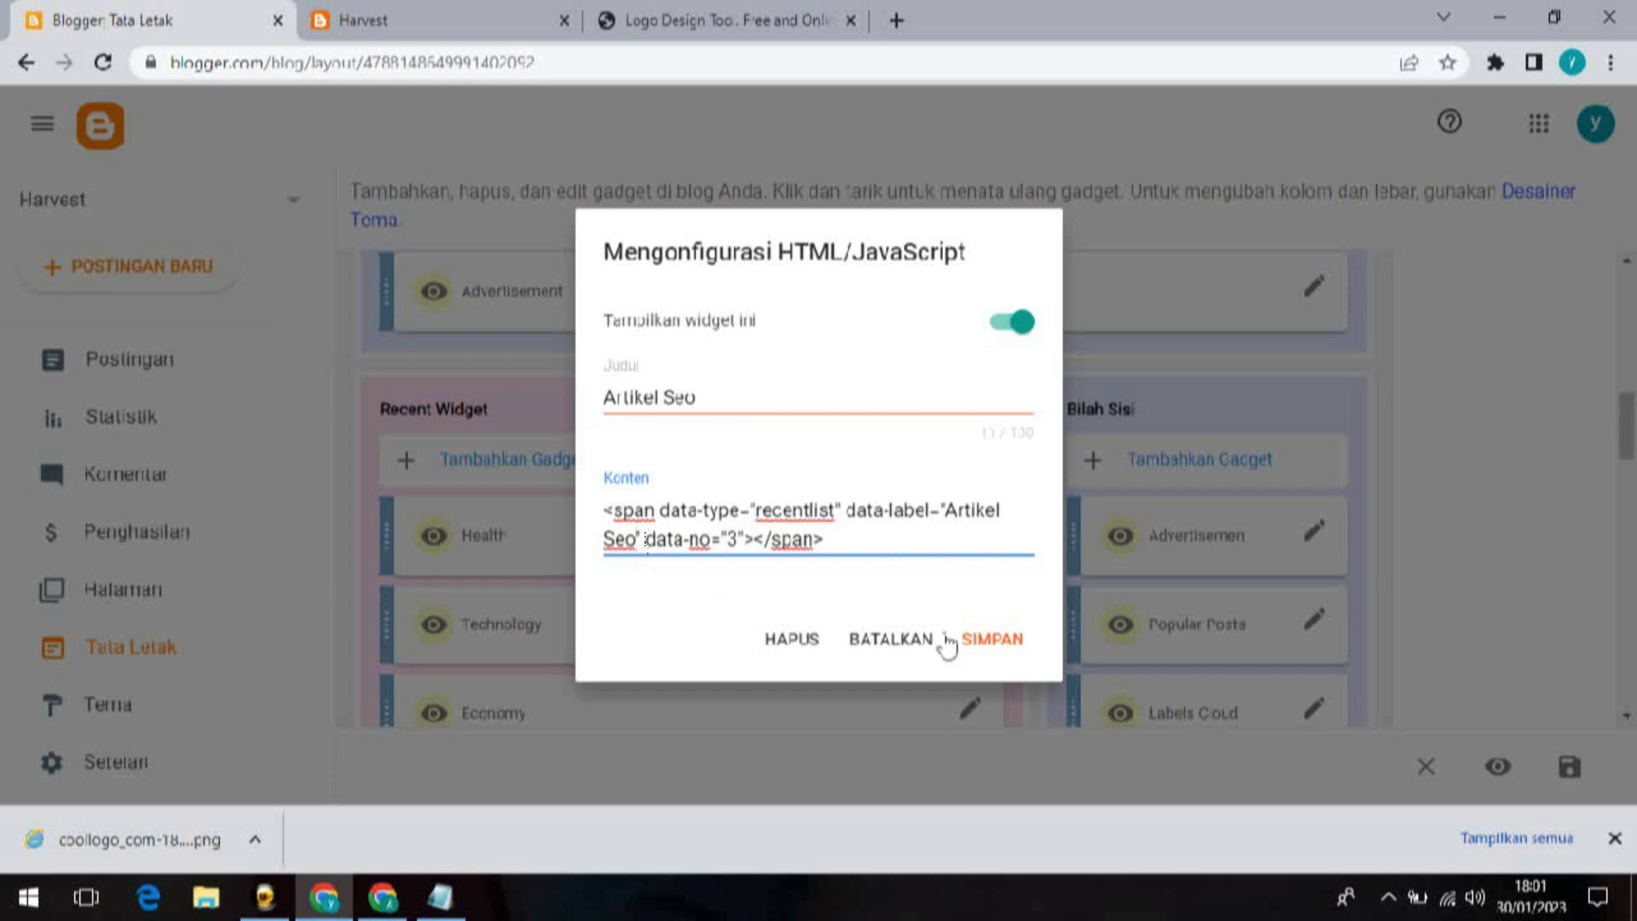
{"action": "left_click", "coordinate": [985, 645]}
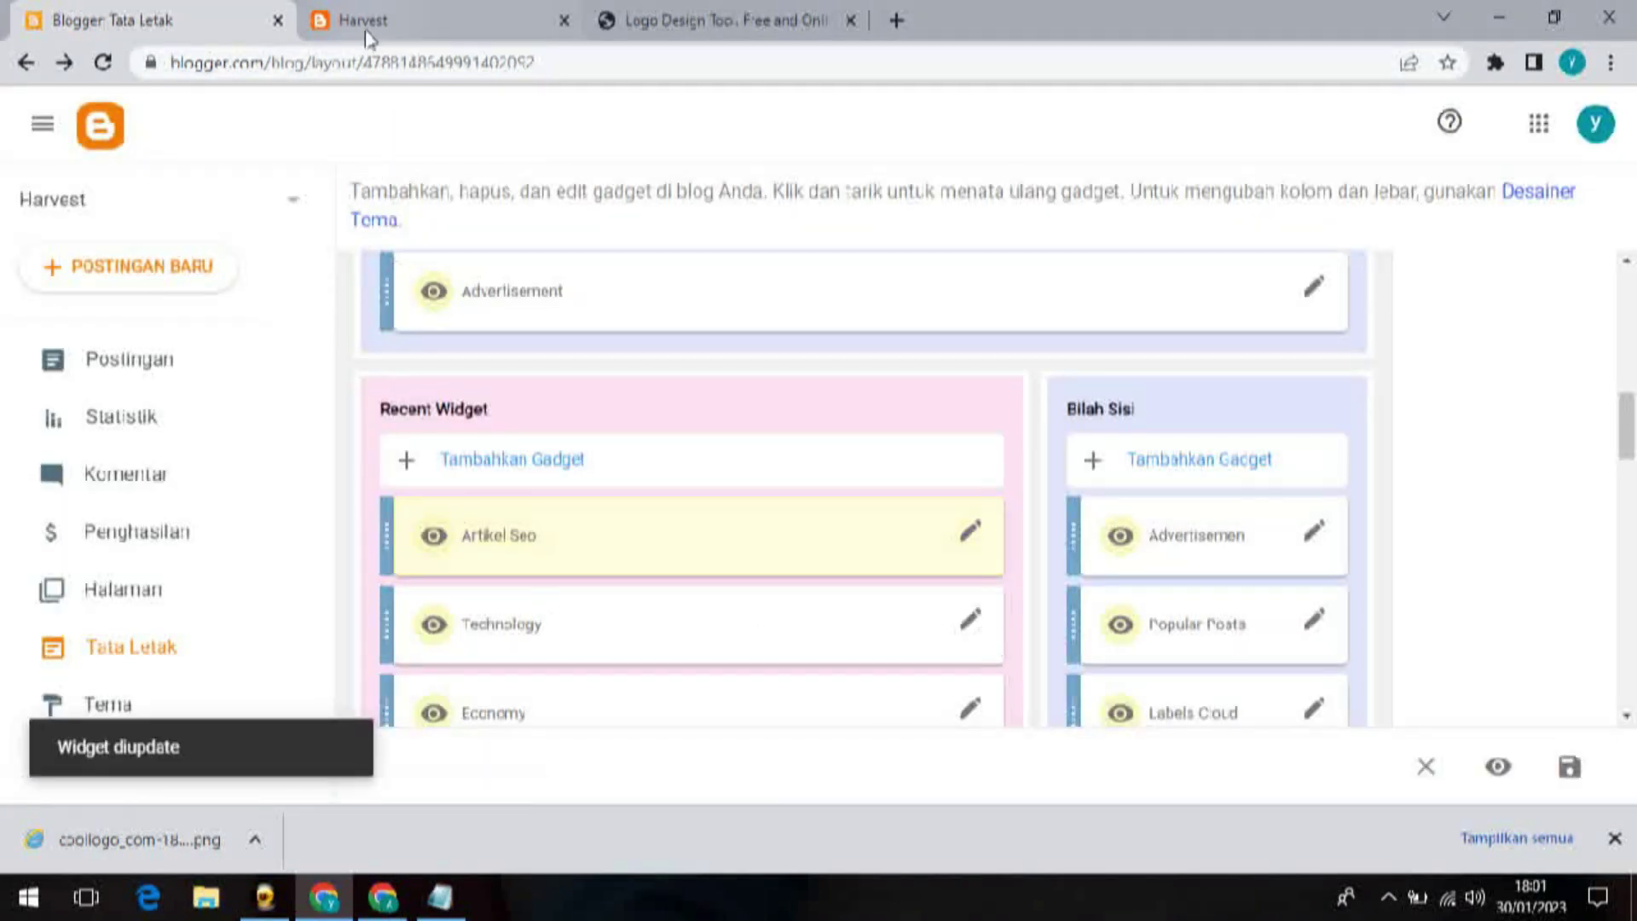
Step: Reload the live blog's home page and examine the Artikel Seo section, the remaining section headings and the label cloud
{"action": "left_click", "coordinate": [414, 21]}
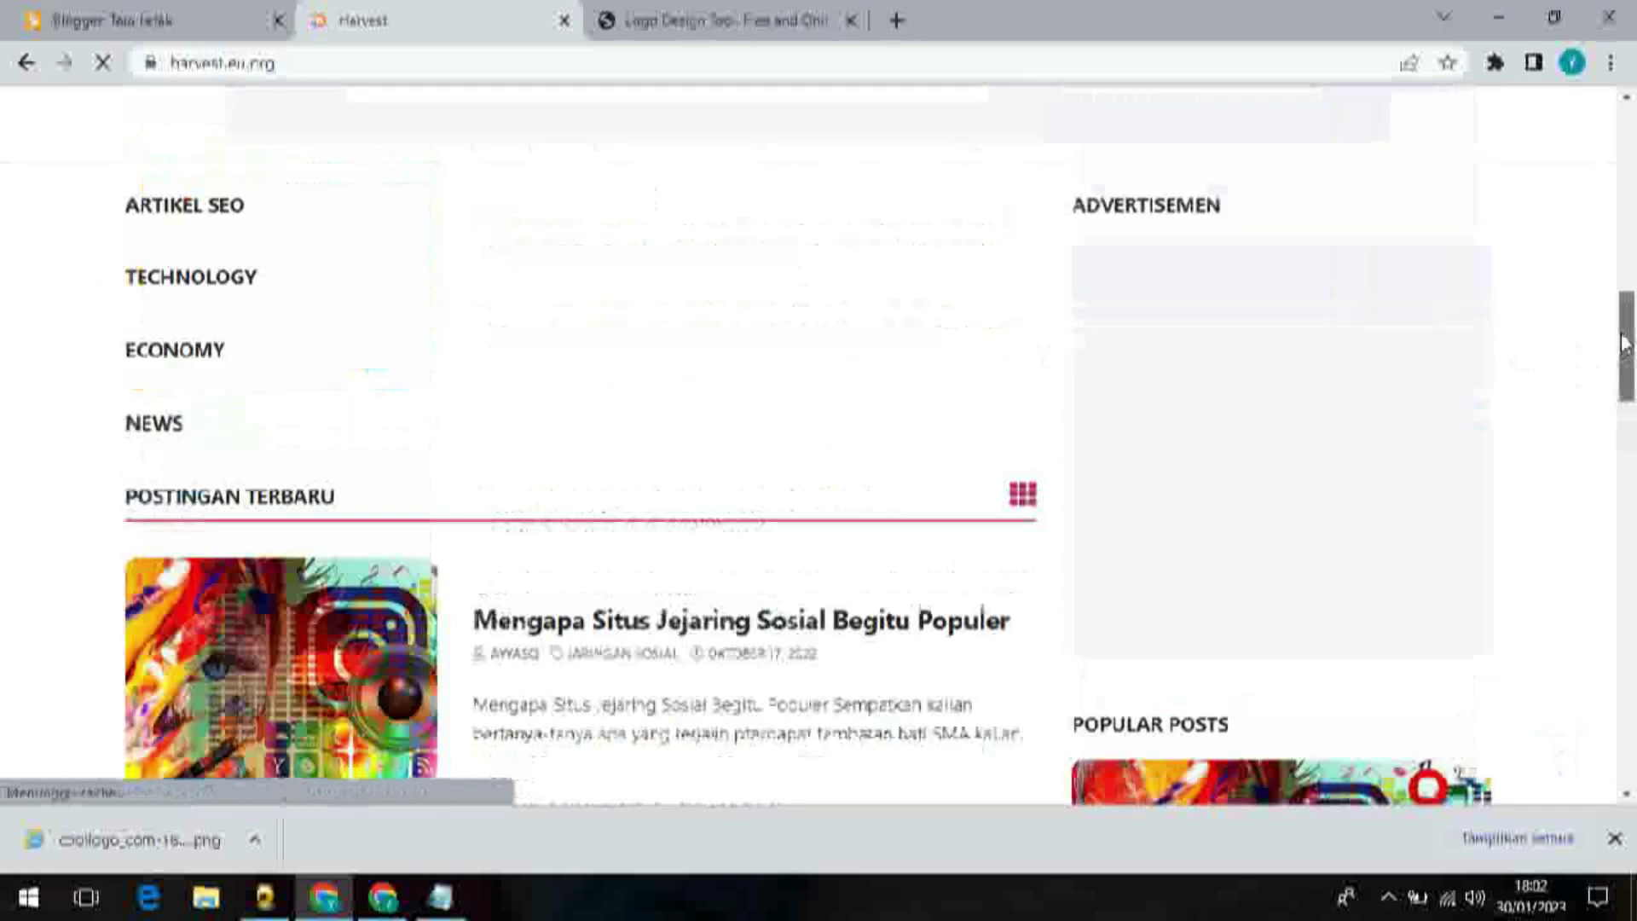
{"action": "scroll", "coordinate": [1631, 345], "scroll_direction": "up", "scroll_amount": 9}
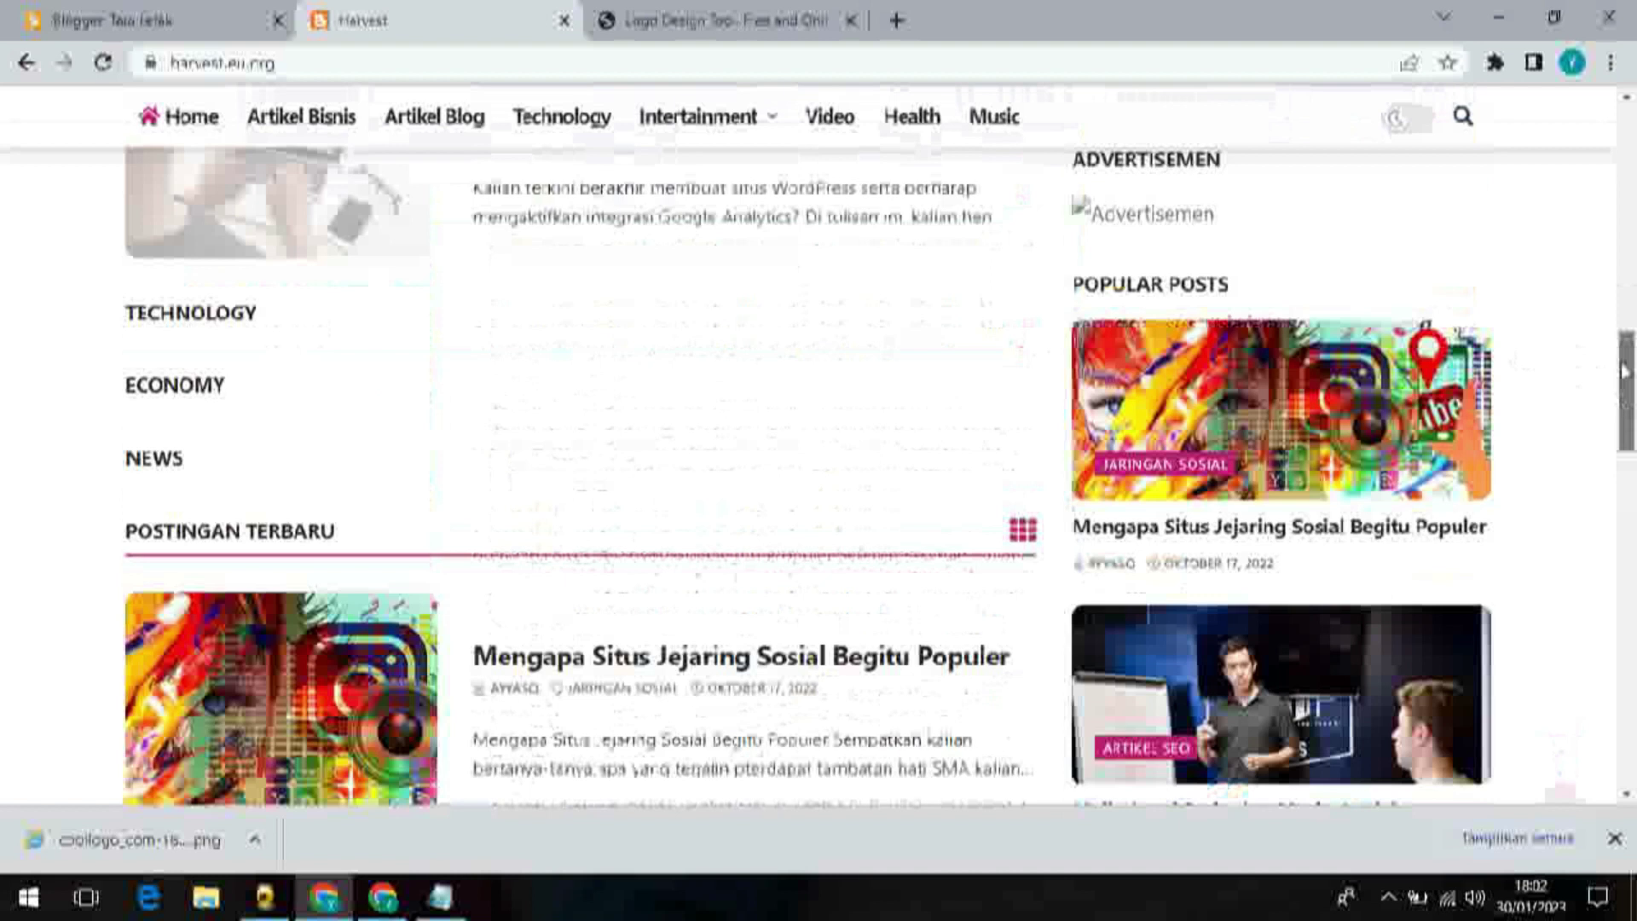
{"action": "scroll", "coordinate": [1631, 284], "scroll_direction": "up", "scroll_amount": 8}
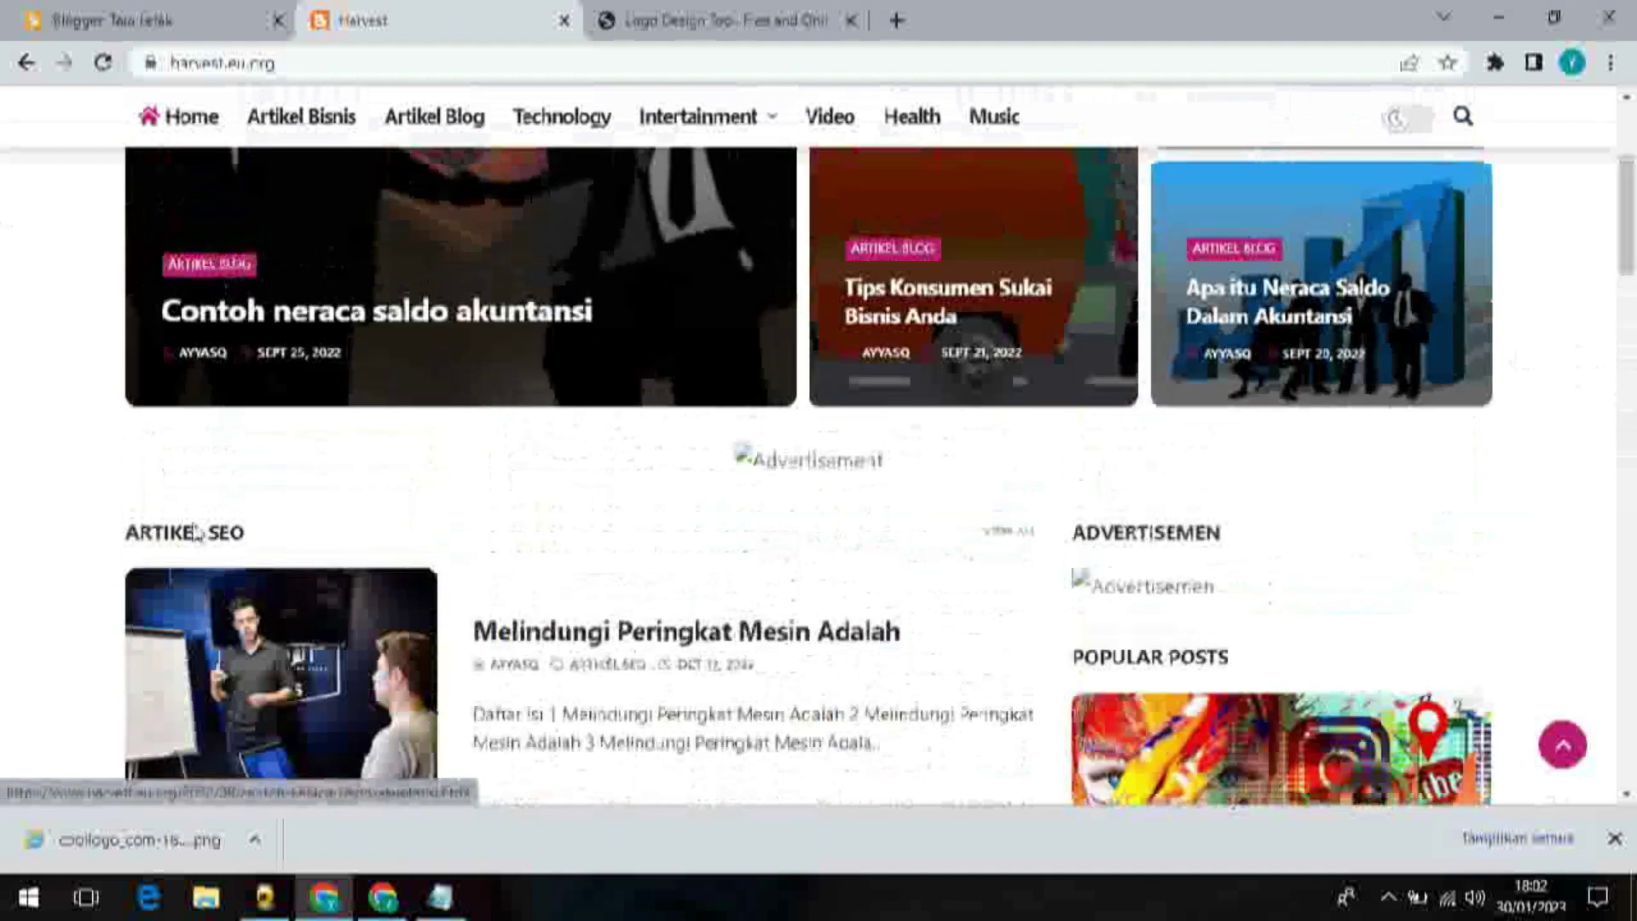
{"action": "scroll", "coordinate": [732, 529], "scroll_direction": "down", "scroll_amount": 8}
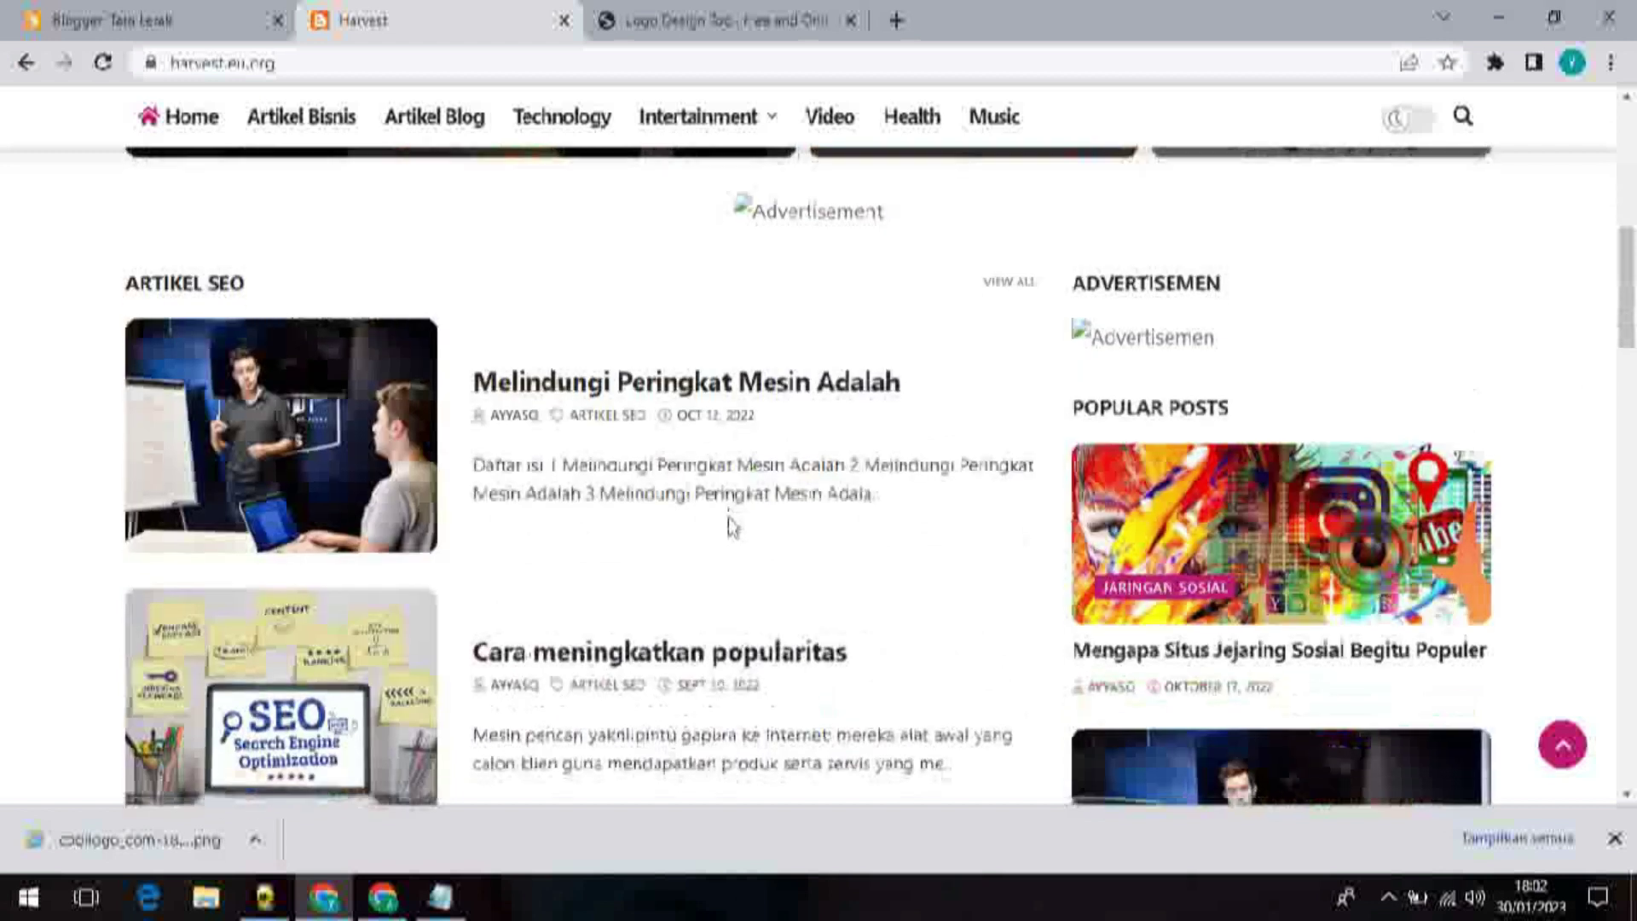
{"action": "scroll", "coordinate": [732, 520], "scroll_direction": "down", "scroll_amount": 3}
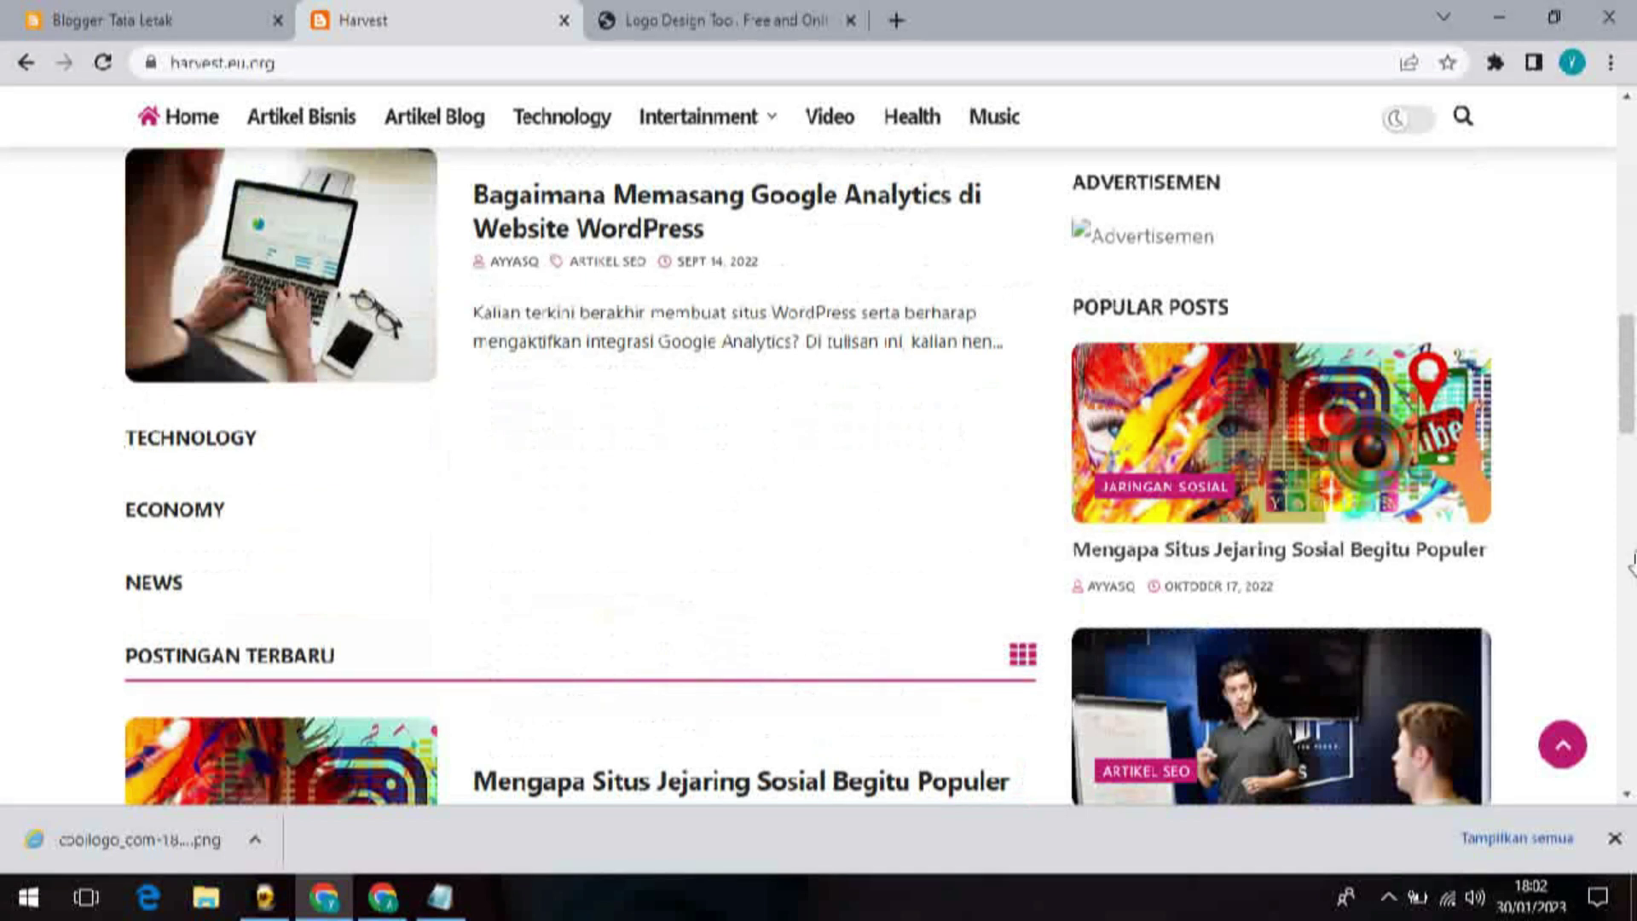
{"action": "left_click_drag", "start_coordinate": [1631, 384], "coordinate": [1576, 639]}
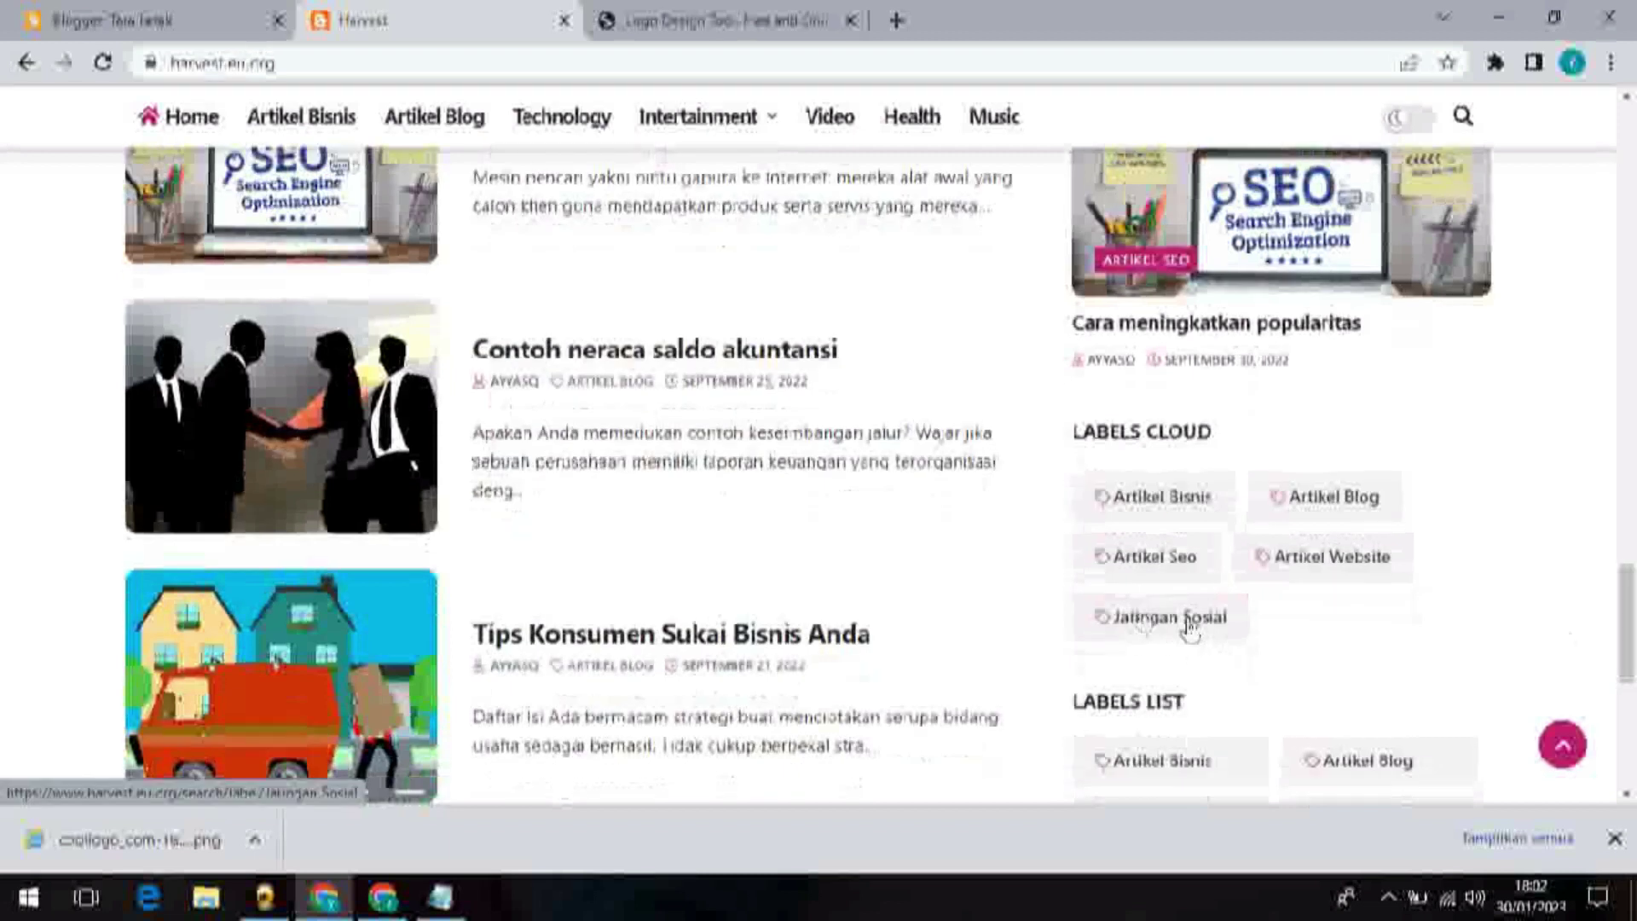
Step: Open the Technology gadget under Recent Widget in the layout editor and replace its title with Jaringan Sosial
{"action": "left_click", "coordinate": [147, 12]}
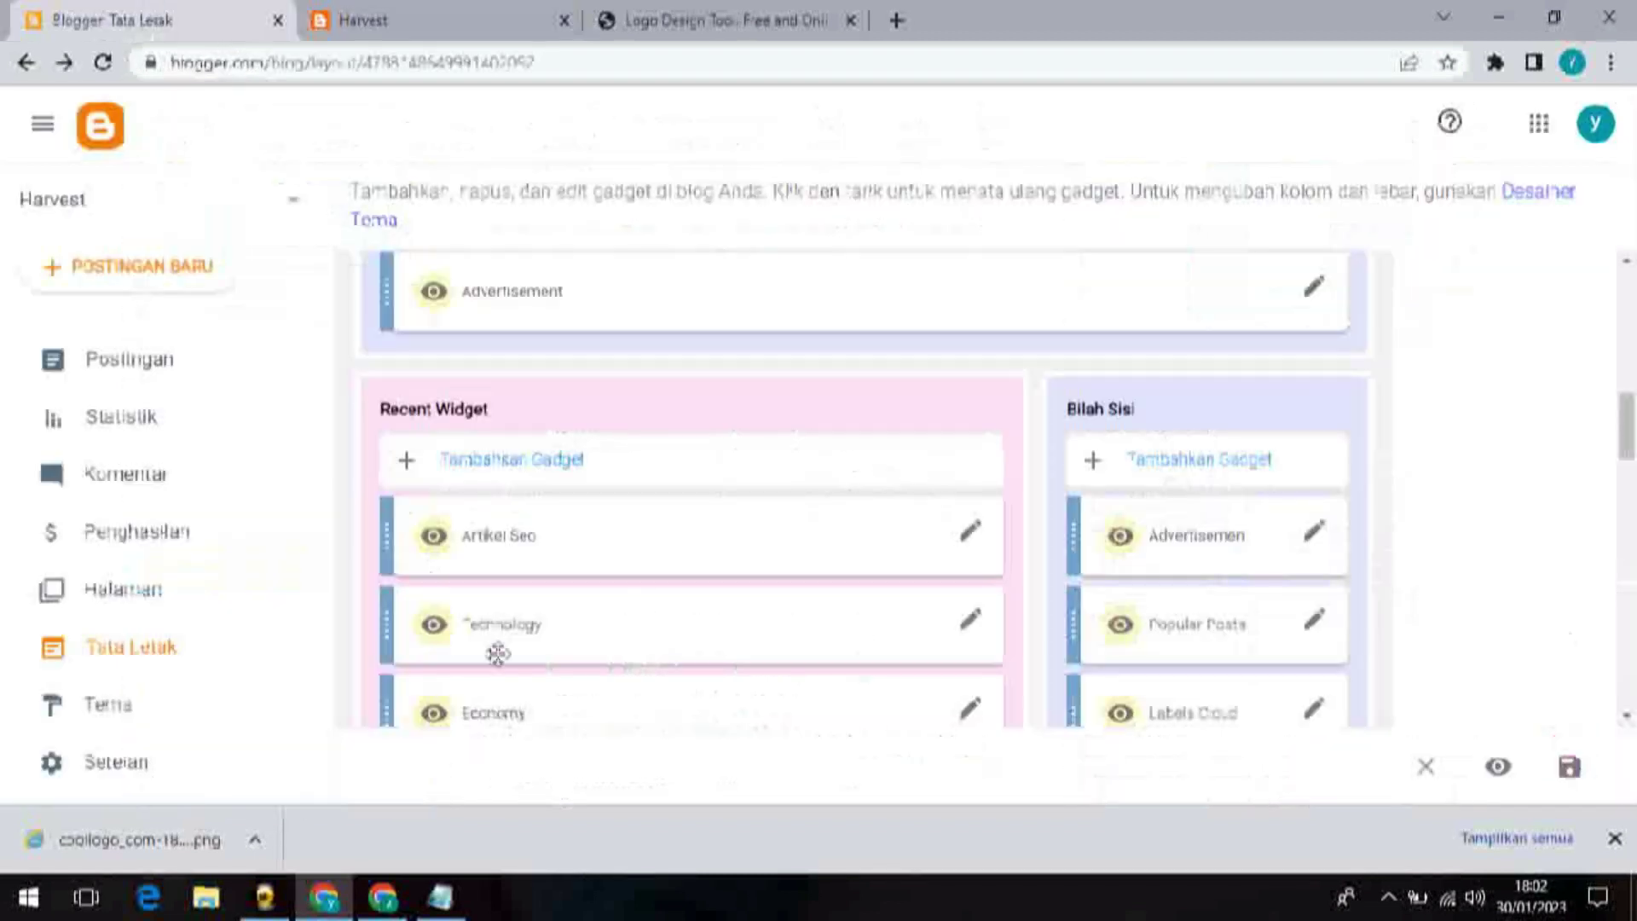
{"action": "left_click", "coordinate": [970, 628]}
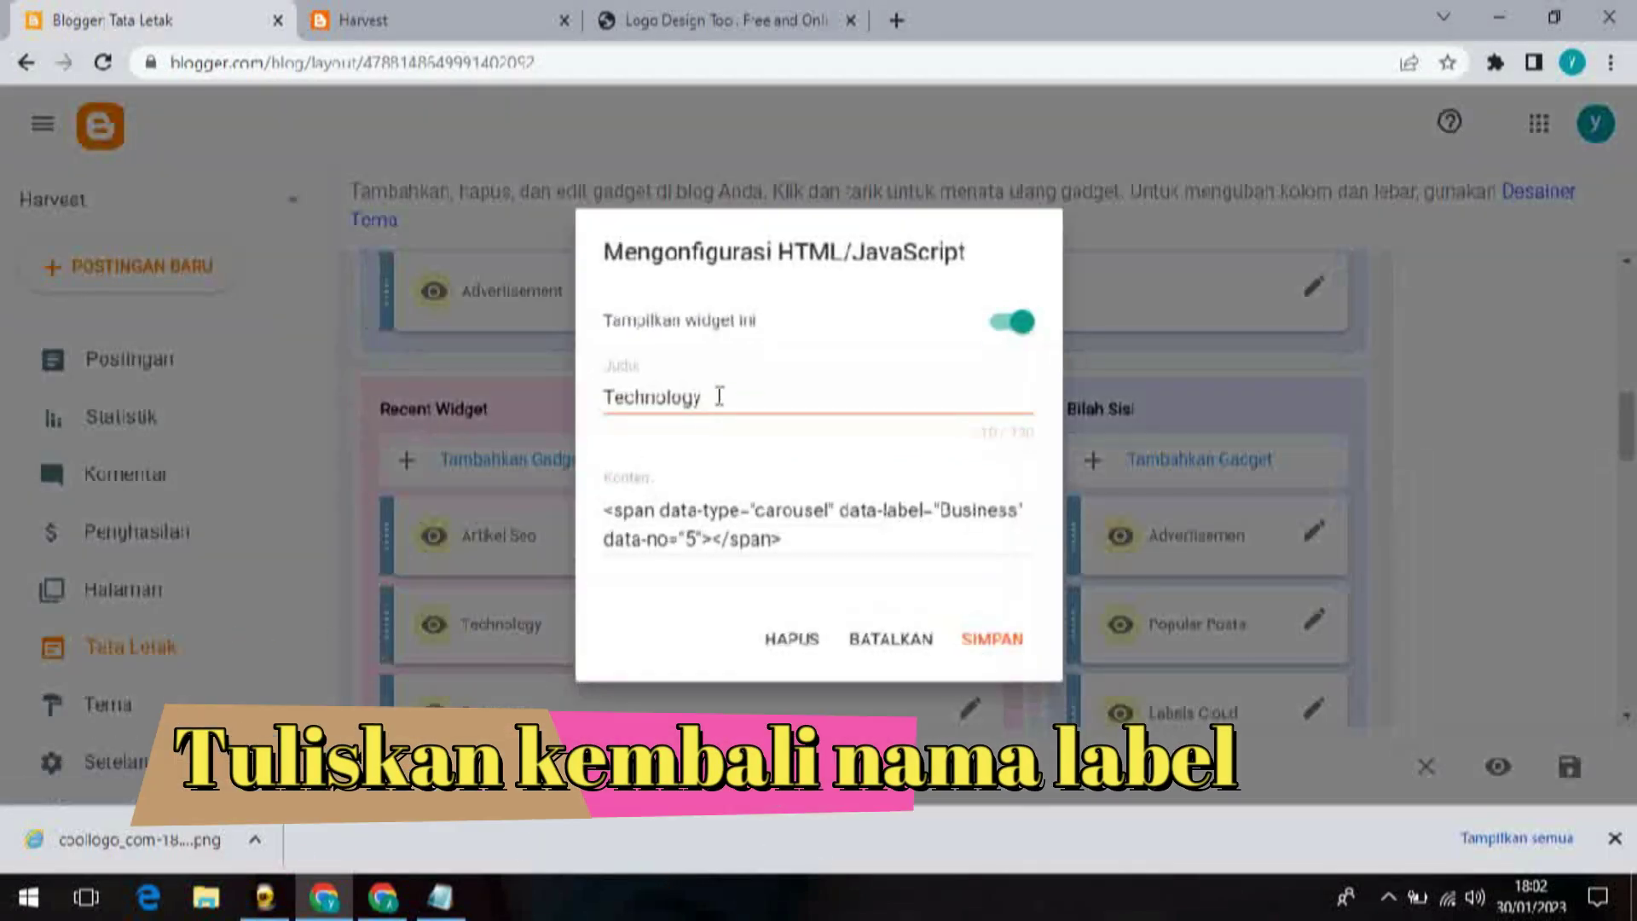
{"action": "left_click_drag", "start_coordinate": [720, 397], "coordinate": [592, 402]}
{"action": "key", "text": "BackSpace"}
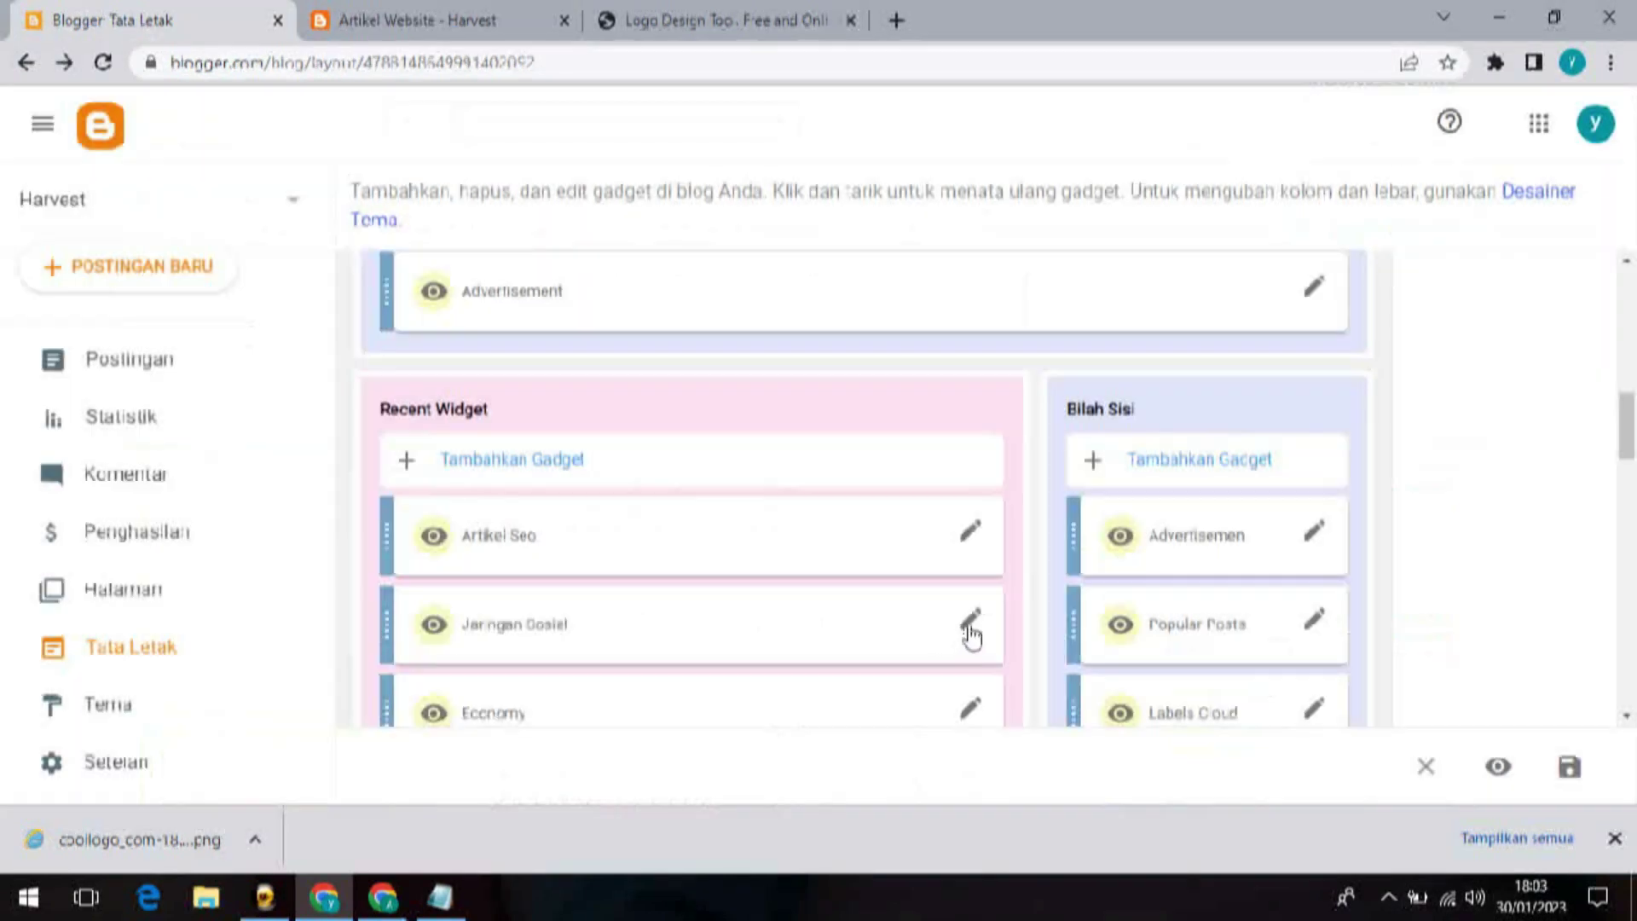
Step: Reopen the second Recent Widget gadget, change its title to Artikel Website and copy the new title
{"action": "left_click", "coordinate": [969, 627]}
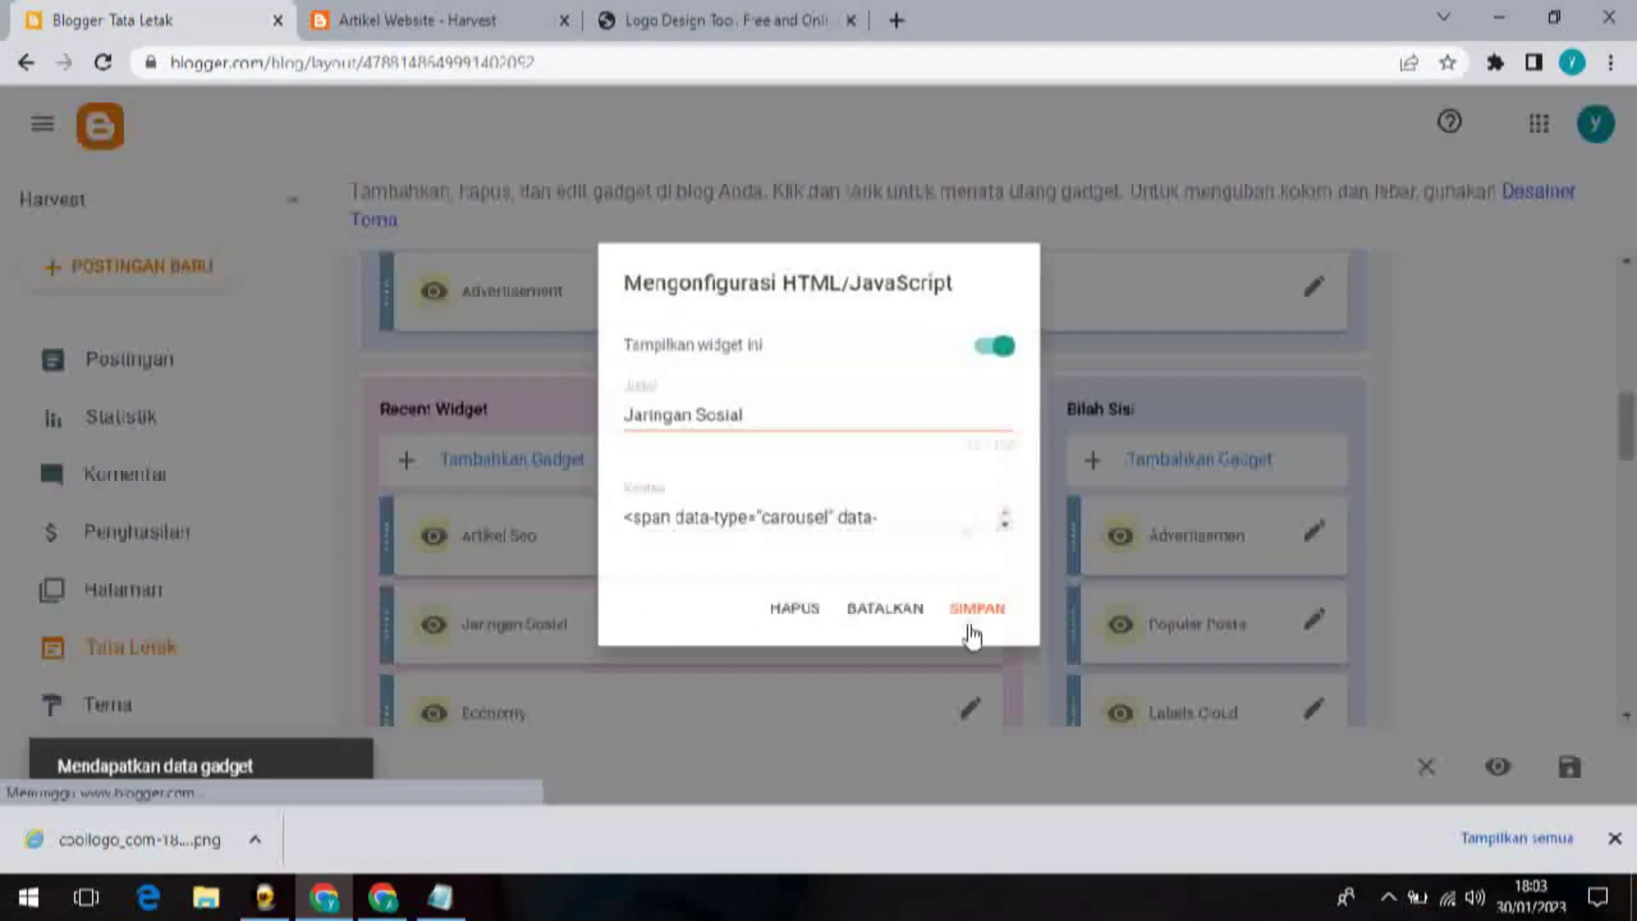
{"action": "left_click_drag", "start_coordinate": [761, 410], "coordinate": [587, 409]}
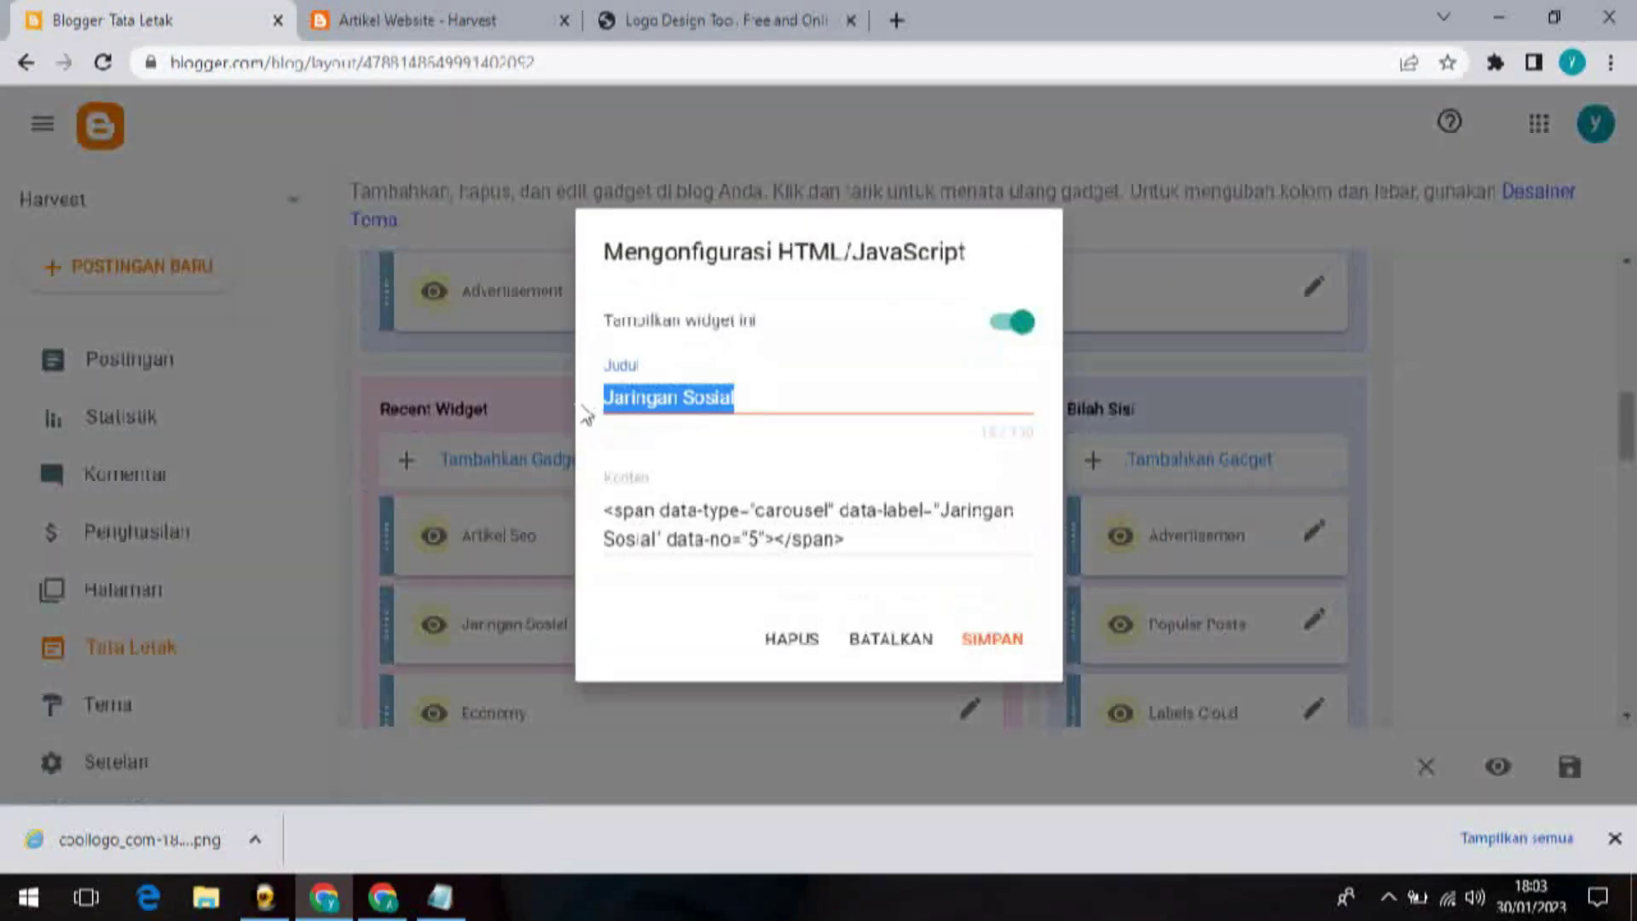
{"action": "key", "text": "BackSpace"}
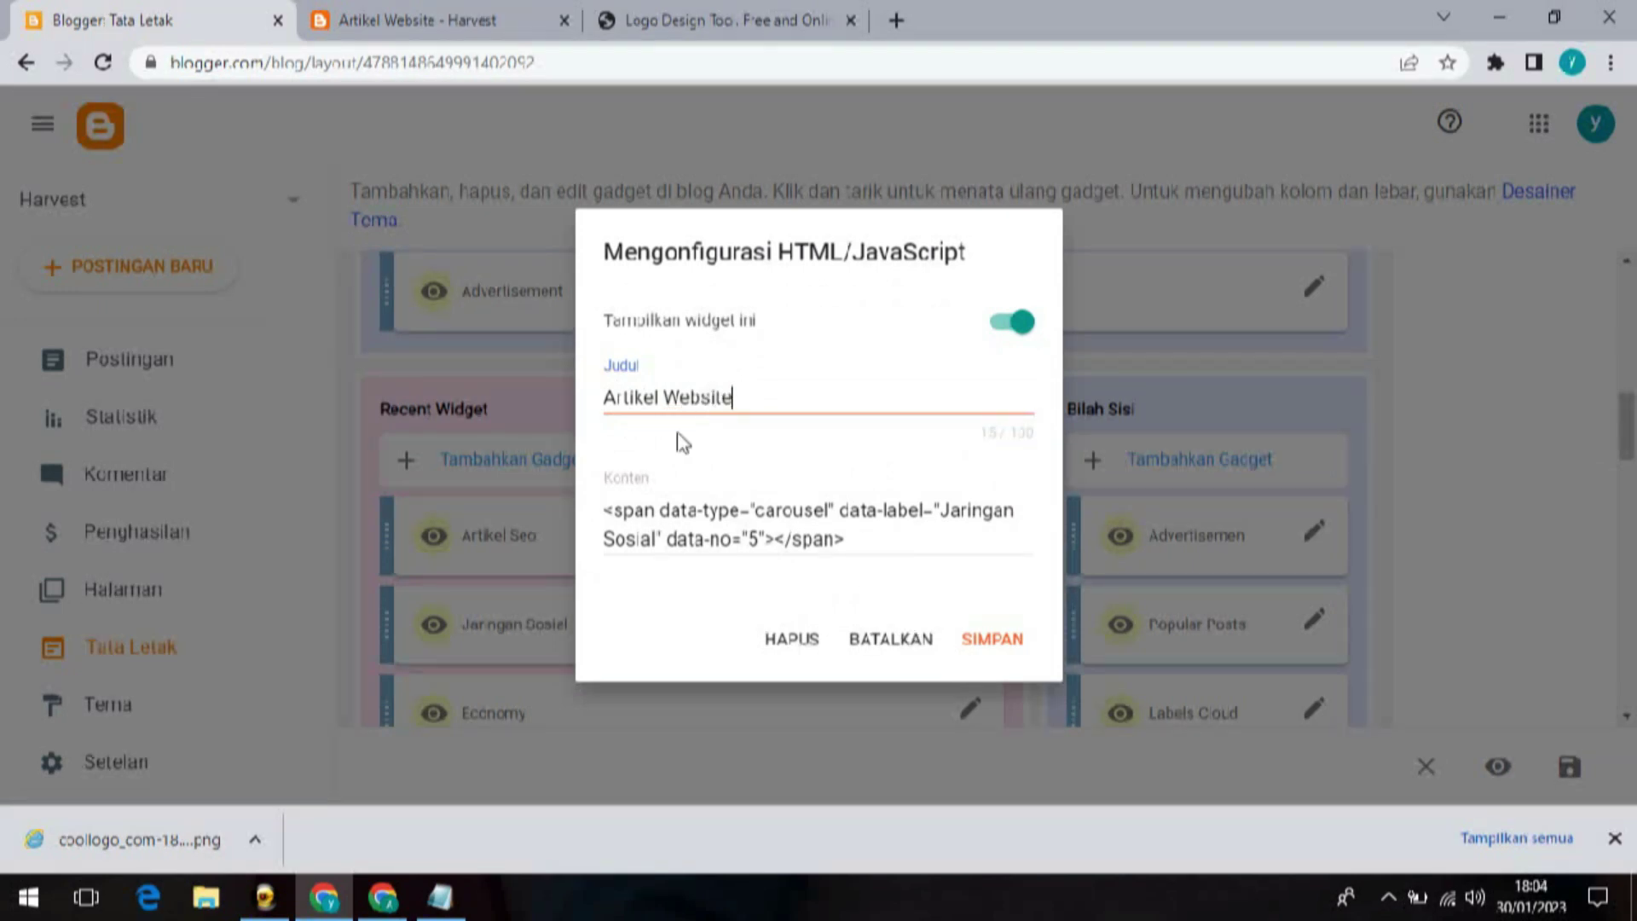
{"action": "triple_click", "coordinate": [714, 399]}
{"action": "key", "text": "ctrl+c"}
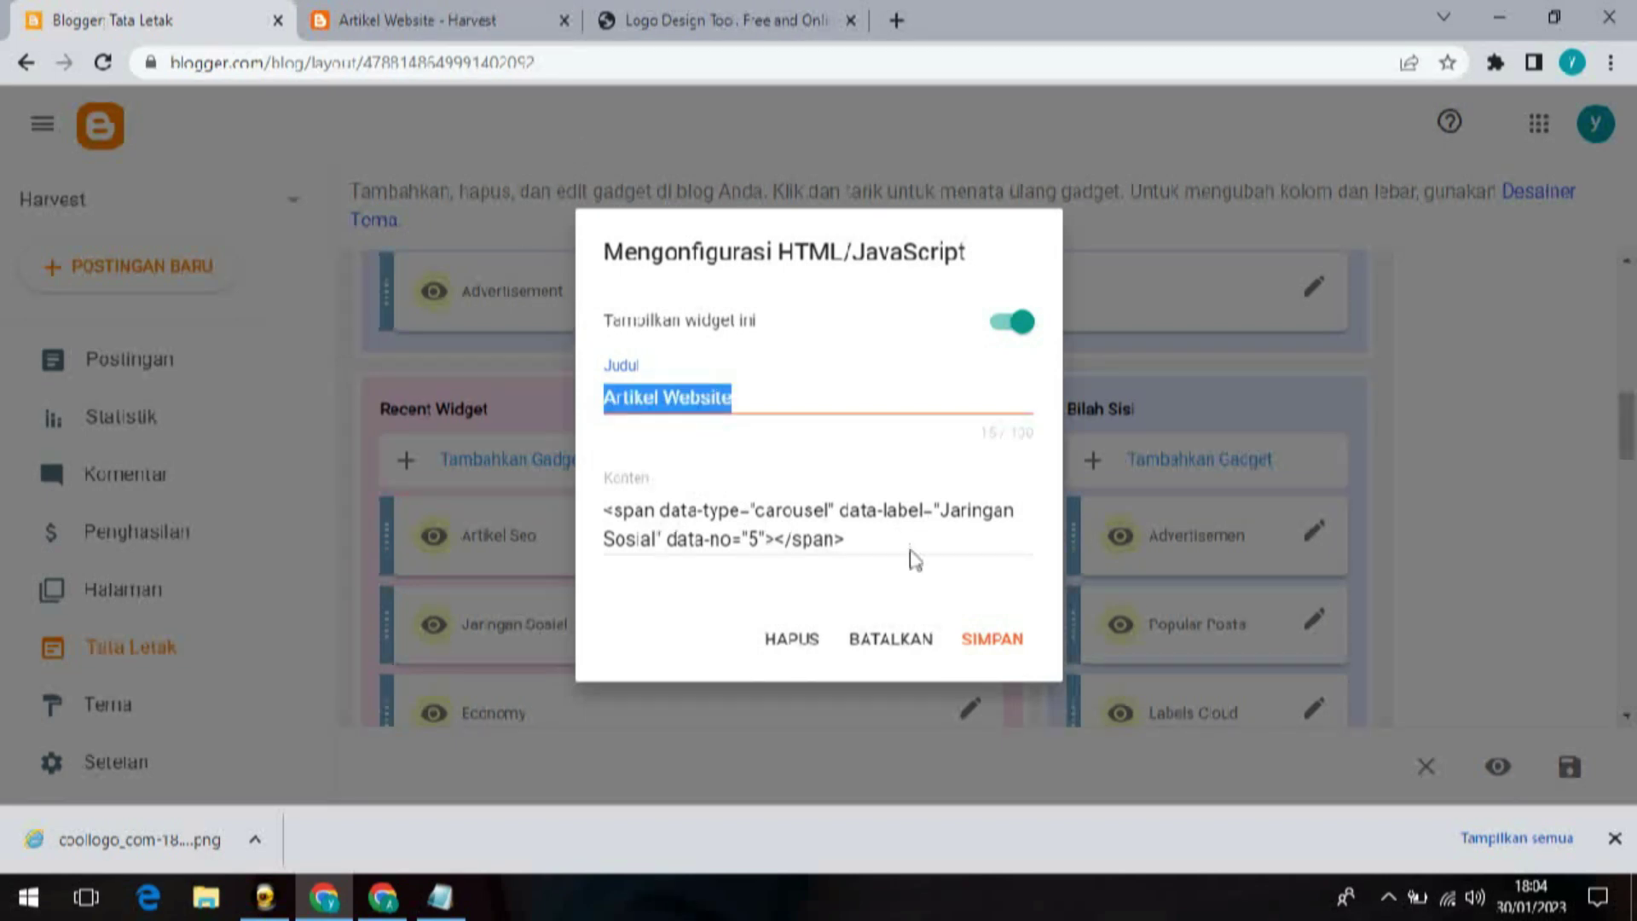
Step: Replace Jaringan Sosial with Artikel Website as the data-label in the carousel code and save the gadget
{"action": "left_click_drag", "start_coordinate": [940, 510], "coordinate": [654, 541]}
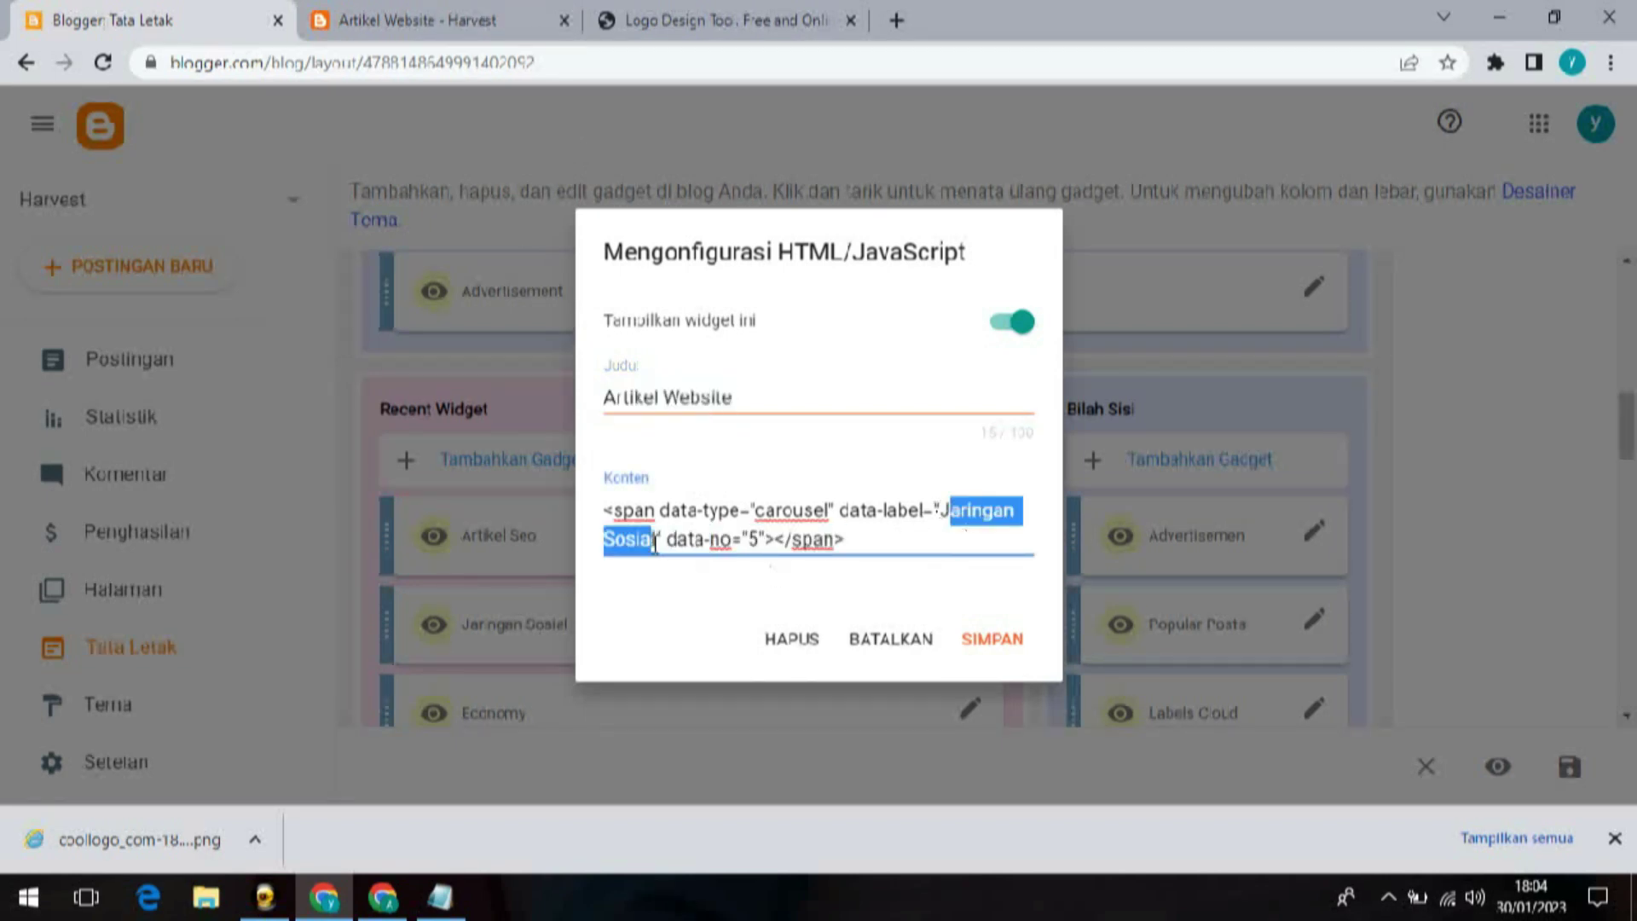
{"action": "key", "text": "ctrl+v"}
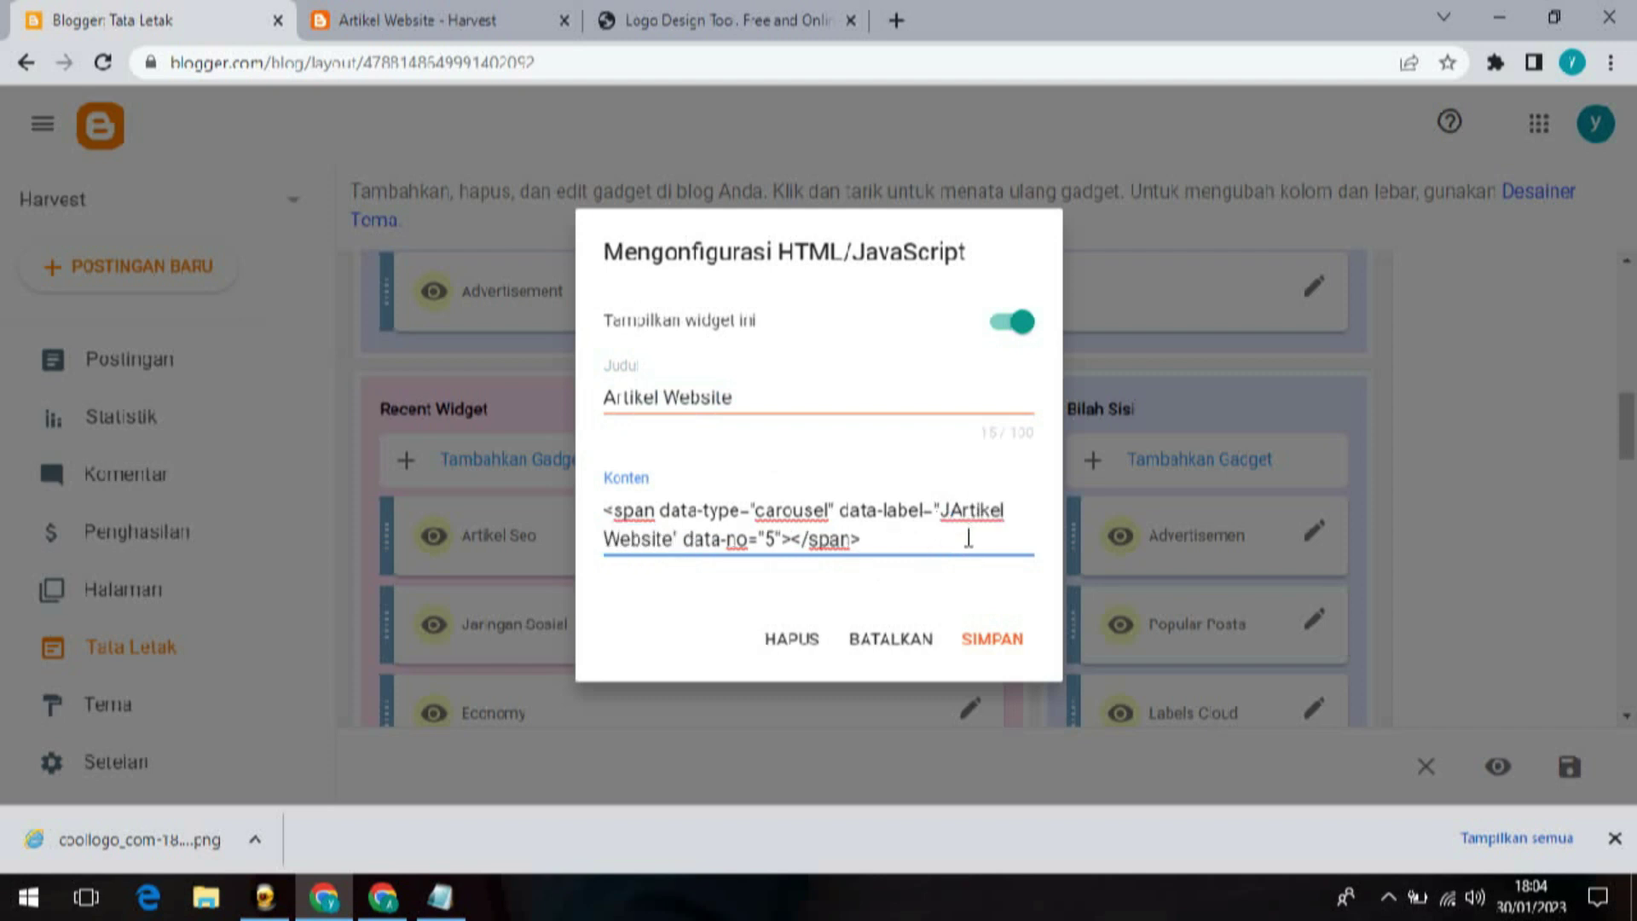
{"action": "left_click", "coordinate": [957, 511]}
{"action": "key", "text": "BackSpace"}
{"action": "left_click", "coordinate": [990, 639]}
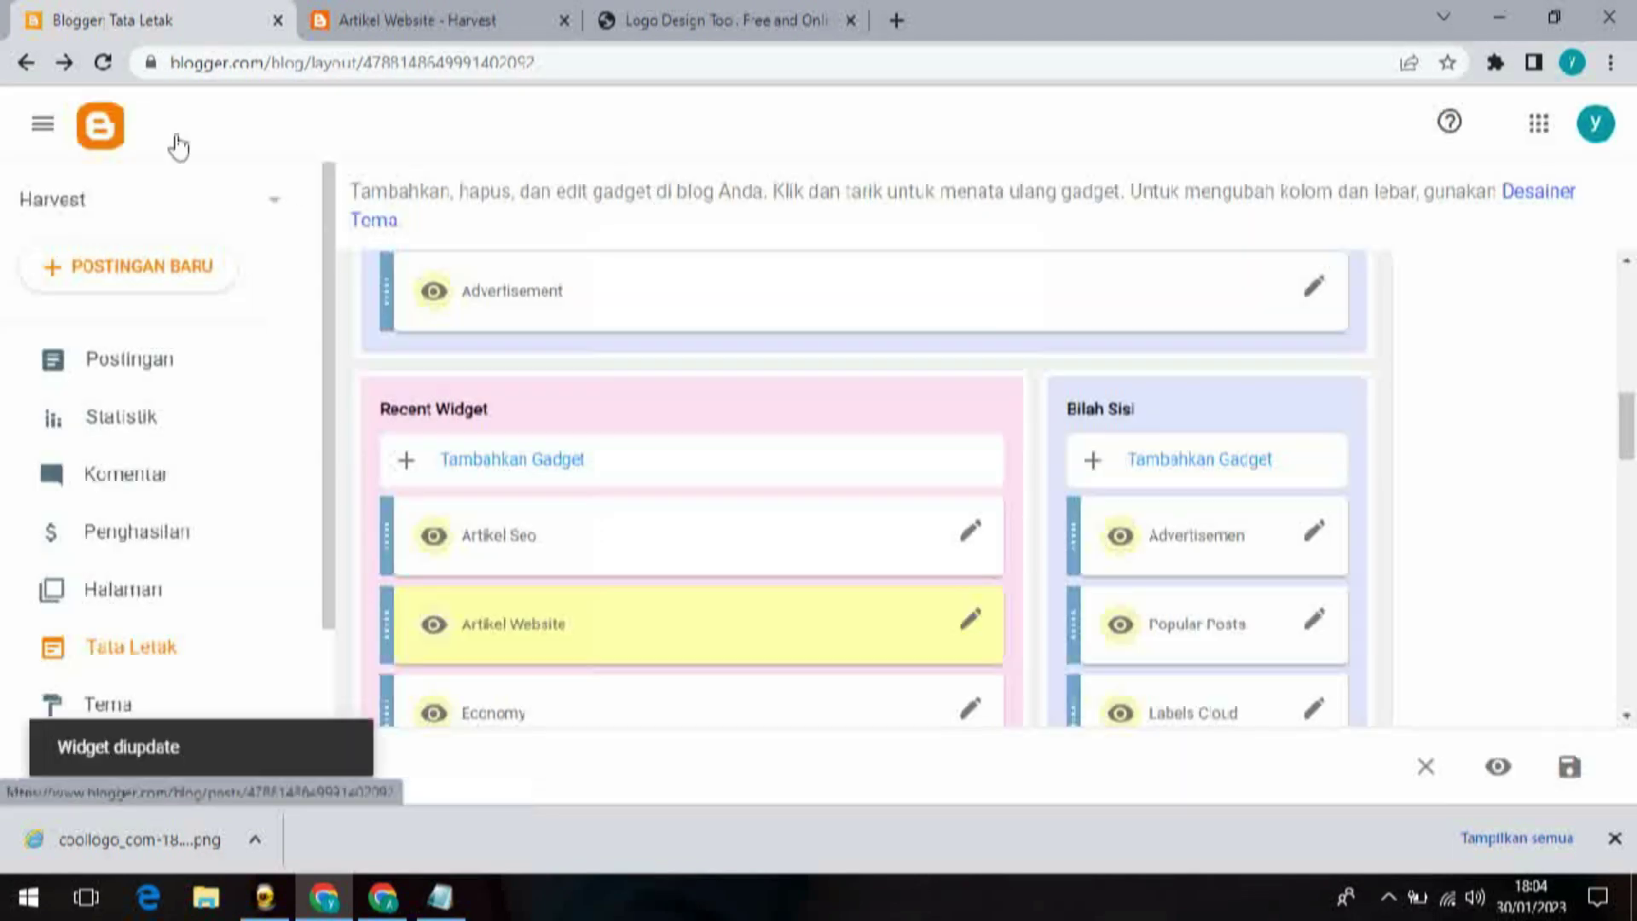
Step: Reload the live blog's home page, browse the Artikel Website carousel and examine the headings below it and the label cloud
{"action": "left_click", "coordinate": [398, 15]}
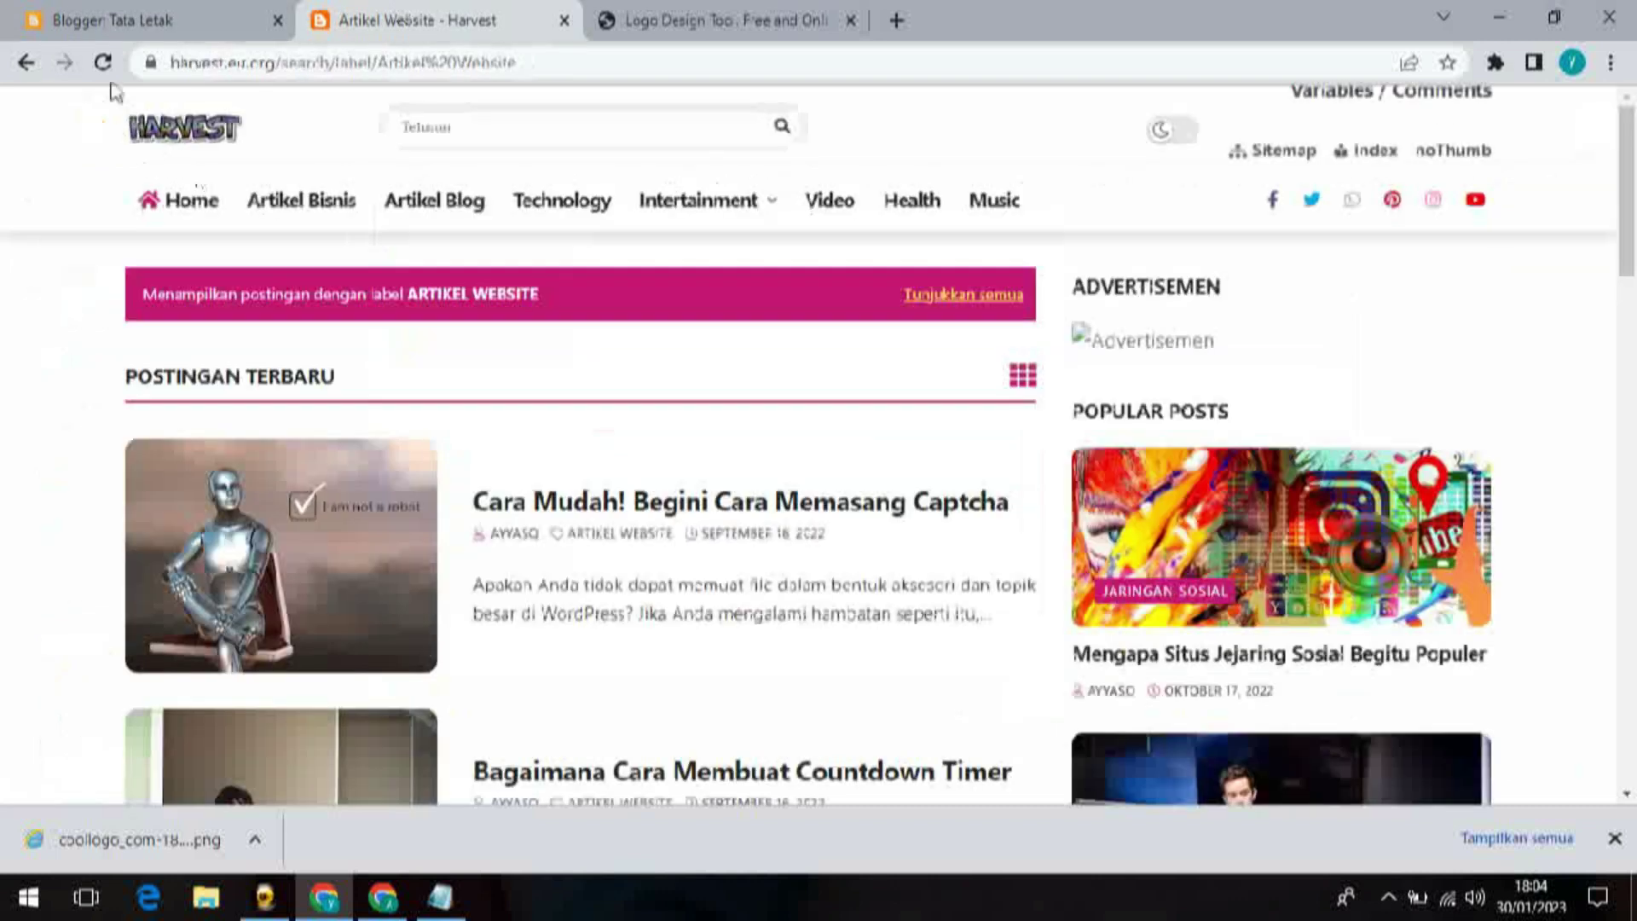
{"action": "left_click", "coordinate": [189, 204]}
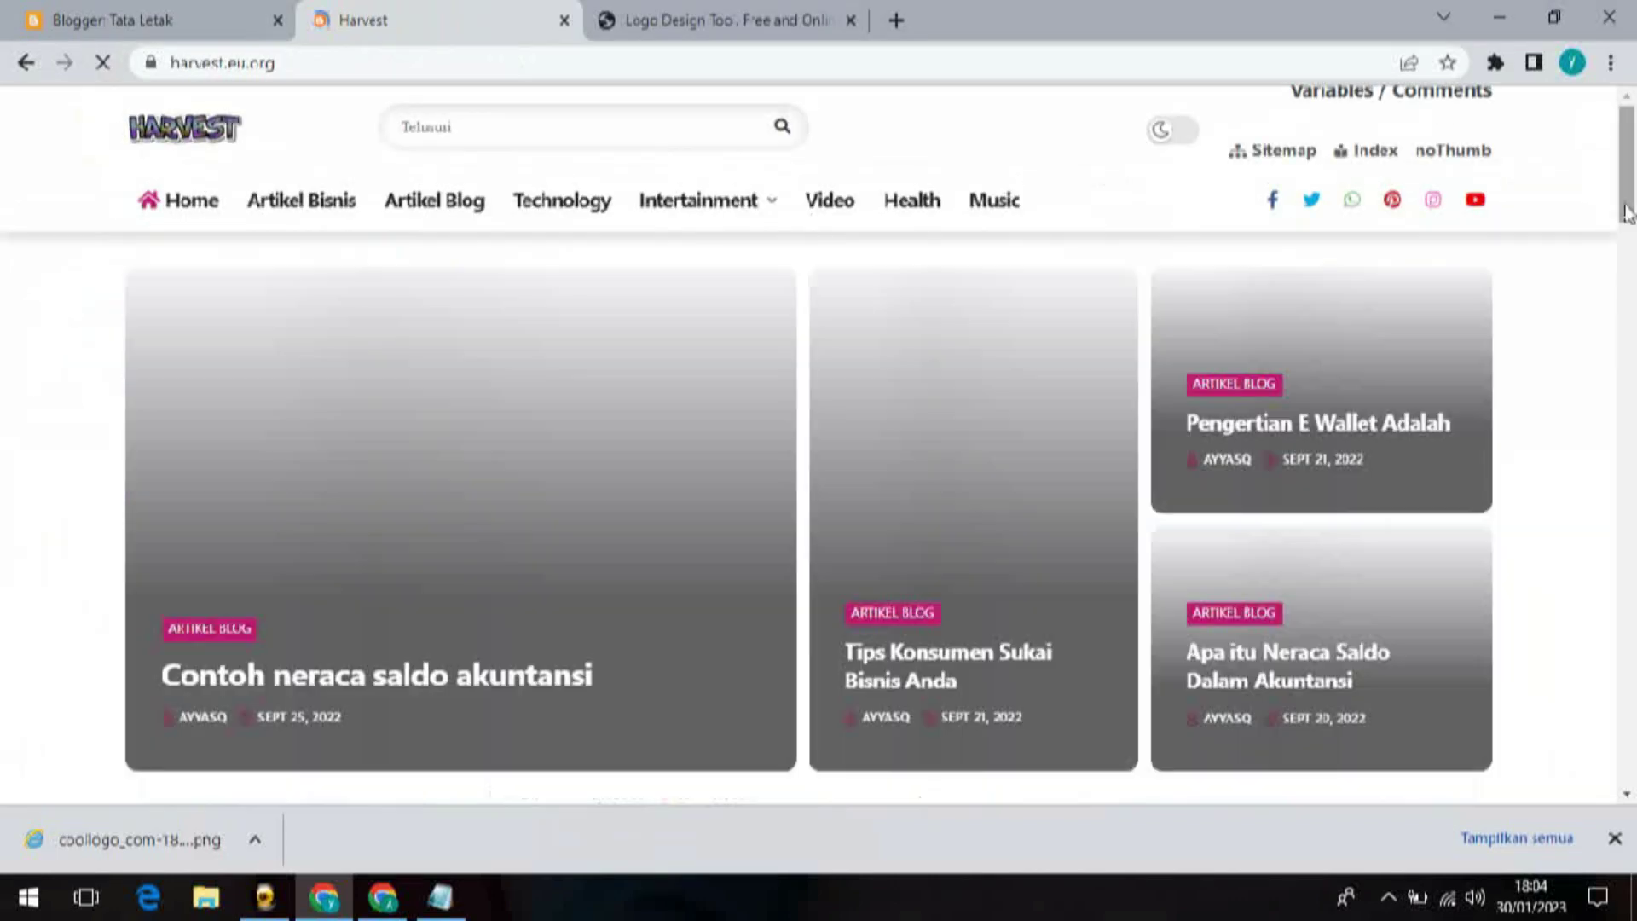
{"action": "left_click_drag", "start_coordinate": [1629, 177], "coordinate": [1633, 345]}
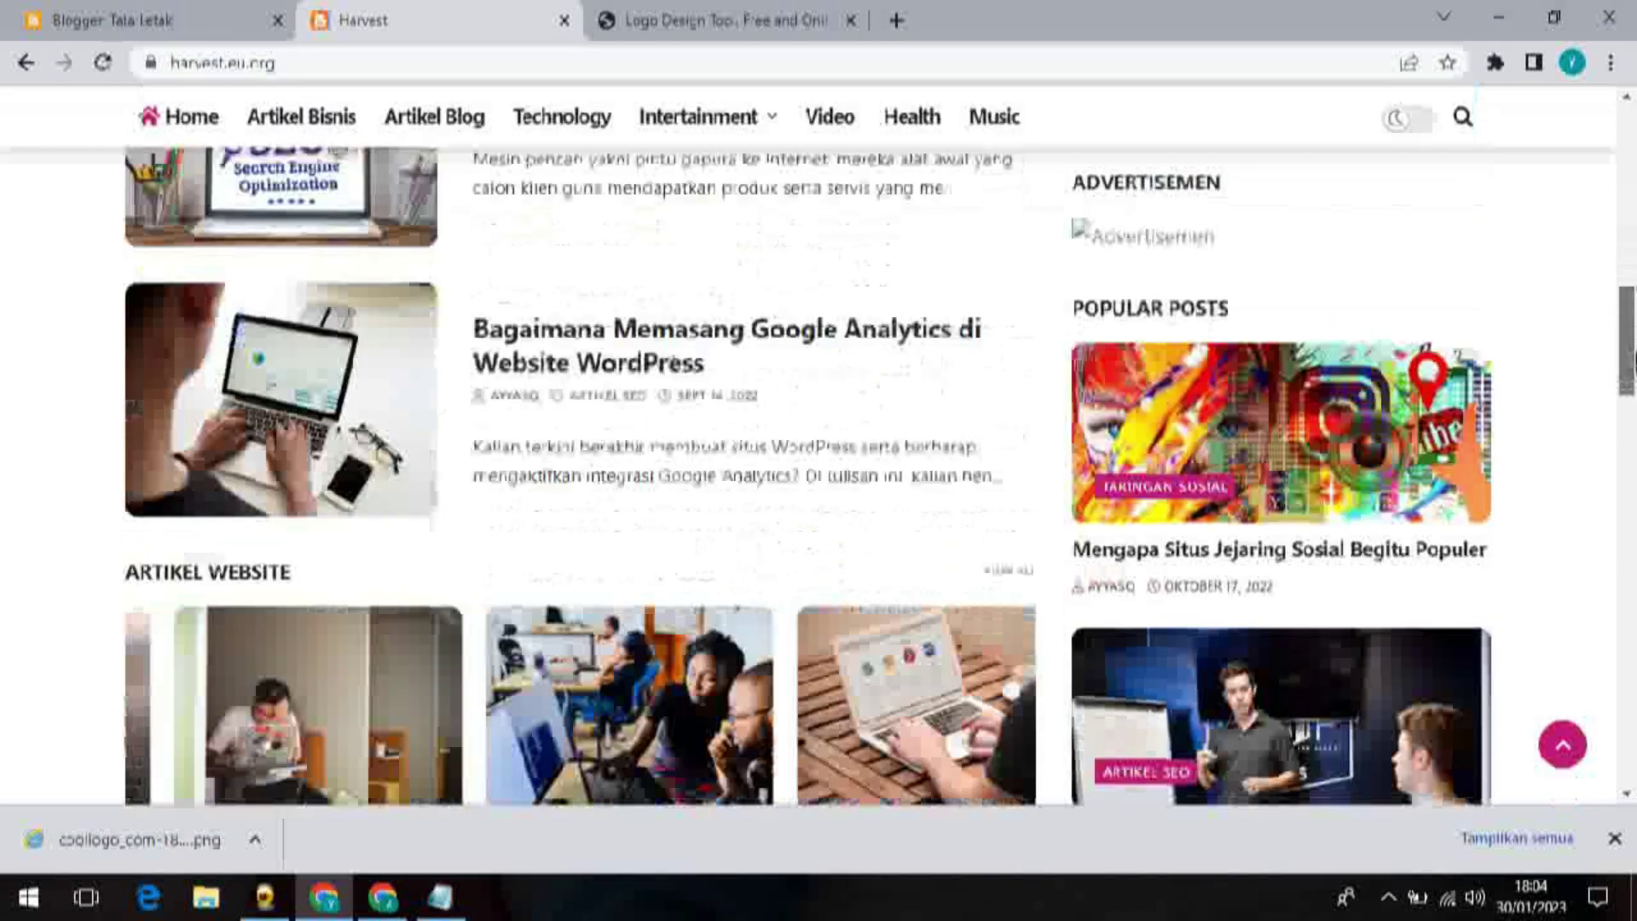
{"action": "scroll", "coordinate": [422, 380], "scroll_direction": "down", "scroll_amount": 5}
{"action": "mouse_move", "coordinate": [273, 194]}
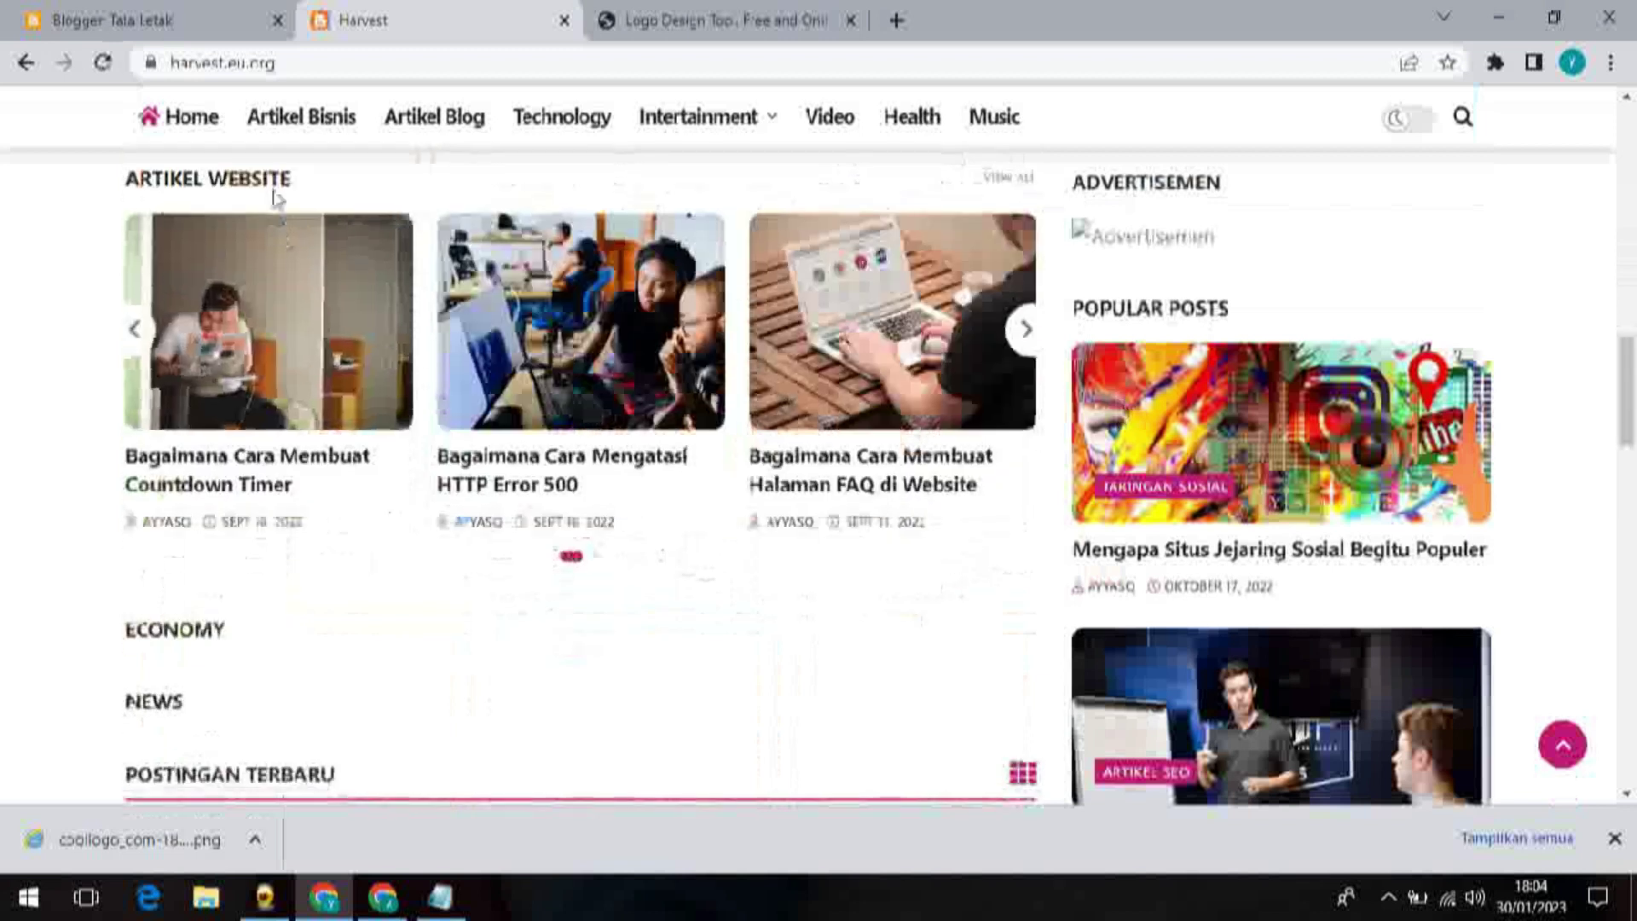
{"action": "left_click", "coordinate": [1026, 335]}
{"action": "left_click", "coordinate": [1026, 336]}
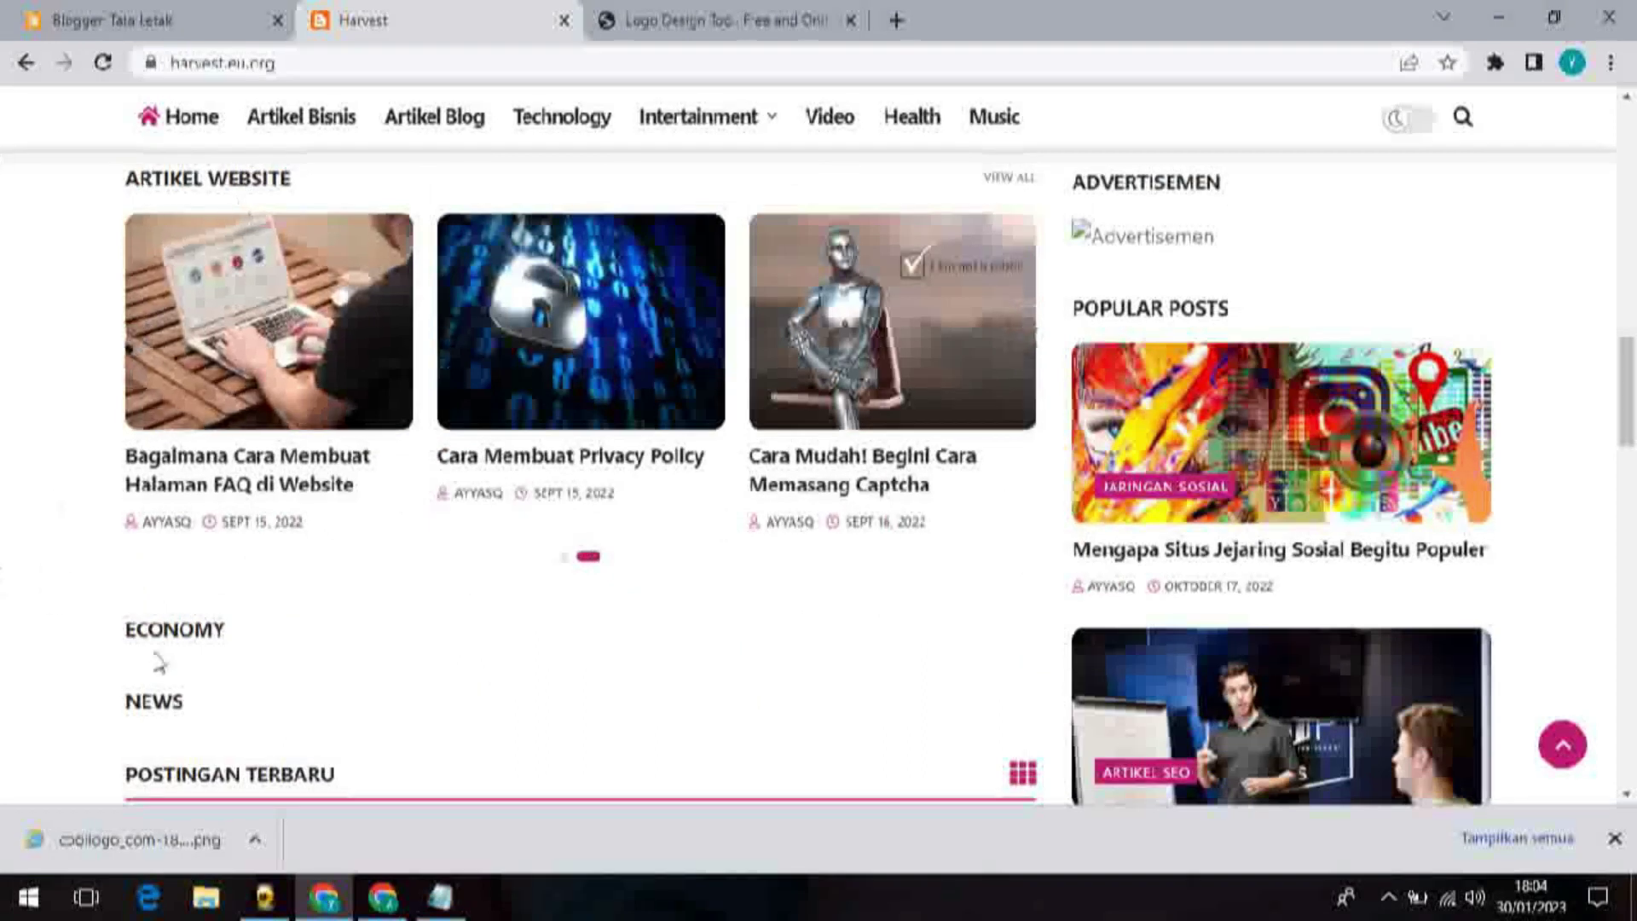
{"action": "left_click_drag", "start_coordinate": [1629, 426], "coordinate": [1629, 663]}
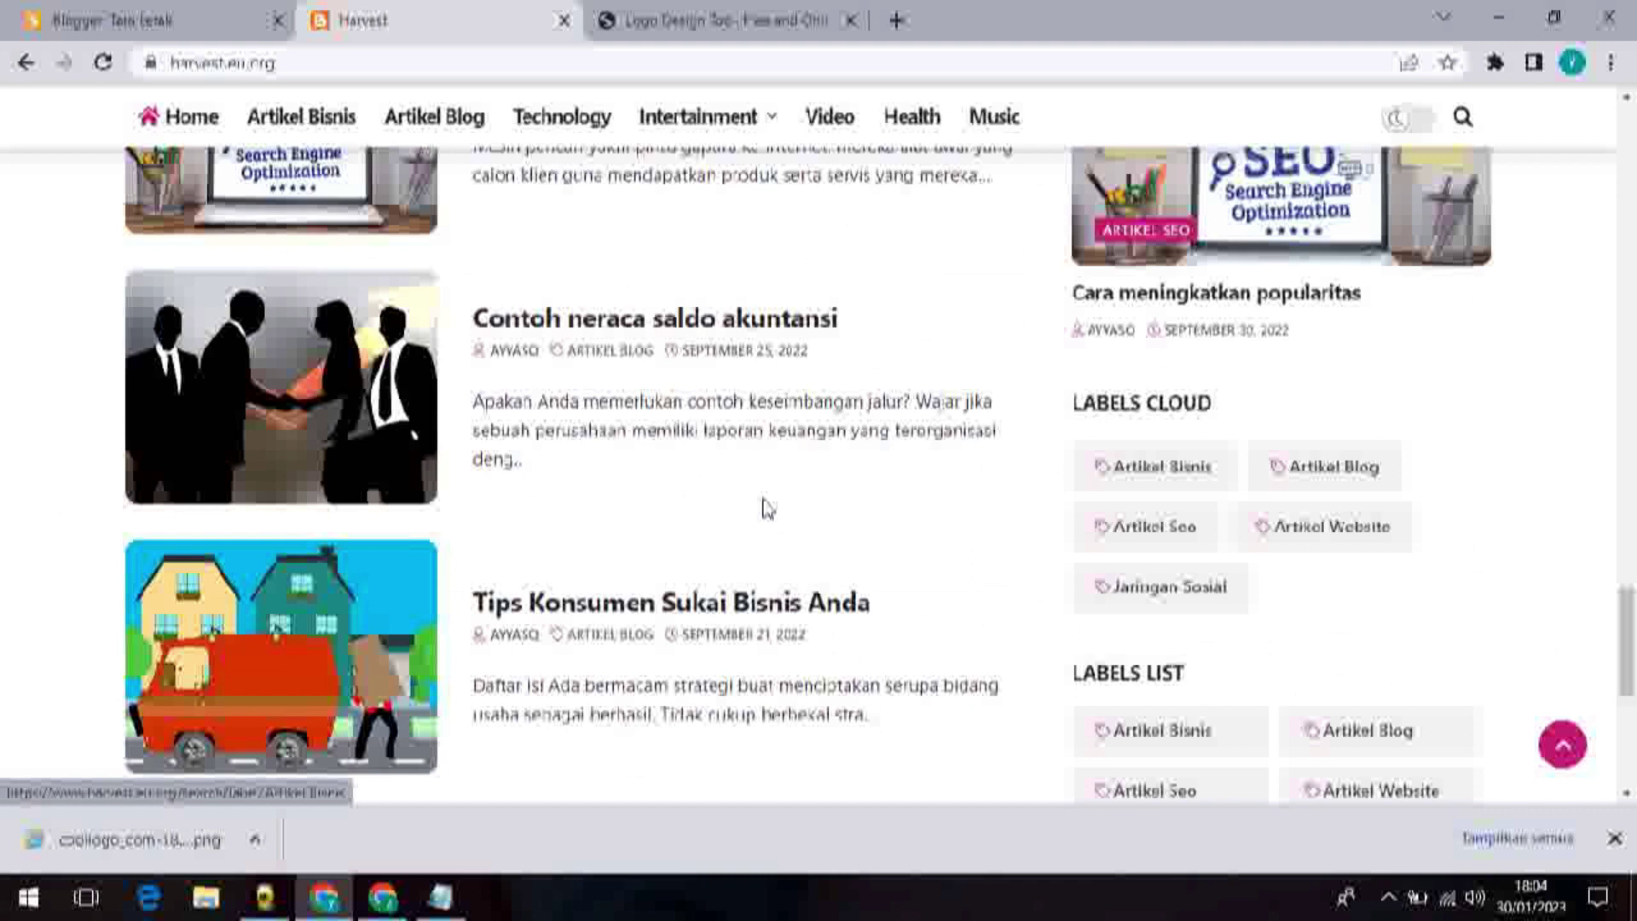
Step: Open the Economy gadget under Recent Widget in the layout editor and change its title to Artikel Bisnis
{"action": "left_click", "coordinate": [215, 12]}
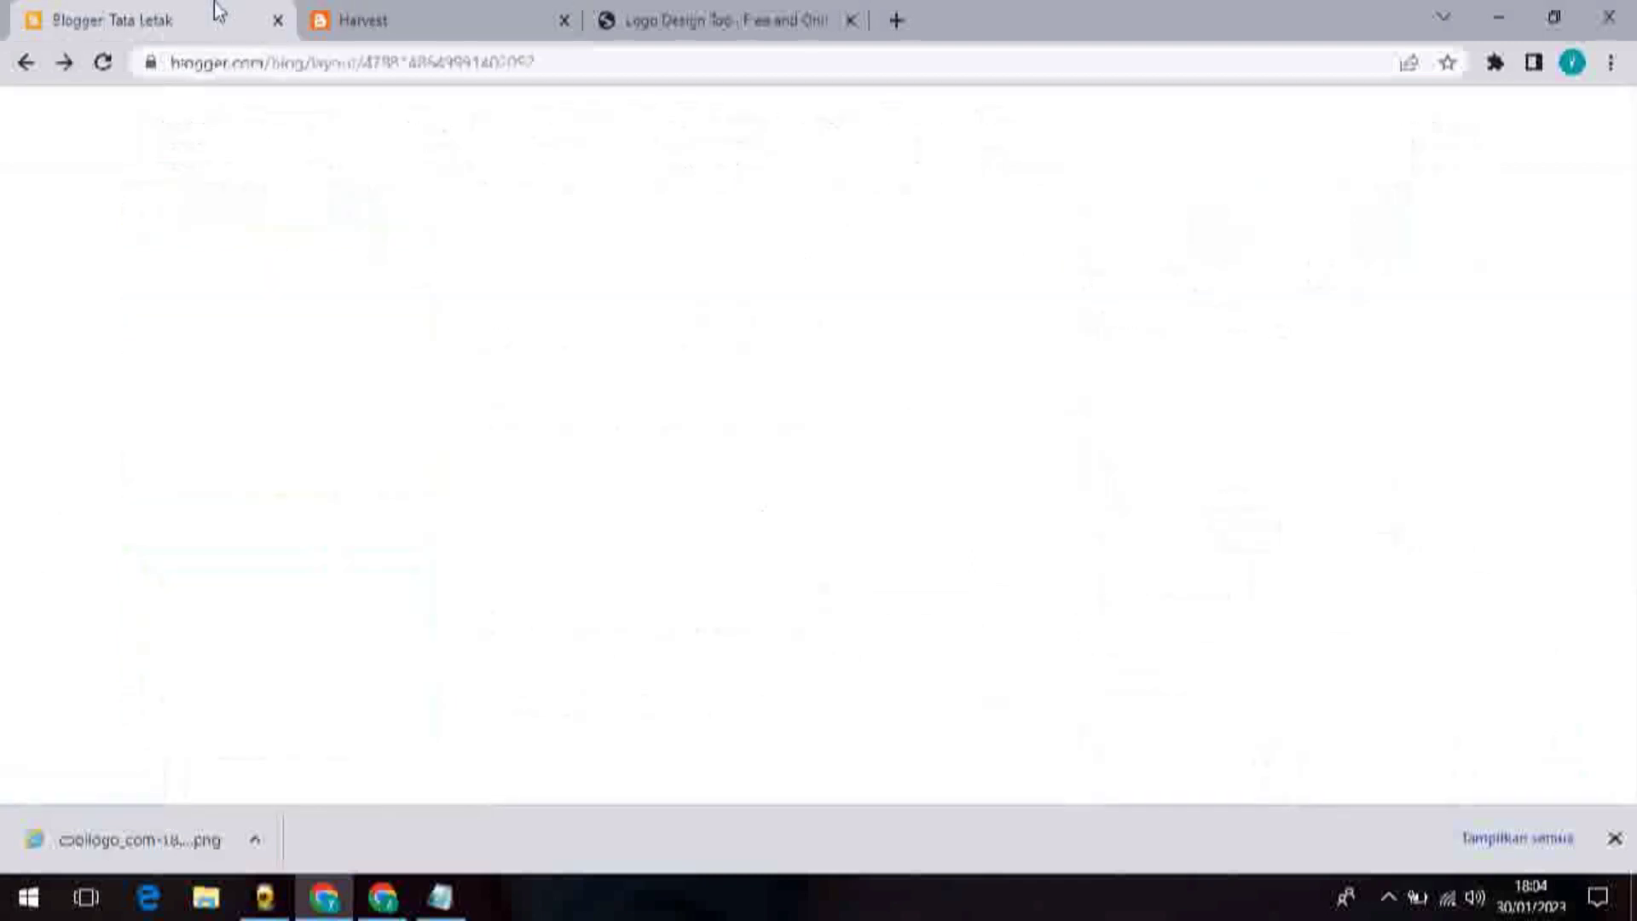
{"action": "scroll", "coordinate": [889, 585], "scroll_direction": "down", "scroll_amount": 3}
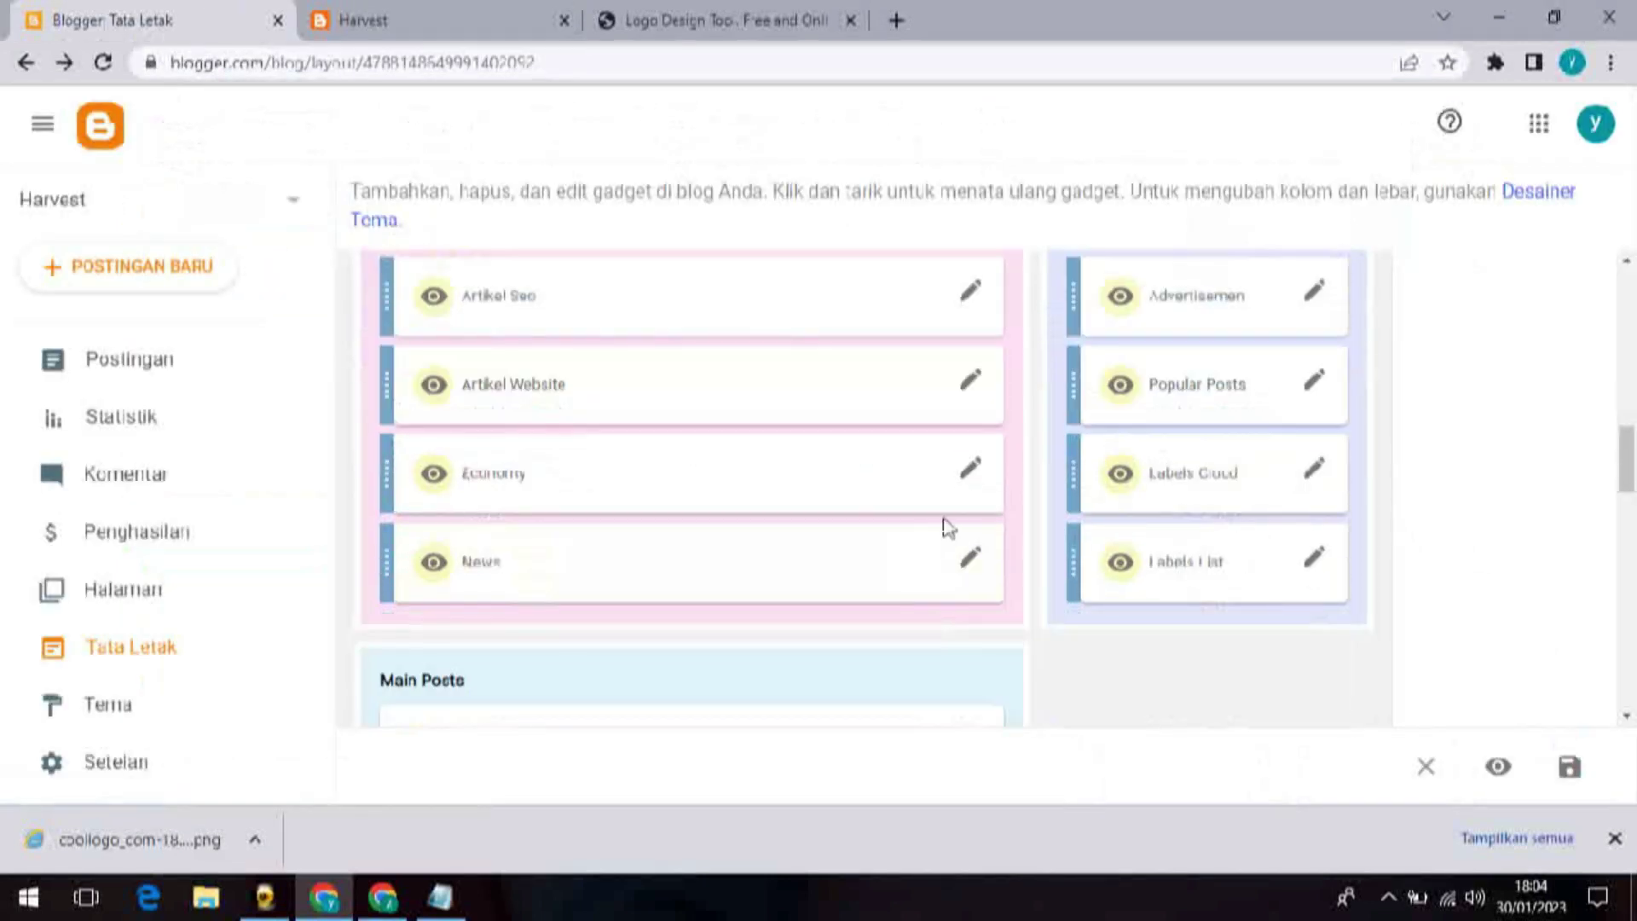
{"action": "left_click", "coordinate": [973, 472]}
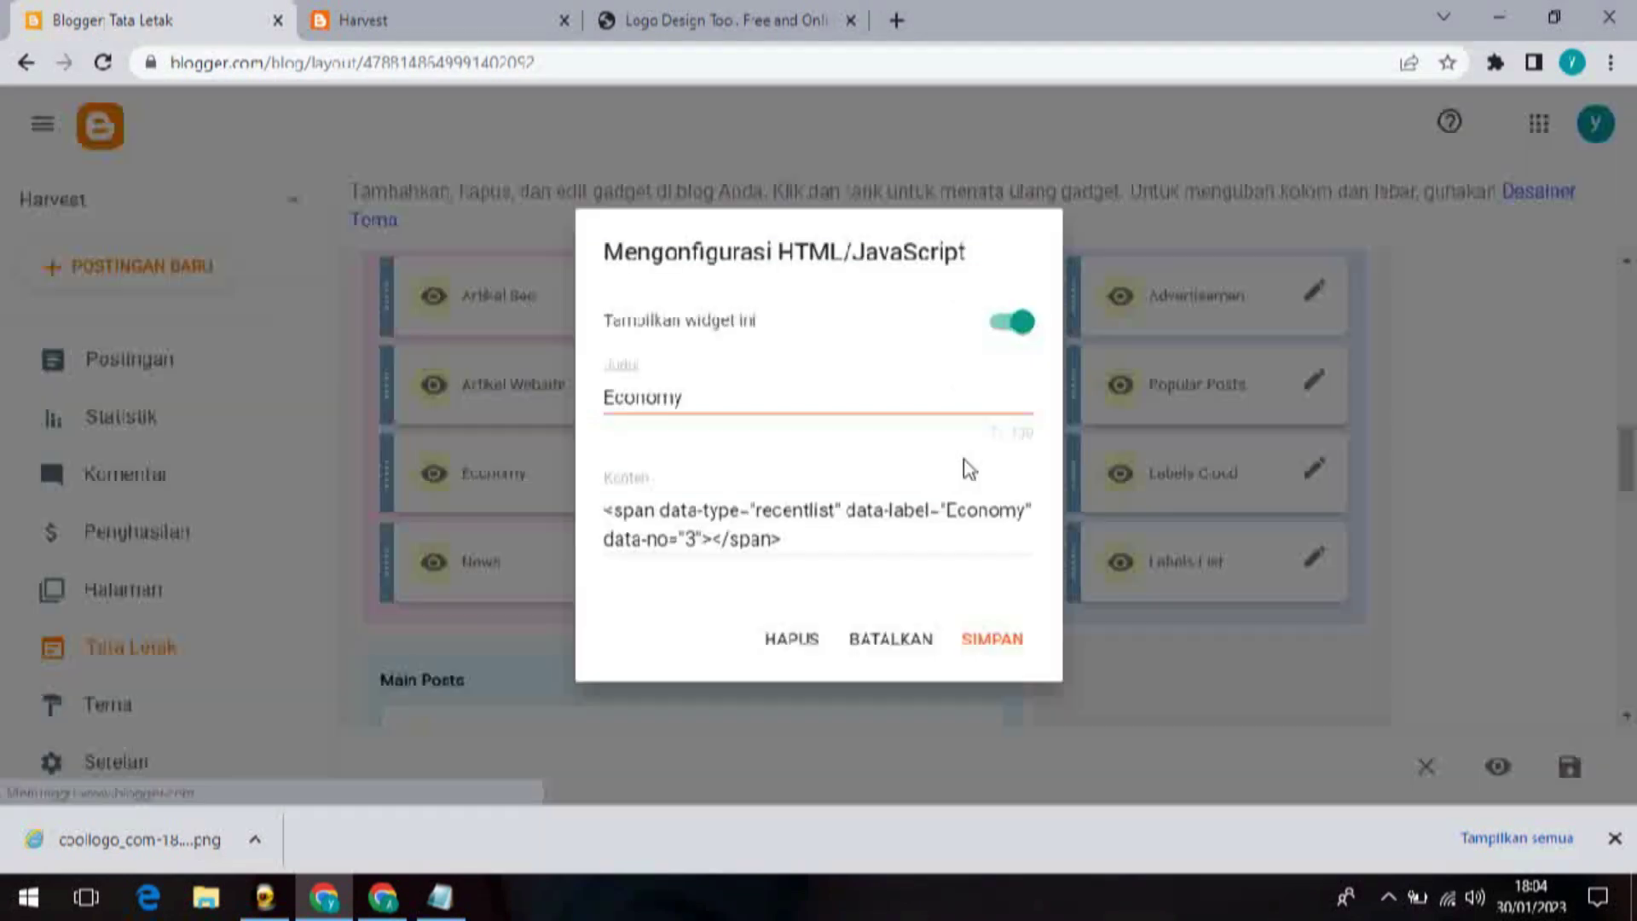
{"action": "left_click_drag", "start_coordinate": [720, 394], "coordinate": [600, 401]}
{"action": "key", "text": "BackSpace"}
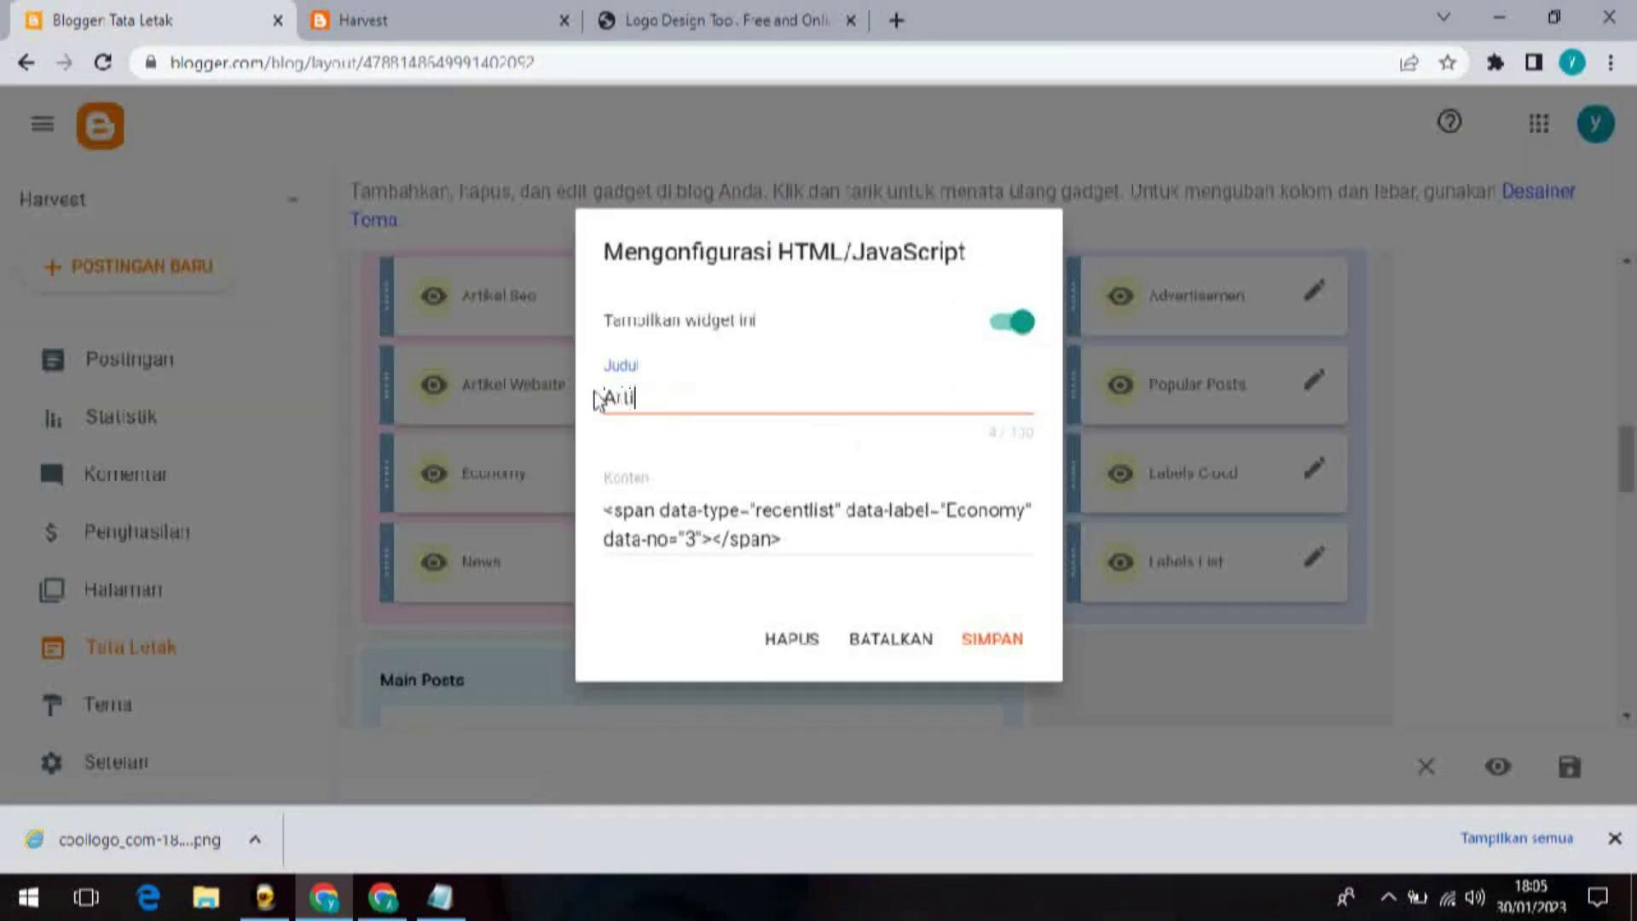
{"action": "type", "text": "Artikel Bisnis"}
{"action": "key", "text": "Return"}
Step: Check the label cloud and label list on the live blog, and return to the layout editor
{"action": "left_click", "coordinate": [460, 17]}
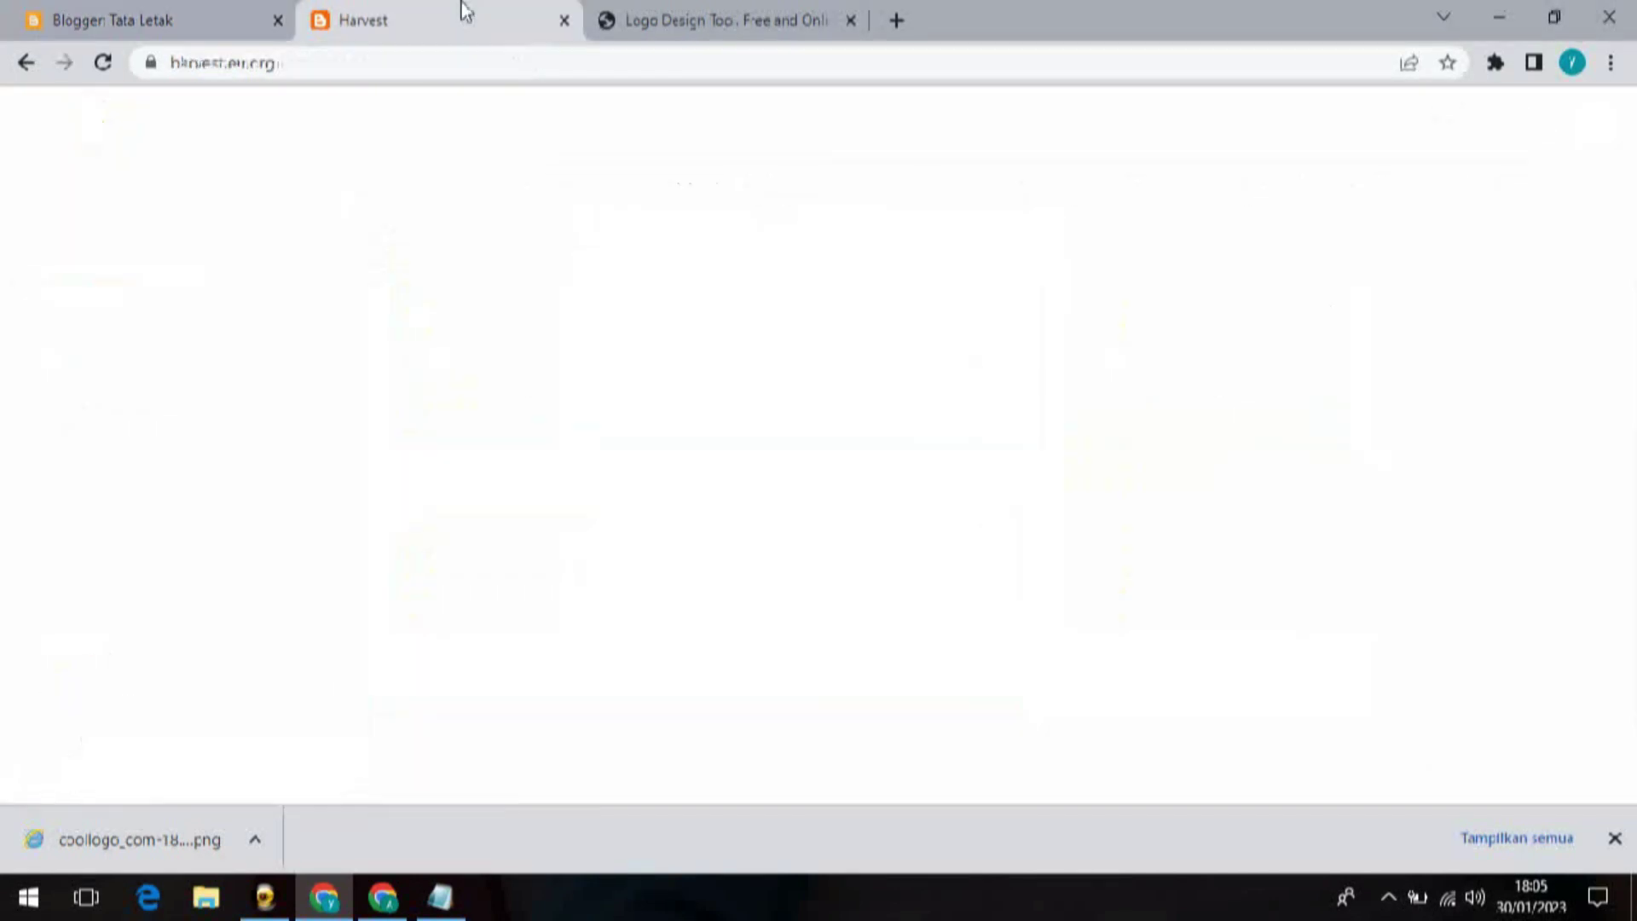
{"action": "scroll", "coordinate": [1190, 631], "scroll_direction": "down", "scroll_amount": 3}
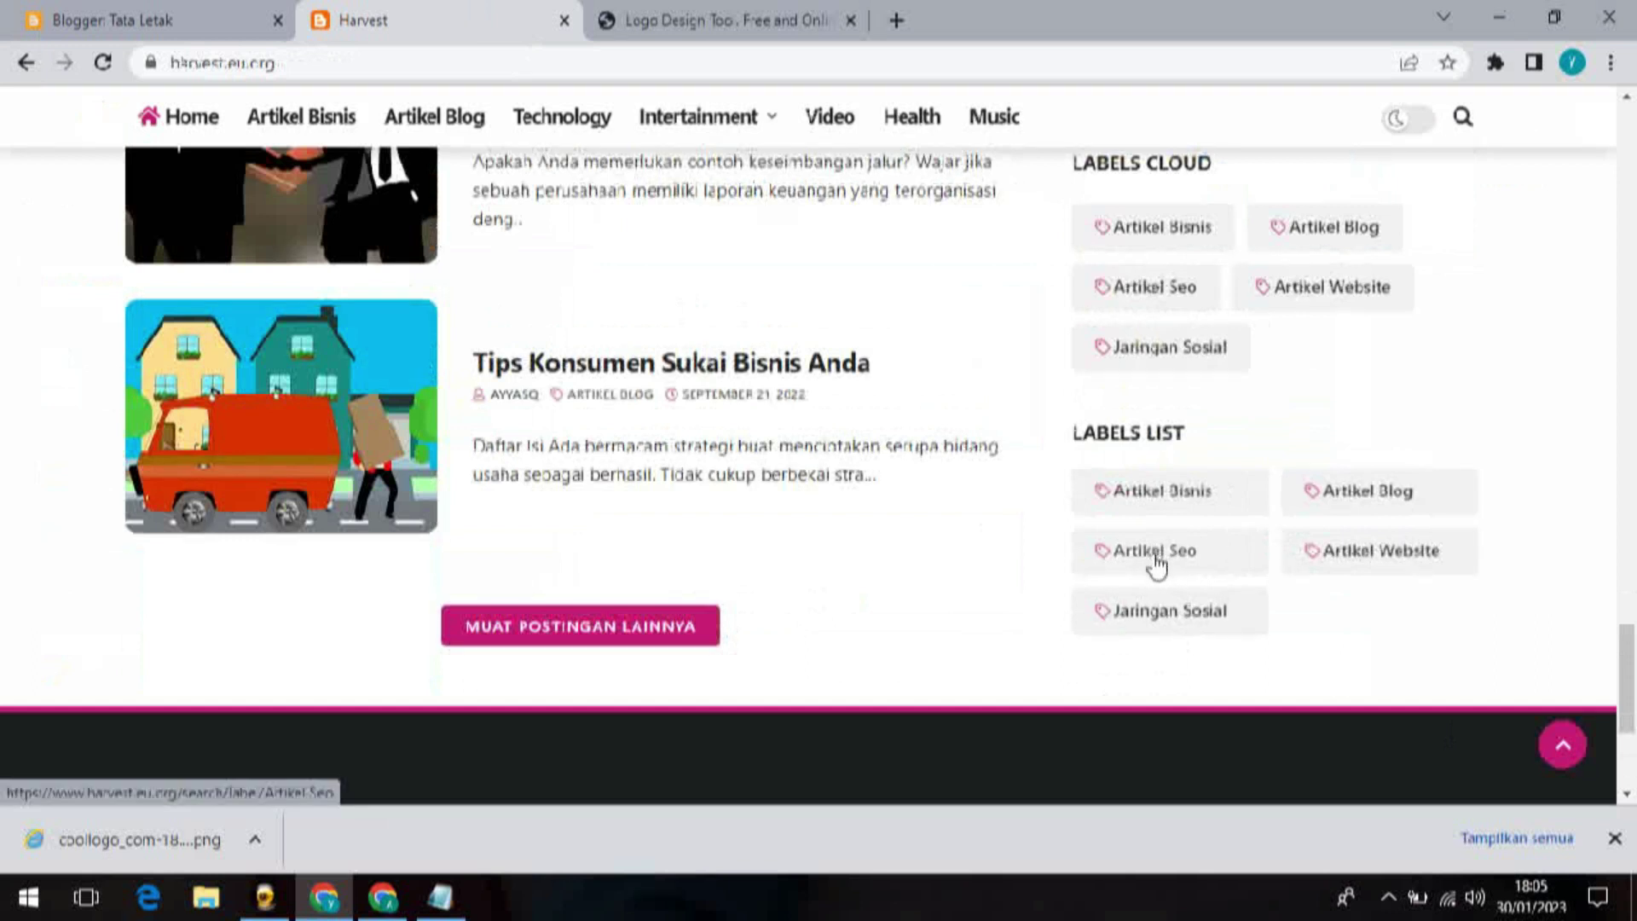
{"action": "left_click", "coordinate": [171, 18]}
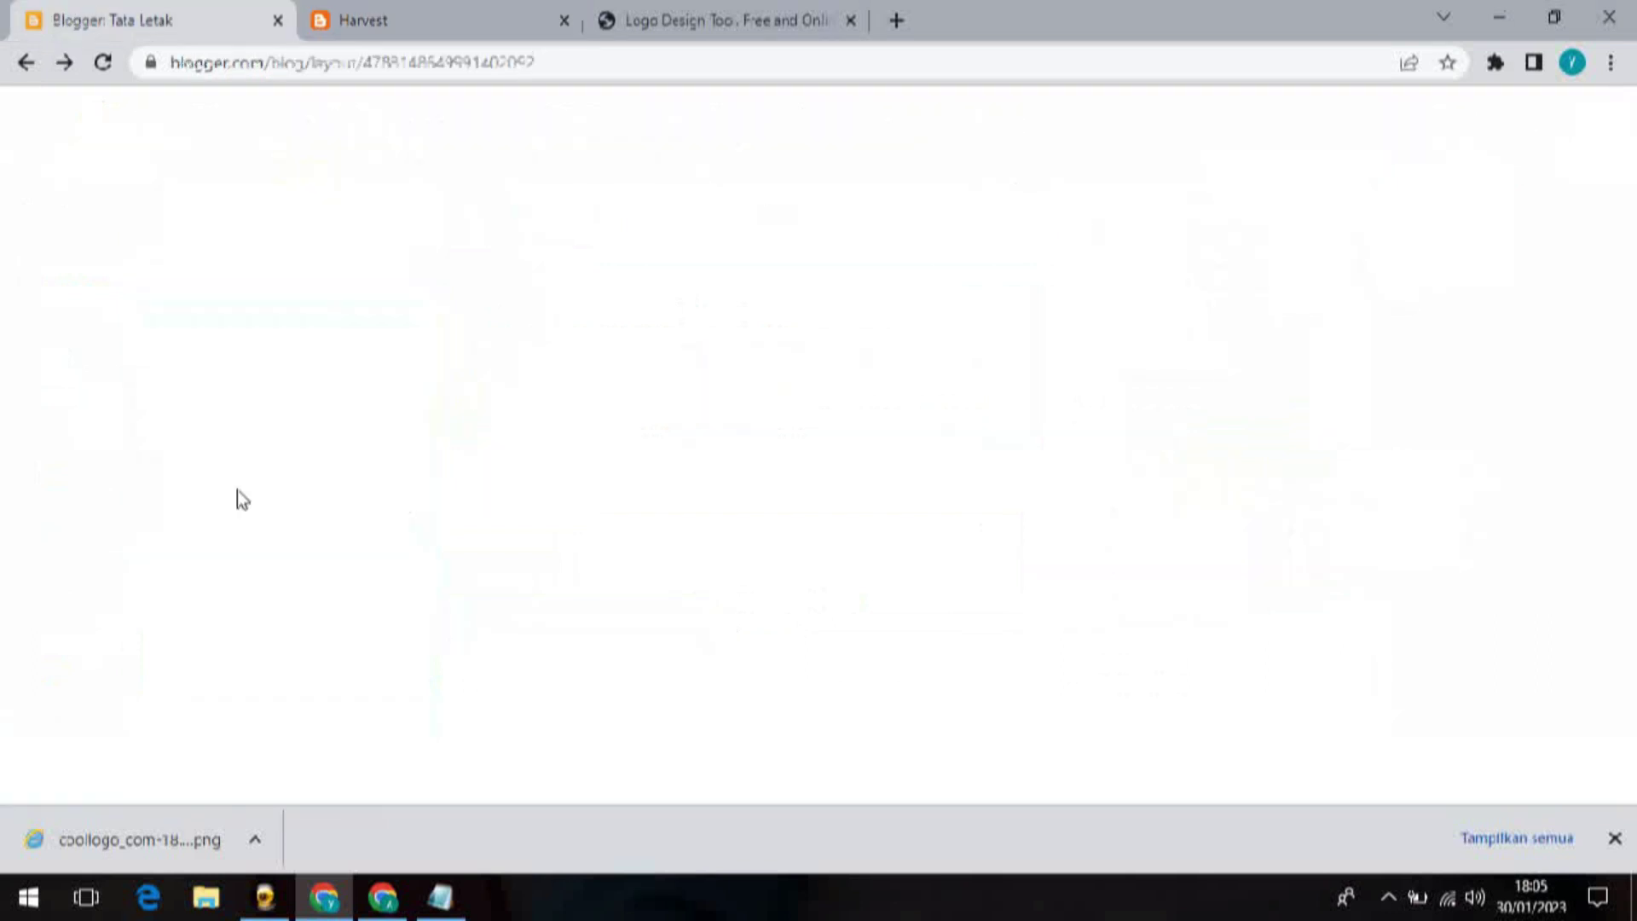
Step: Reload the live blog's home page and examine all the recent label sections down to the latest posts
{"action": "left_click", "coordinate": [356, 19]}
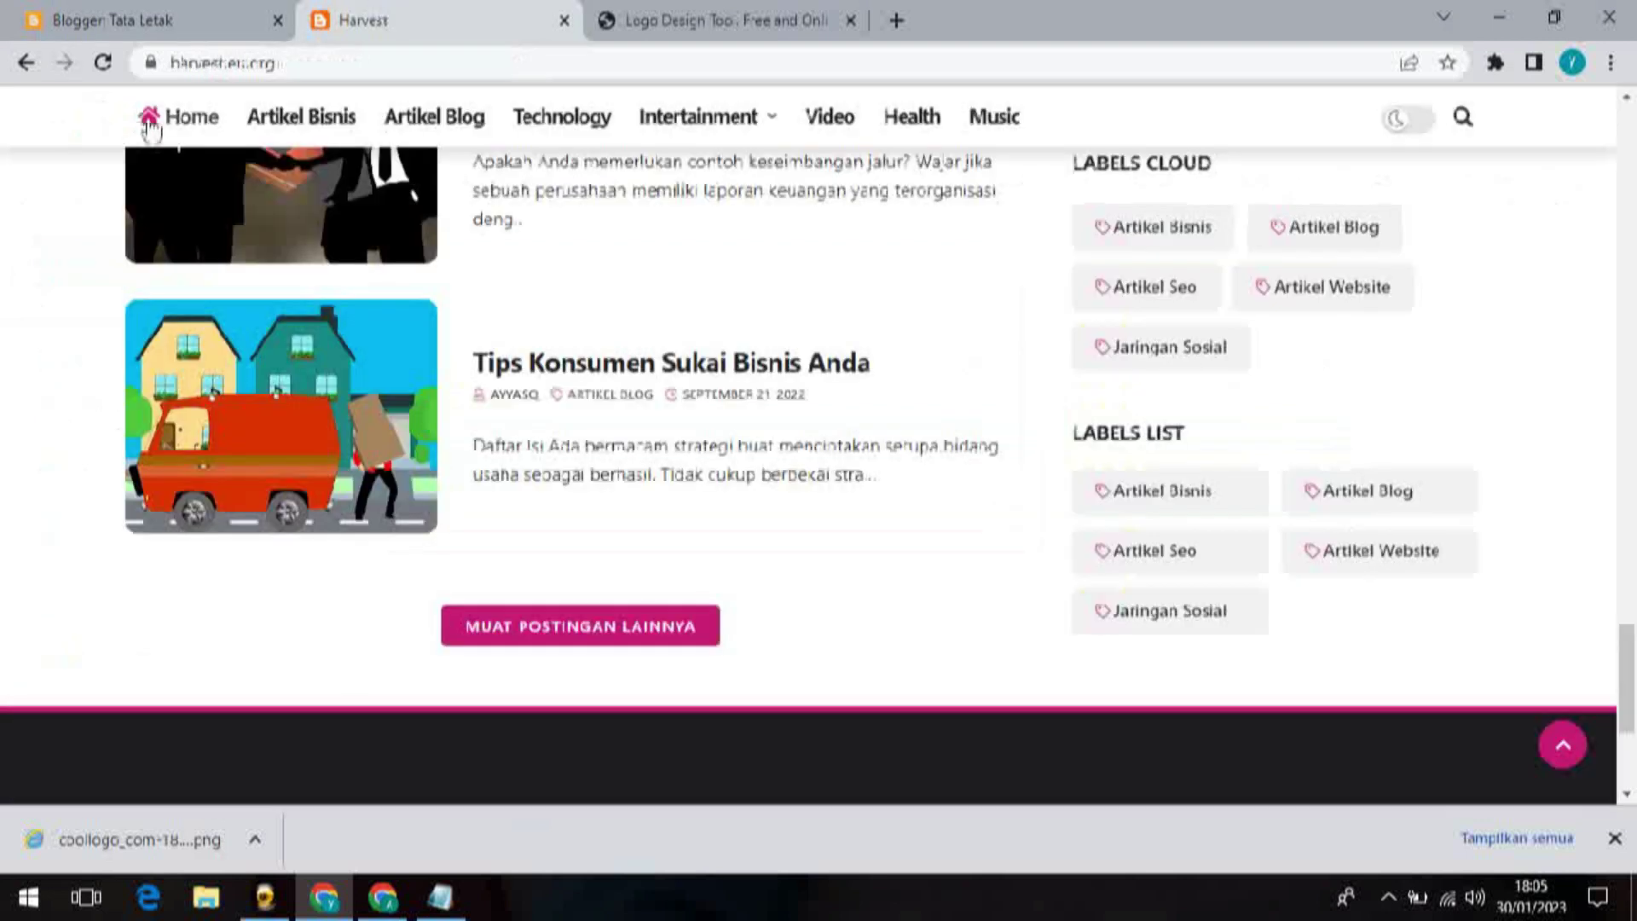
{"action": "left_click", "coordinate": [194, 128]}
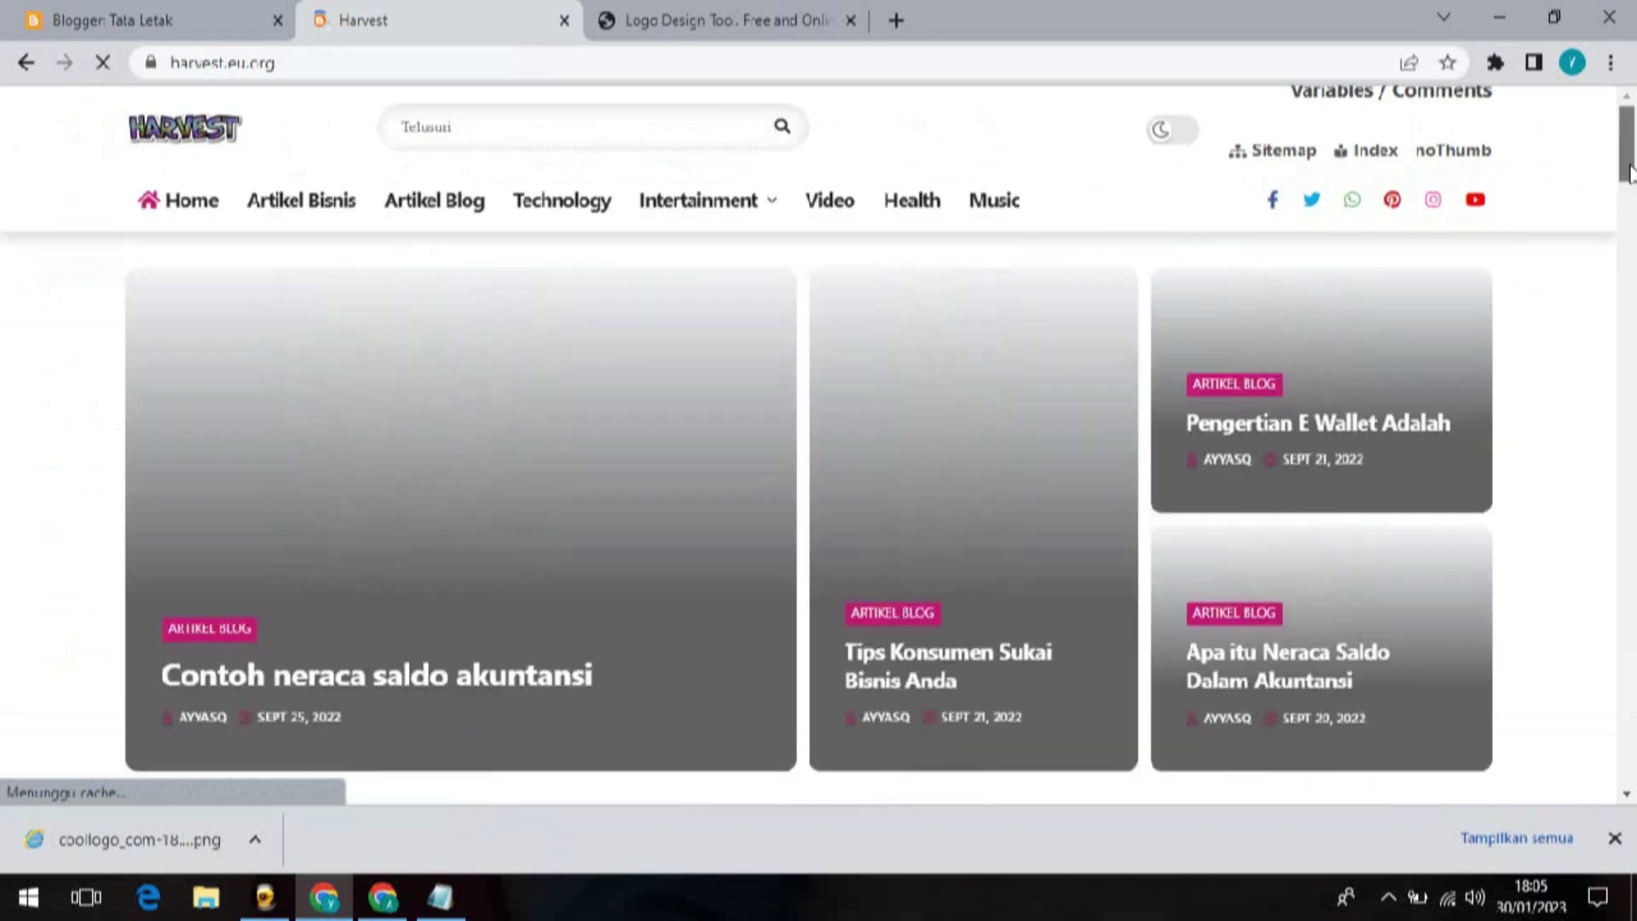
{"action": "scroll", "coordinate": [1571, 297], "scroll_direction": "down", "scroll_amount": 4}
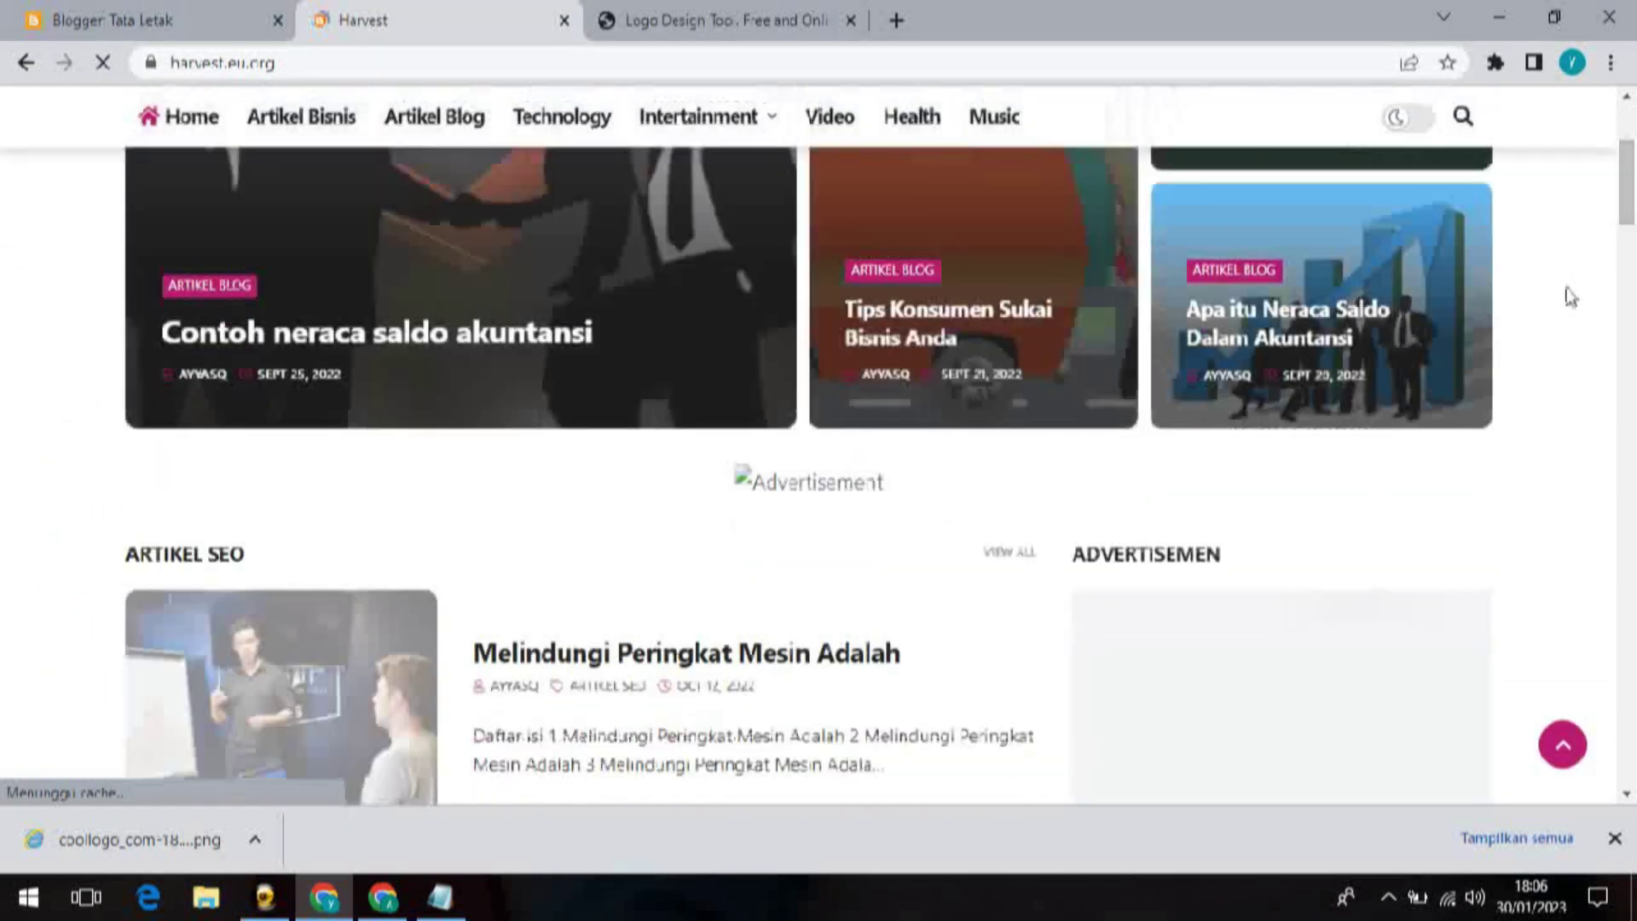
{"action": "scroll", "coordinate": [1571, 297], "scroll_direction": "down", "scroll_amount": 4}
{"action": "scroll", "coordinate": [1571, 296], "scroll_direction": "down", "scroll_amount": 12}
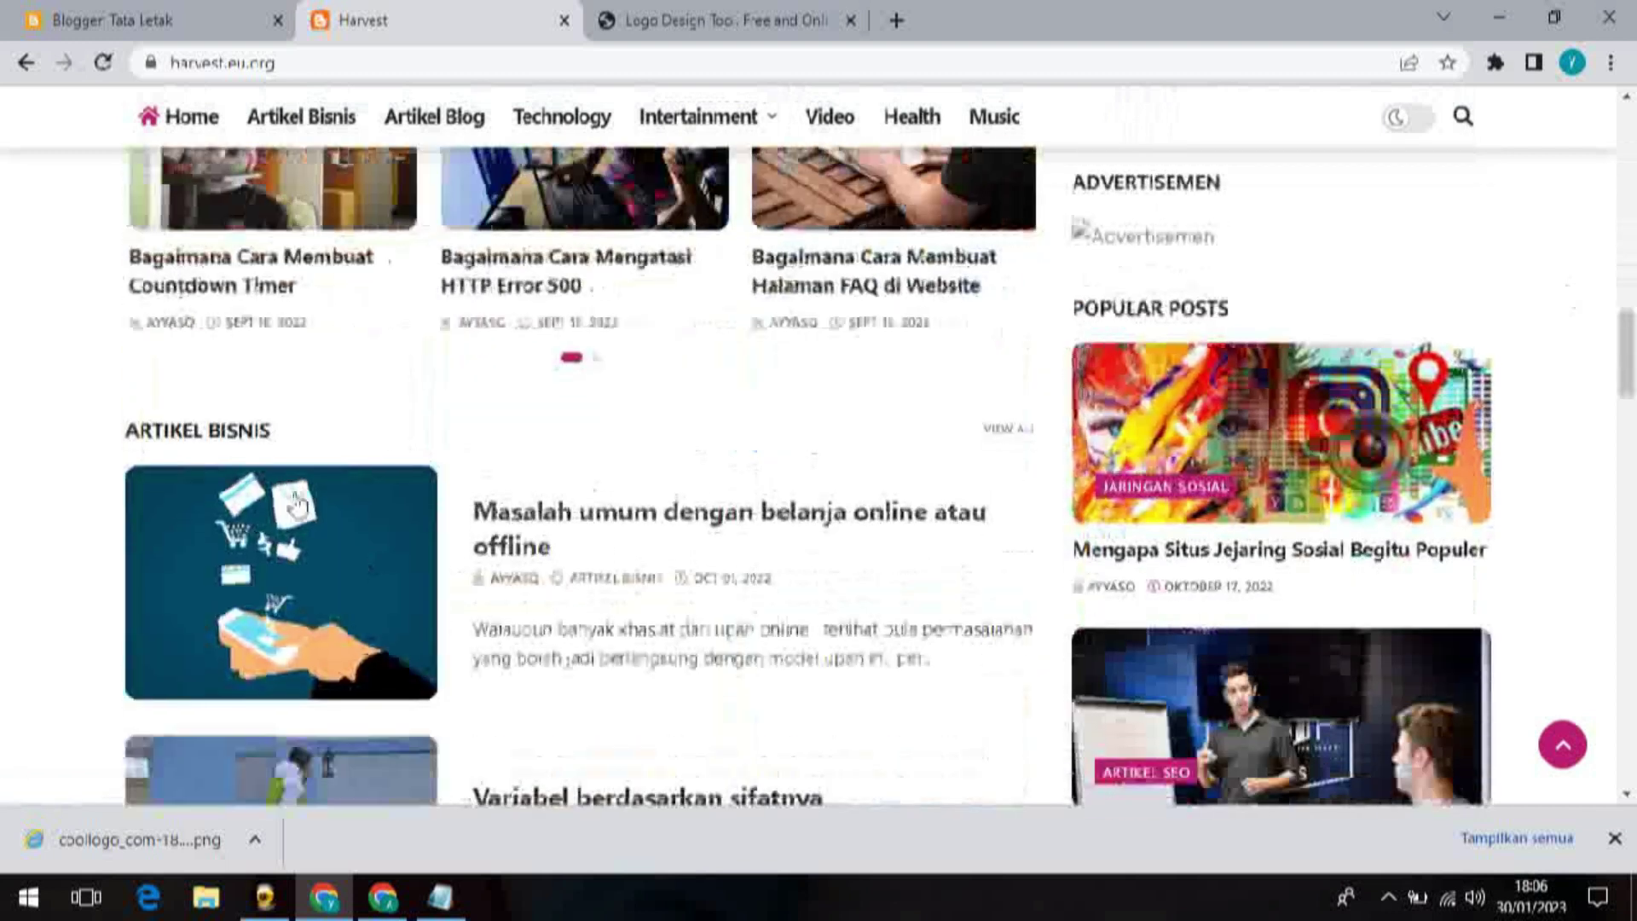
{"action": "scroll", "coordinate": [643, 458], "scroll_direction": "down", "scroll_amount": 7}
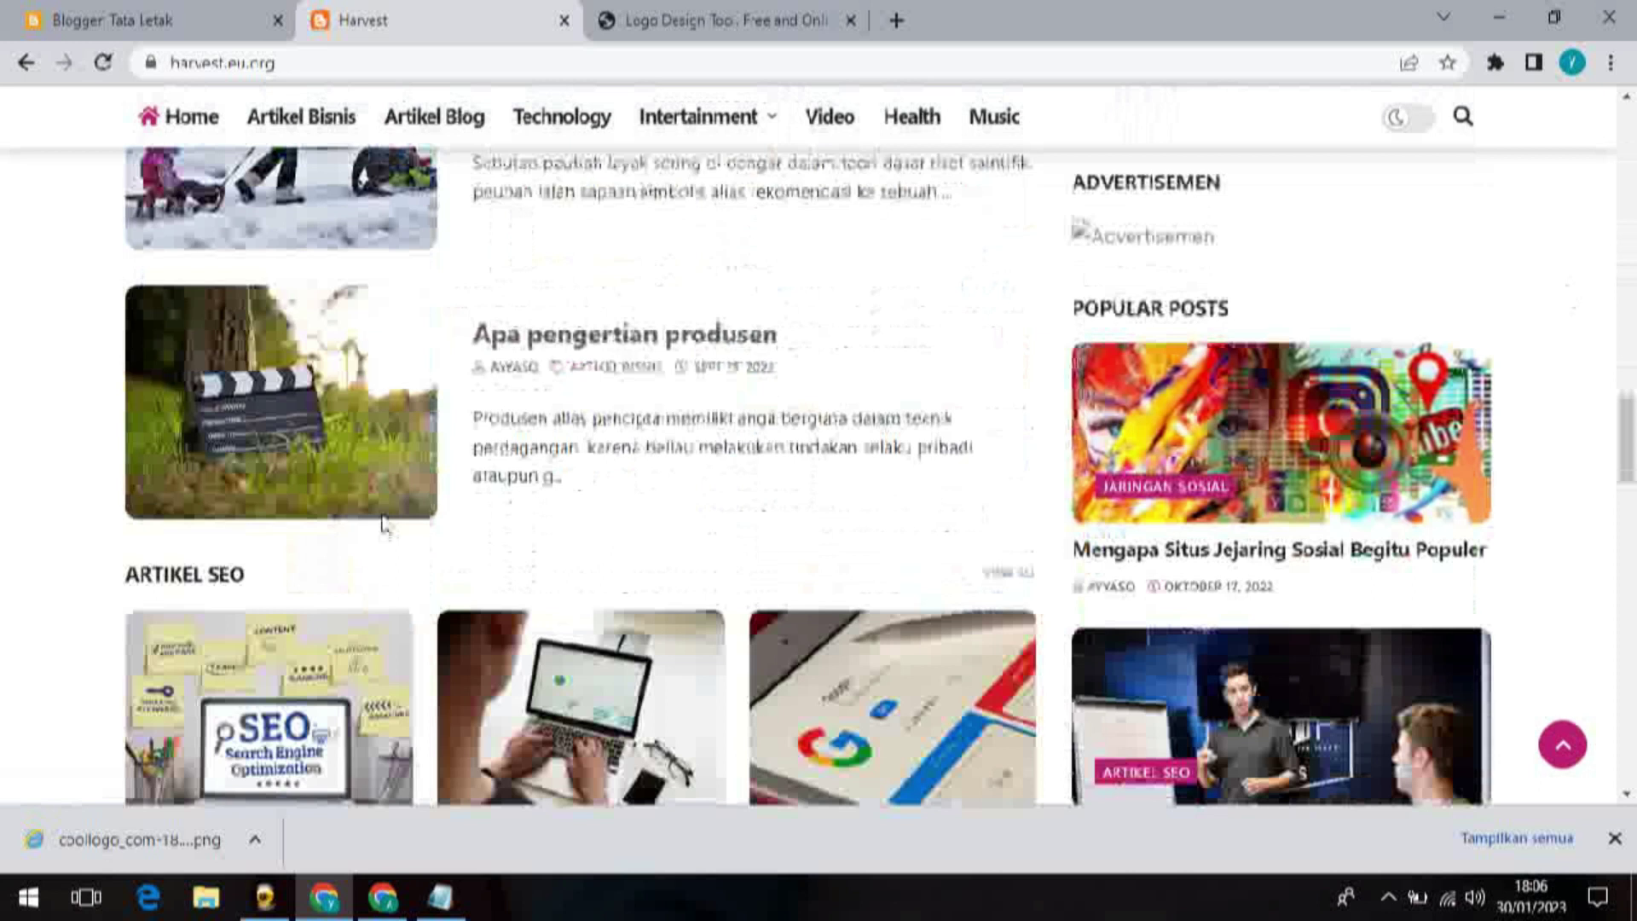
{"action": "scroll", "coordinate": [324, 535], "scroll_direction": "down", "scroll_amount": 6}
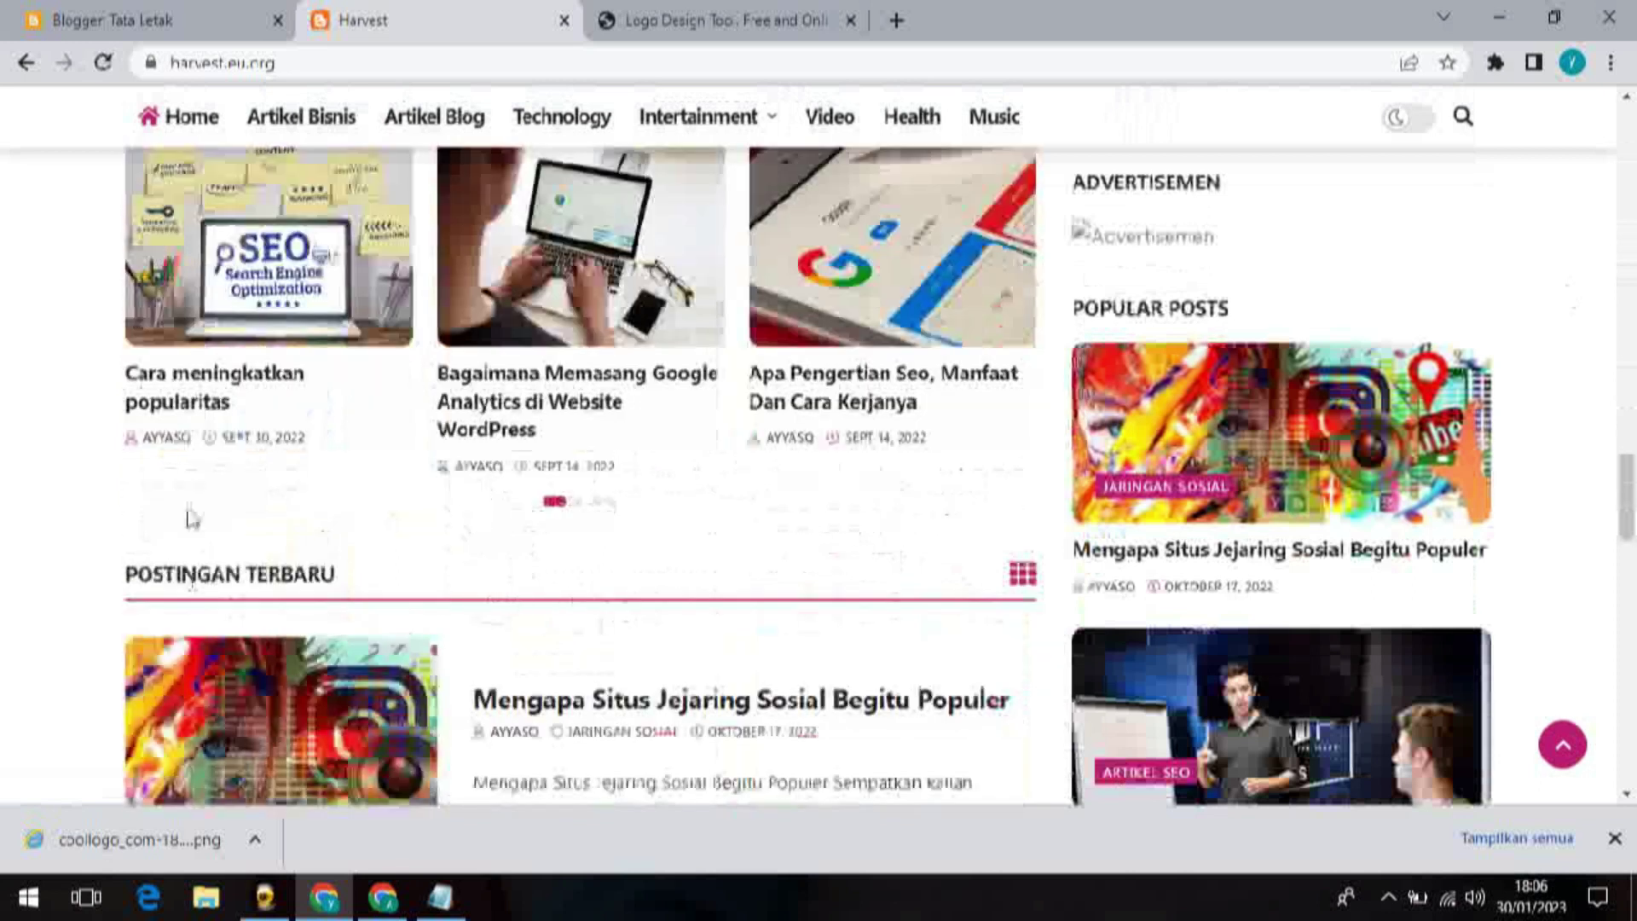
Step: Examine the live home page from the latest posts down to the footer and back up to the first Artikel Seo section
{"action": "scroll", "coordinate": [768, 499], "scroll_direction": "down", "scroll_amount": 3}
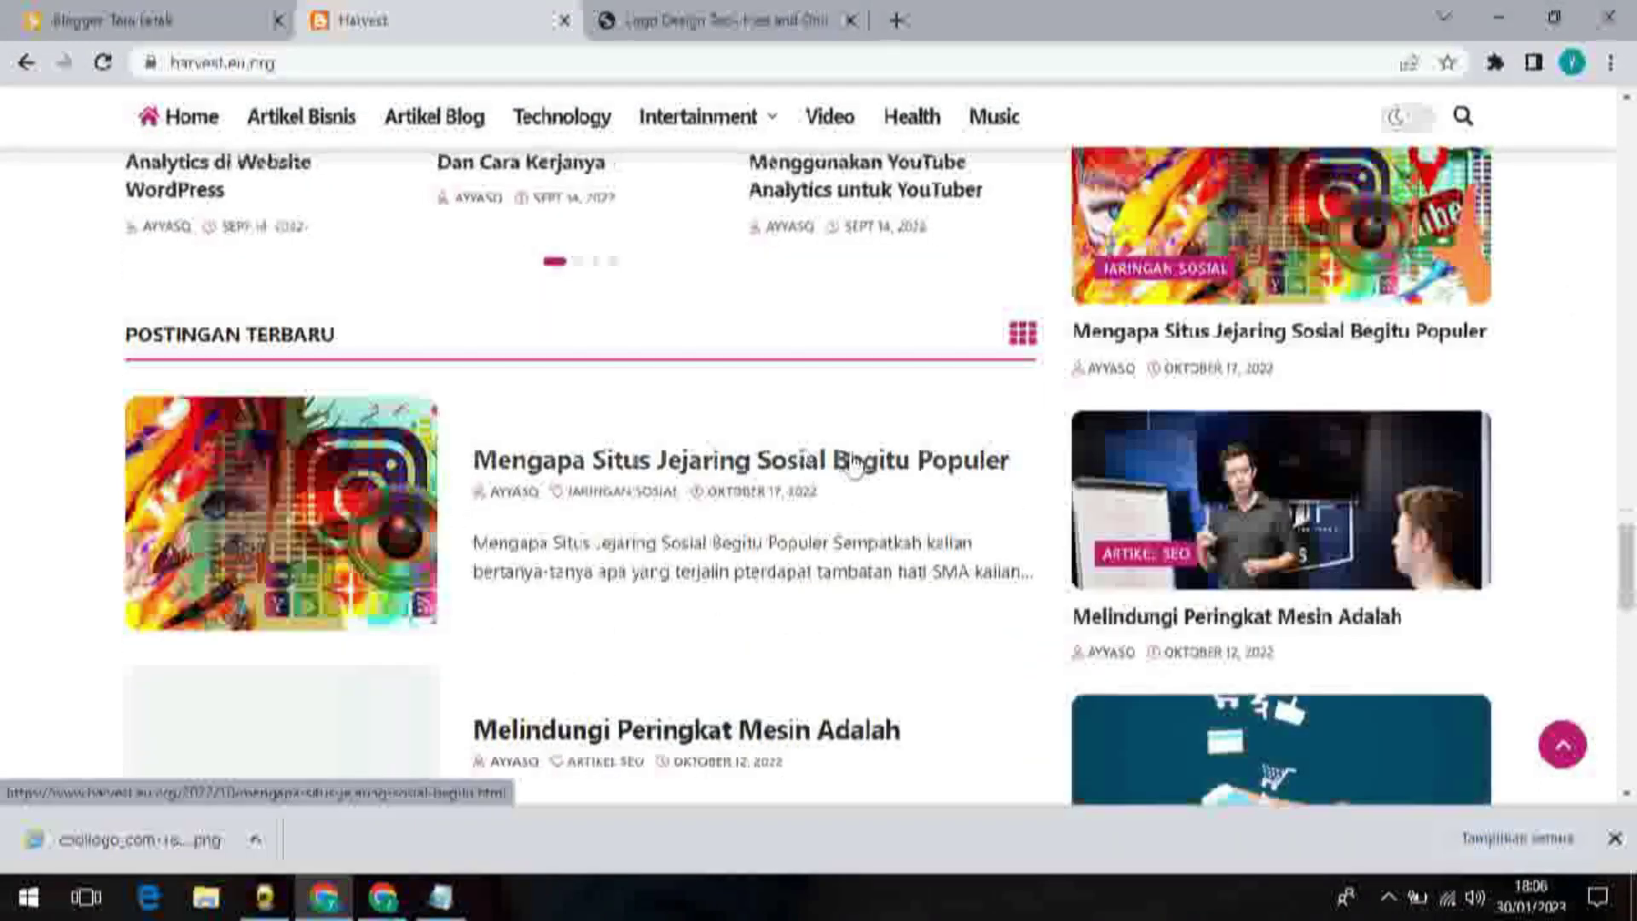
{"action": "scroll", "coordinate": [853, 464], "scroll_direction": "down", "scroll_amount": 16}
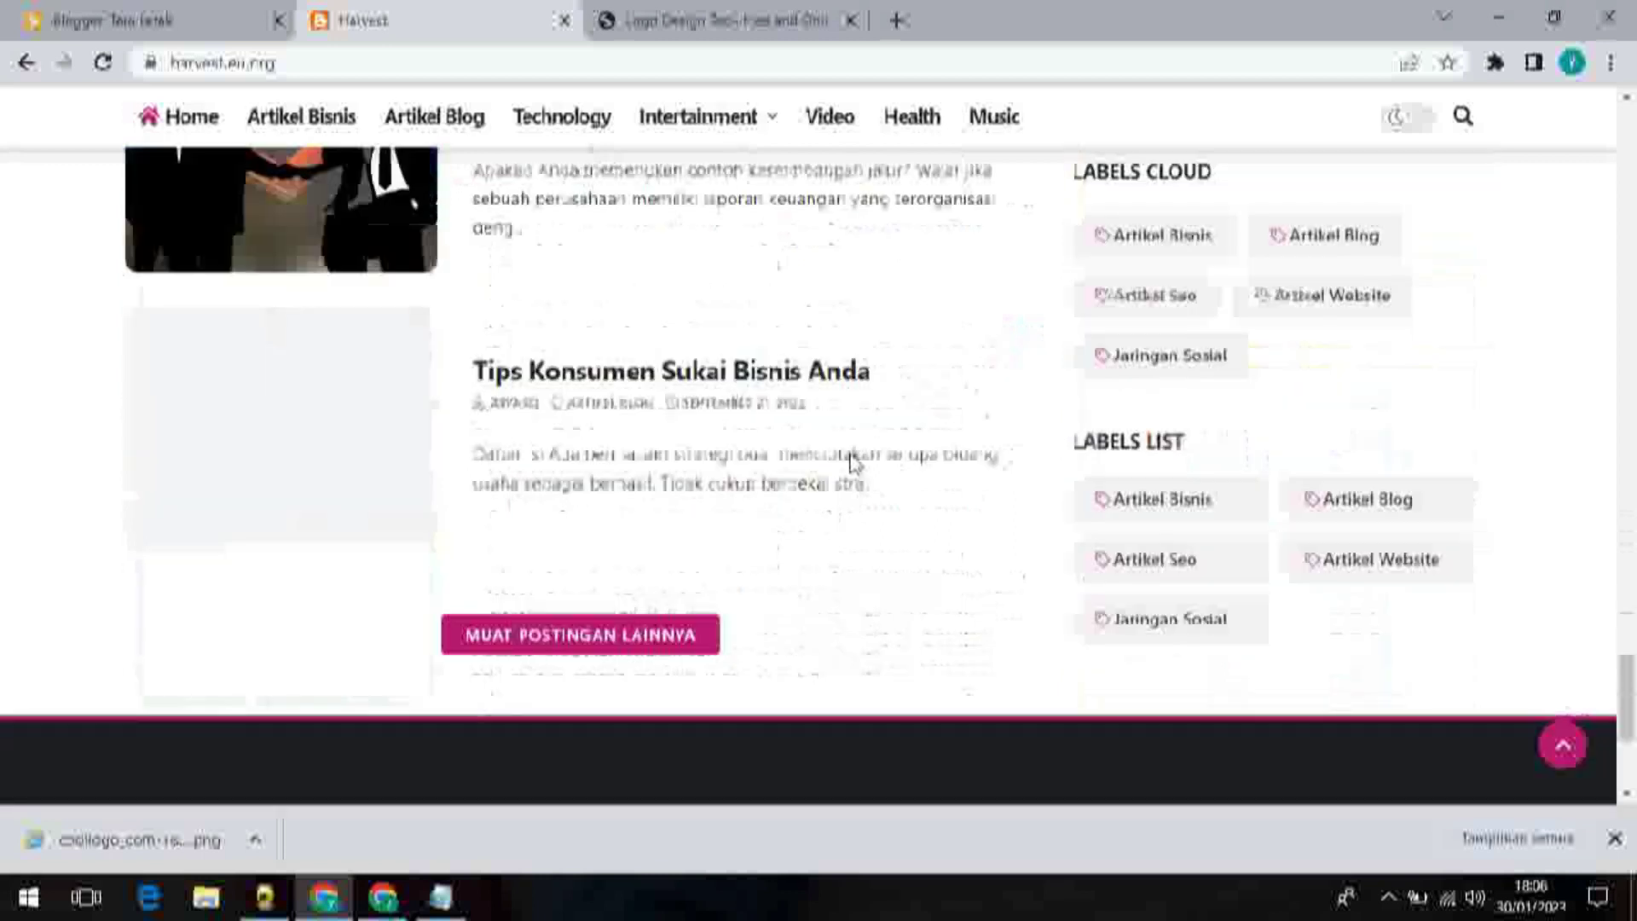
{"action": "scroll", "coordinate": [644, 554], "scroll_direction": "down", "scroll_amount": 4}
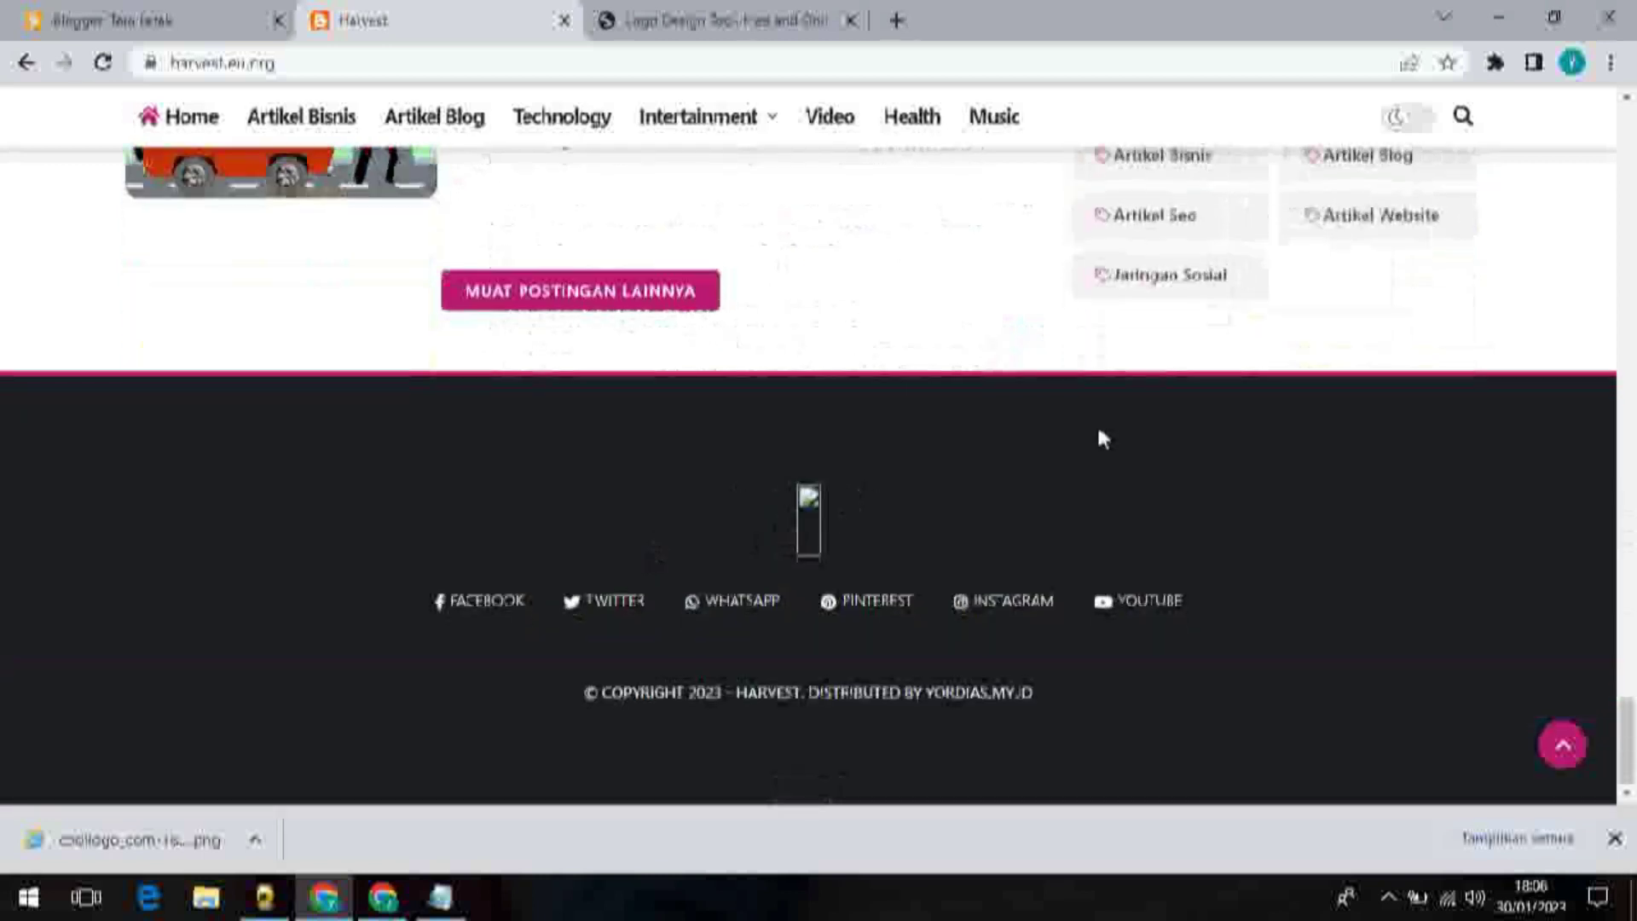
{"action": "scroll", "coordinate": [1279, 477], "scroll_direction": "up", "scroll_amount": 10}
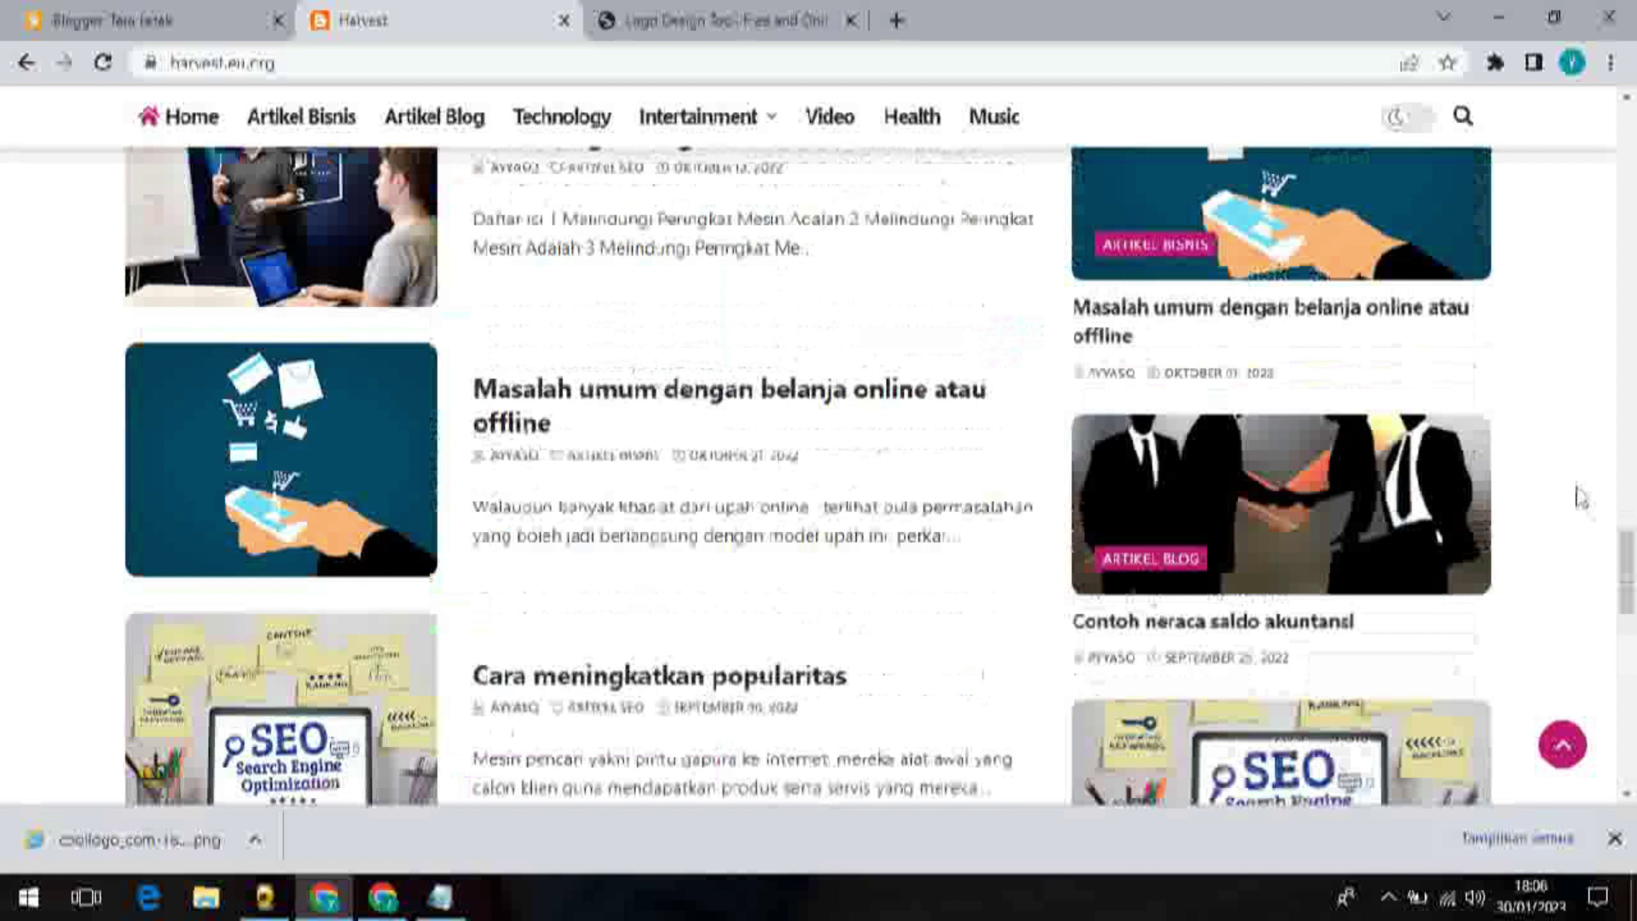
{"action": "scroll", "coordinate": [1581, 496], "scroll_direction": "up", "scroll_amount": 8}
{"action": "scroll", "coordinate": [1580, 497], "scroll_direction": "up", "scroll_amount": 12}
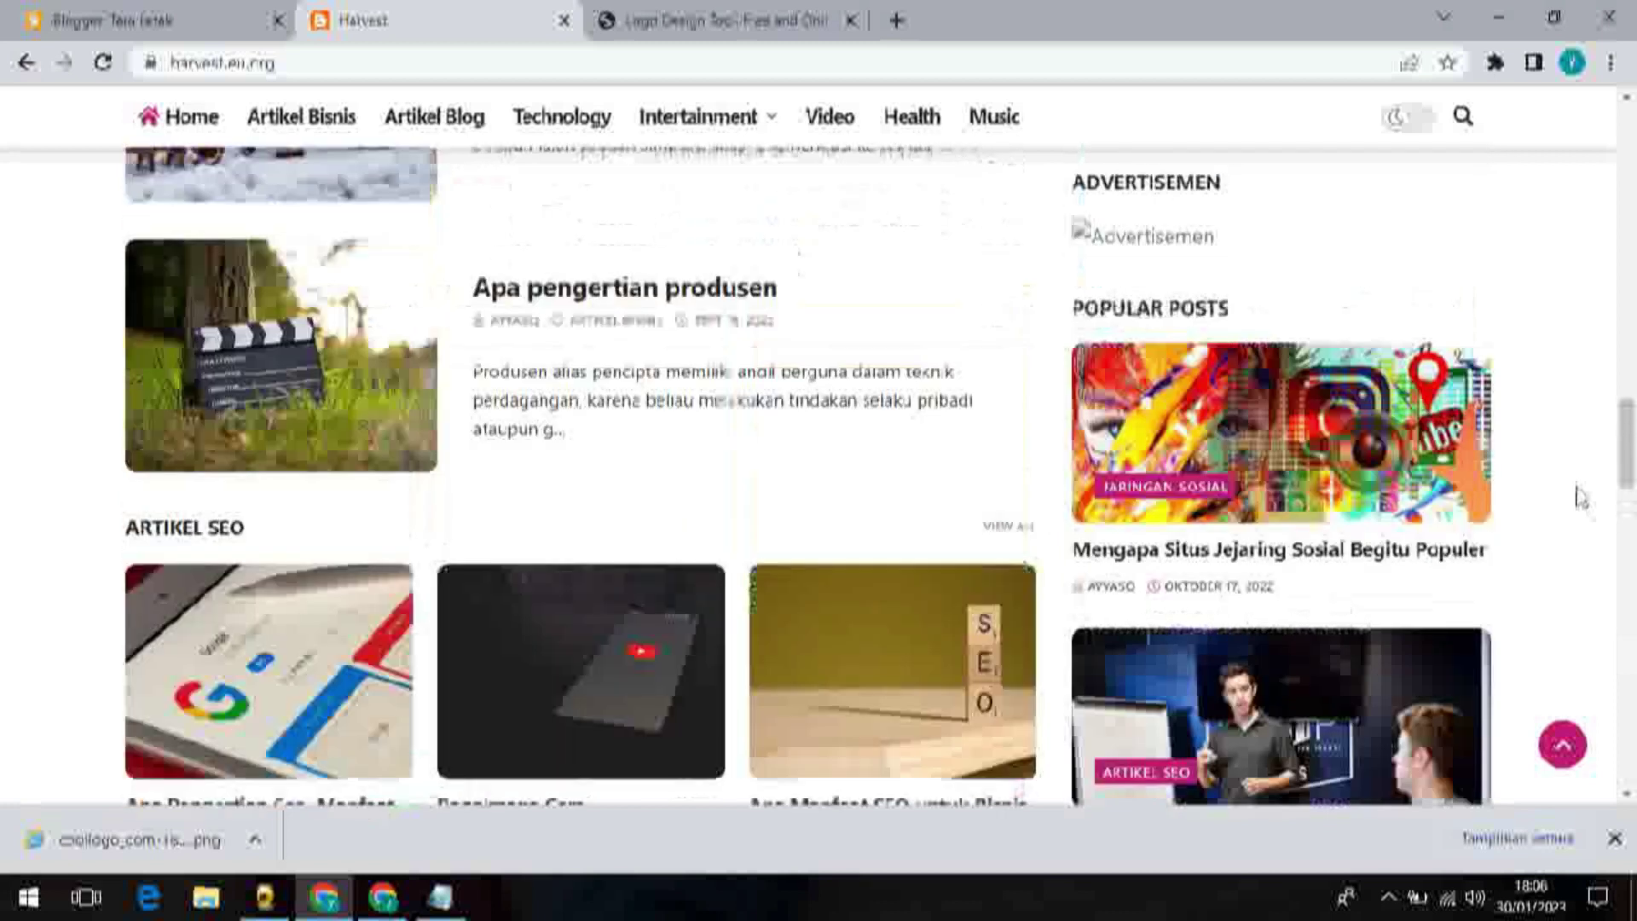
{"action": "scroll", "coordinate": [1580, 496], "scroll_direction": "up", "scroll_amount": 10}
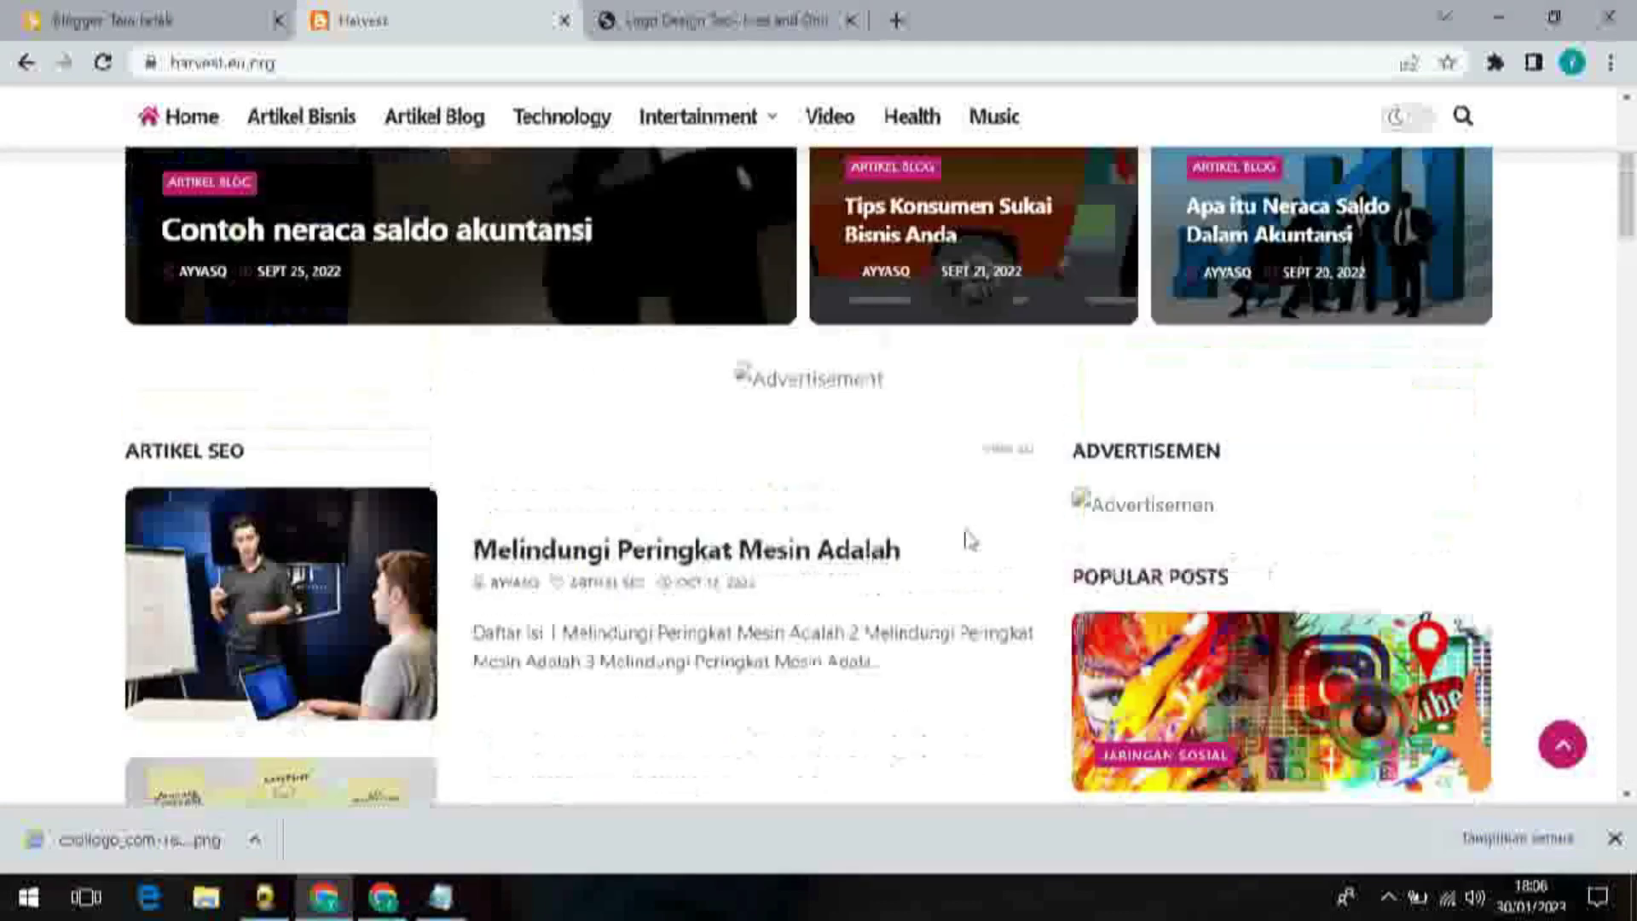
Step: Return to the layout editor, set the sidebar's Popular Posts gadget to the most viewed posts of the last 7 days, and save it
{"action": "key", "text": "ctrl+shift+Tab"}
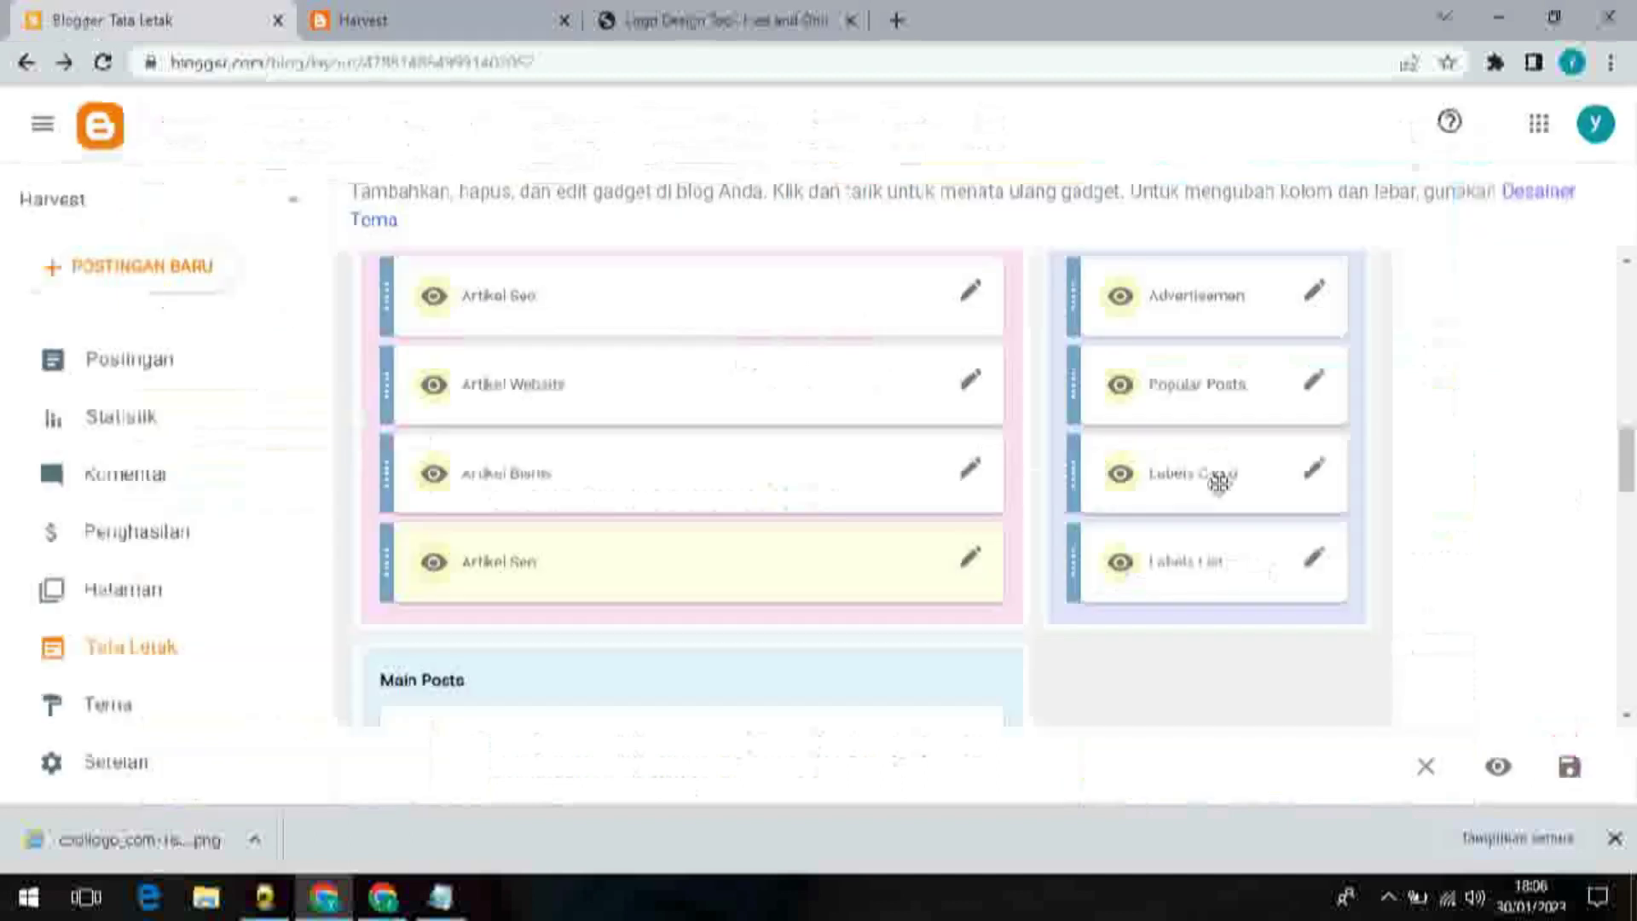
{"action": "scroll", "coordinate": [1280, 478], "scroll_direction": "up", "scroll_amount": 3}
{"action": "scroll", "coordinate": [1316, 566], "scroll_direction": "down", "scroll_amount": 3}
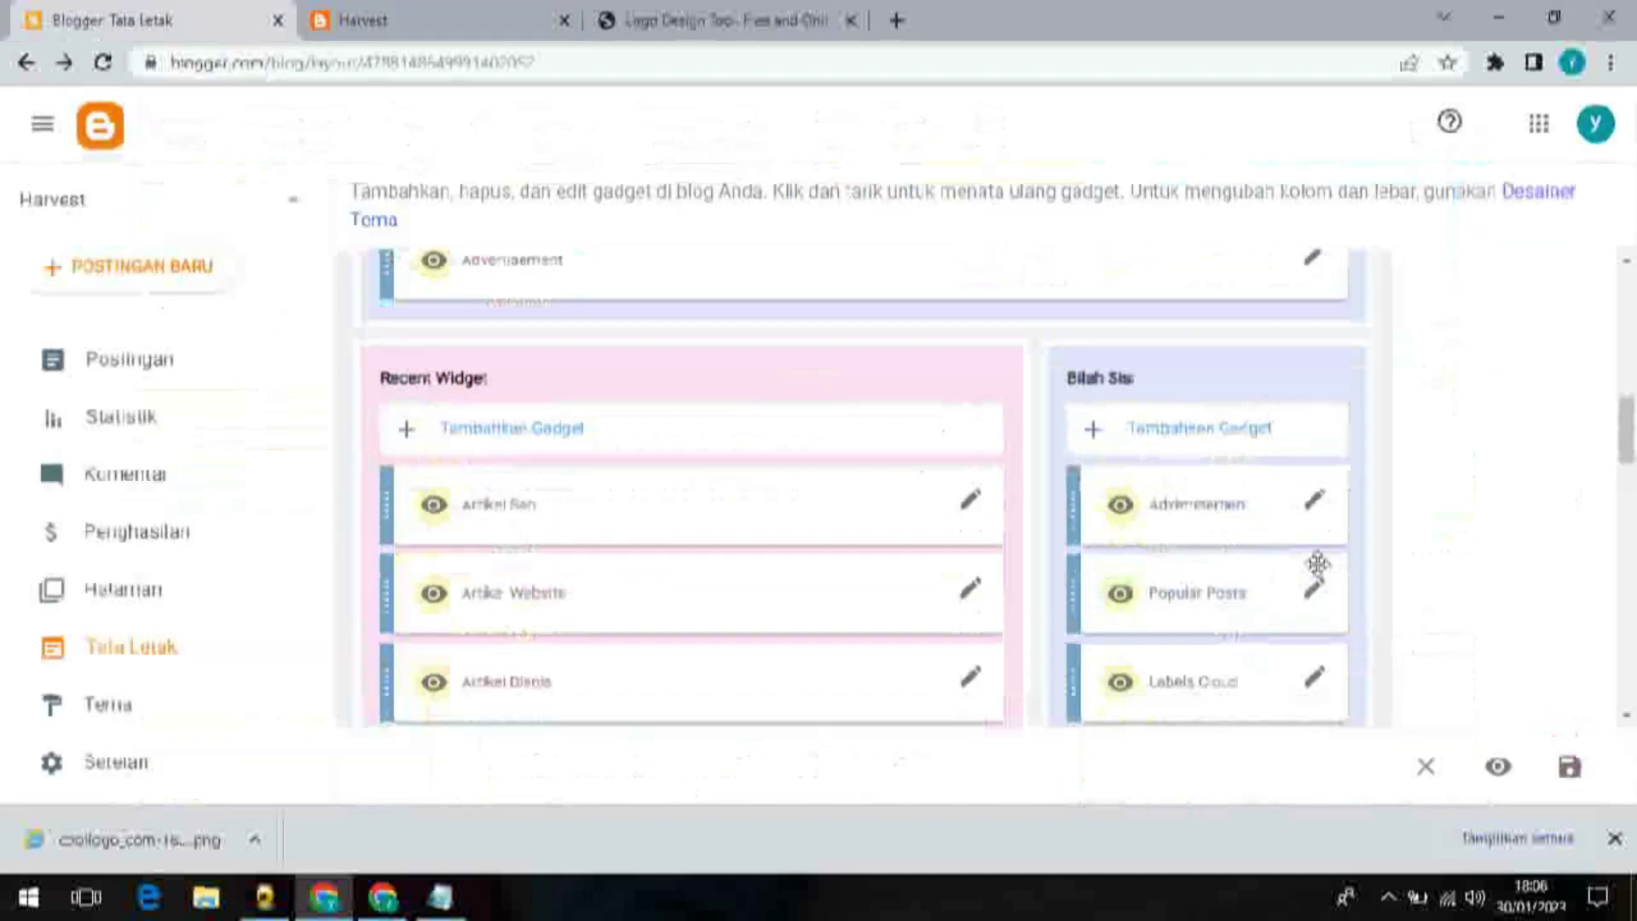
{"action": "left_click", "coordinate": [1314, 383]}
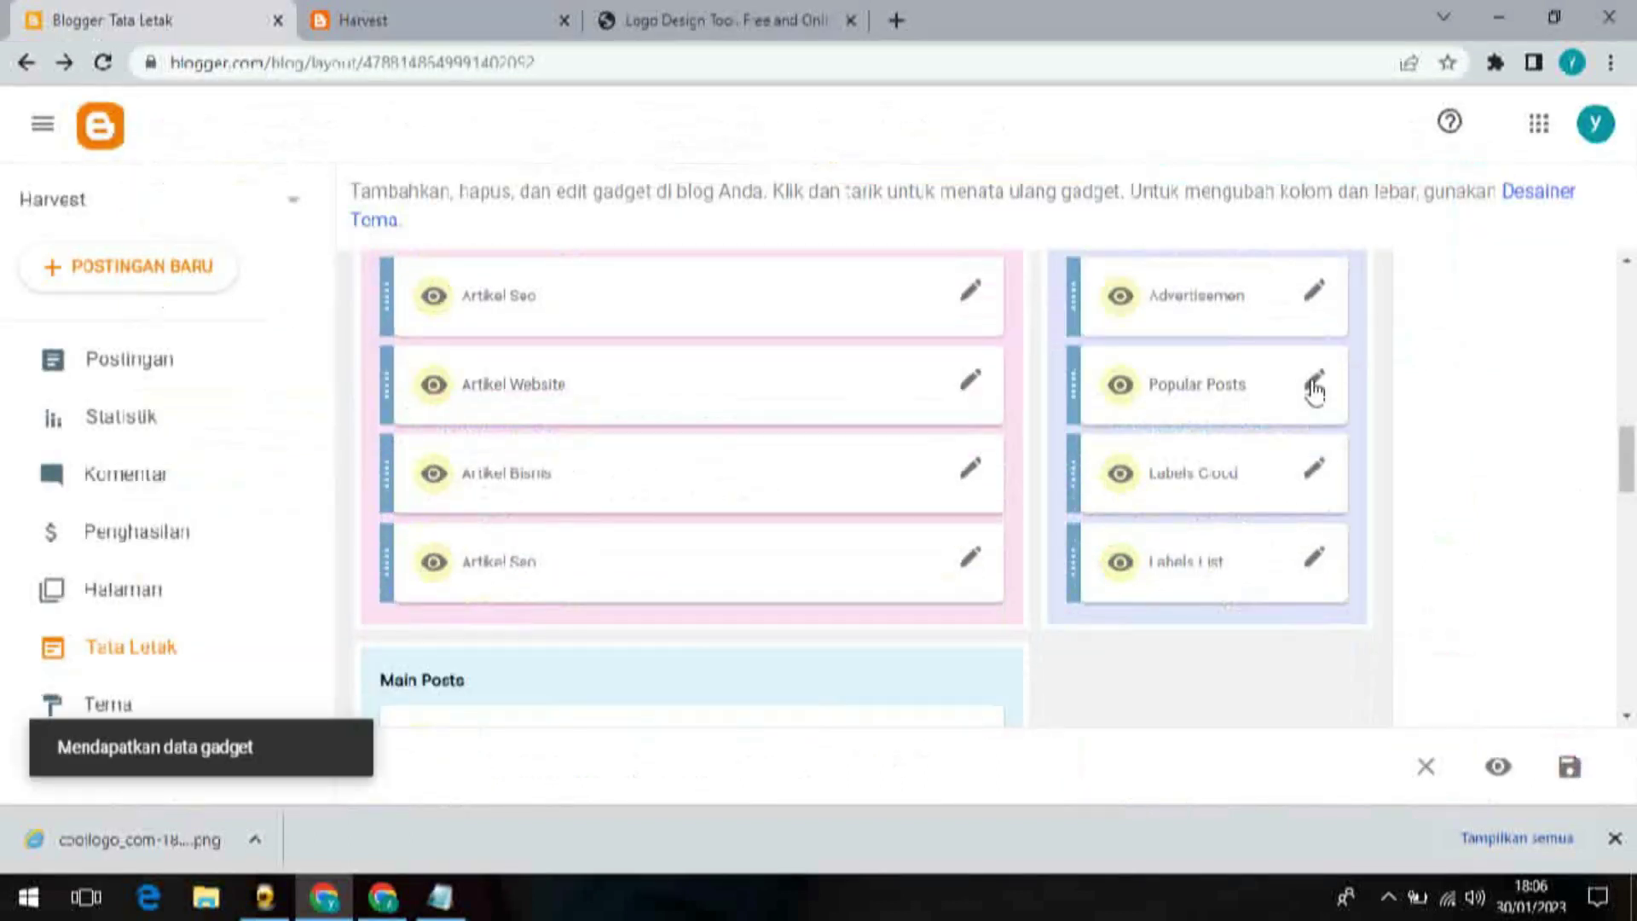
{"action": "scroll", "coordinate": [840, 439], "scroll_direction": "down", "scroll_amount": 2}
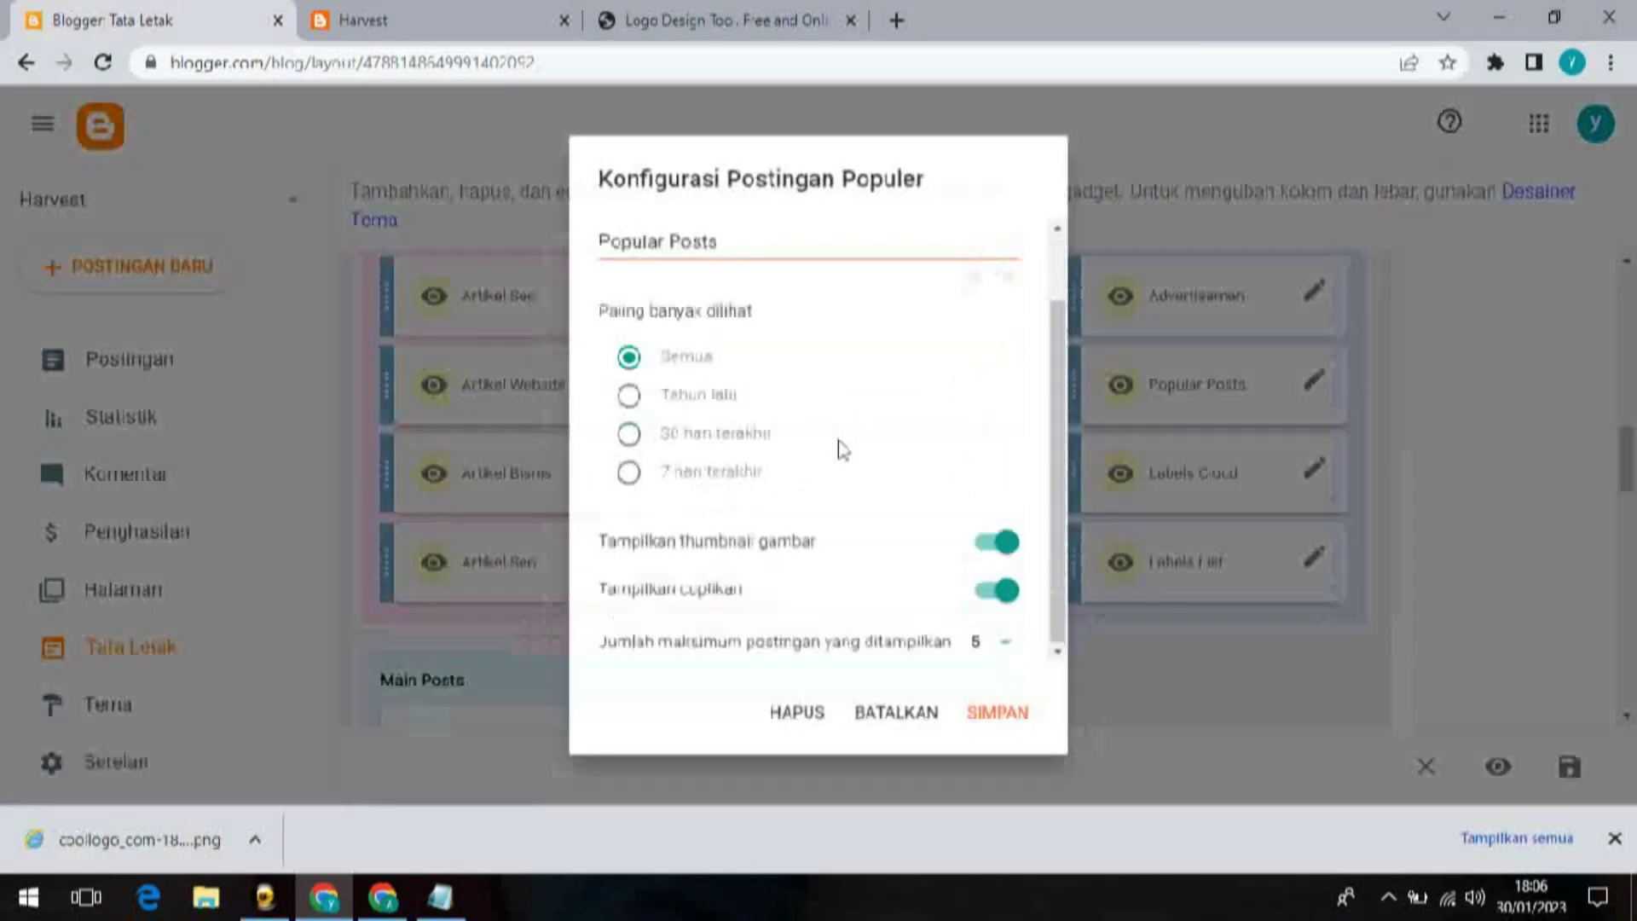
{"action": "left_click", "coordinate": [629, 471]}
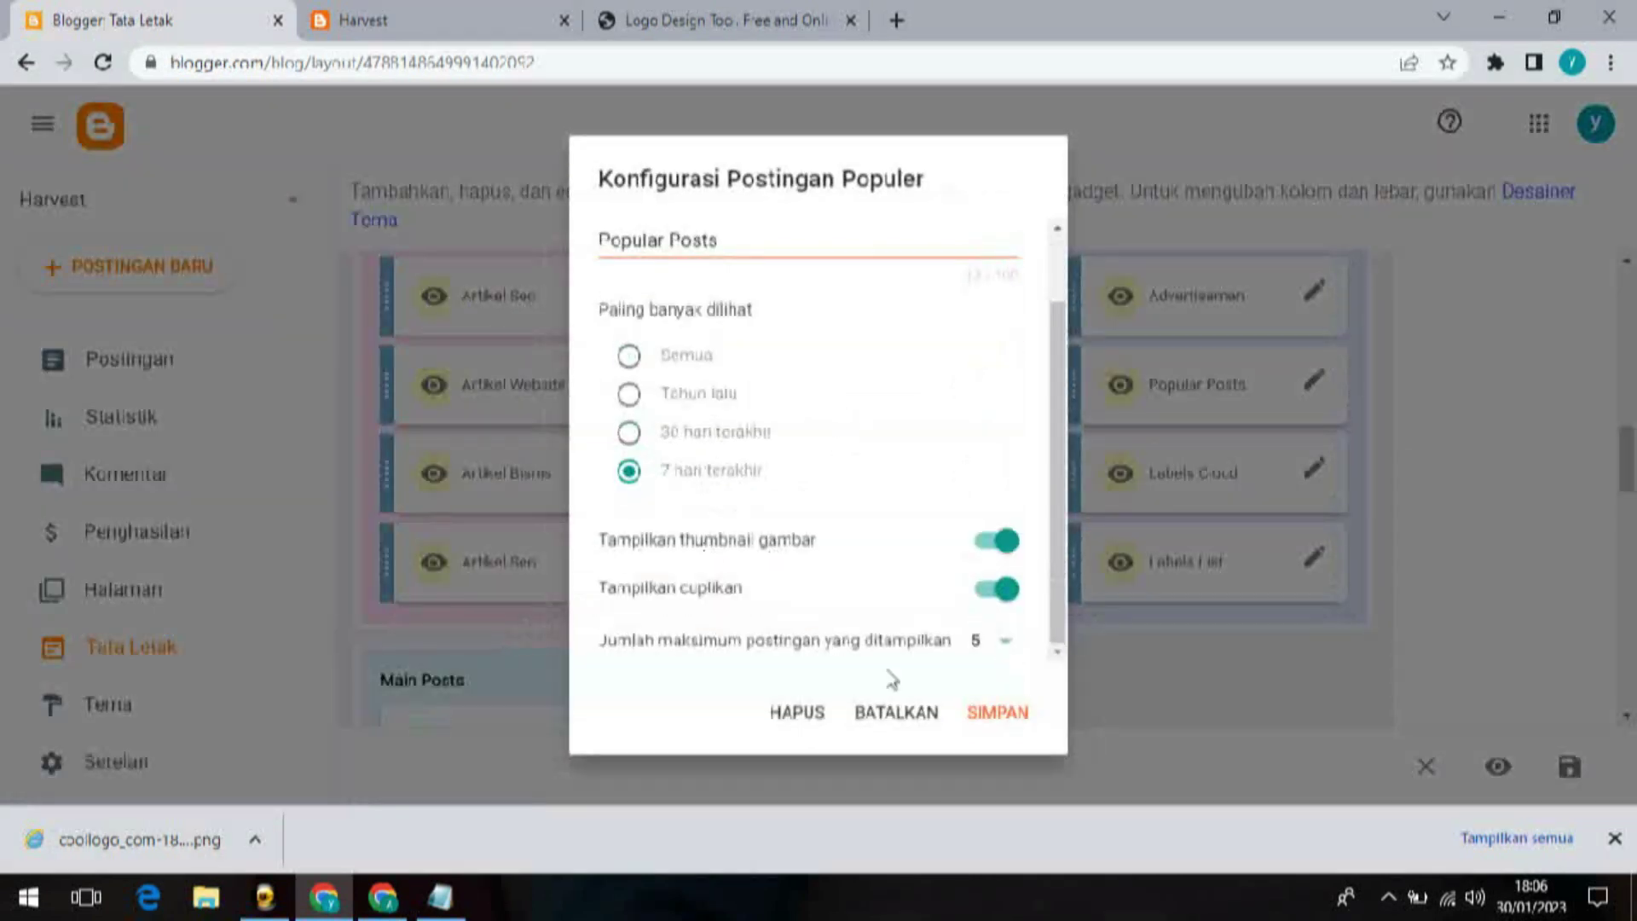
{"action": "left_click", "coordinate": [978, 725]}
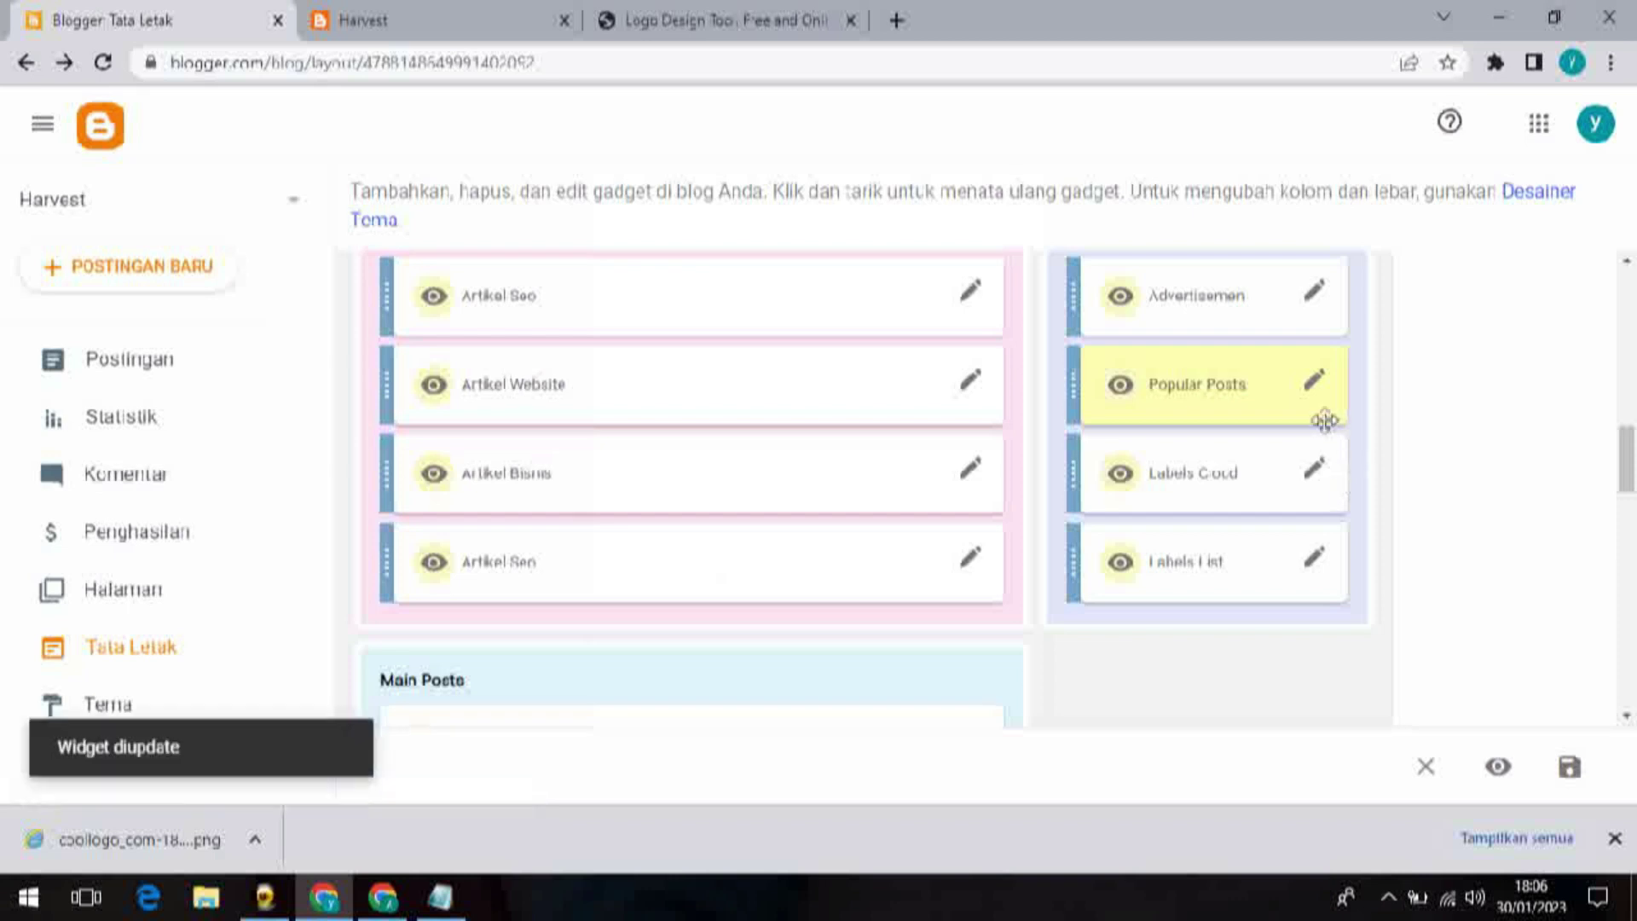
Step: Try the selected-labels option in the Labels Cloud gadget, set it back to all labels and save the gadget
{"action": "left_click", "coordinate": [1314, 472]}
{"action": "scroll", "coordinate": [717, 554], "scroll_direction": "down", "scroll_amount": 2}
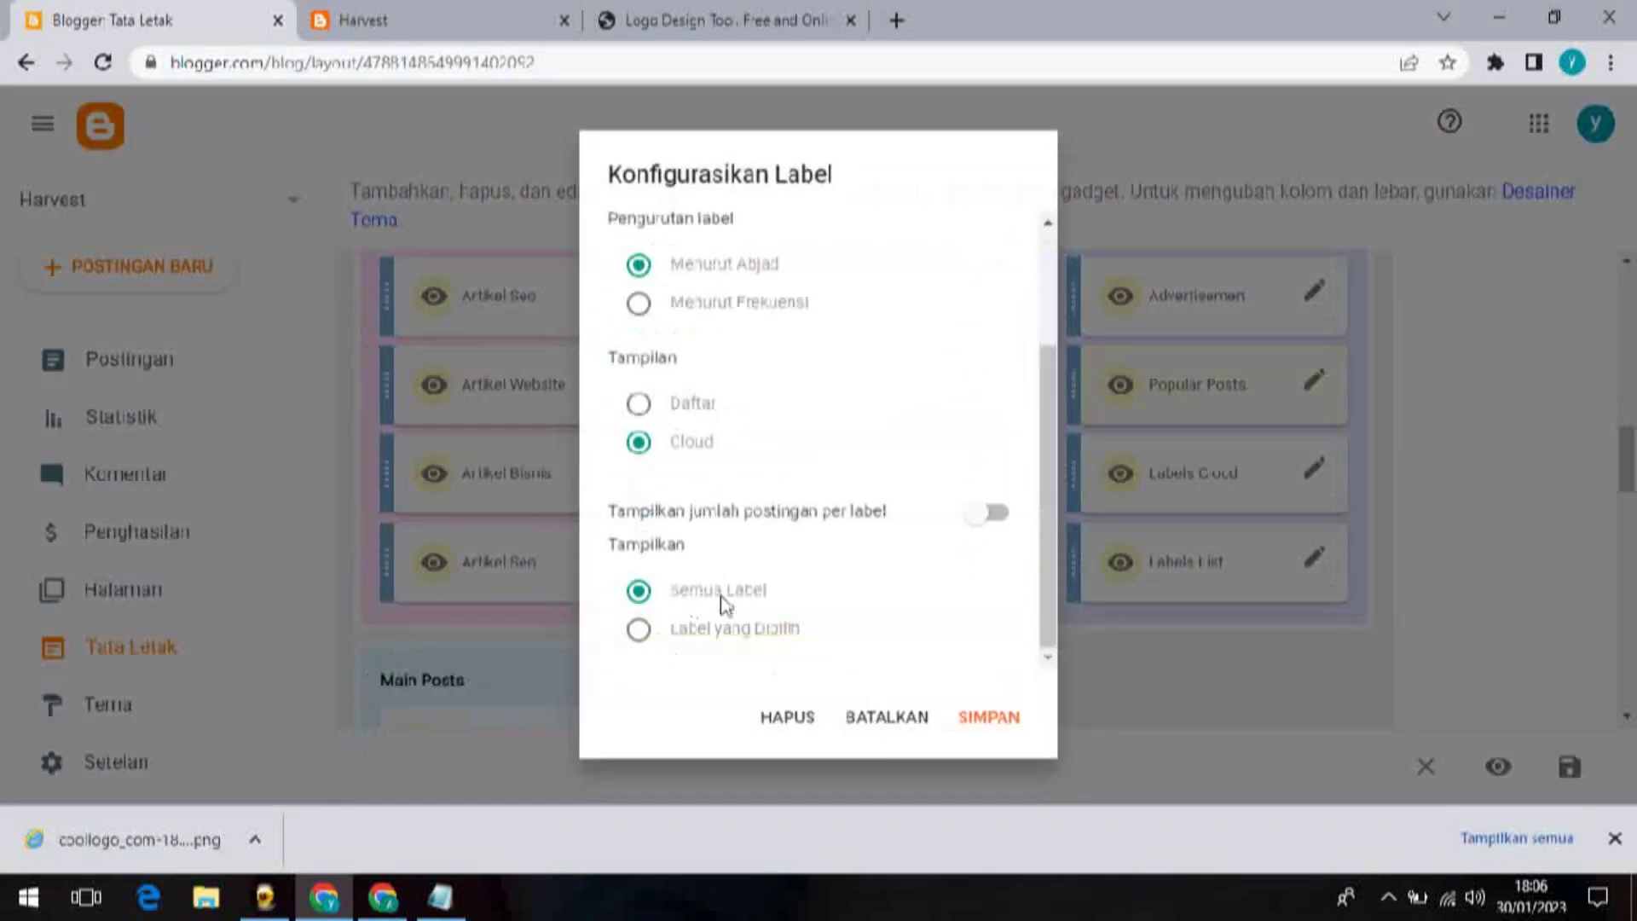
{"action": "left_click", "coordinate": [734, 629]}
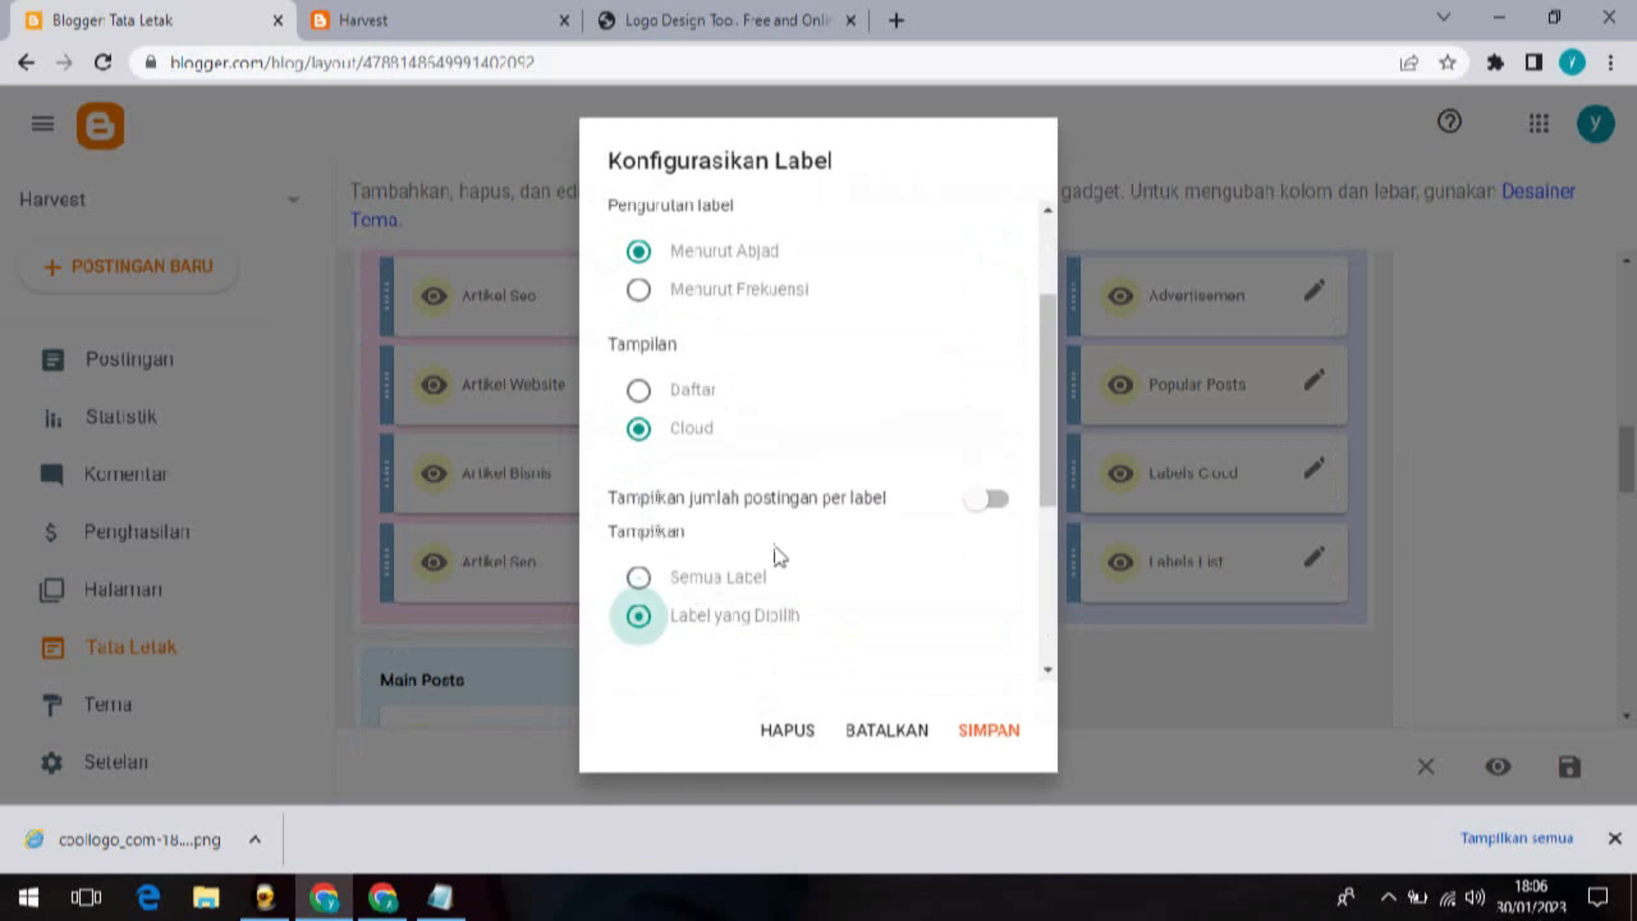
{"action": "scroll", "coordinate": [697, 522], "scroll_direction": "down", "scroll_amount": 4}
{"action": "left_click", "coordinate": [639, 229]}
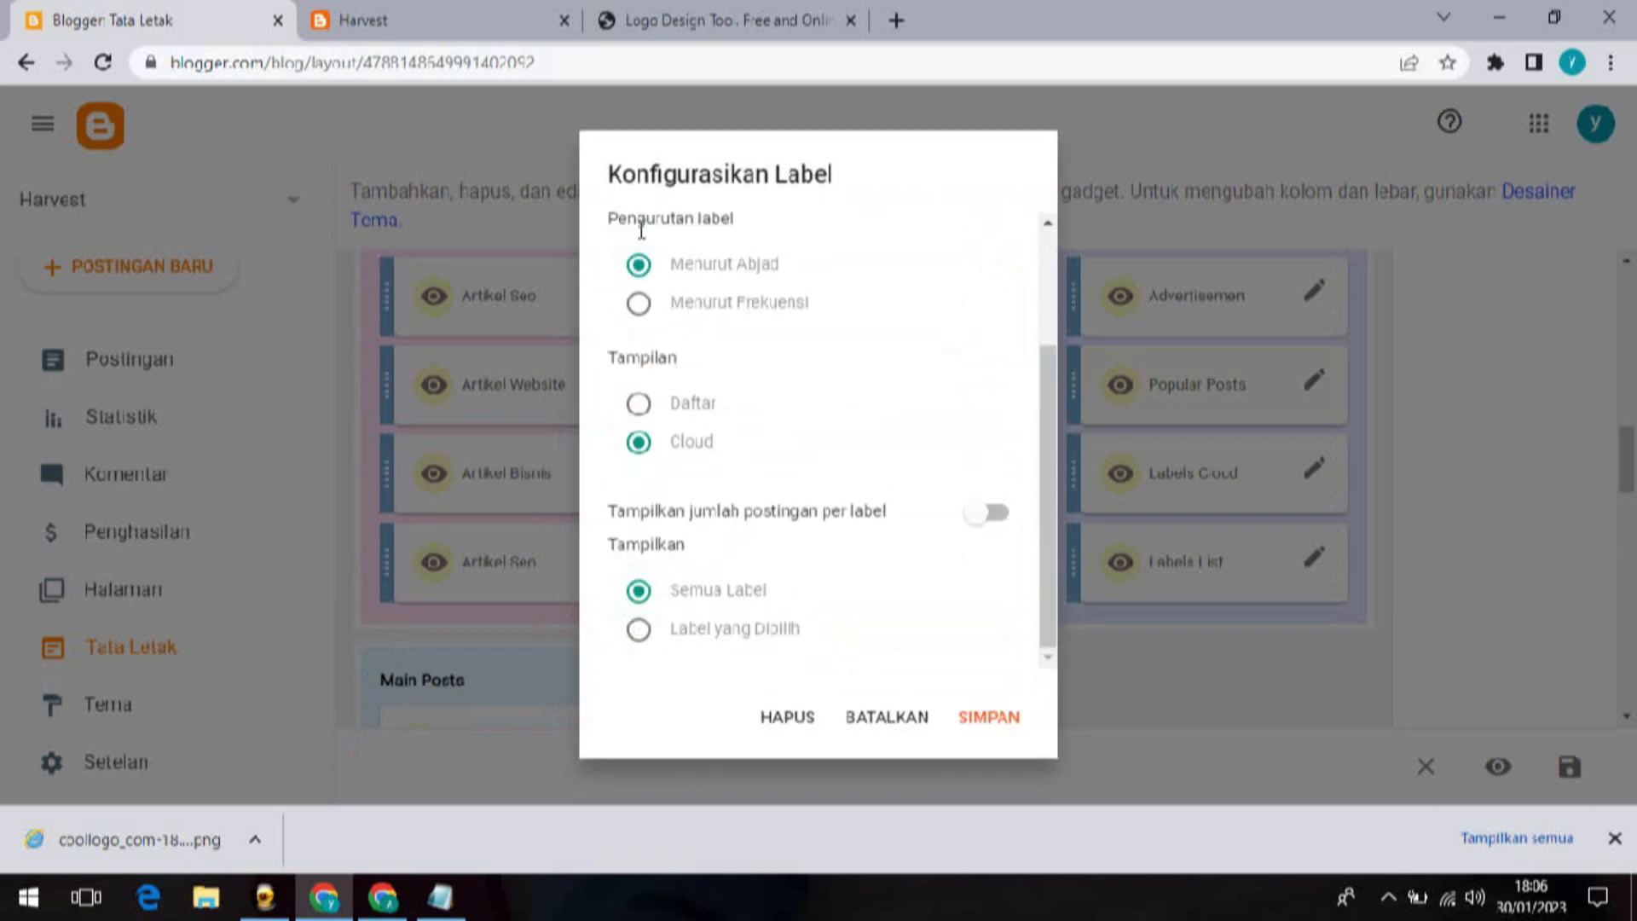
{"action": "left_click", "coordinate": [956, 731]}
Step: Set the sidebar's Labels List gadget to display only the selected labels and save it
{"action": "left_click", "coordinate": [1314, 563]}
{"action": "scroll", "coordinate": [708, 580], "scroll_direction": "down", "scroll_amount": 2}
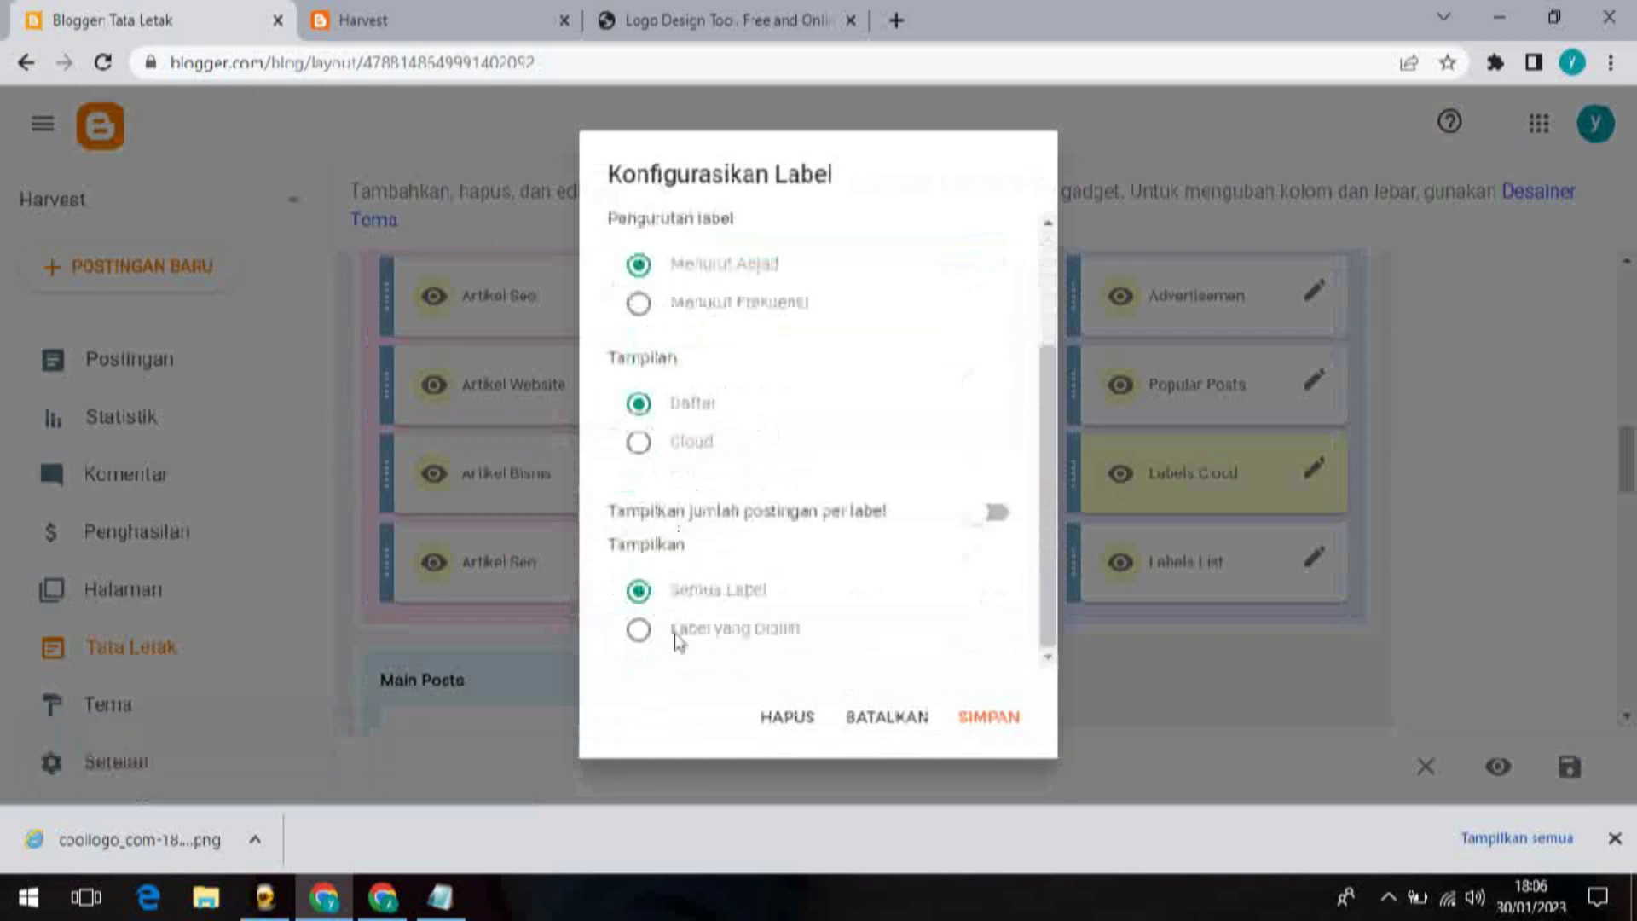
{"action": "left_click", "coordinate": [639, 631]}
{"action": "scroll", "coordinate": [639, 639], "scroll_direction": "down", "scroll_amount": 3}
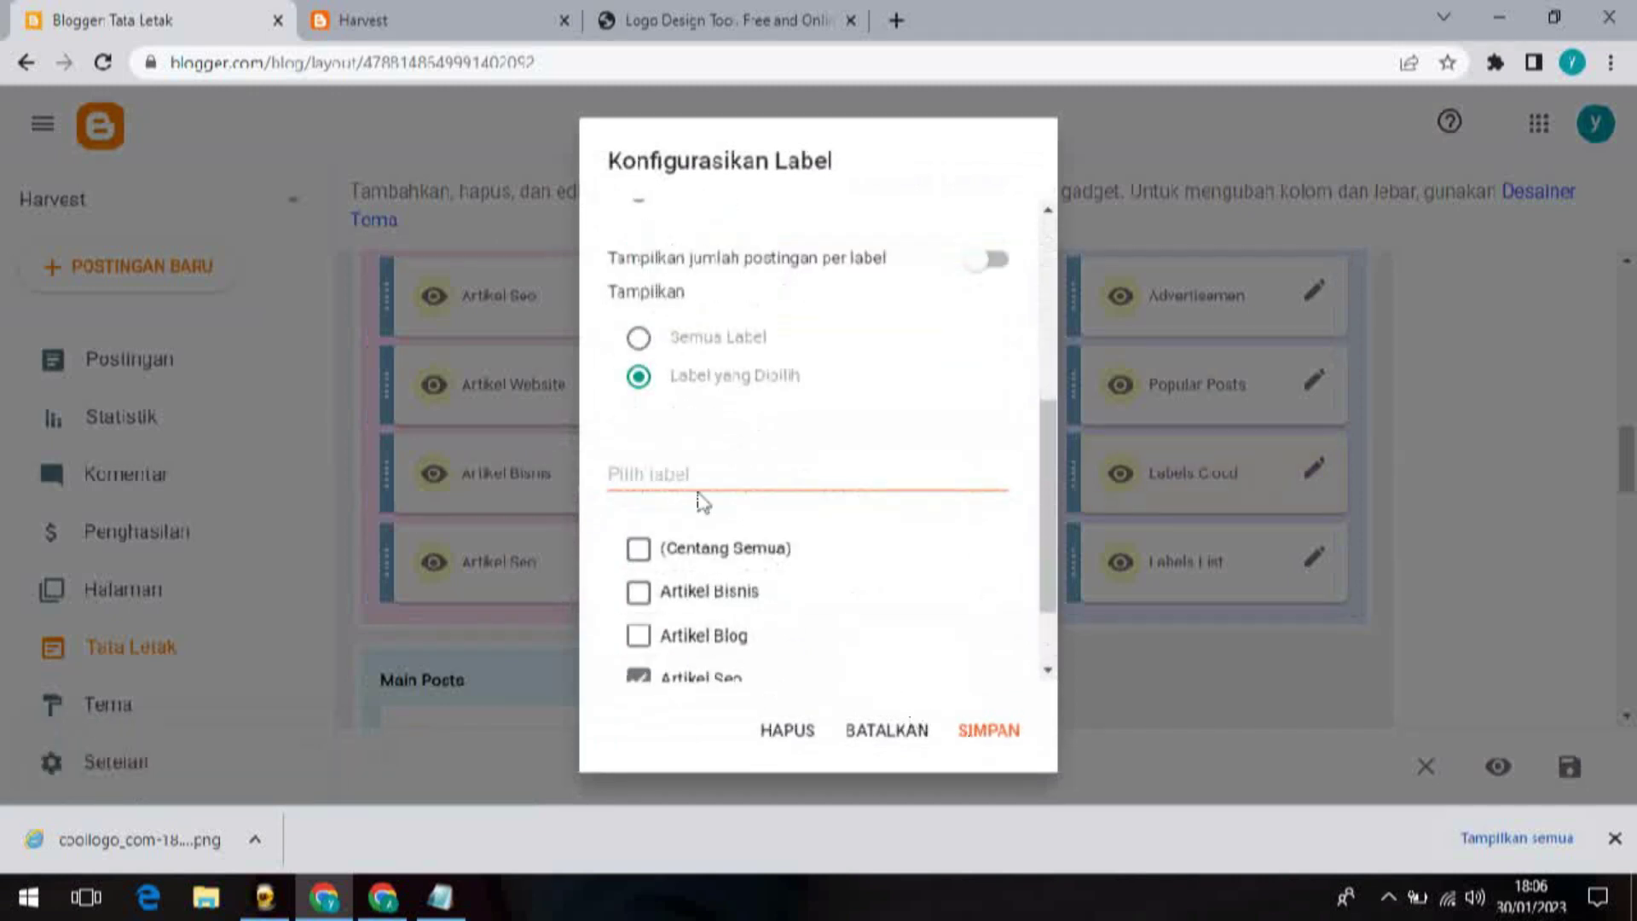
{"action": "left_click", "coordinate": [974, 732]}
Step: Review the options of the Postingan Blog gadget under Main Posts and save the gadget
{"action": "left_click_drag", "start_coordinate": [1629, 469], "coordinate": [1629, 517]}
{"action": "left_click", "coordinate": [968, 381]}
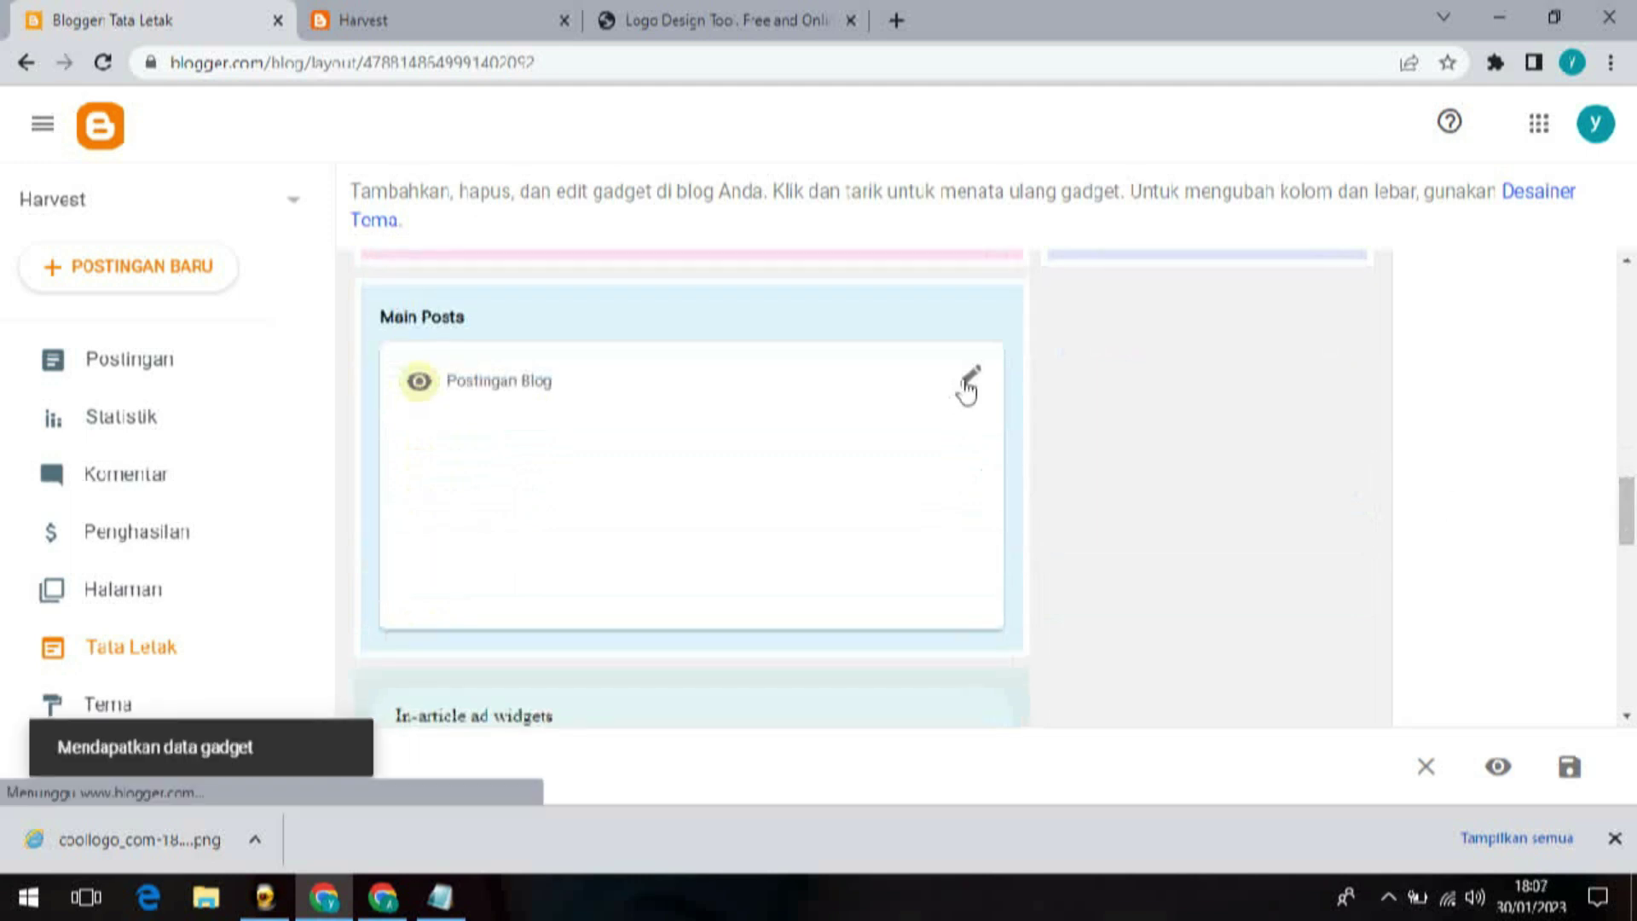
{"action": "left_click", "coordinate": [1055, 517]}
{"action": "scroll", "coordinate": [1082, 595], "scroll_direction": "down", "scroll_amount": 8}
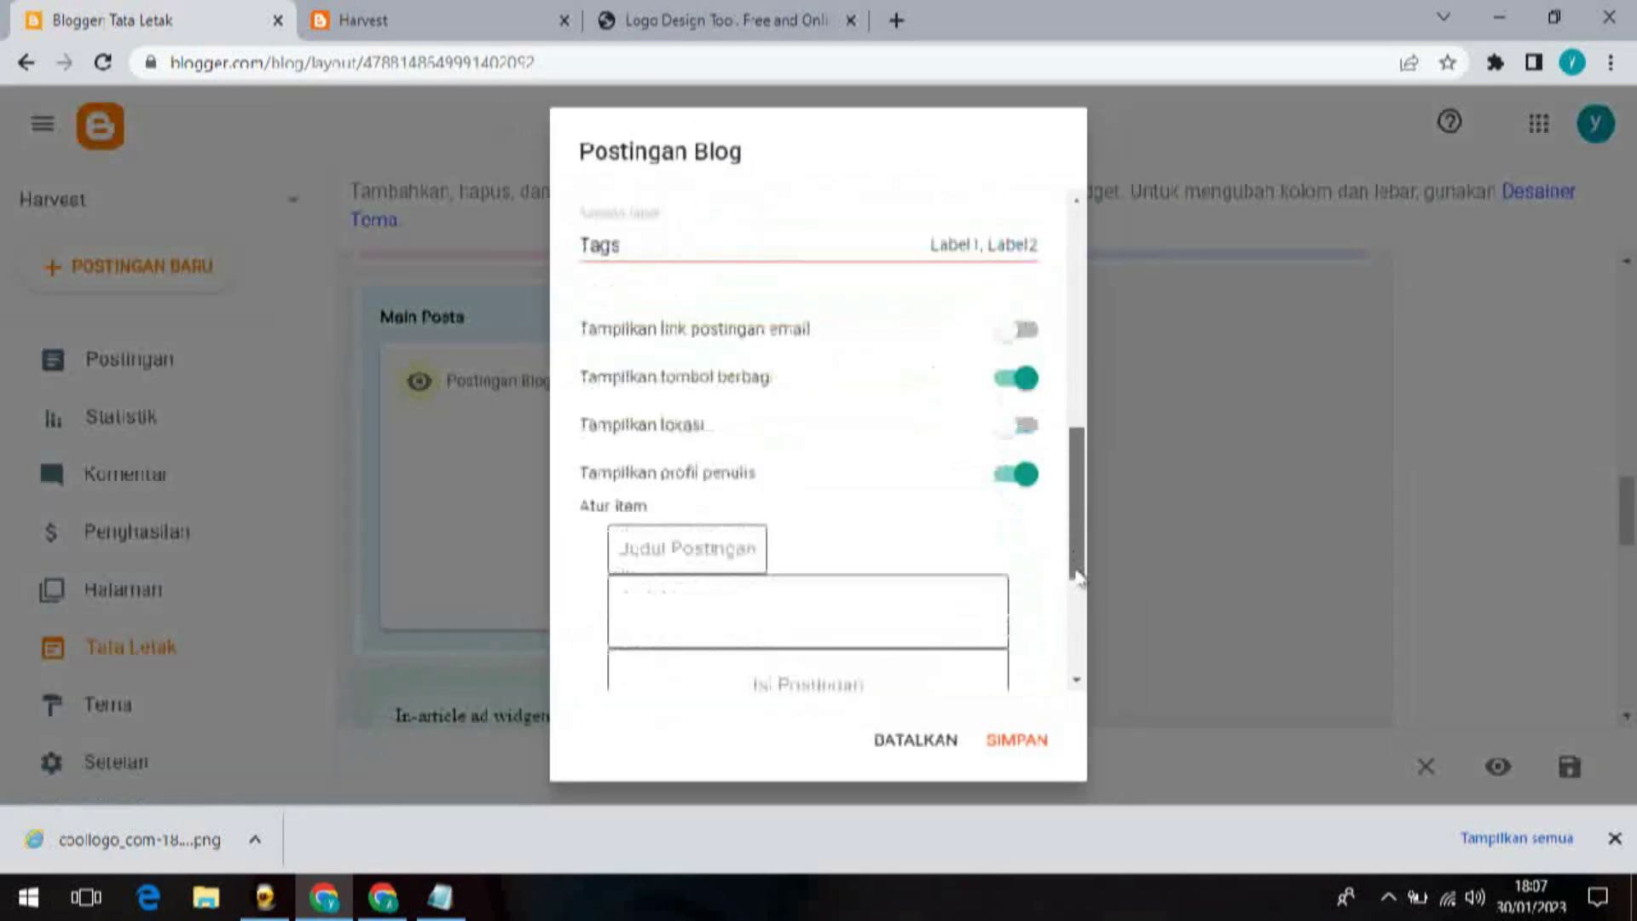
{"action": "left_click", "coordinate": [1017, 741]}
{"action": "scroll", "coordinate": [972, 442], "scroll_direction": "down", "scroll_amount": 5}
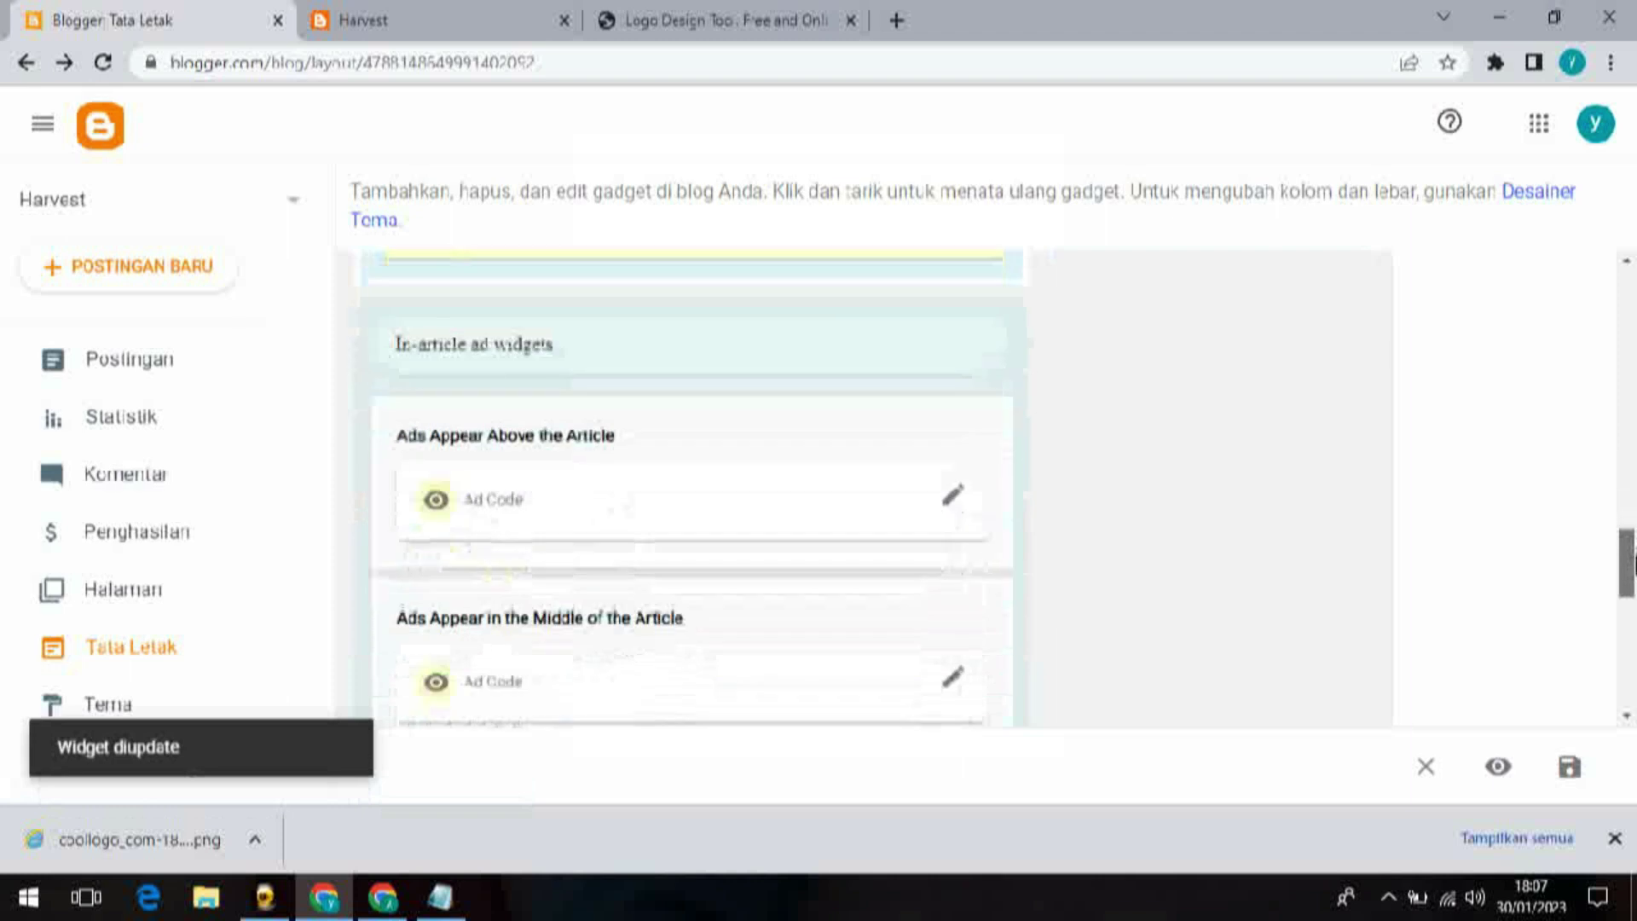
{"action": "left_click", "coordinate": [952, 402]}
{"action": "left_click", "coordinate": [674, 529]}
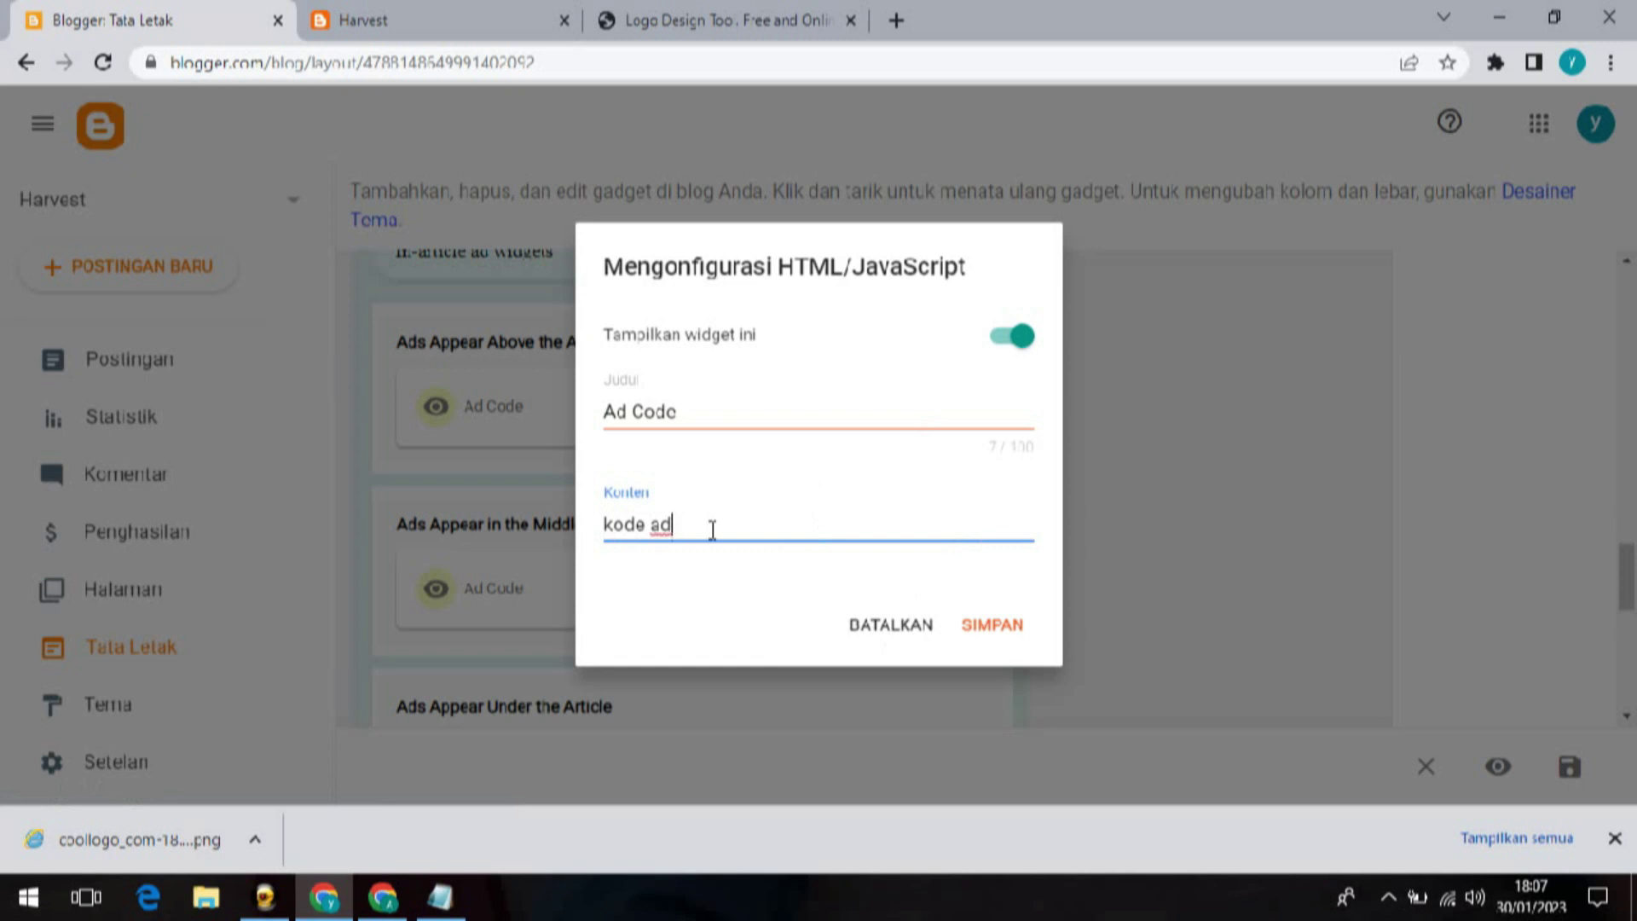
{"action": "left_click", "coordinate": [906, 639]}
Step: Check the live blog's footer, then upload coollogo_com-18200342.png from the computer into the Footer's Gambar gadget and save it
{"action": "left_click_drag", "start_coordinate": [1627, 555], "coordinate": [1633, 650]}
{"action": "left_click", "coordinate": [304, 15]}
{"action": "scroll", "coordinate": [1629, 793], "scroll_direction": "down", "scroll_amount": 15}
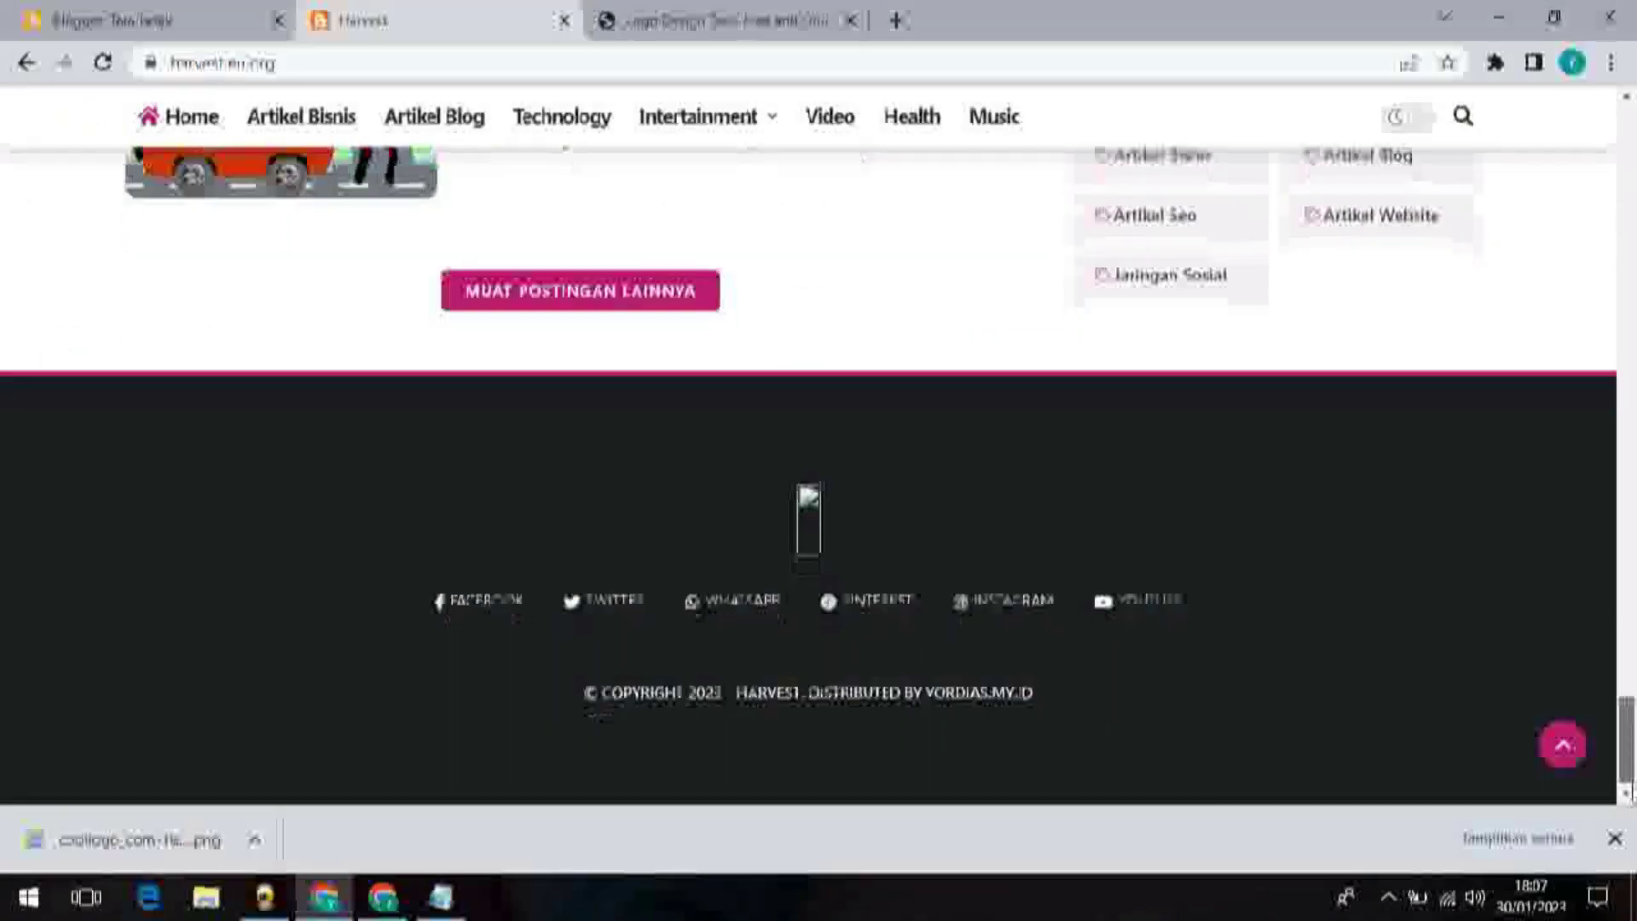
{"action": "left_click", "coordinate": [218, 19]}
{"action": "left_click", "coordinate": [1315, 543]}
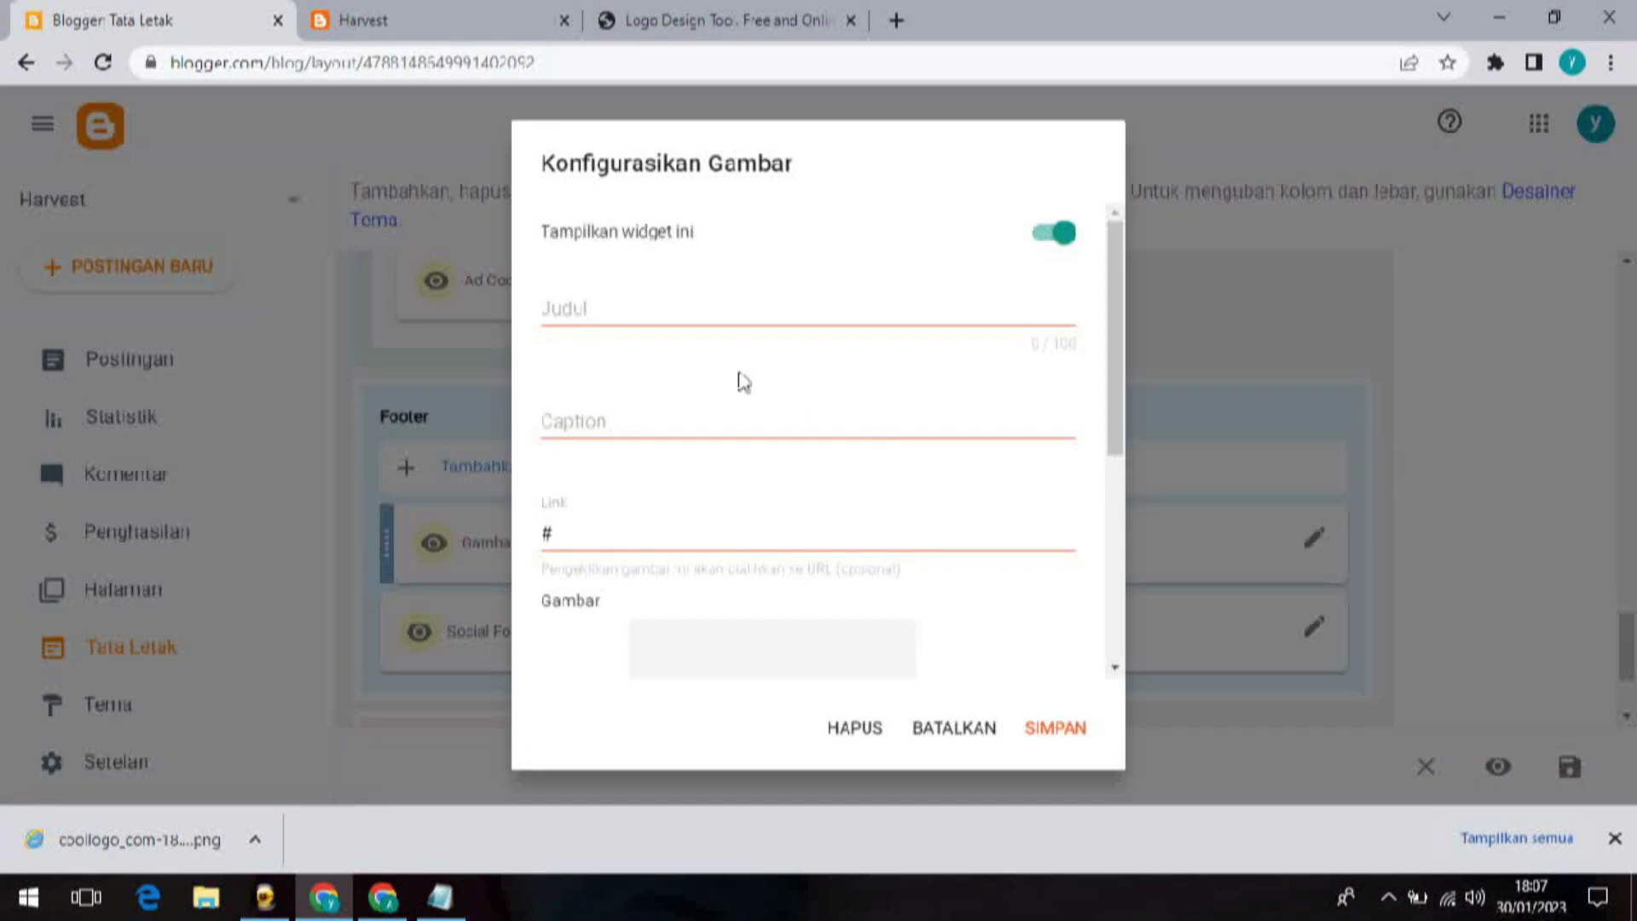
{"action": "scroll", "coordinate": [745, 381], "scroll_direction": "down", "scroll_amount": 3}
{"action": "left_click", "coordinate": [571, 632]}
{"action": "scroll", "coordinate": [579, 665], "scroll_direction": "down", "scroll_amount": 1}
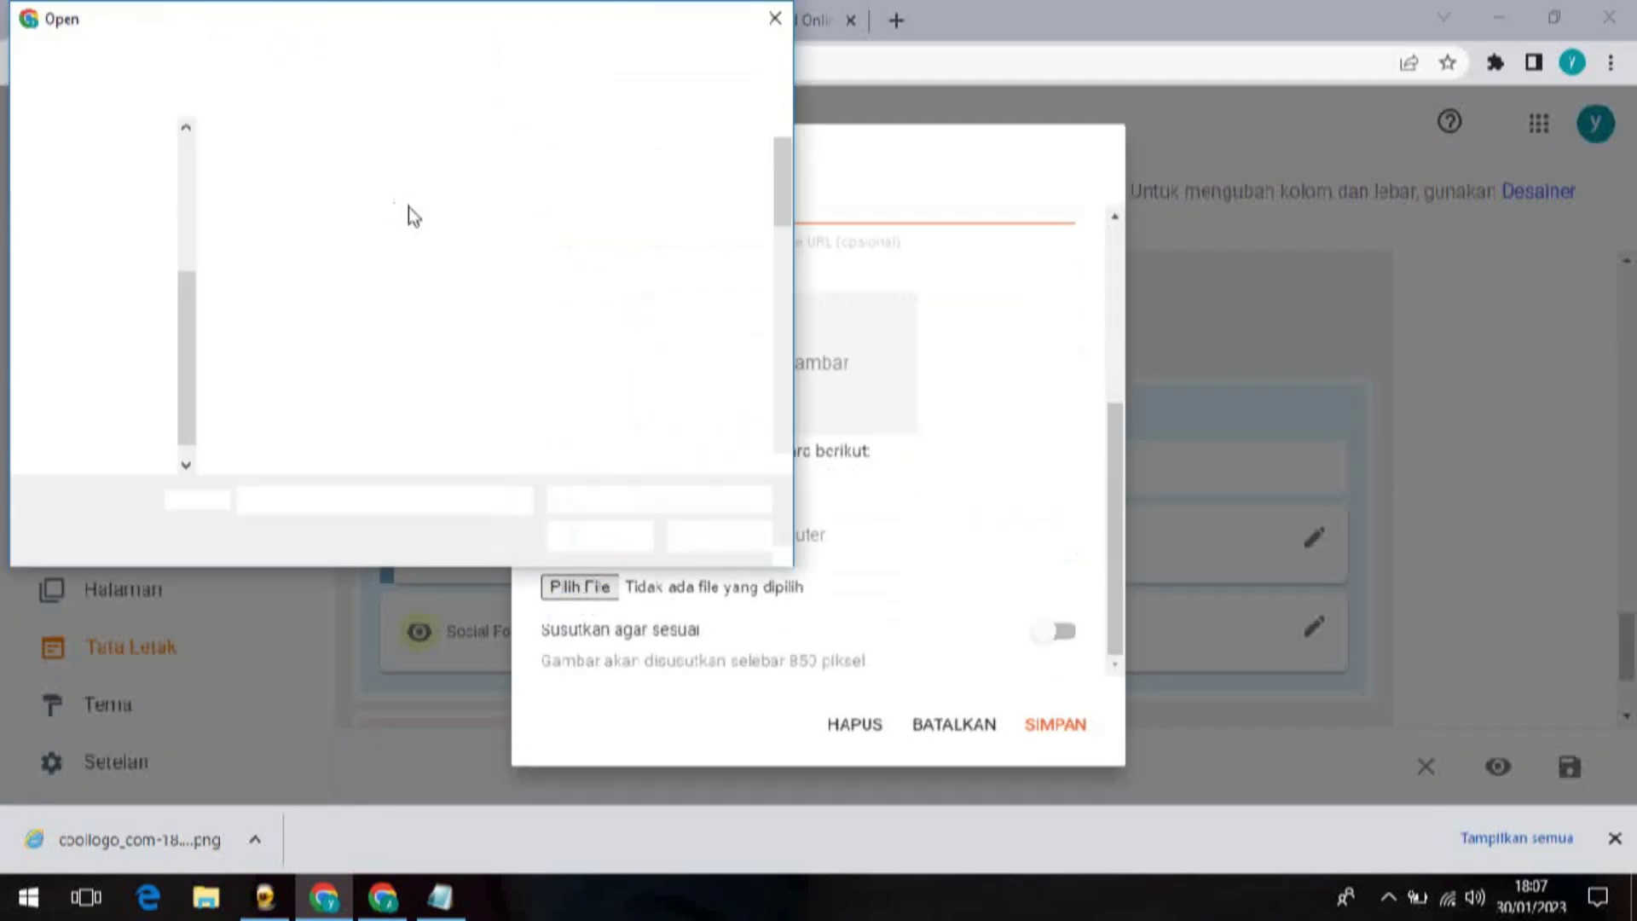
{"action": "left_click_drag", "start_coordinate": [781, 166], "coordinate": [786, 247]}
{"action": "left_click", "coordinate": [417, 290]}
{"action": "left_click", "coordinate": [600, 536]}
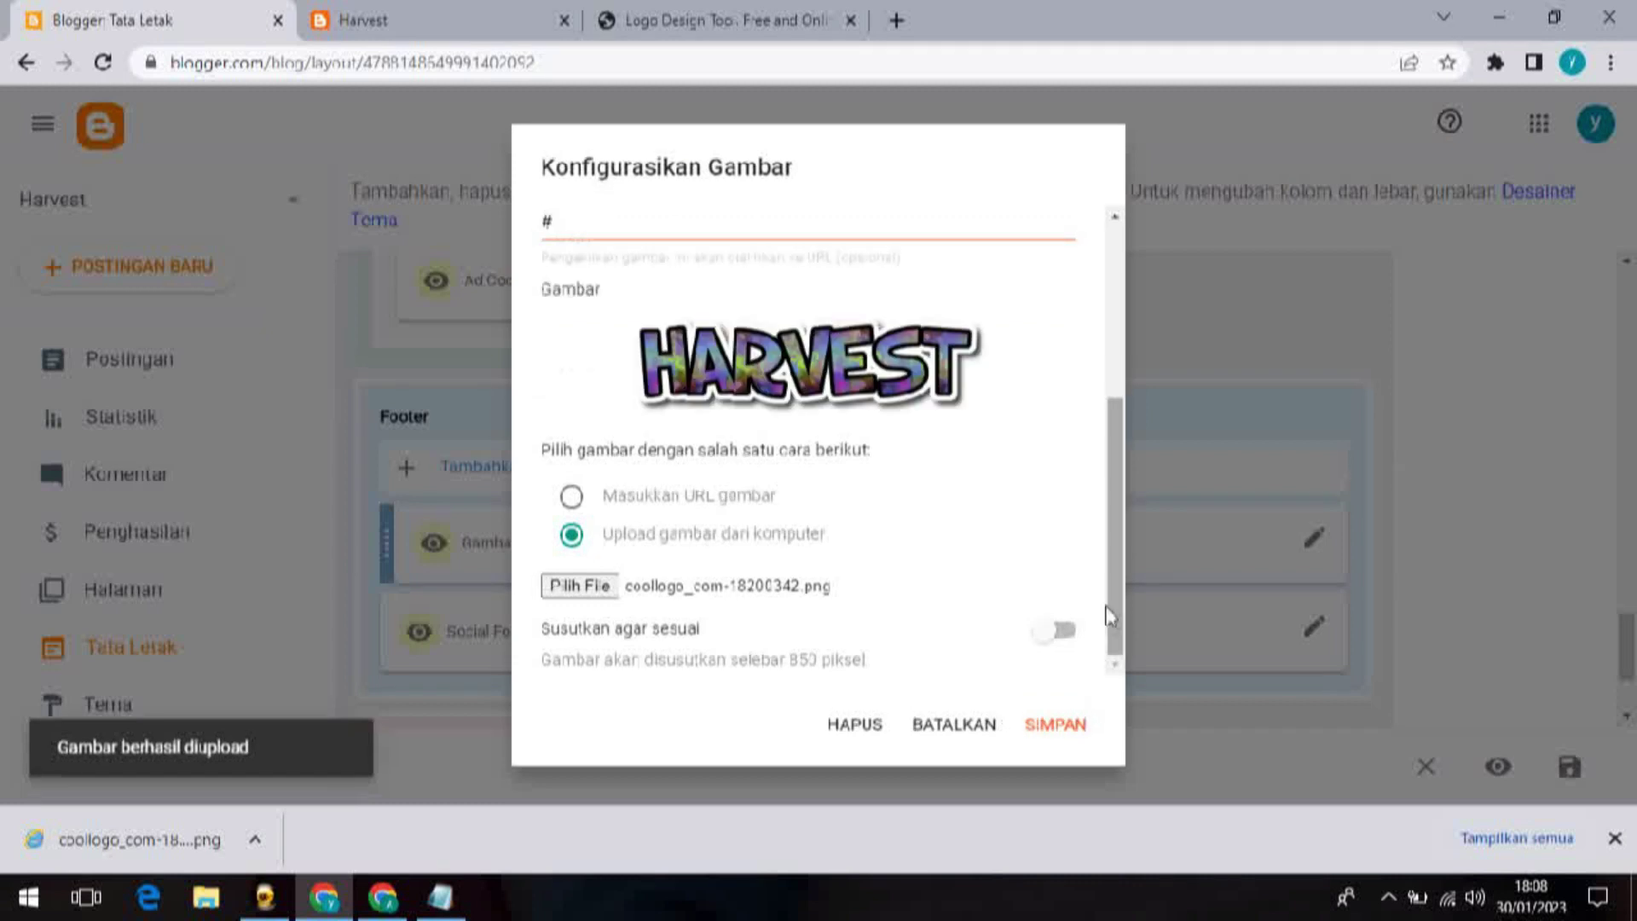
{"action": "left_click", "coordinate": [1056, 725]}
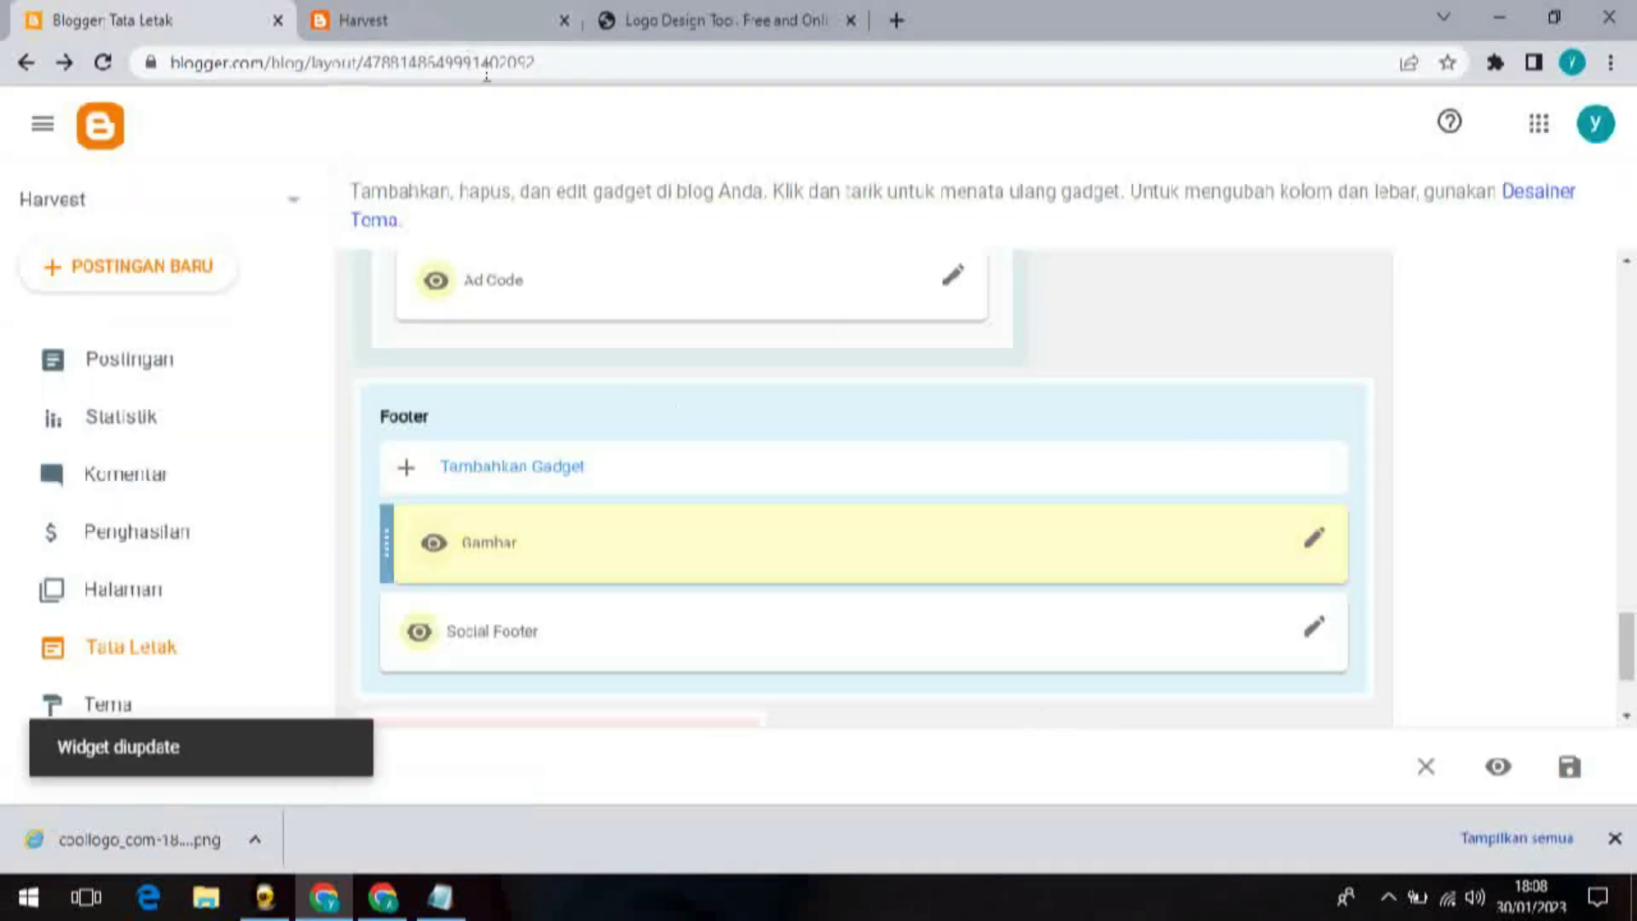
Step: Reload the live blog's home page and check the logo in its footer
{"action": "left_click", "coordinate": [364, 20]}
{"action": "left_click", "coordinate": [201, 121]}
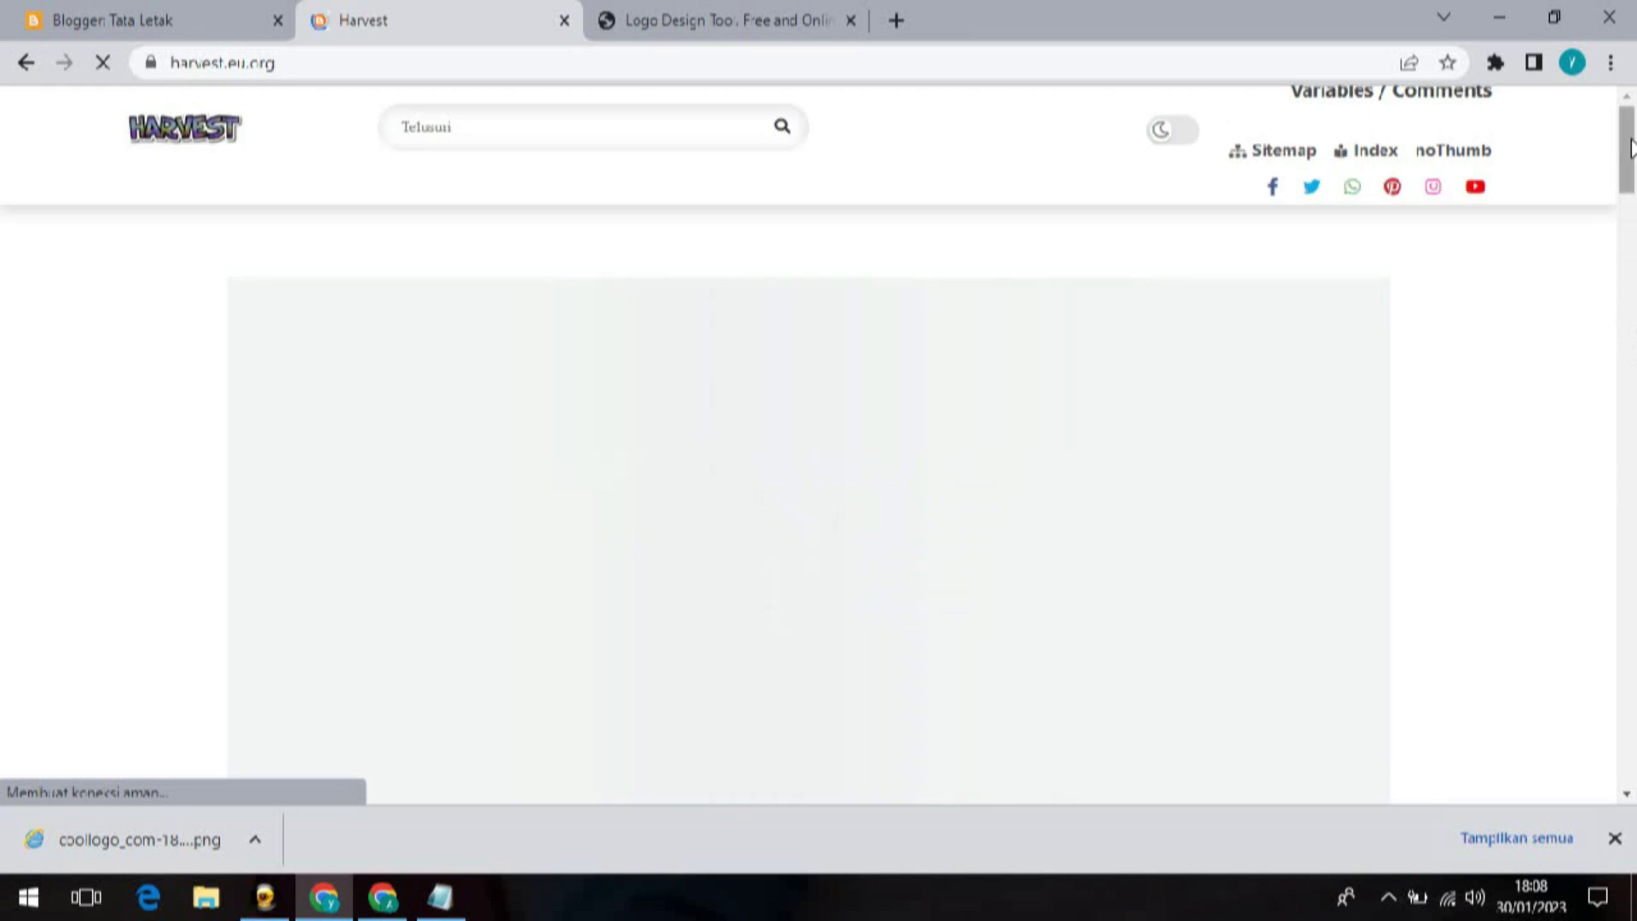
{"action": "left_click_drag", "start_coordinate": [1630, 147], "coordinate": [1632, 727]}
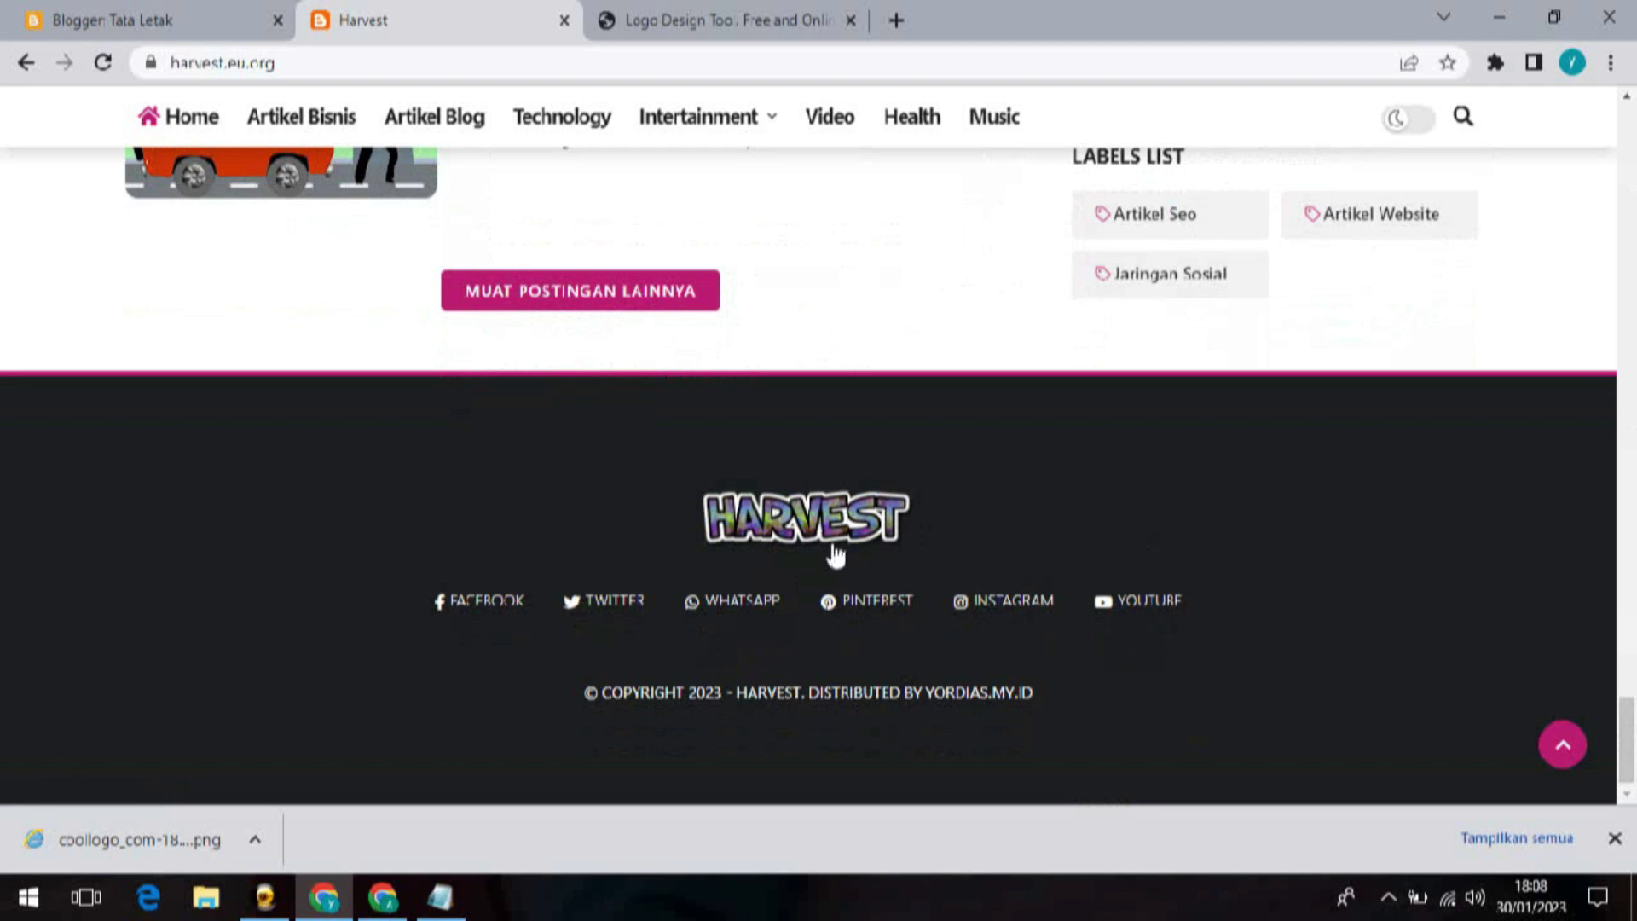
Step: Caption the Footer's Gambar gadget "Selamat dan sukses blognya Aamiin", save it, and check the footer on the reloaded live blog
{"action": "left_click", "coordinate": [154, 19]}
{"action": "left_click", "coordinate": [1316, 544]}
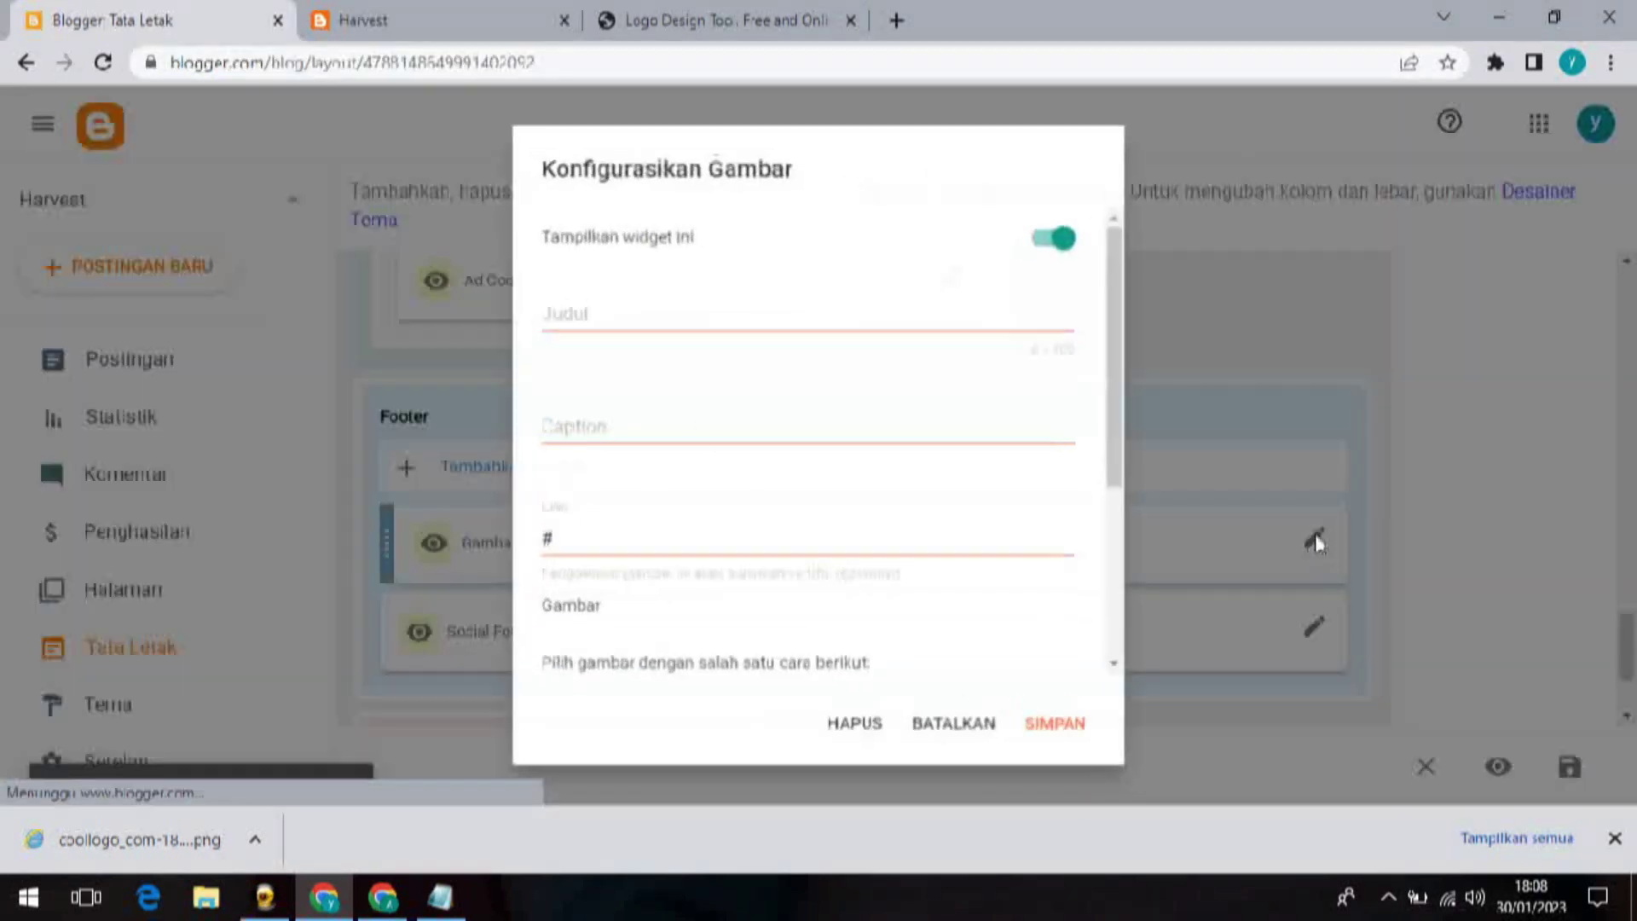
{"action": "left_click", "coordinate": [588, 419]}
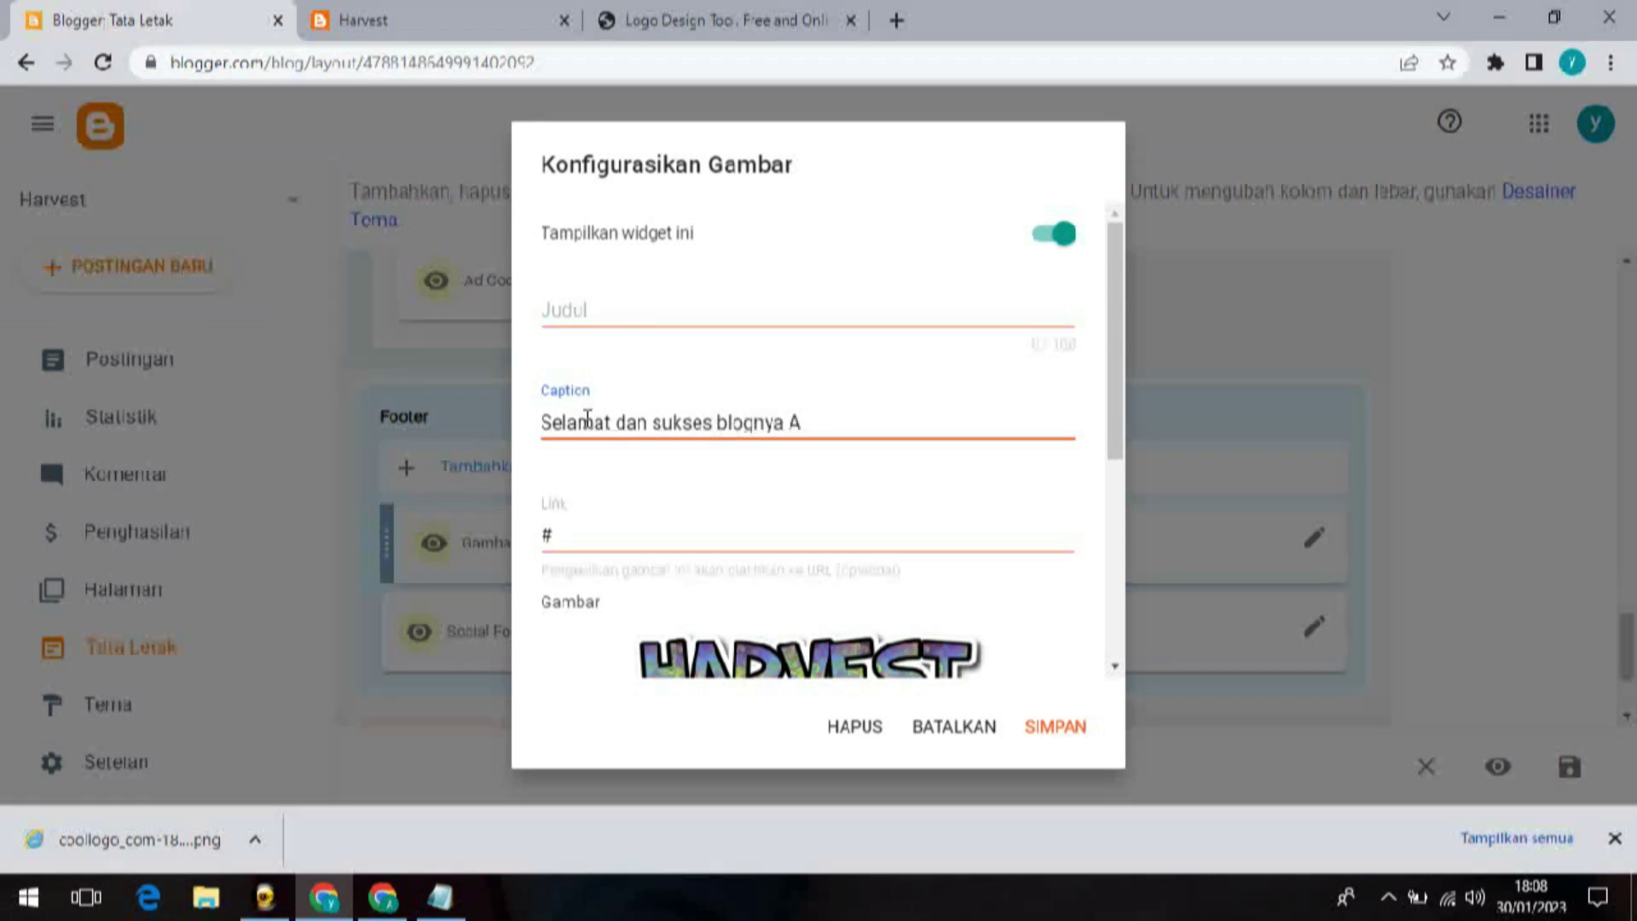
{"action": "left_click", "coordinate": [1053, 730]}
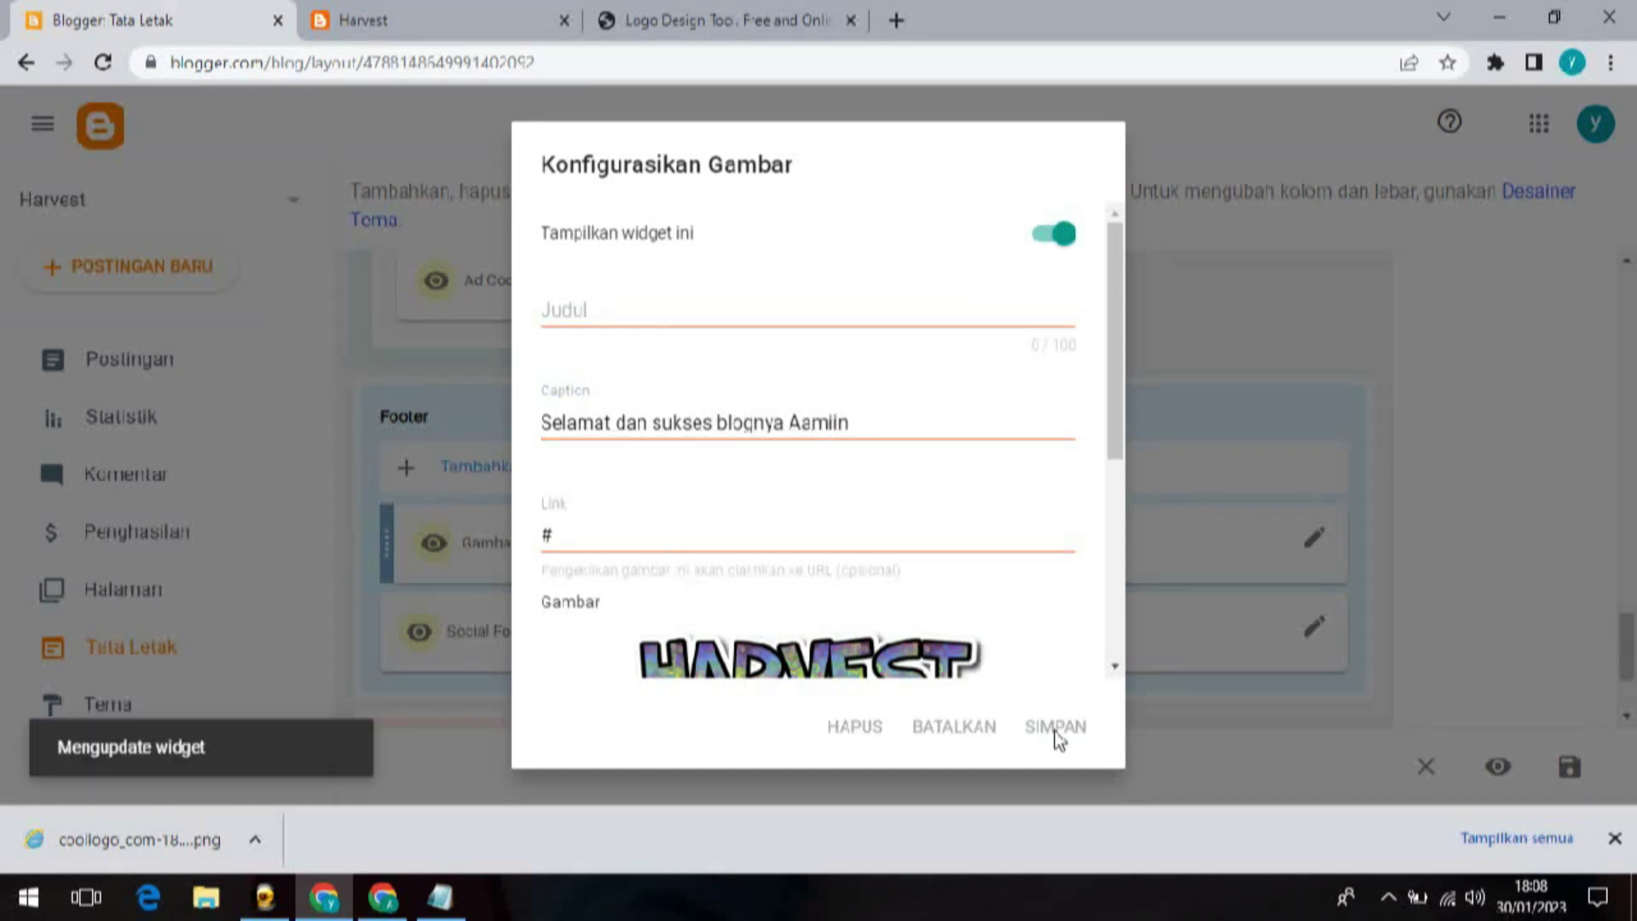
{"action": "left_click", "coordinate": [363, 21]}
{"action": "left_click", "coordinate": [102, 63]}
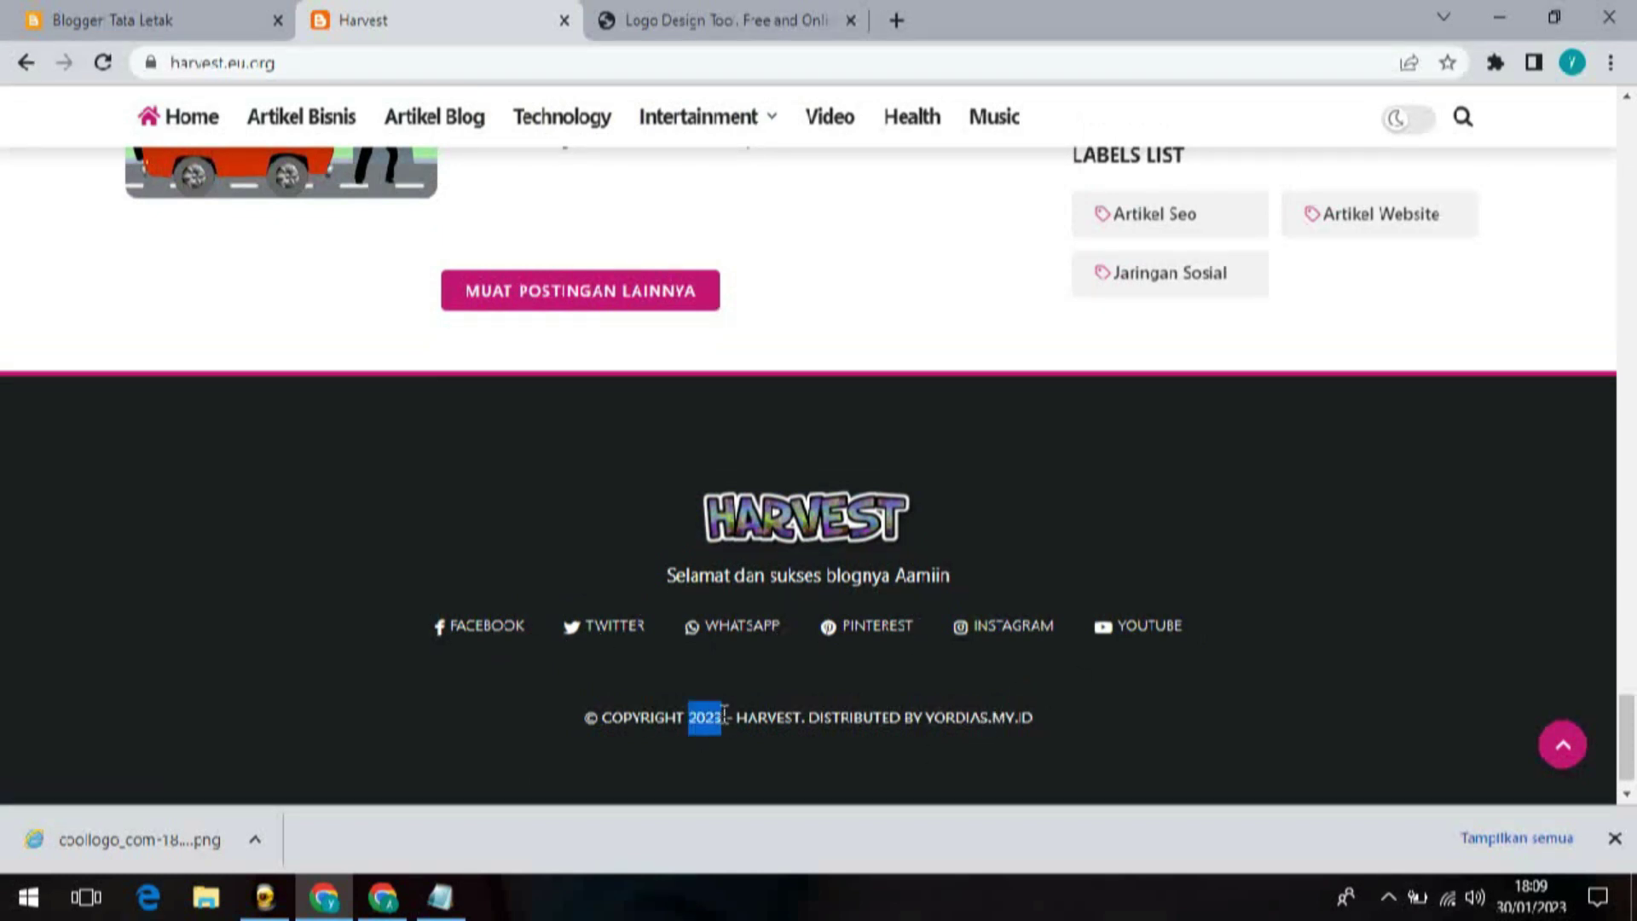
Step: Open the Harvest theme's HTML code in Blogger and search it for "2023"
{"action": "left_click", "coordinate": [177, 12]}
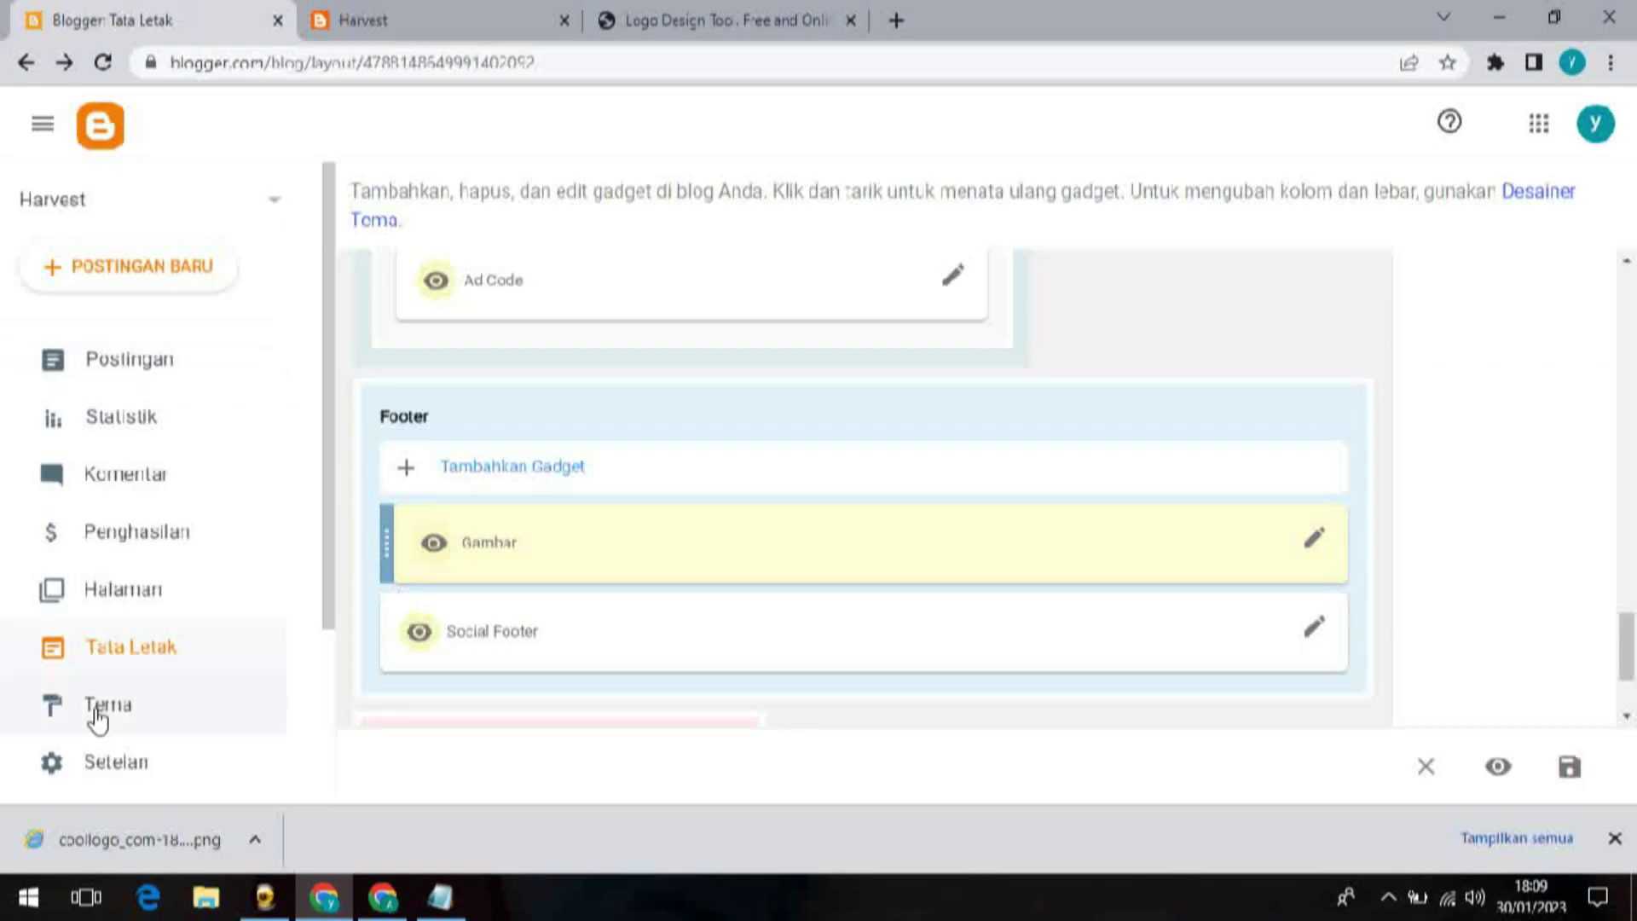
{"action": "left_click", "coordinate": [134, 716]}
{"action": "left_click", "coordinate": [817, 346]}
{"action": "left_click", "coordinate": [556, 539]}
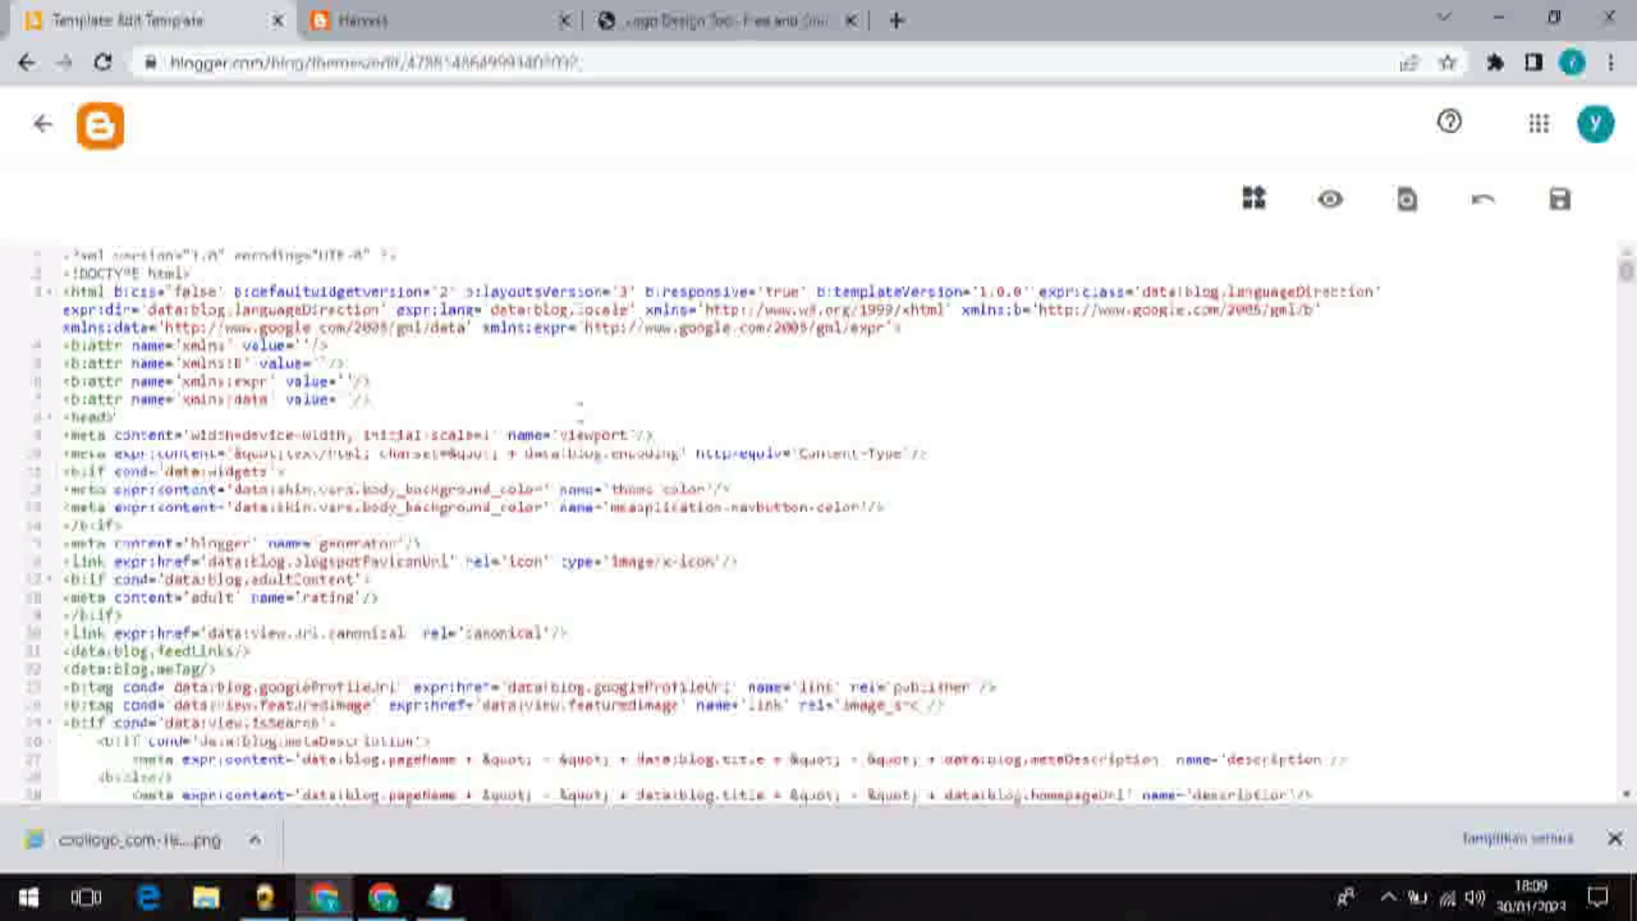
{"action": "key", "text": "ctrl+f"}
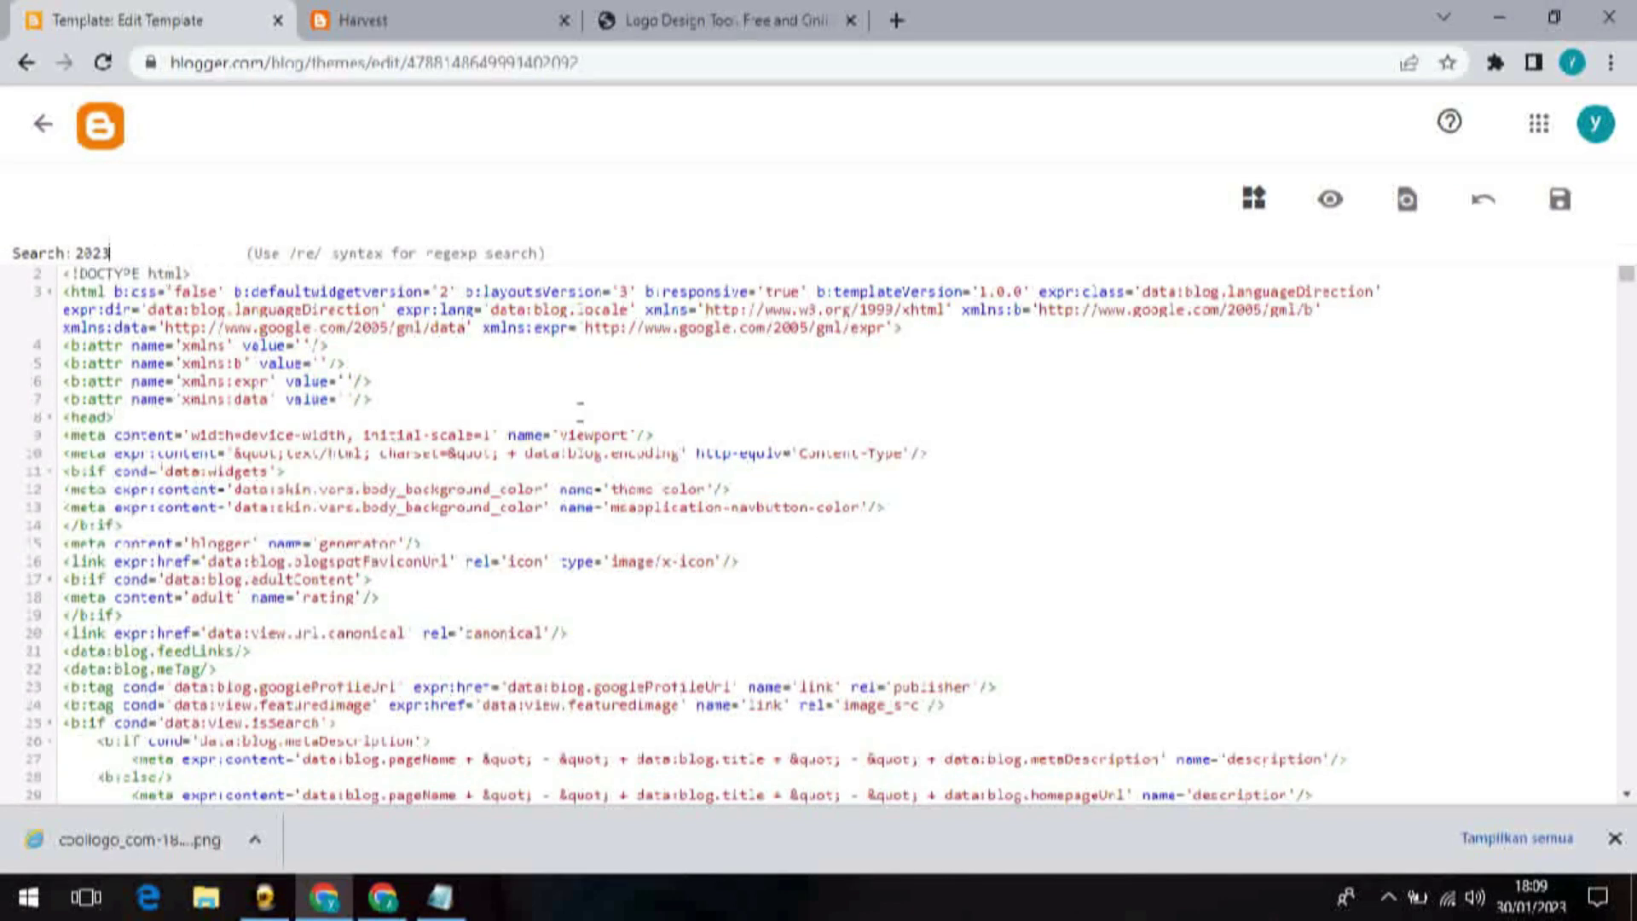
{"action": "key", "text": "Return"}
Step: Delete the "Distributed by" text, the credit link's address and its yordias.my.id text from the copyright line
{"action": "left_click", "coordinate": [1043, 768]}
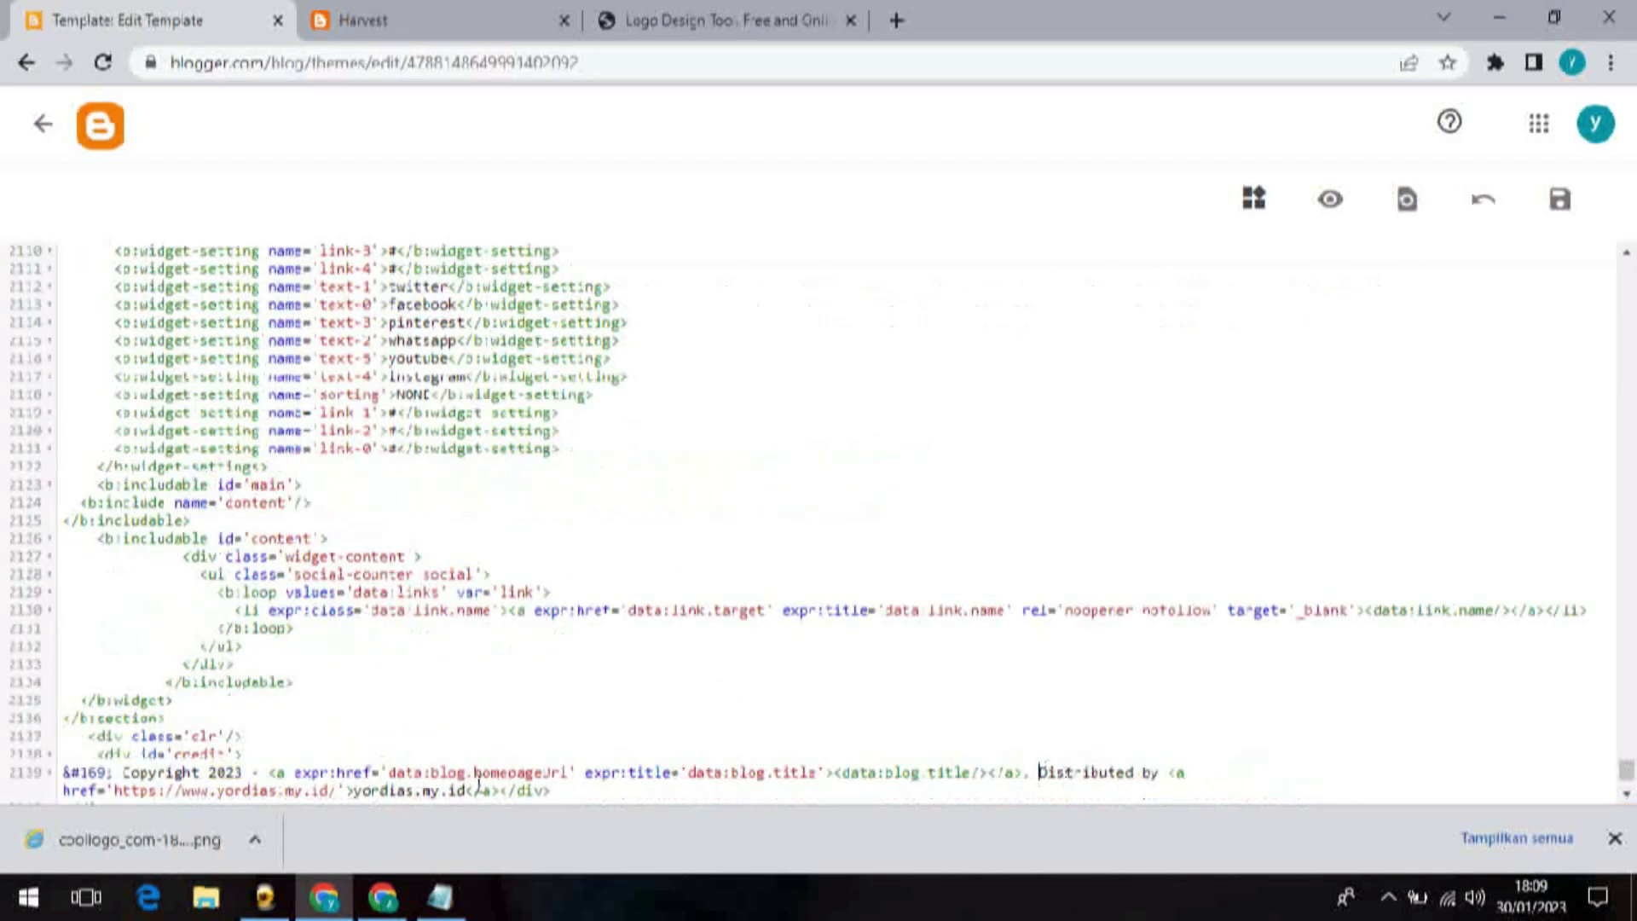
{"action": "left_click_drag", "start_coordinate": [1039, 772], "coordinate": [1337, 772]}
{"action": "key", "text": "BackSpace"}
{"action": "key", "text": "BackSpace"}
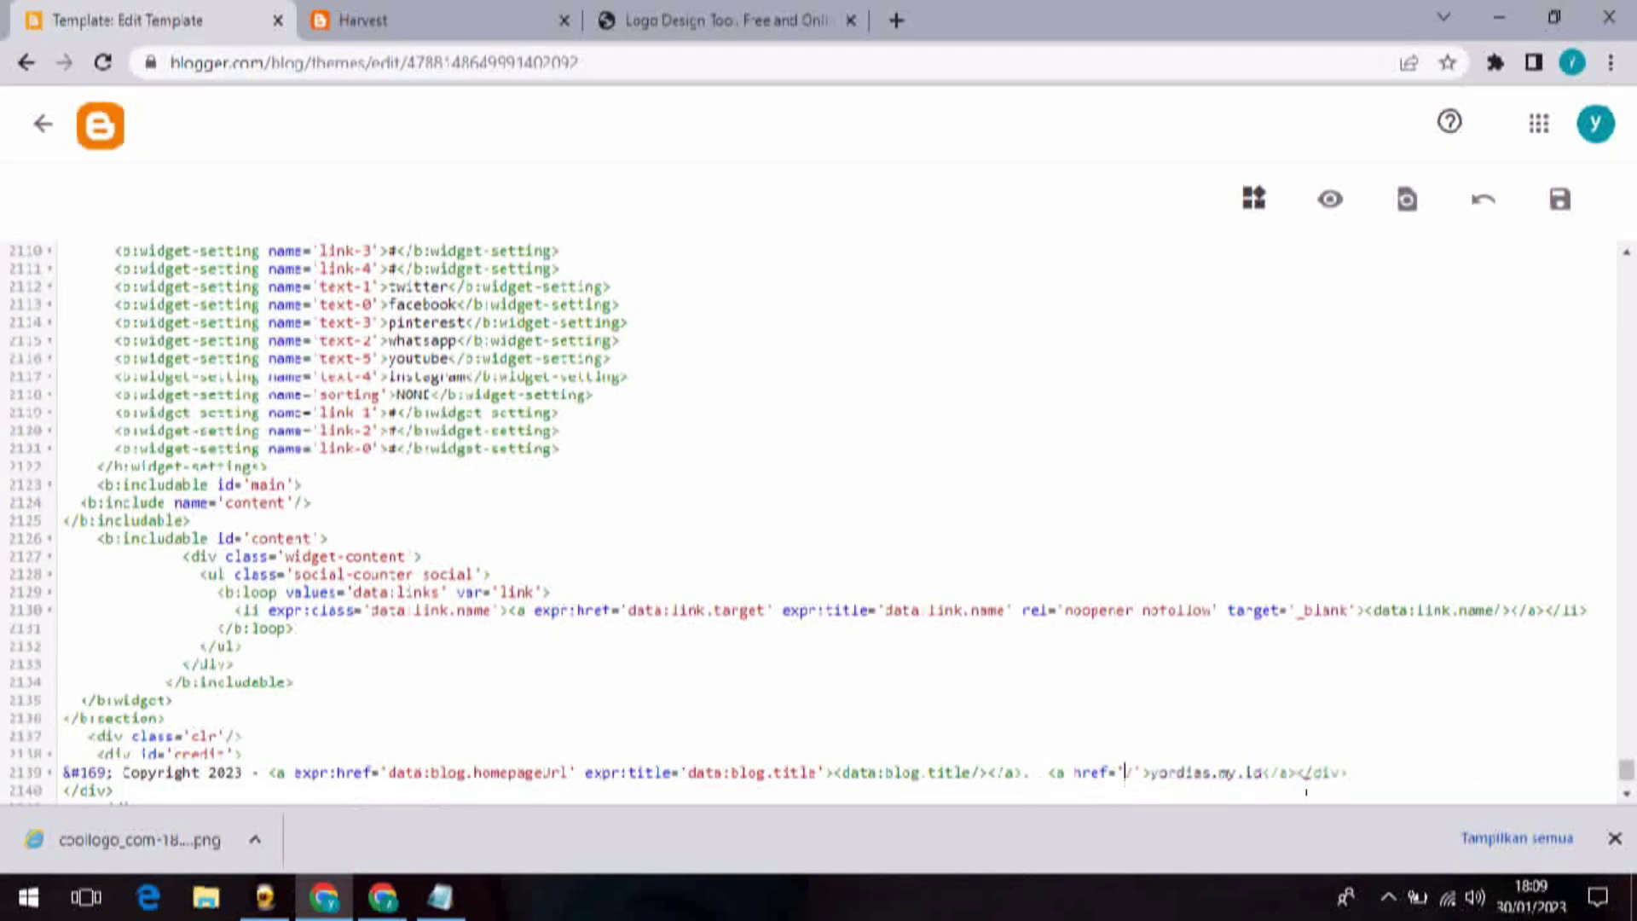
{"action": "key", "text": "BackSpace"}
{"action": "left_click_drag", "start_coordinate": [1143, 771], "coordinate": [1251, 770]}
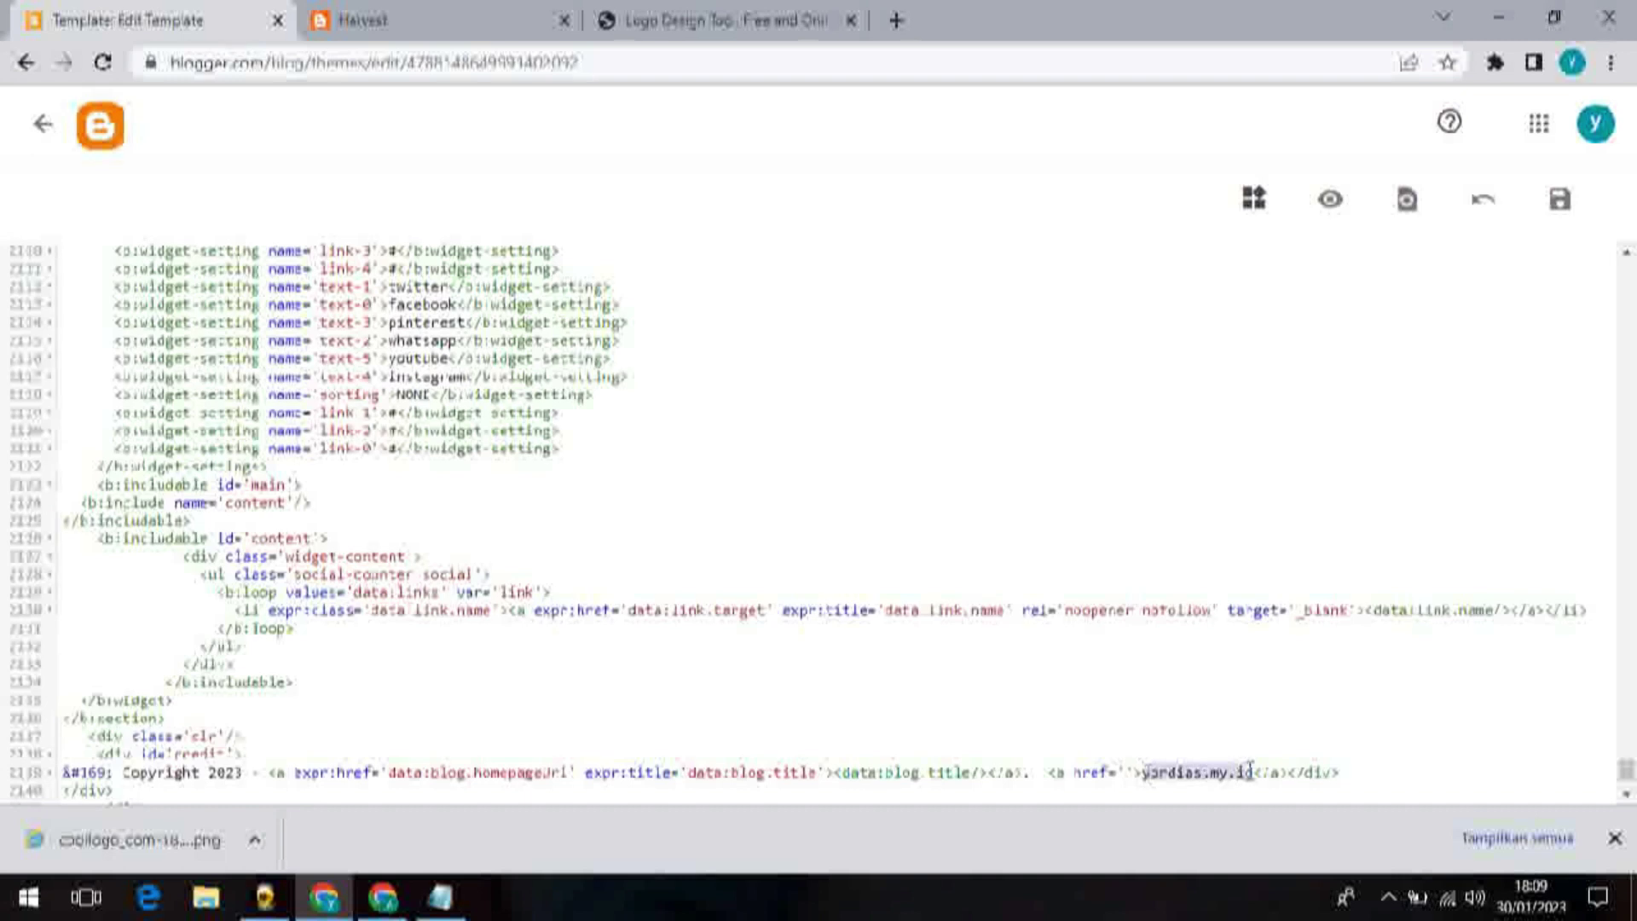
{"action": "key", "text": "BackSpace"}
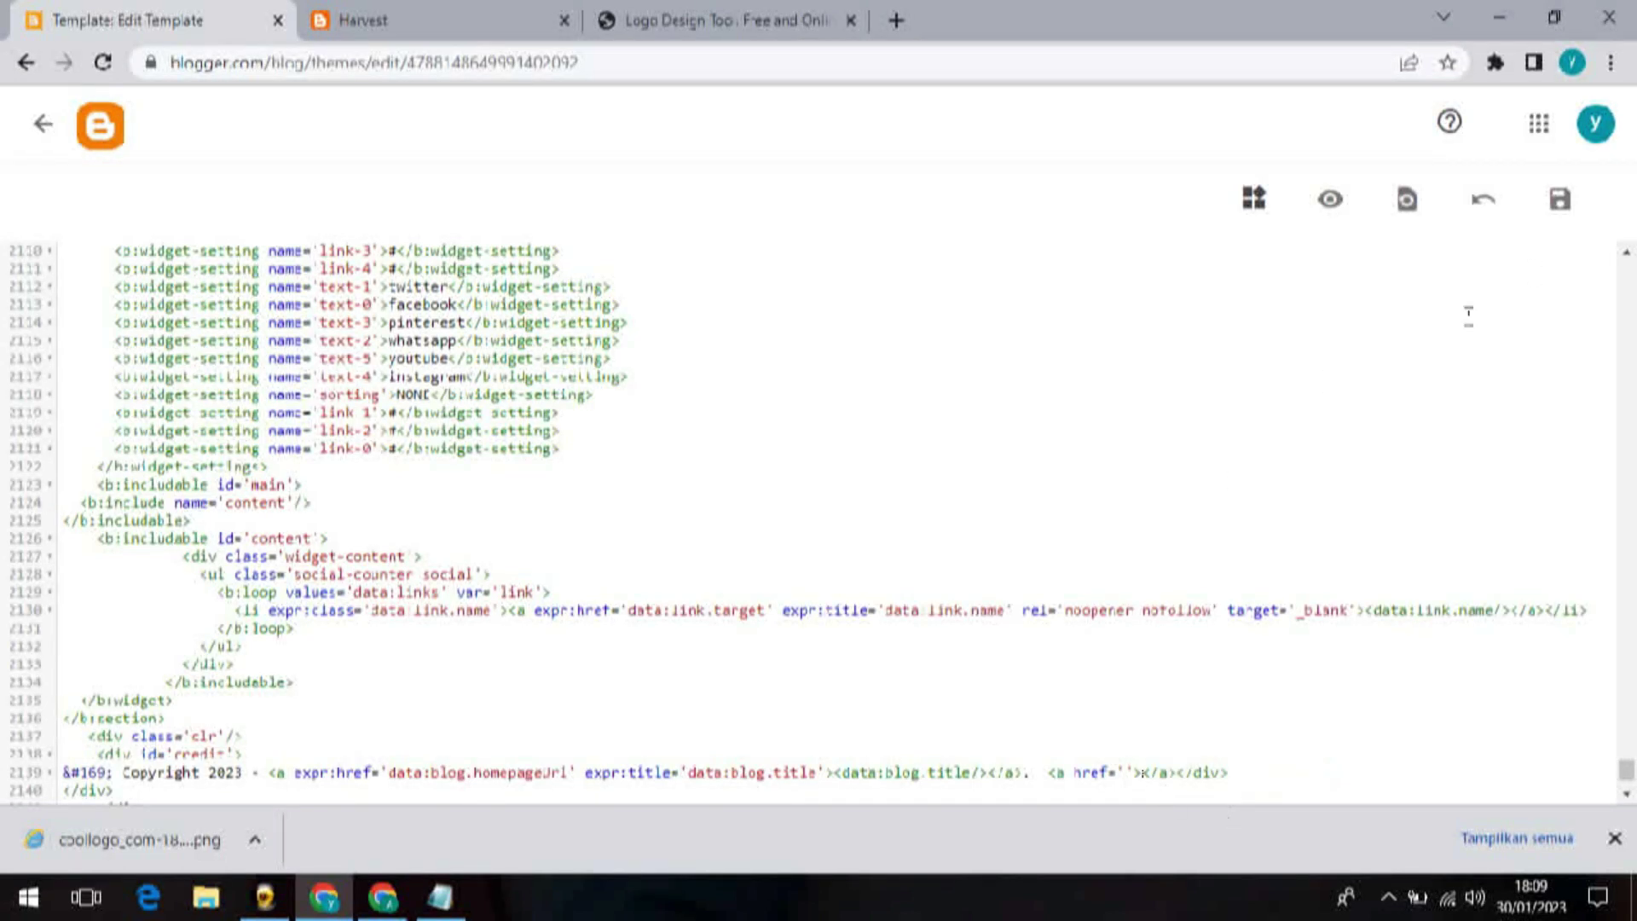
Step: Save the edited theme code, leave the HTML editor and check the copyright line in the live blog's footer
{"action": "left_click", "coordinate": [1560, 201]}
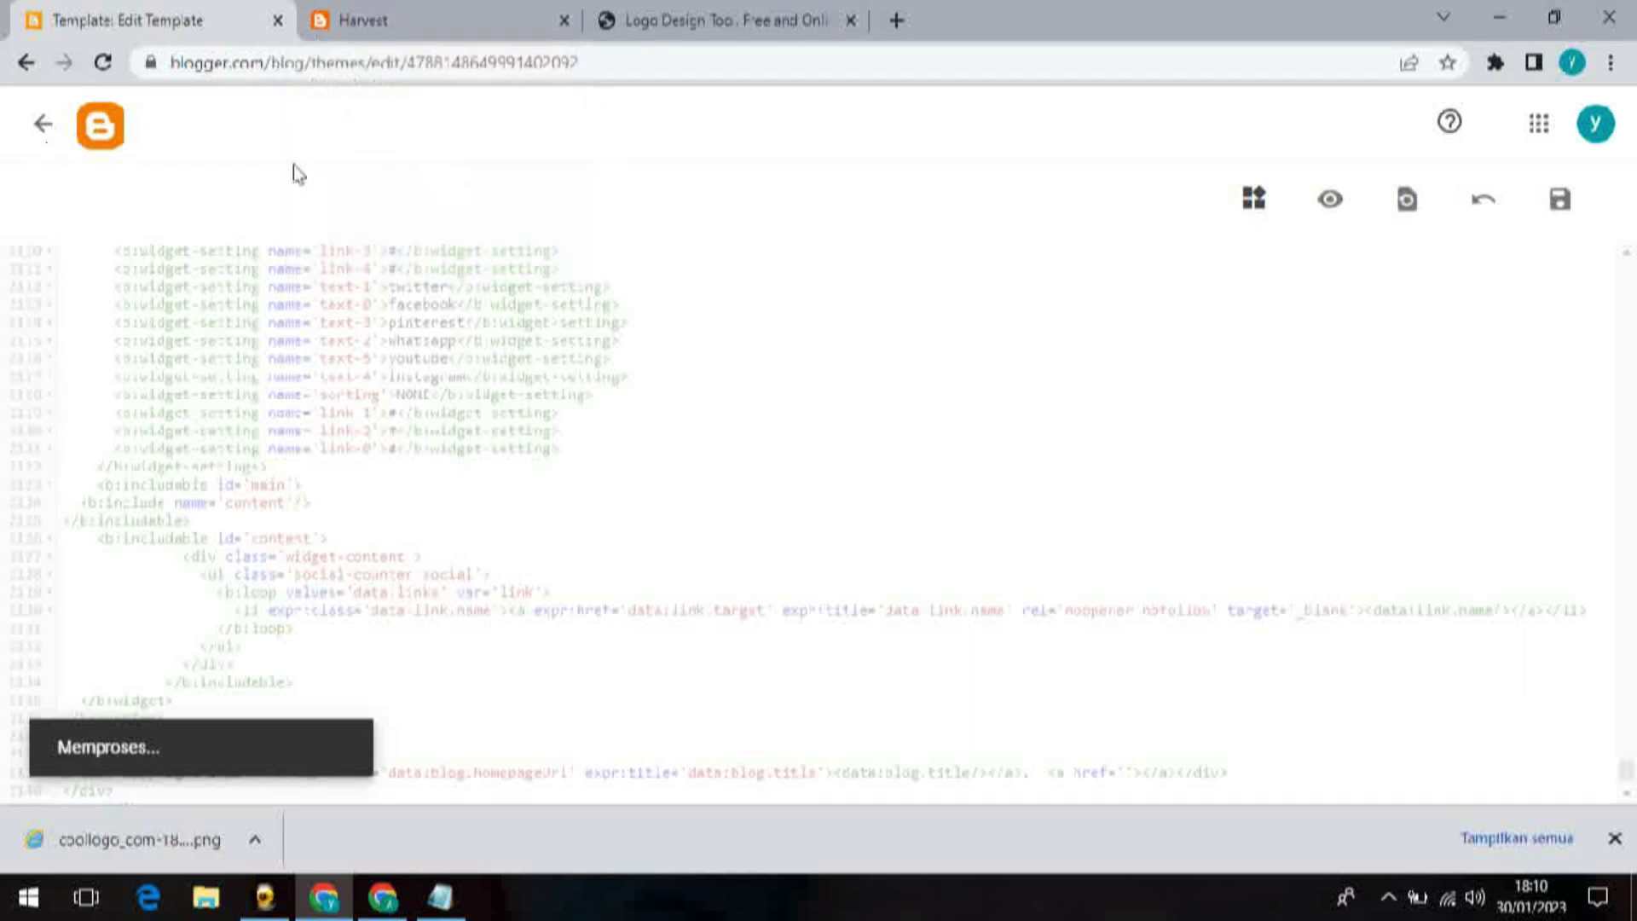
{"action": "left_click", "coordinate": [41, 127]}
{"action": "left_click", "coordinate": [355, 18]}
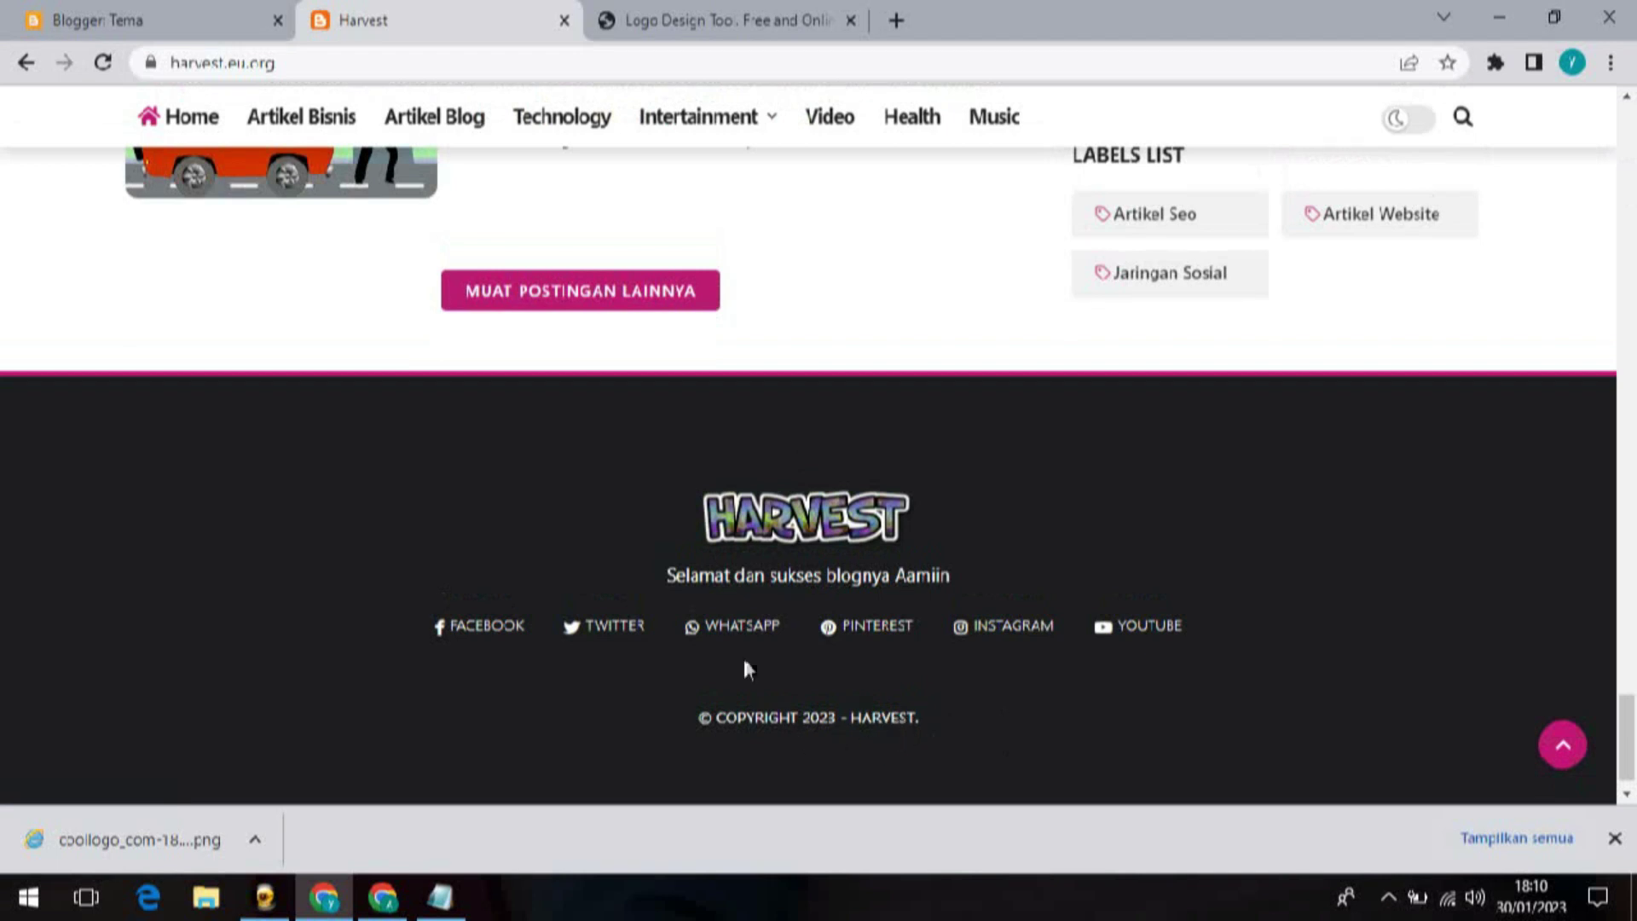
Step: Return to Blogger and open the blog's layout at the Footer section
{"action": "left_click", "coordinate": [135, 19]}
{"action": "left_click", "coordinate": [128, 646]}
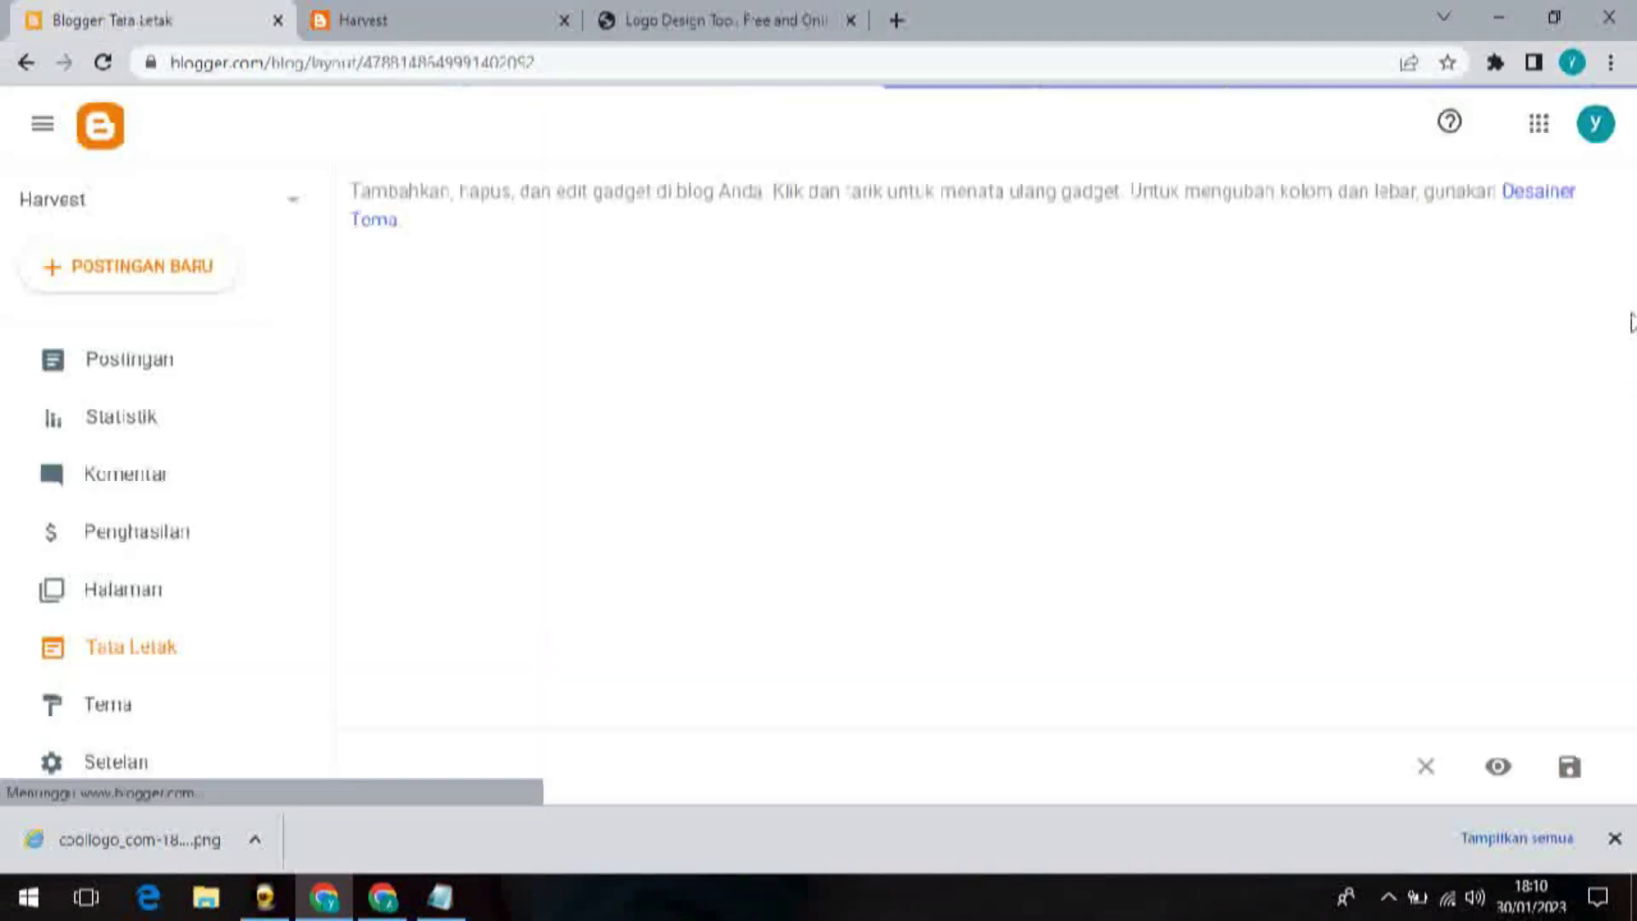
{"action": "left_click_drag", "start_coordinate": [1630, 318], "coordinate": [1632, 682]}
Step: Try setting the facebook link's URL to "Masukan link fb anda" in the Footer's Social Footer gadget
{"action": "left_click", "coordinate": [1319, 452]}
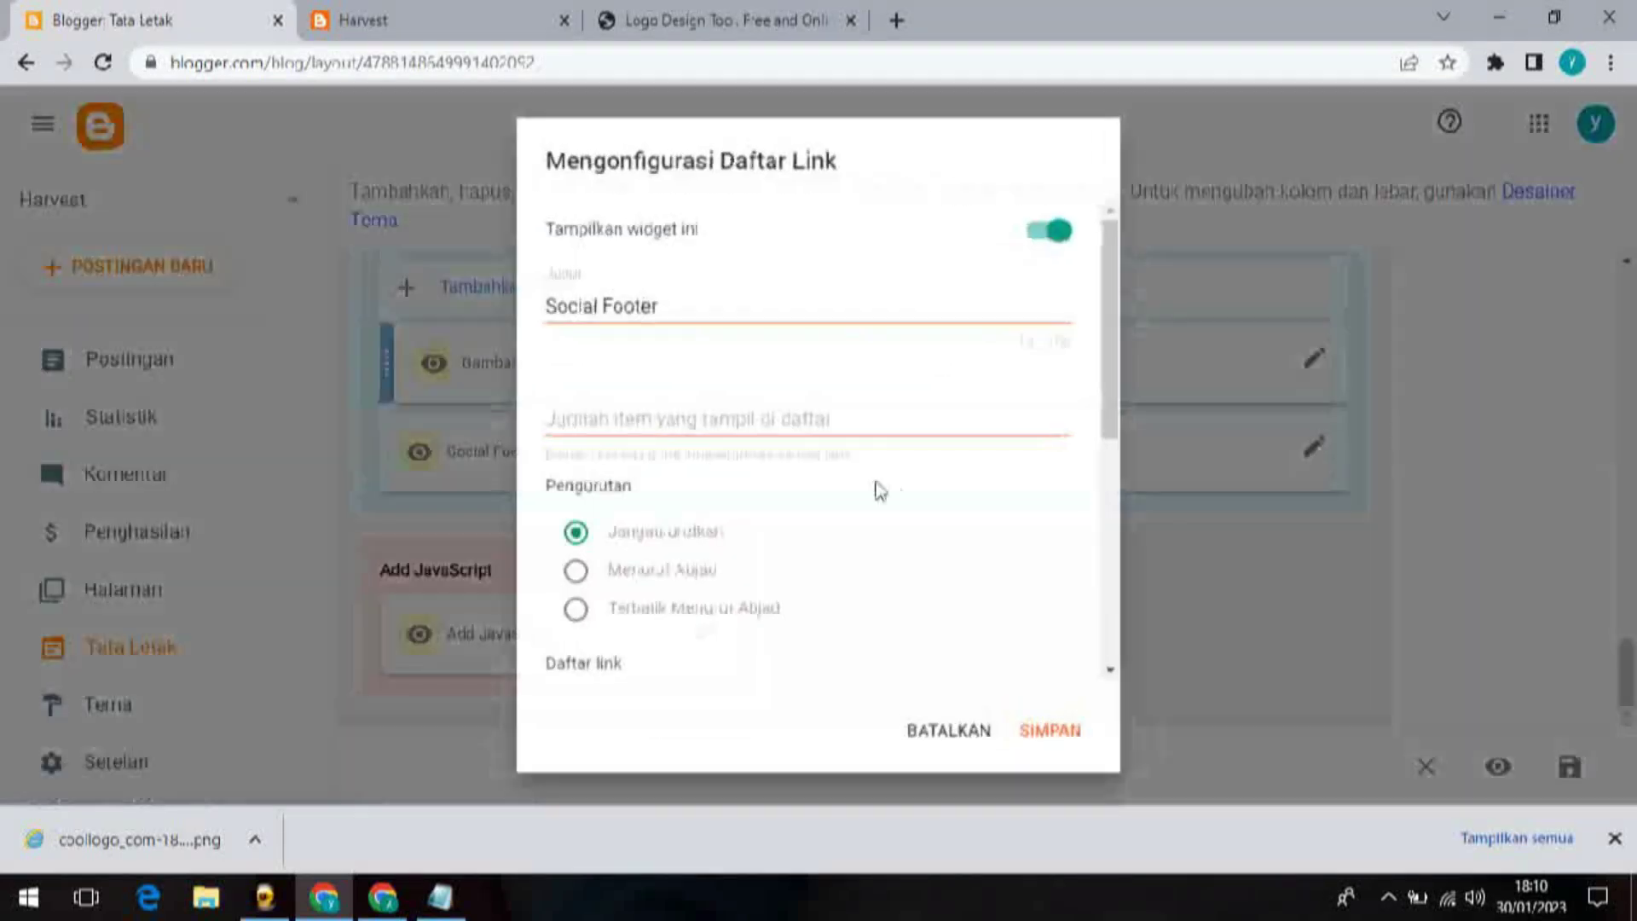
{"action": "scroll", "coordinate": [651, 340], "scroll_direction": "down", "scroll_amount": 5}
{"action": "left_click_drag", "start_coordinate": [1117, 494], "coordinate": [1113, 418]}
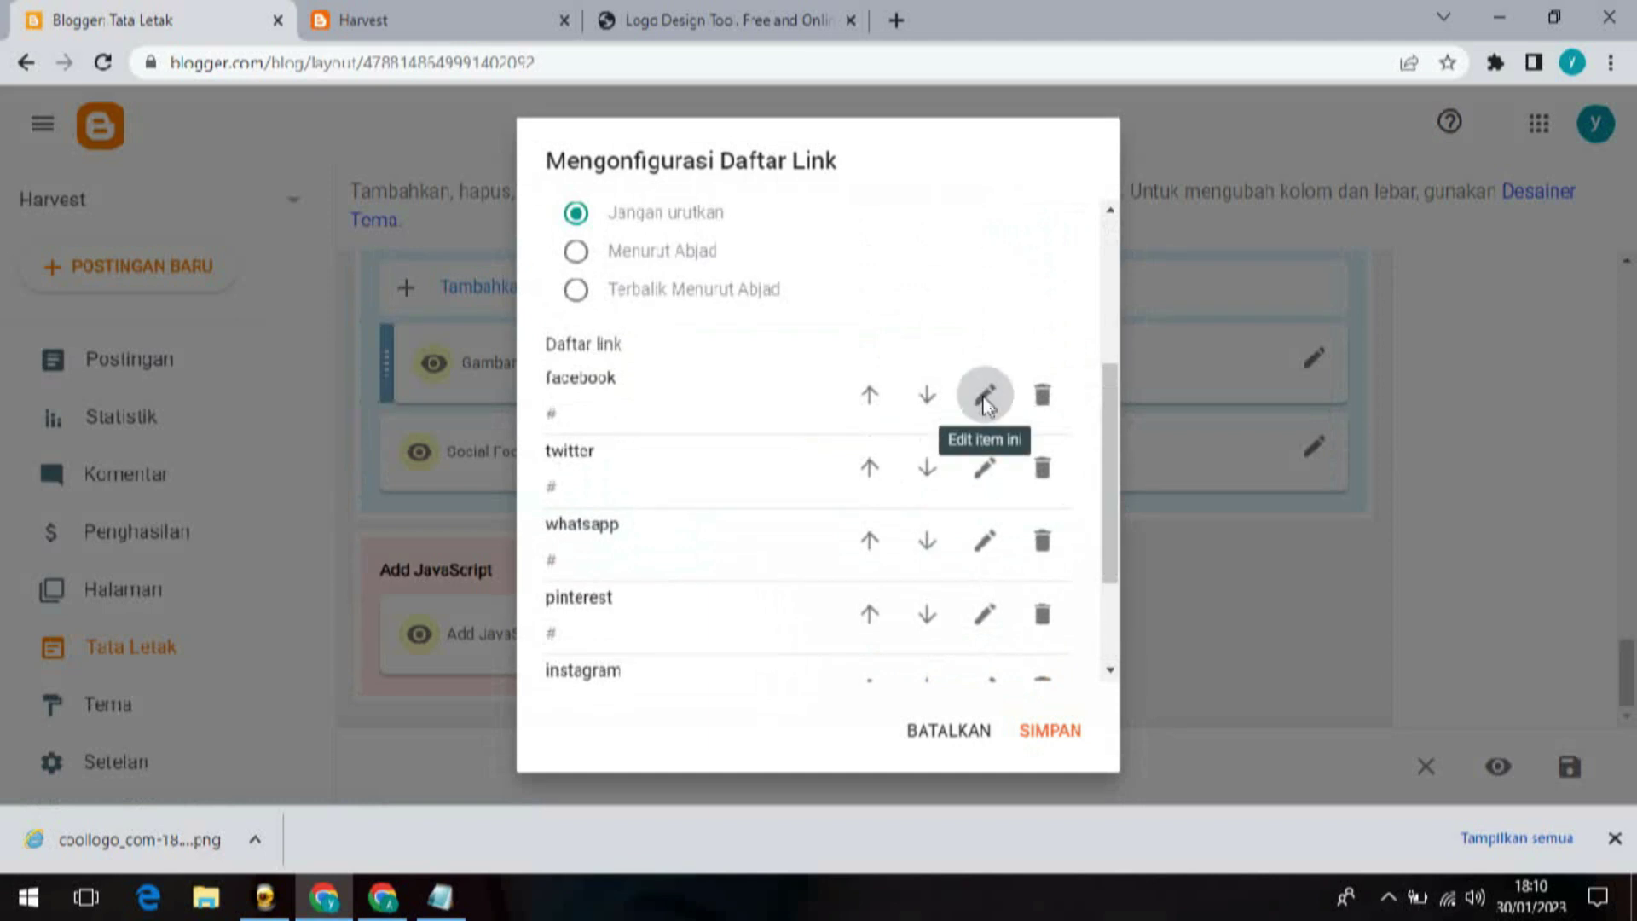
{"action": "left_click", "coordinate": [975, 394]}
{"action": "left_click", "coordinate": [589, 410]}
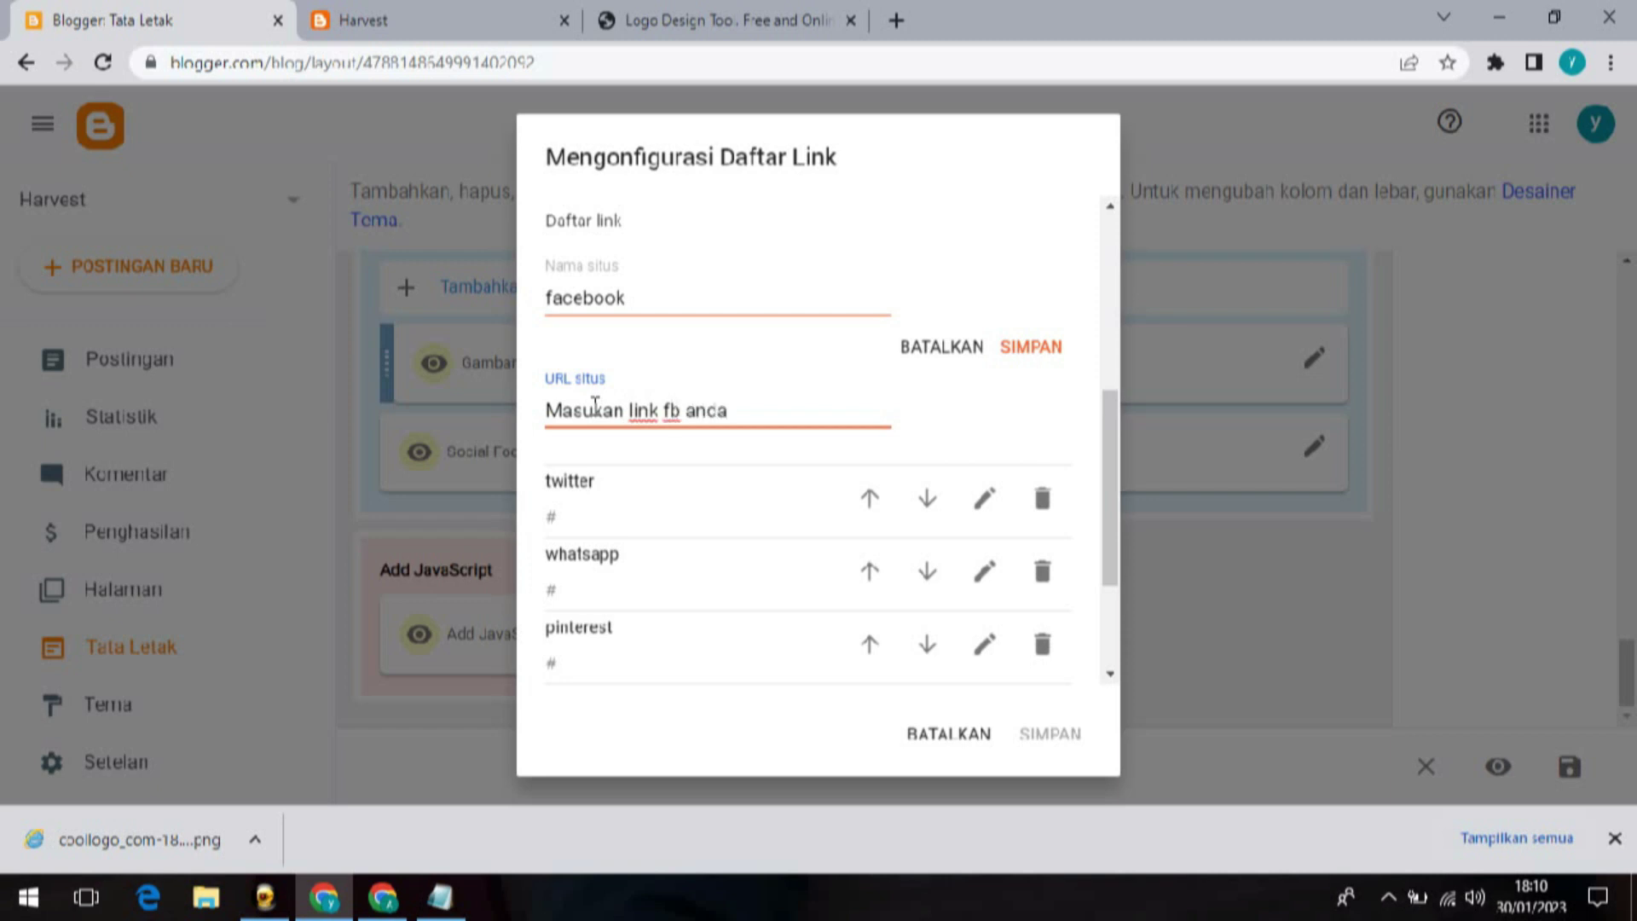
{"action": "left_click", "coordinate": [1052, 360]}
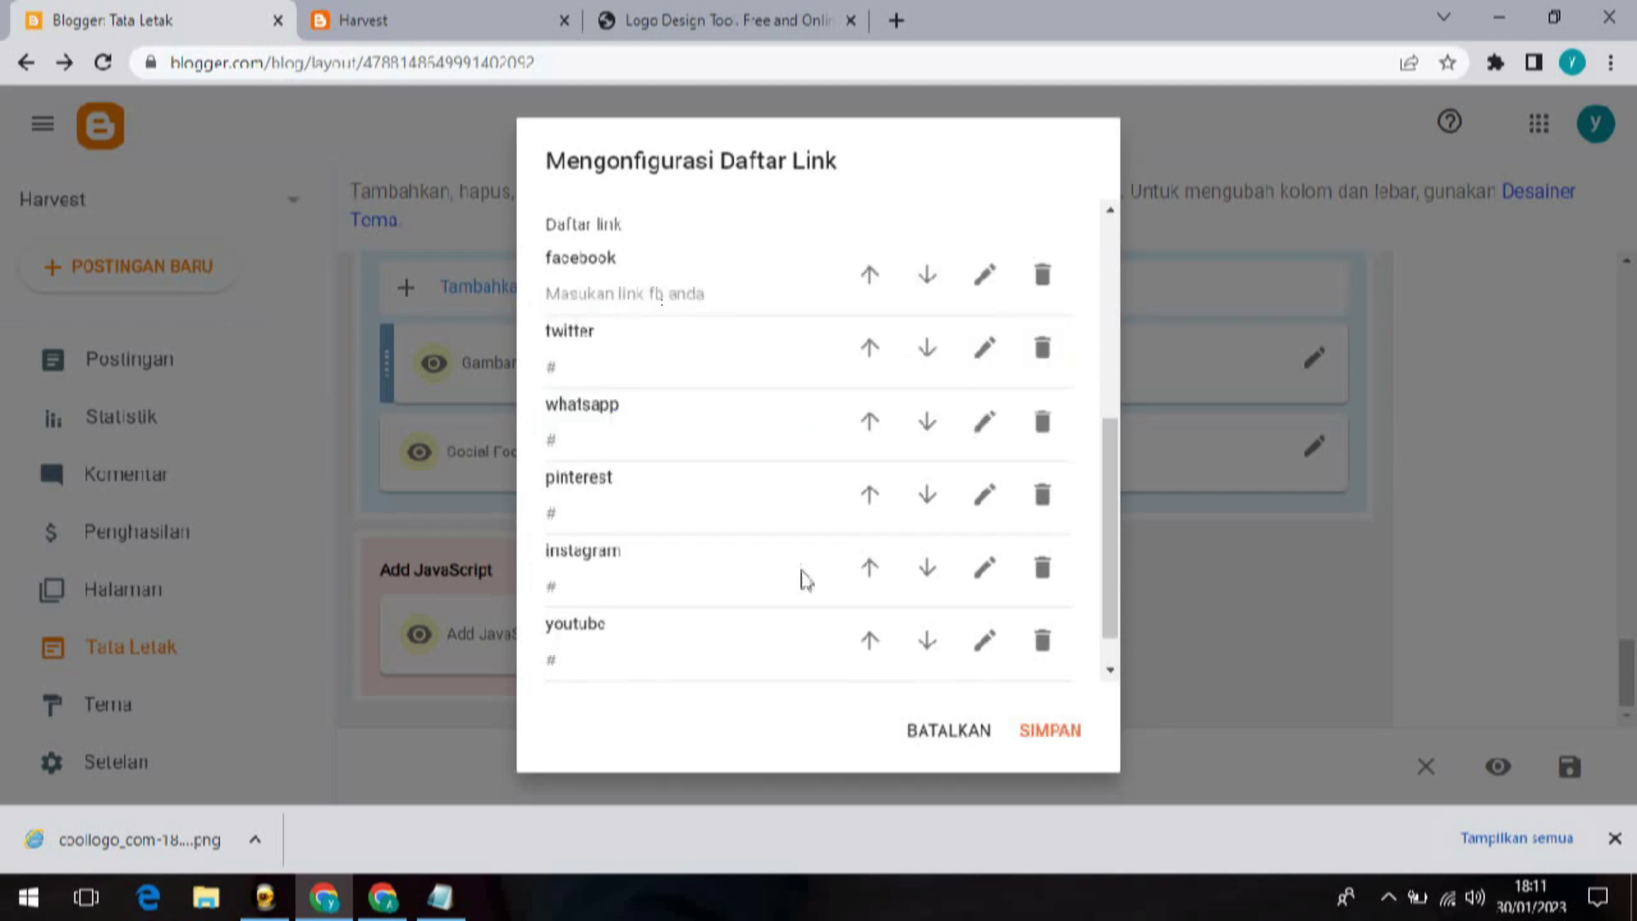
{"action": "left_click", "coordinate": [957, 736]}
Step: Review the live blog's home page from the header down to the advertisement placeholders
{"action": "left_click", "coordinate": [375, 19]}
{"action": "left_click_drag", "start_coordinate": [1623, 727], "coordinate": [1626, 137]}
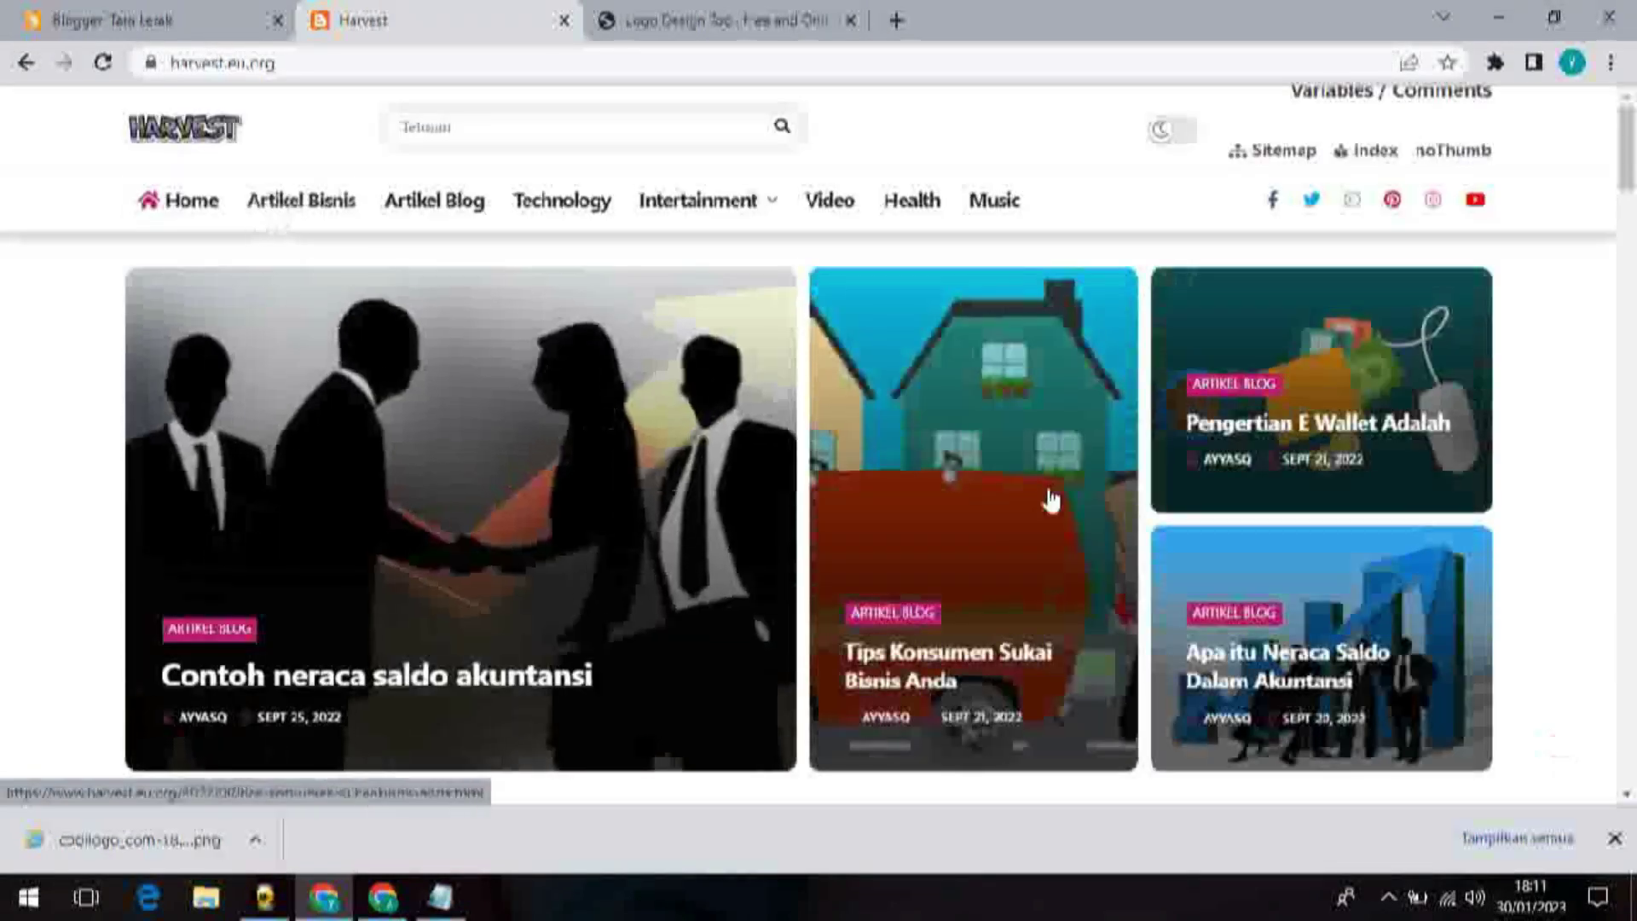
{"action": "scroll", "coordinate": [1597, 464], "scroll_direction": "down", "scroll_amount": 8}
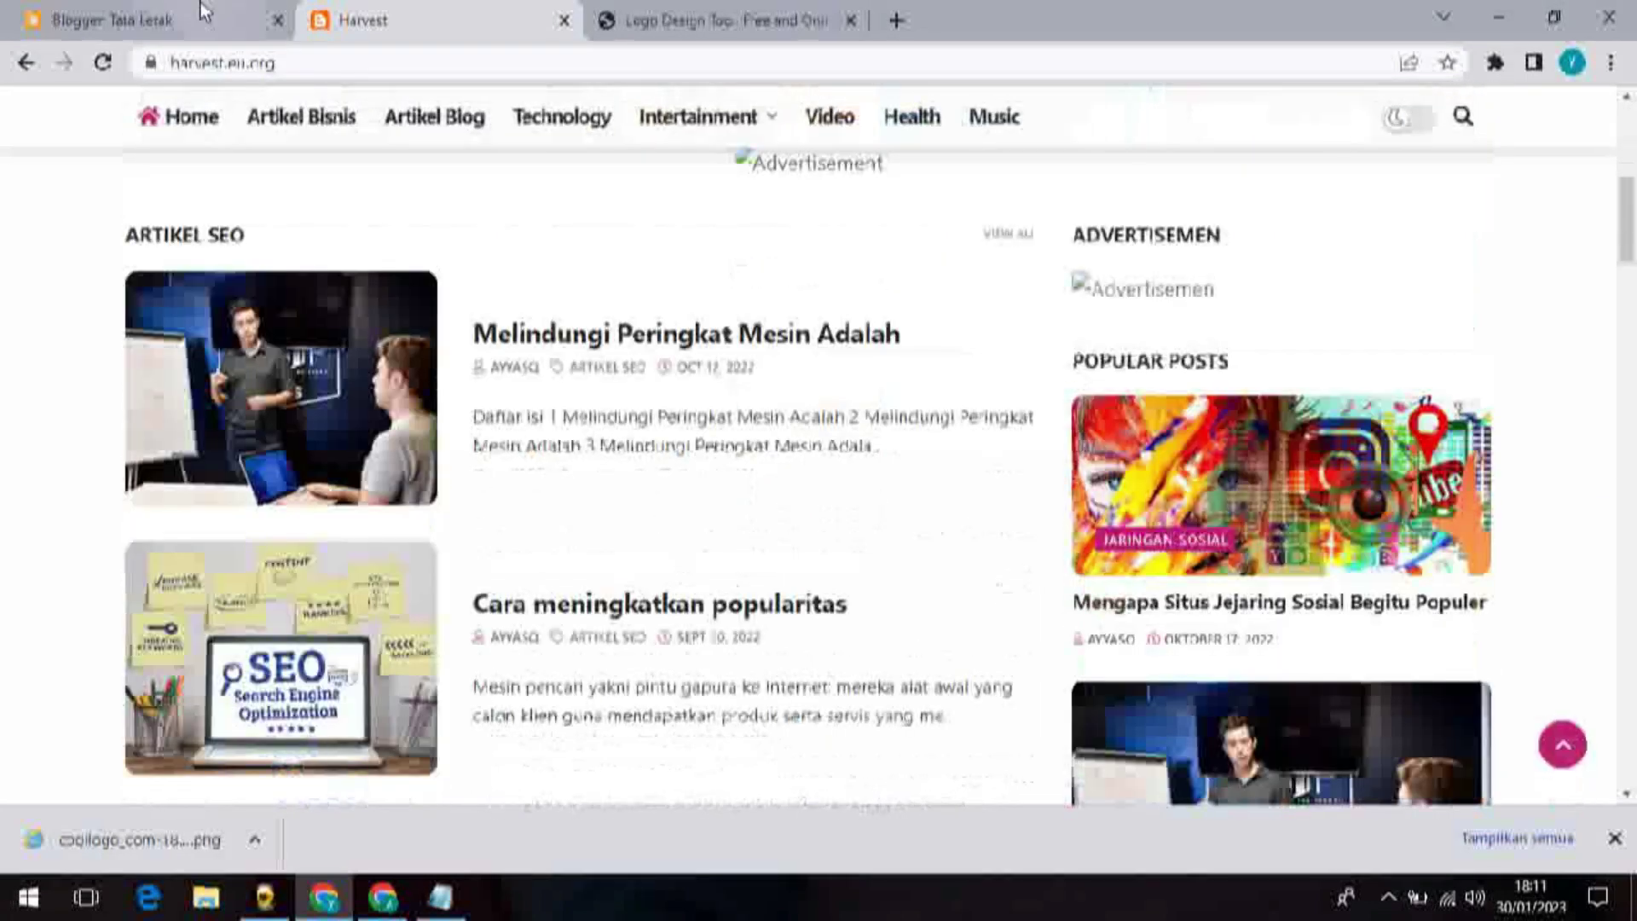
Step: Delete the Advertisement gadget from the Slot Banner section and check the banner area on the reloaded live blog
{"action": "left_click", "coordinate": [171, 20]}
{"action": "left_click_drag", "start_coordinate": [1627, 667], "coordinate": [1627, 380]}
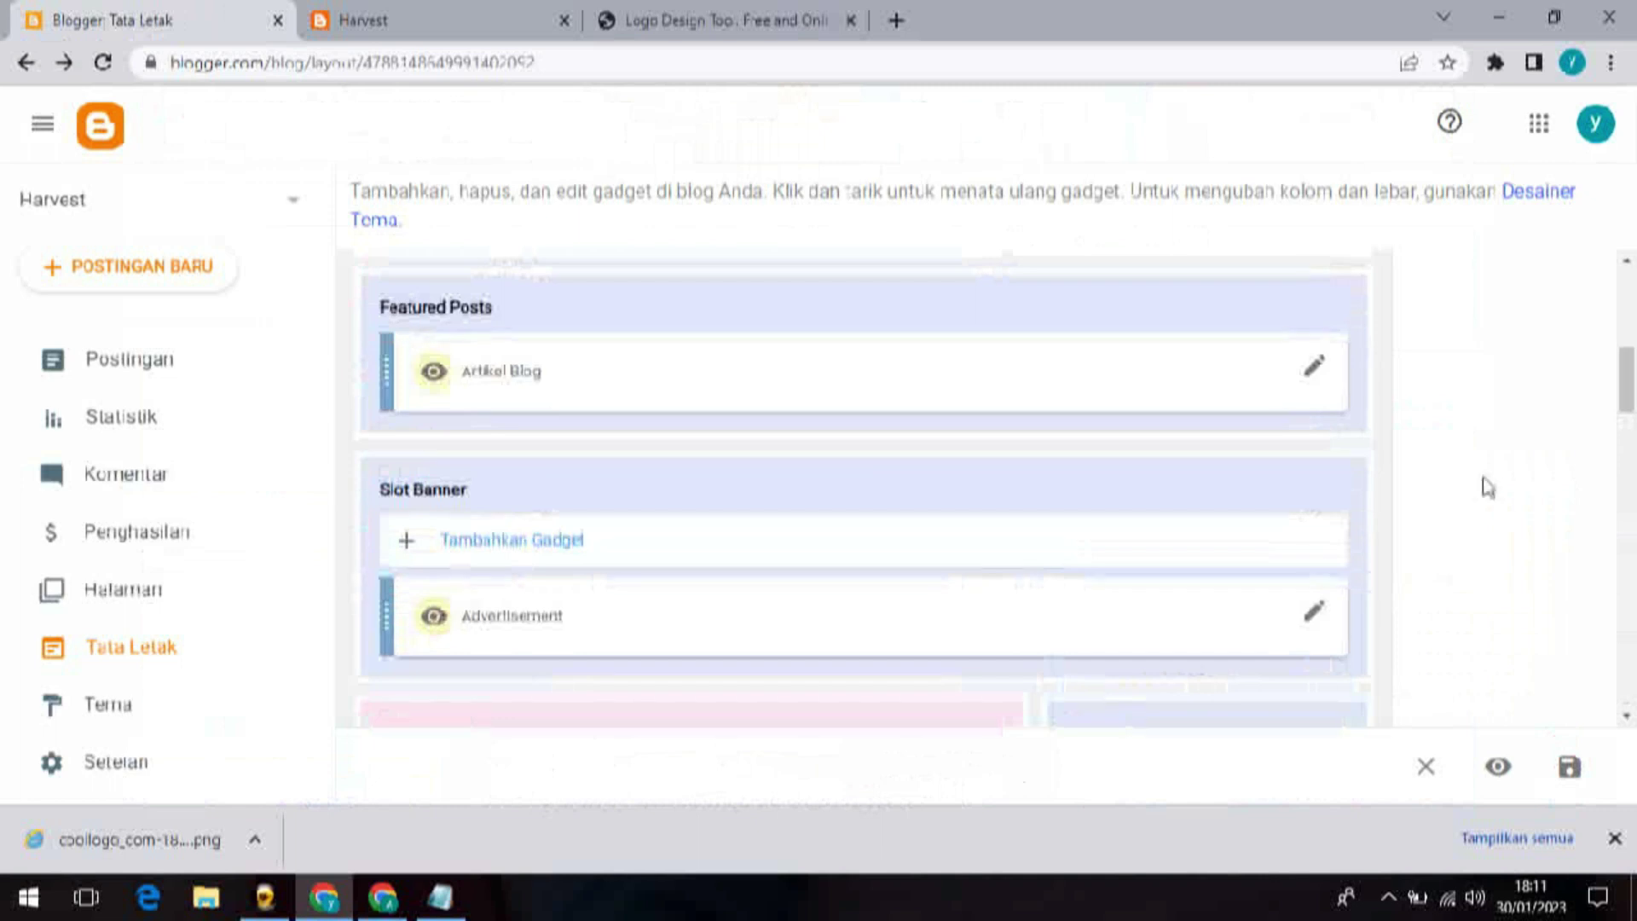
{"action": "left_click", "coordinate": [1315, 611]}
{"action": "left_click", "coordinate": [844, 725]}
{"action": "left_click", "coordinate": [981, 520]}
{"action": "left_click_drag", "start_coordinate": [1627, 384], "coordinate": [1578, 511]}
{"action": "left_click", "coordinate": [358, 19]}
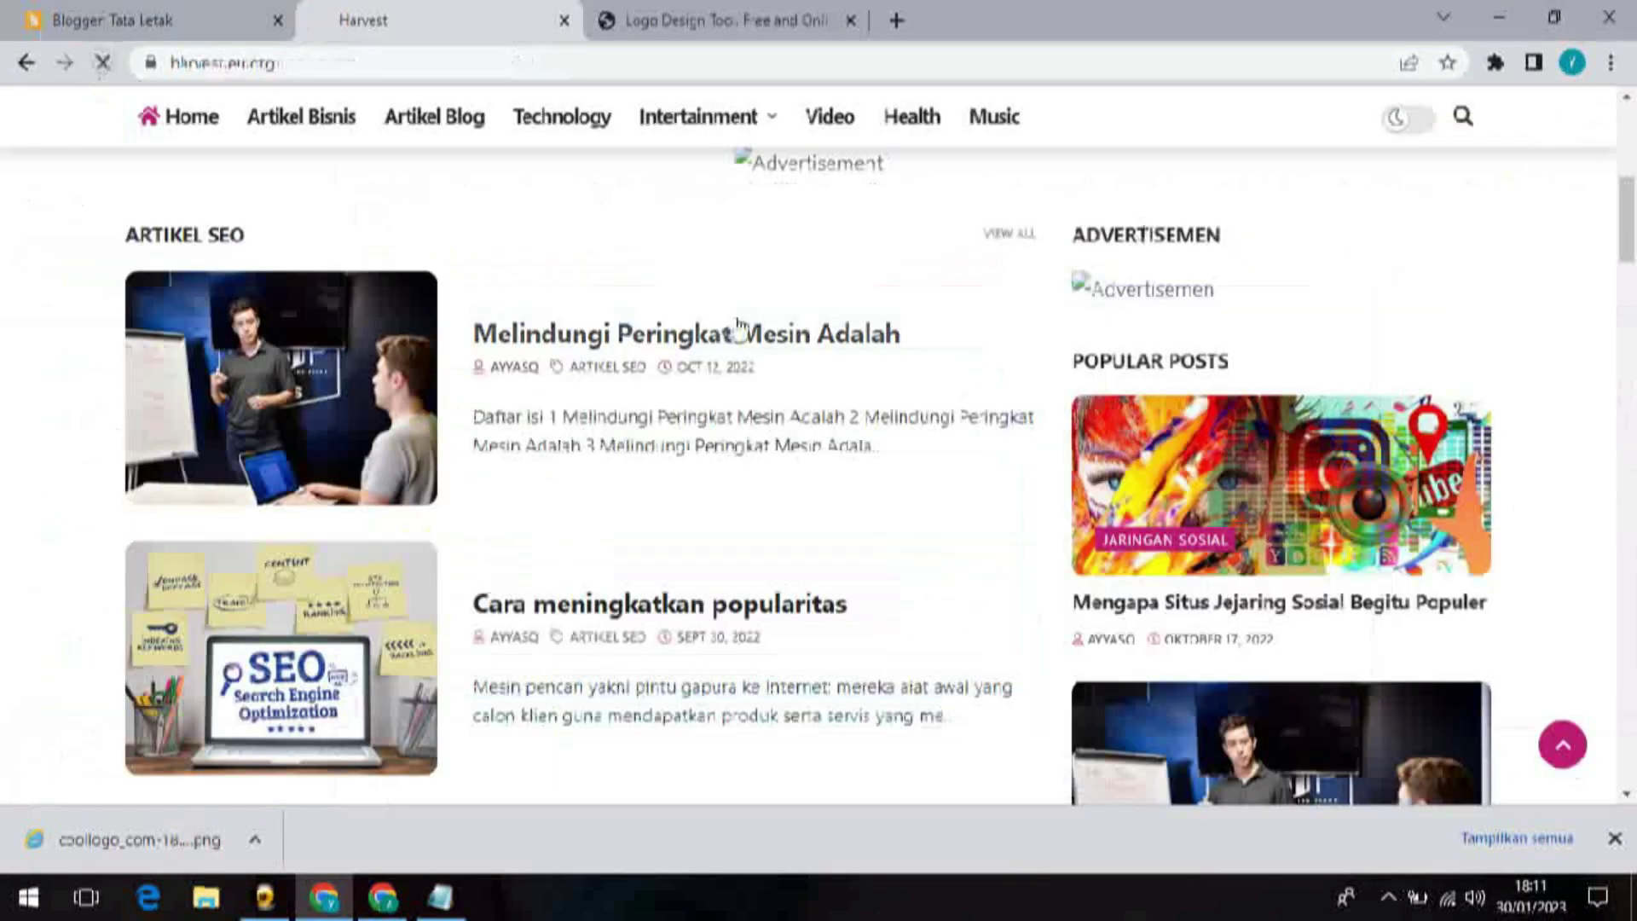
{"action": "left_click_drag", "start_coordinate": [1629, 260], "coordinate": [1631, 345]}
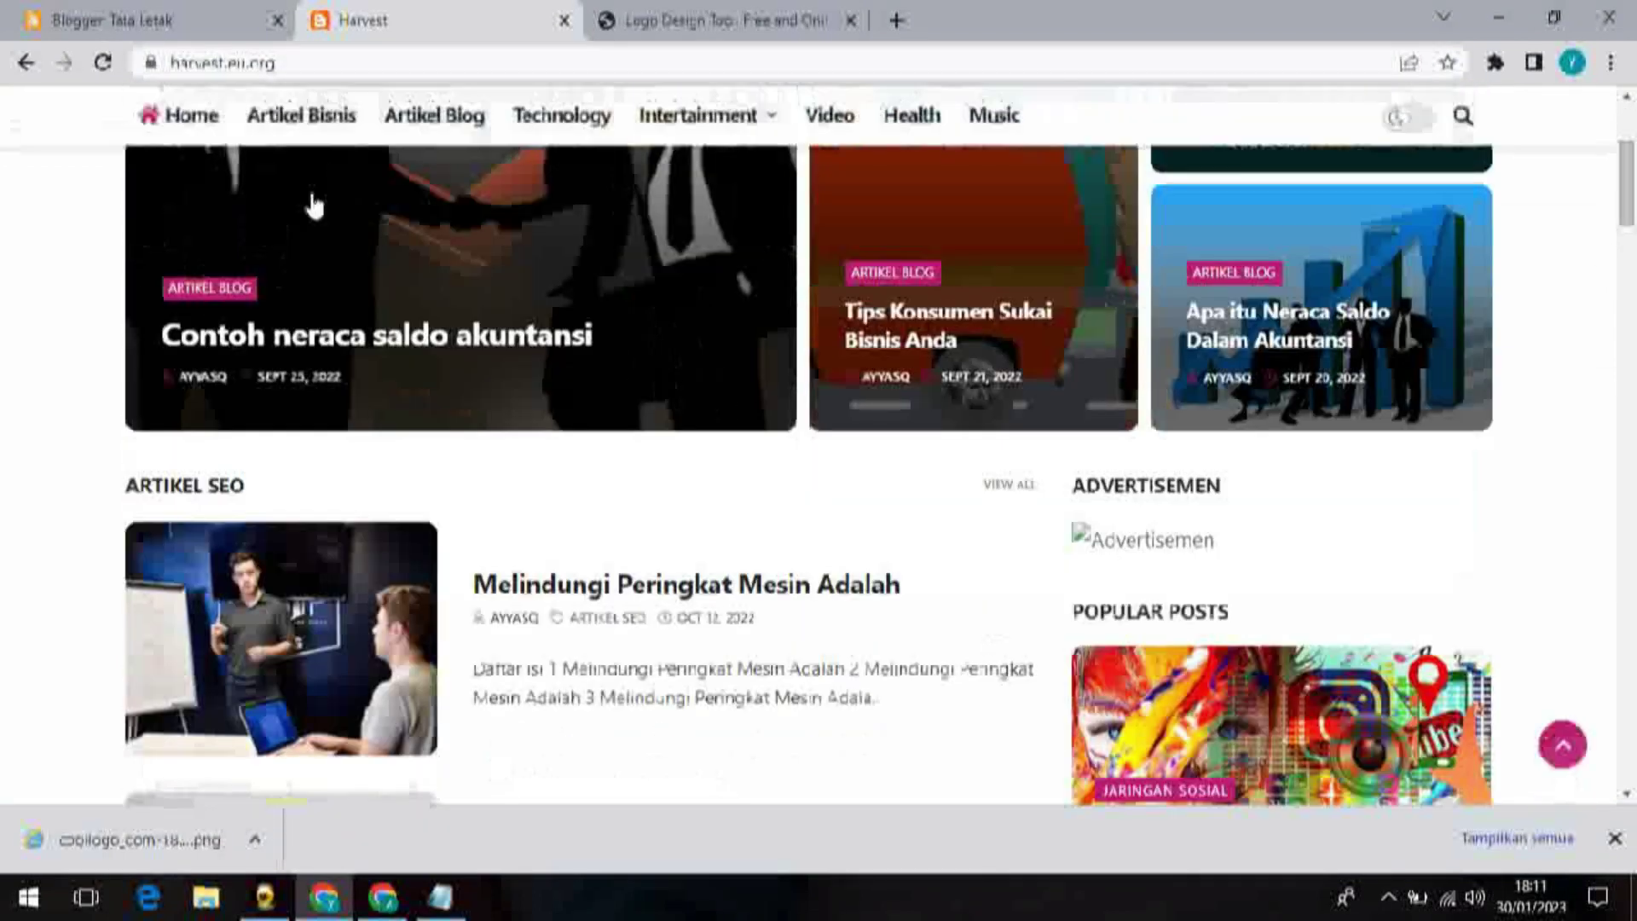
Step: Delete the Advertisemen gadget from the Bilah Sisi section of the layout
{"action": "left_click", "coordinate": [152, 17]}
{"action": "scroll", "coordinate": [1359, 438], "scroll_direction": "up", "scroll_amount": 5}
{"action": "left_click", "coordinate": [1314, 480]}
{"action": "left_click", "coordinate": [1046, 734]}
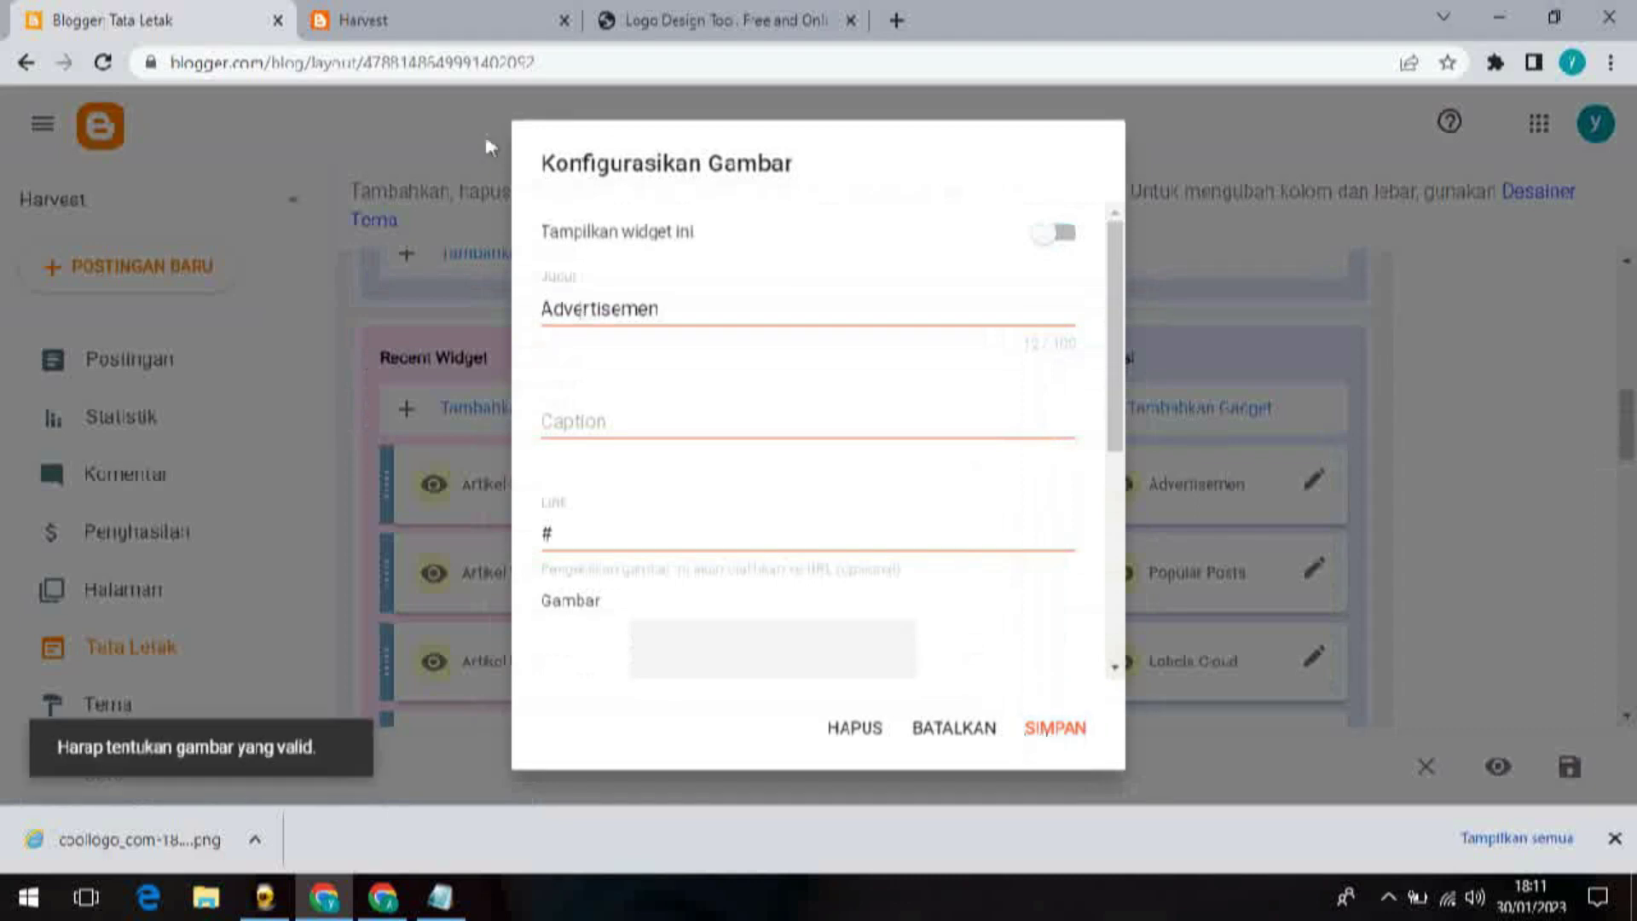
{"action": "left_click", "coordinate": [1028, 733]}
{"action": "left_click", "coordinate": [857, 729]}
{"action": "left_click", "coordinate": [976, 513]}
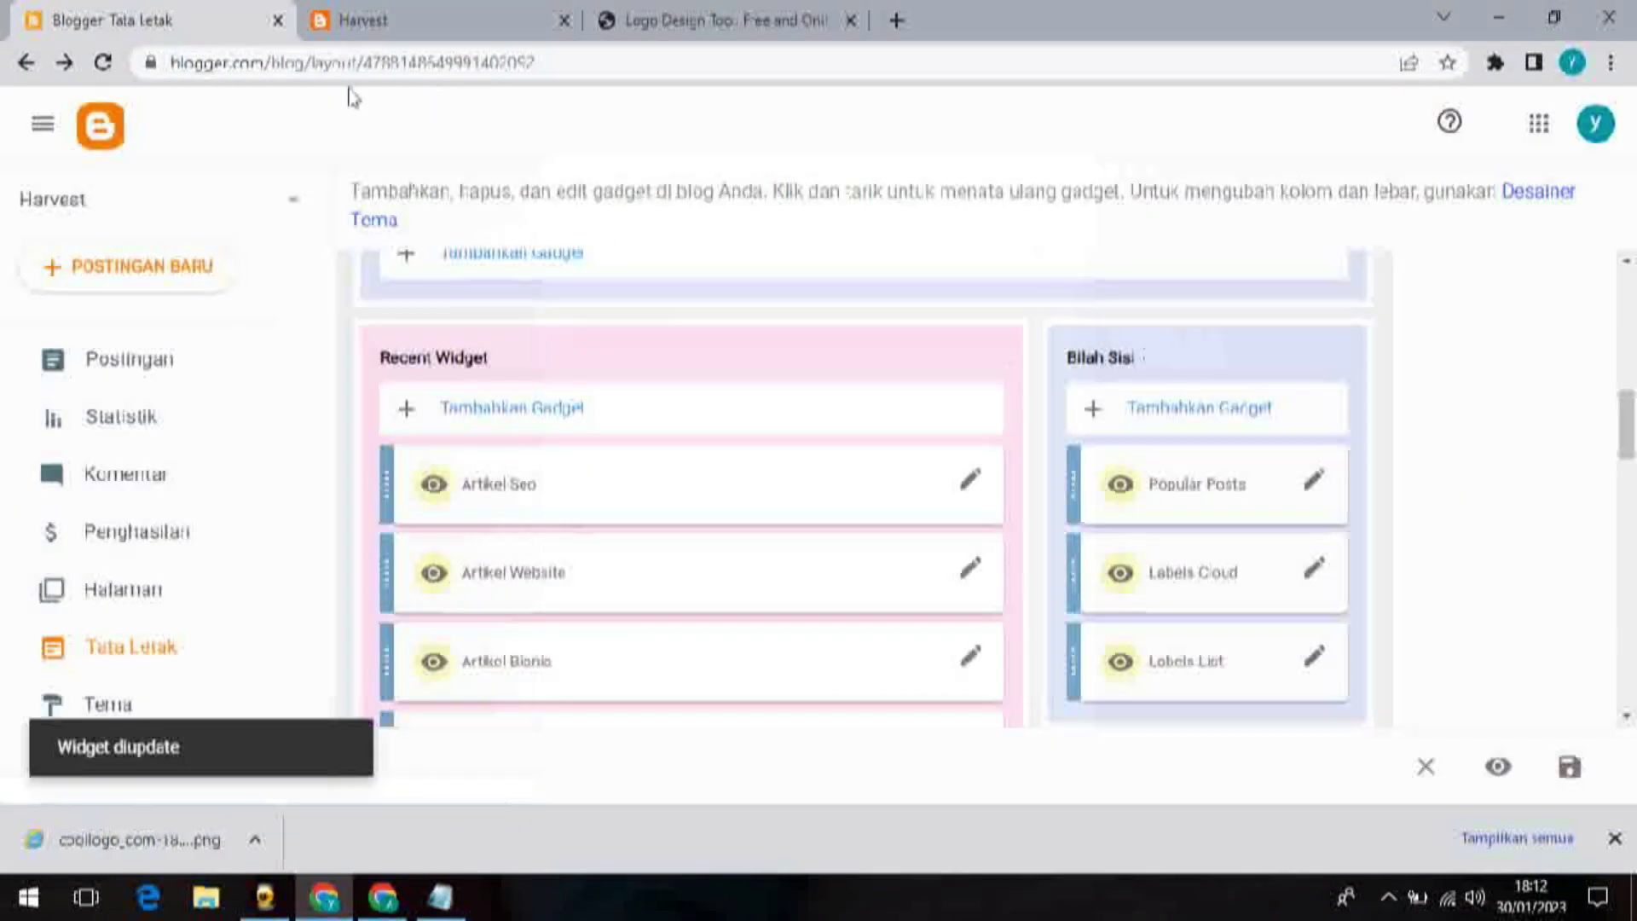
Step: Reload the live blog's home page and check its sidebar
{"action": "key", "text": "ctrl+Tab"}
{"action": "left_click", "coordinate": [104, 64]}
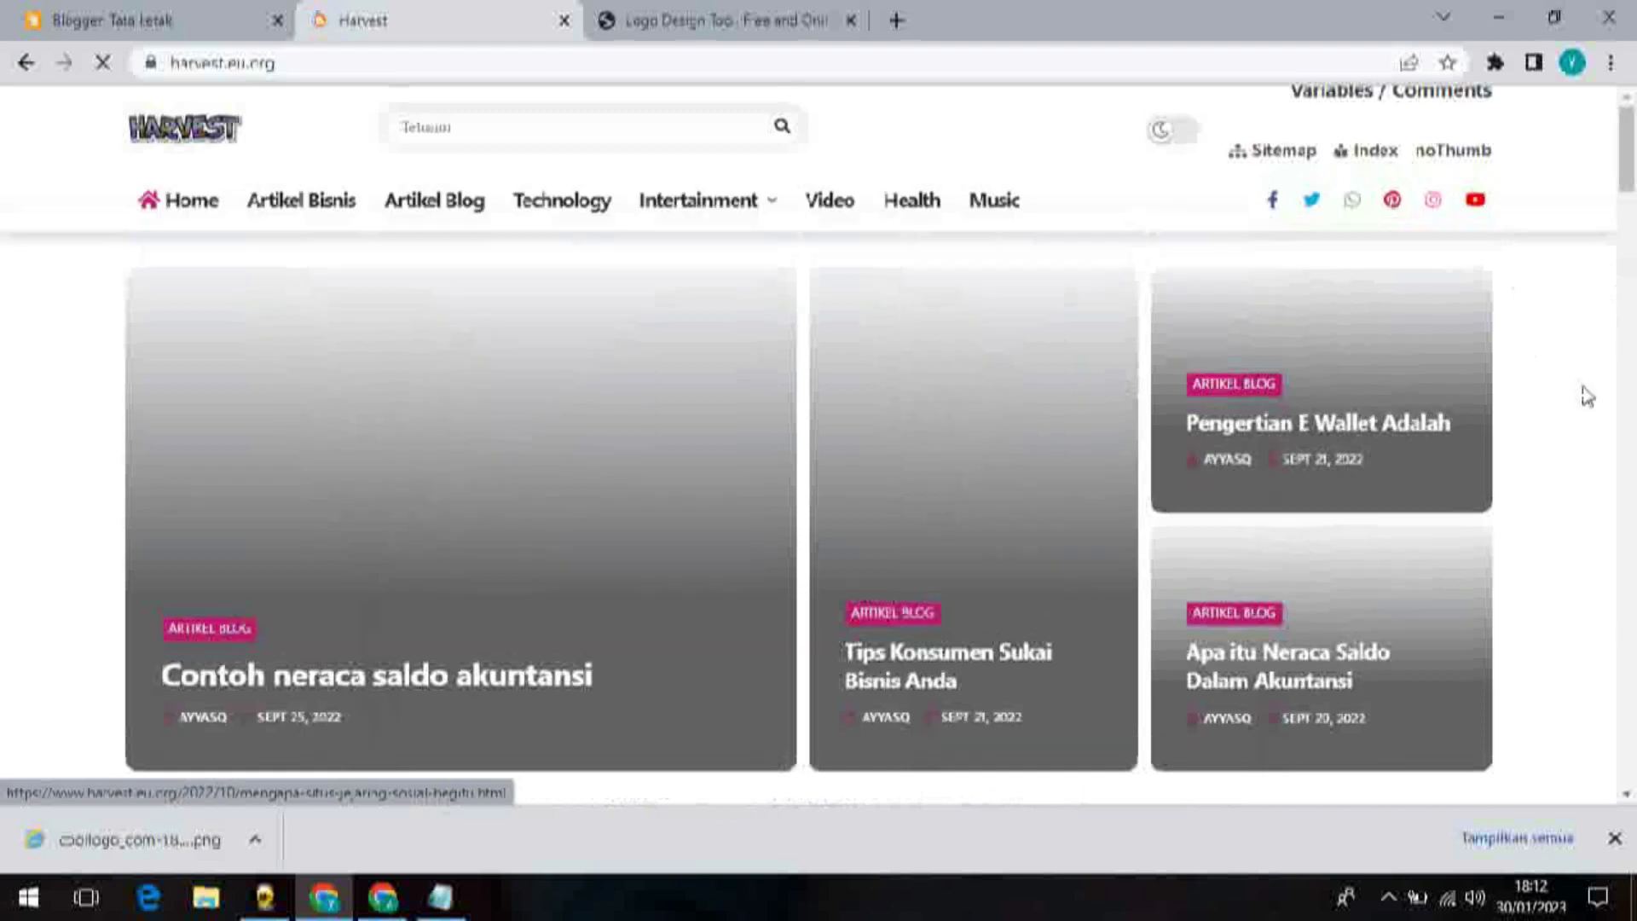
{"action": "left_click_drag", "start_coordinate": [1629, 150], "coordinate": [1630, 505]}
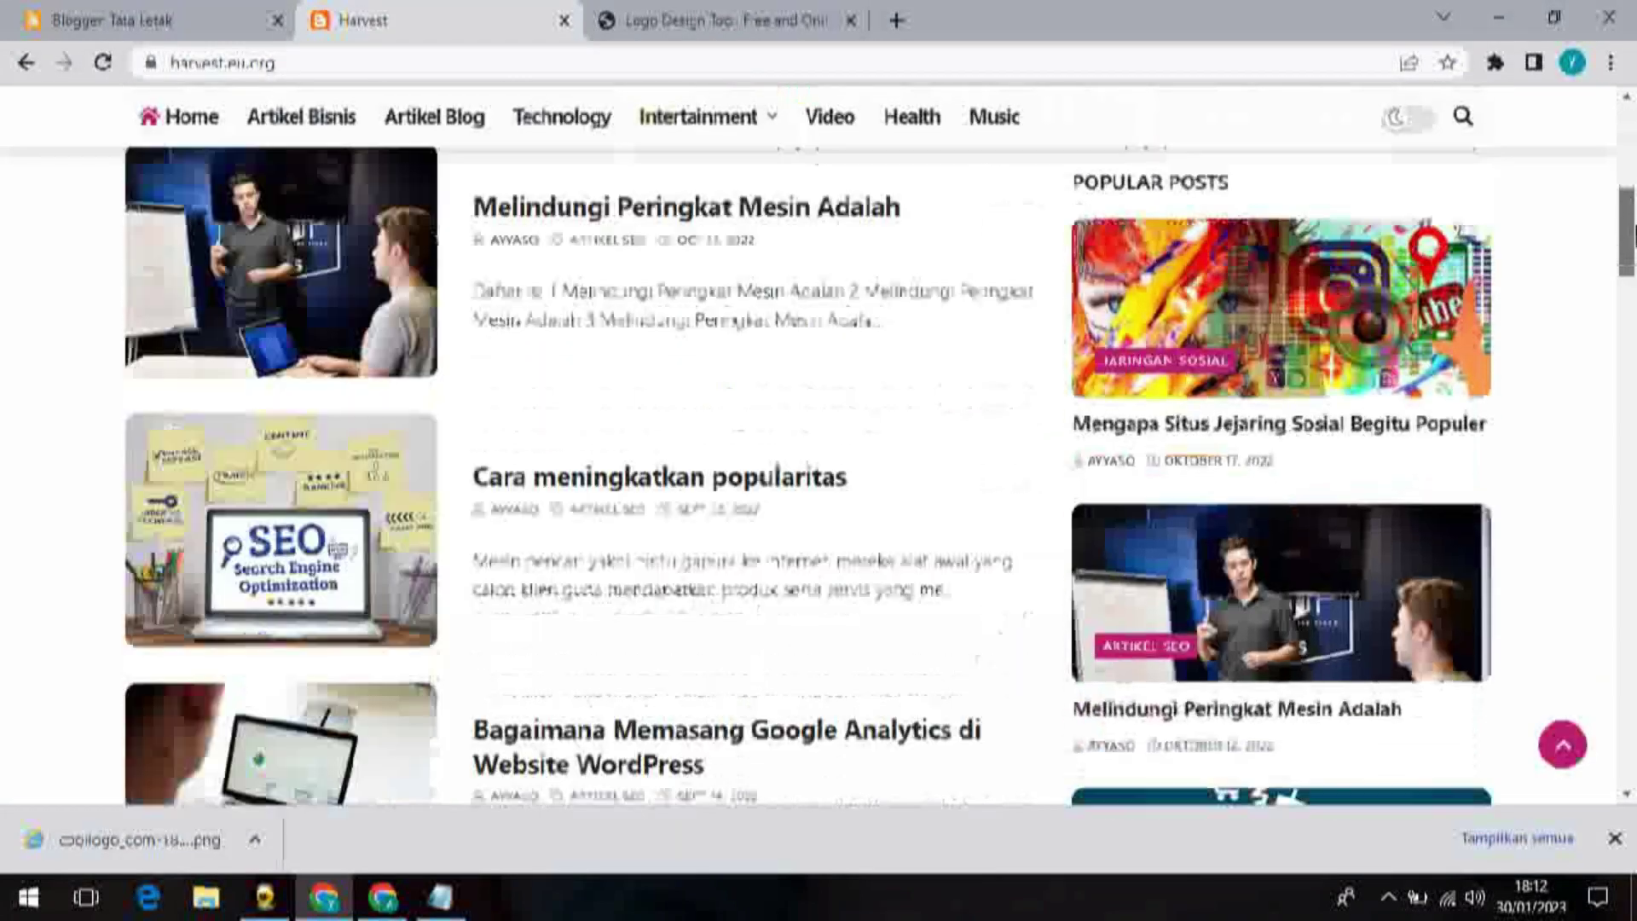
Step: Try the grid and list views of the Postingan Terbaru posts and review the page down to the footer
{"action": "left_click", "coordinate": [1026, 512]}
{"action": "left_click", "coordinate": [1026, 511]}
{"action": "left_click", "coordinate": [1024, 299]}
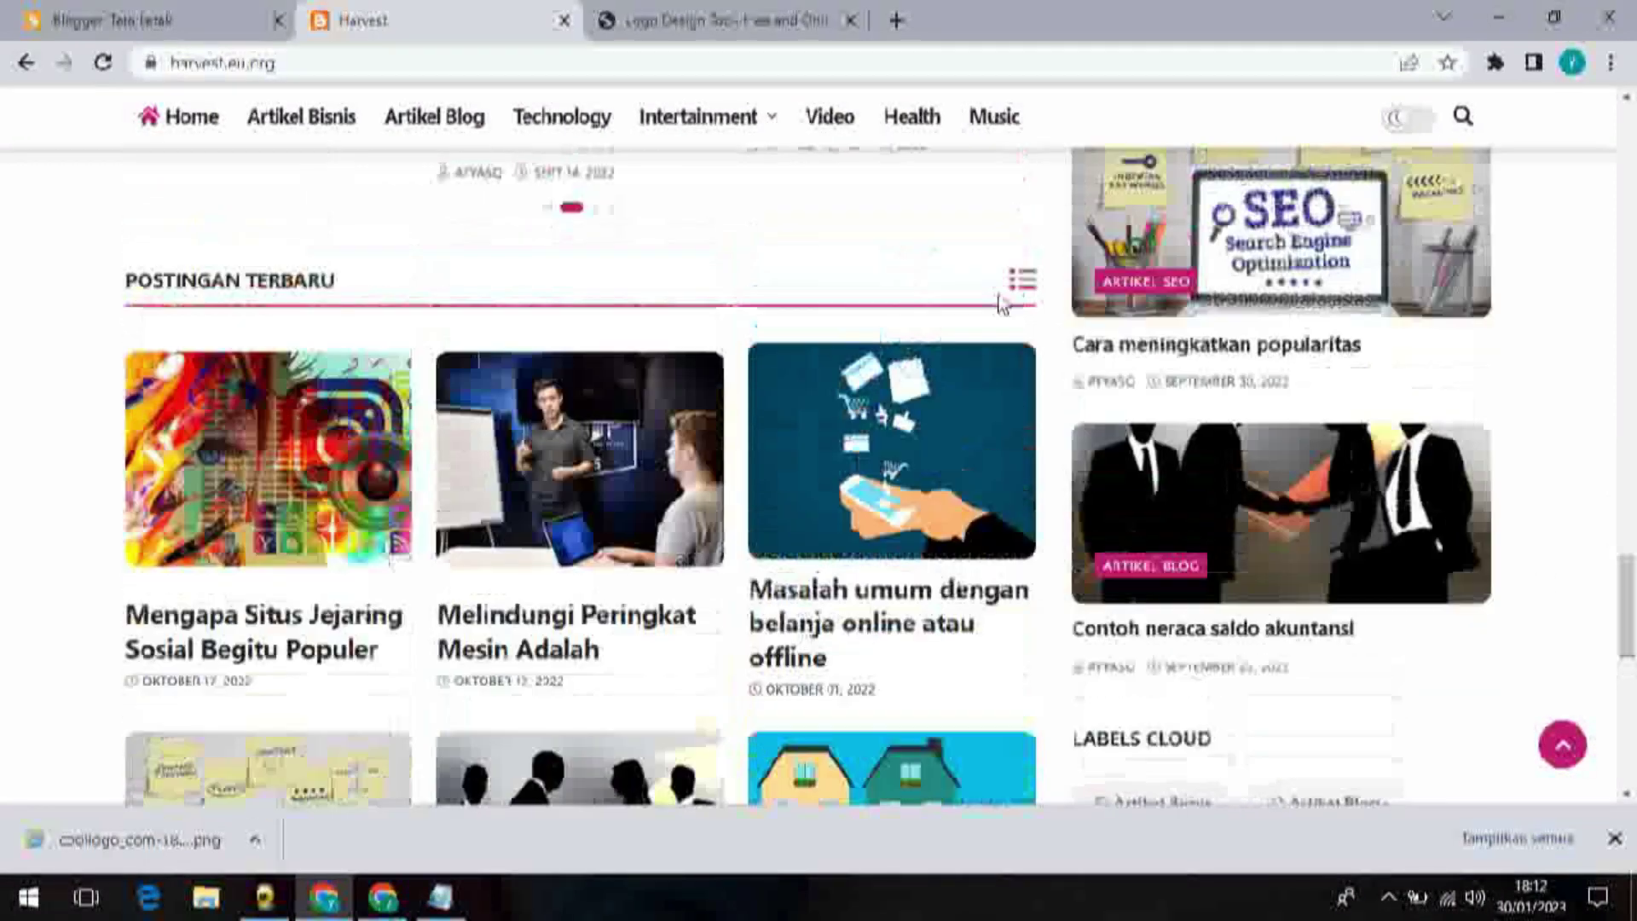
{"action": "left_click", "coordinate": [1017, 284]}
{"action": "left_click_drag", "start_coordinate": [1630, 528], "coordinate": [1631, 687]}
{"action": "scroll", "coordinate": [1236, 713], "scroll_direction": "down", "scroll_amount": 3}
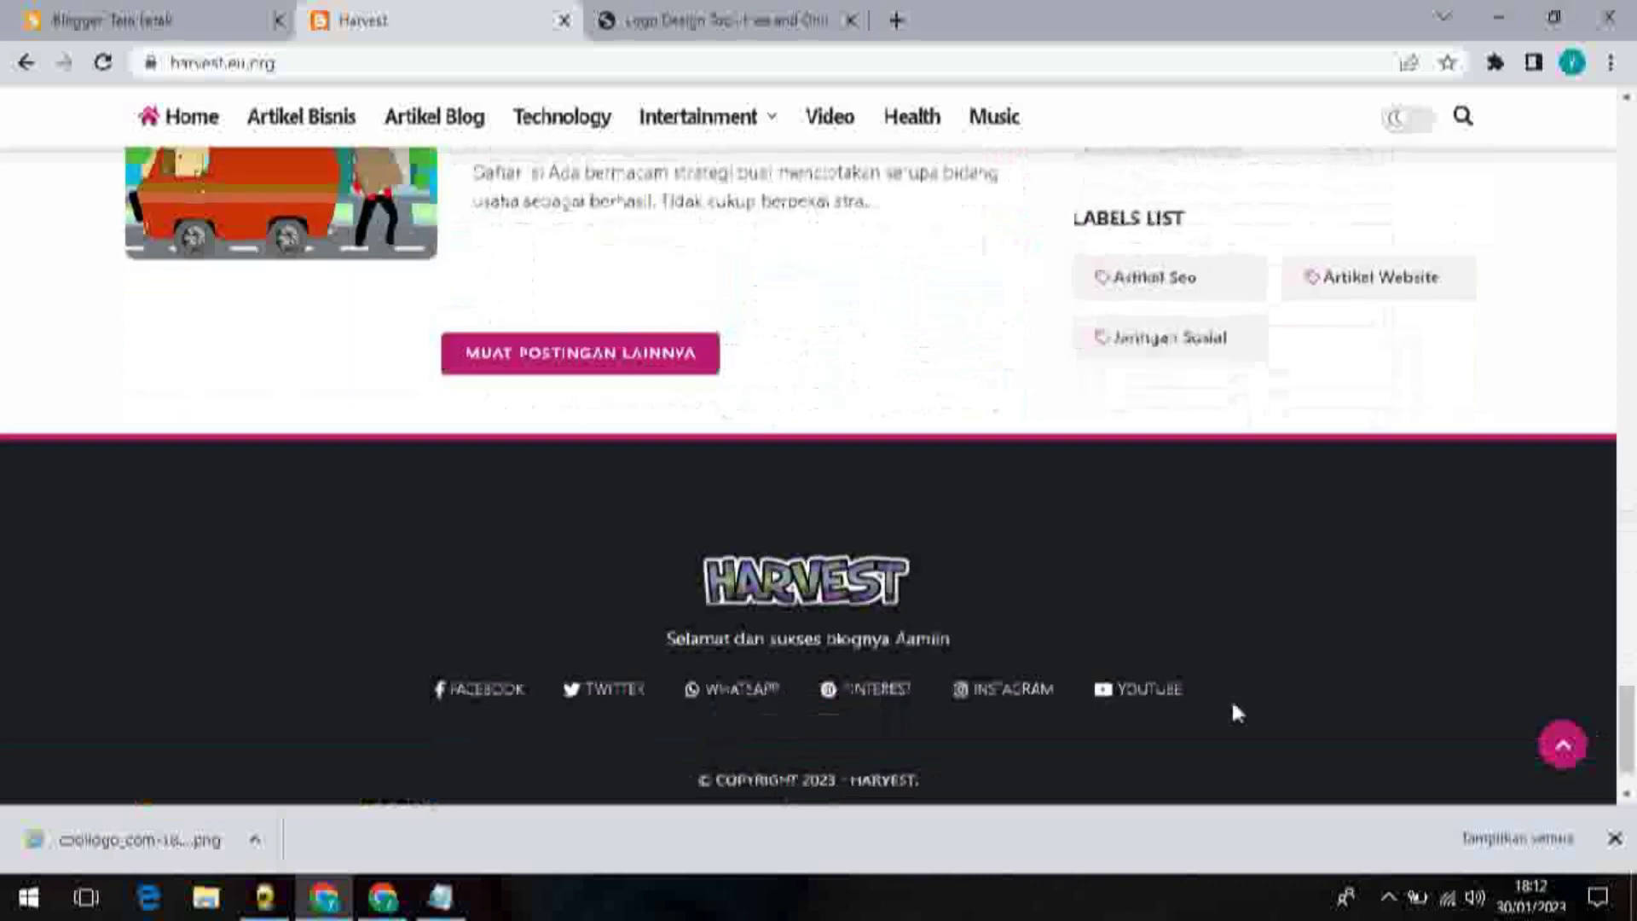